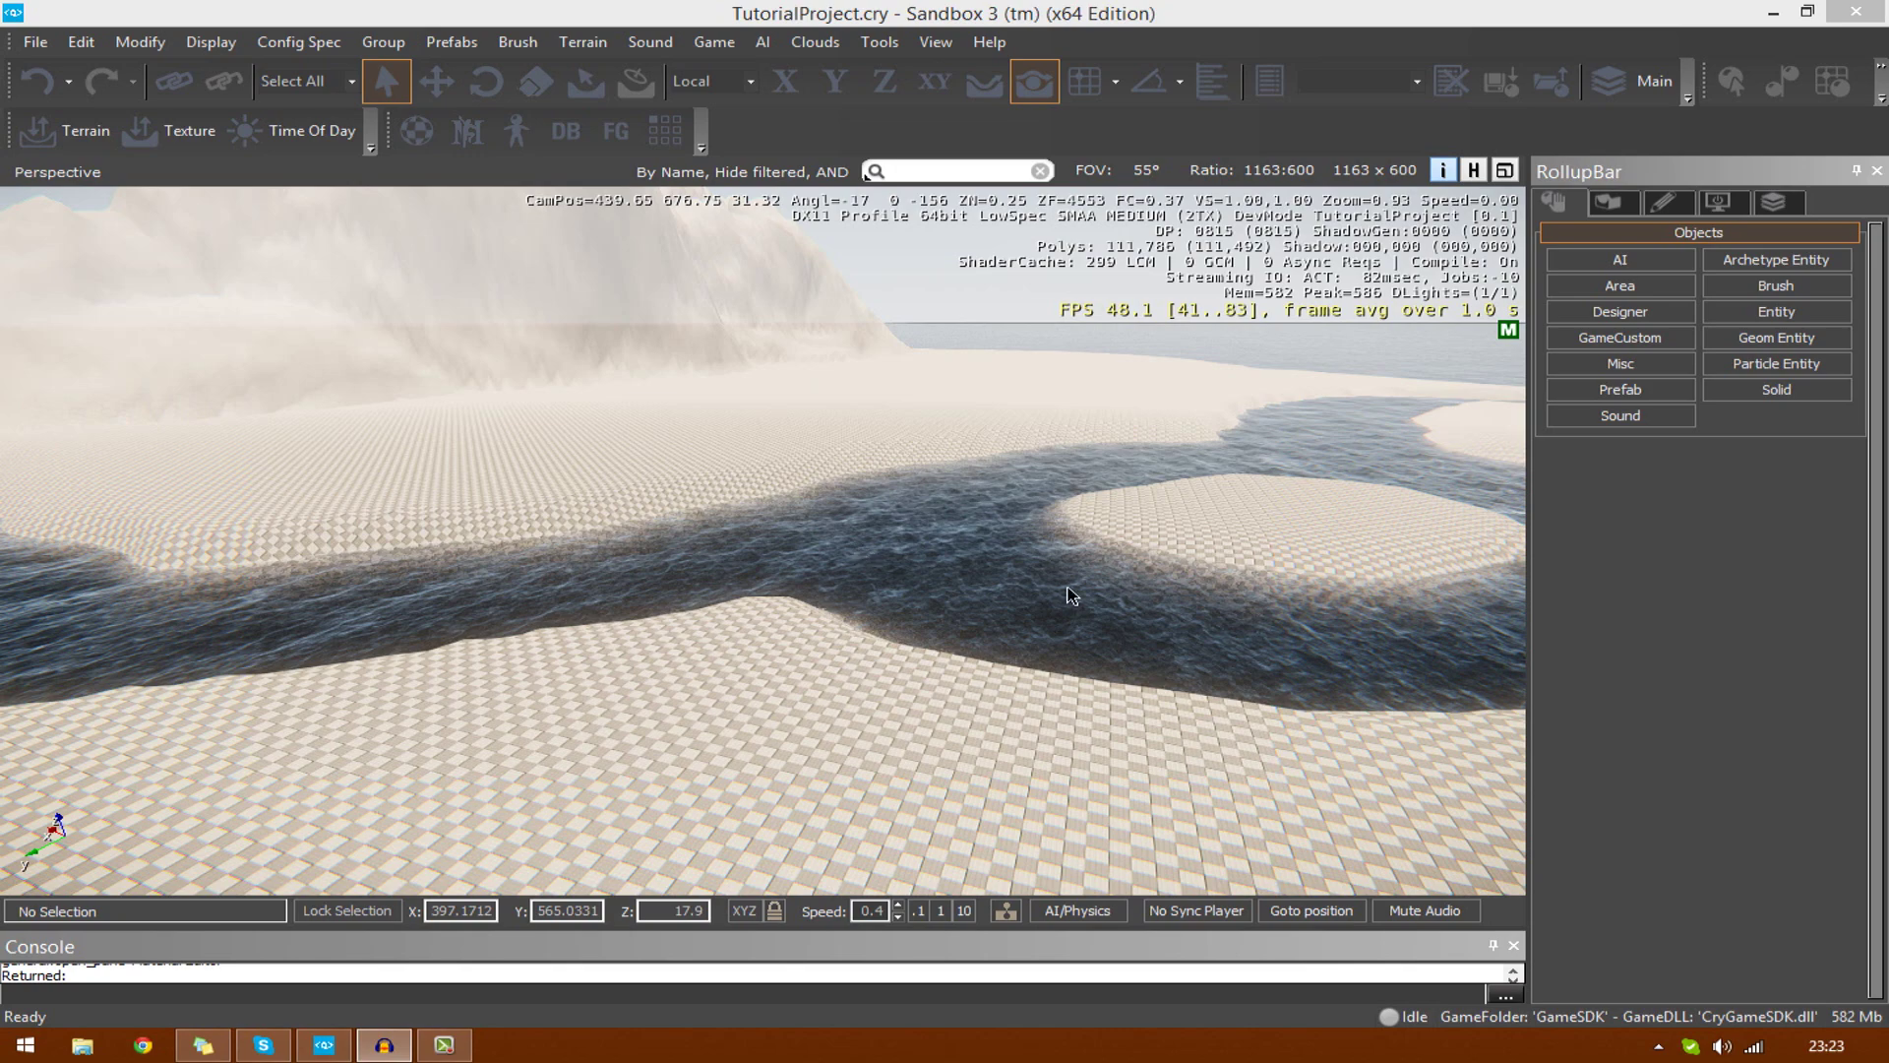
Playtest the level in game mode, running across the default checkered terrain and firing the weapon at the ground
right_click_drag(1125, 494, 1279, 536)
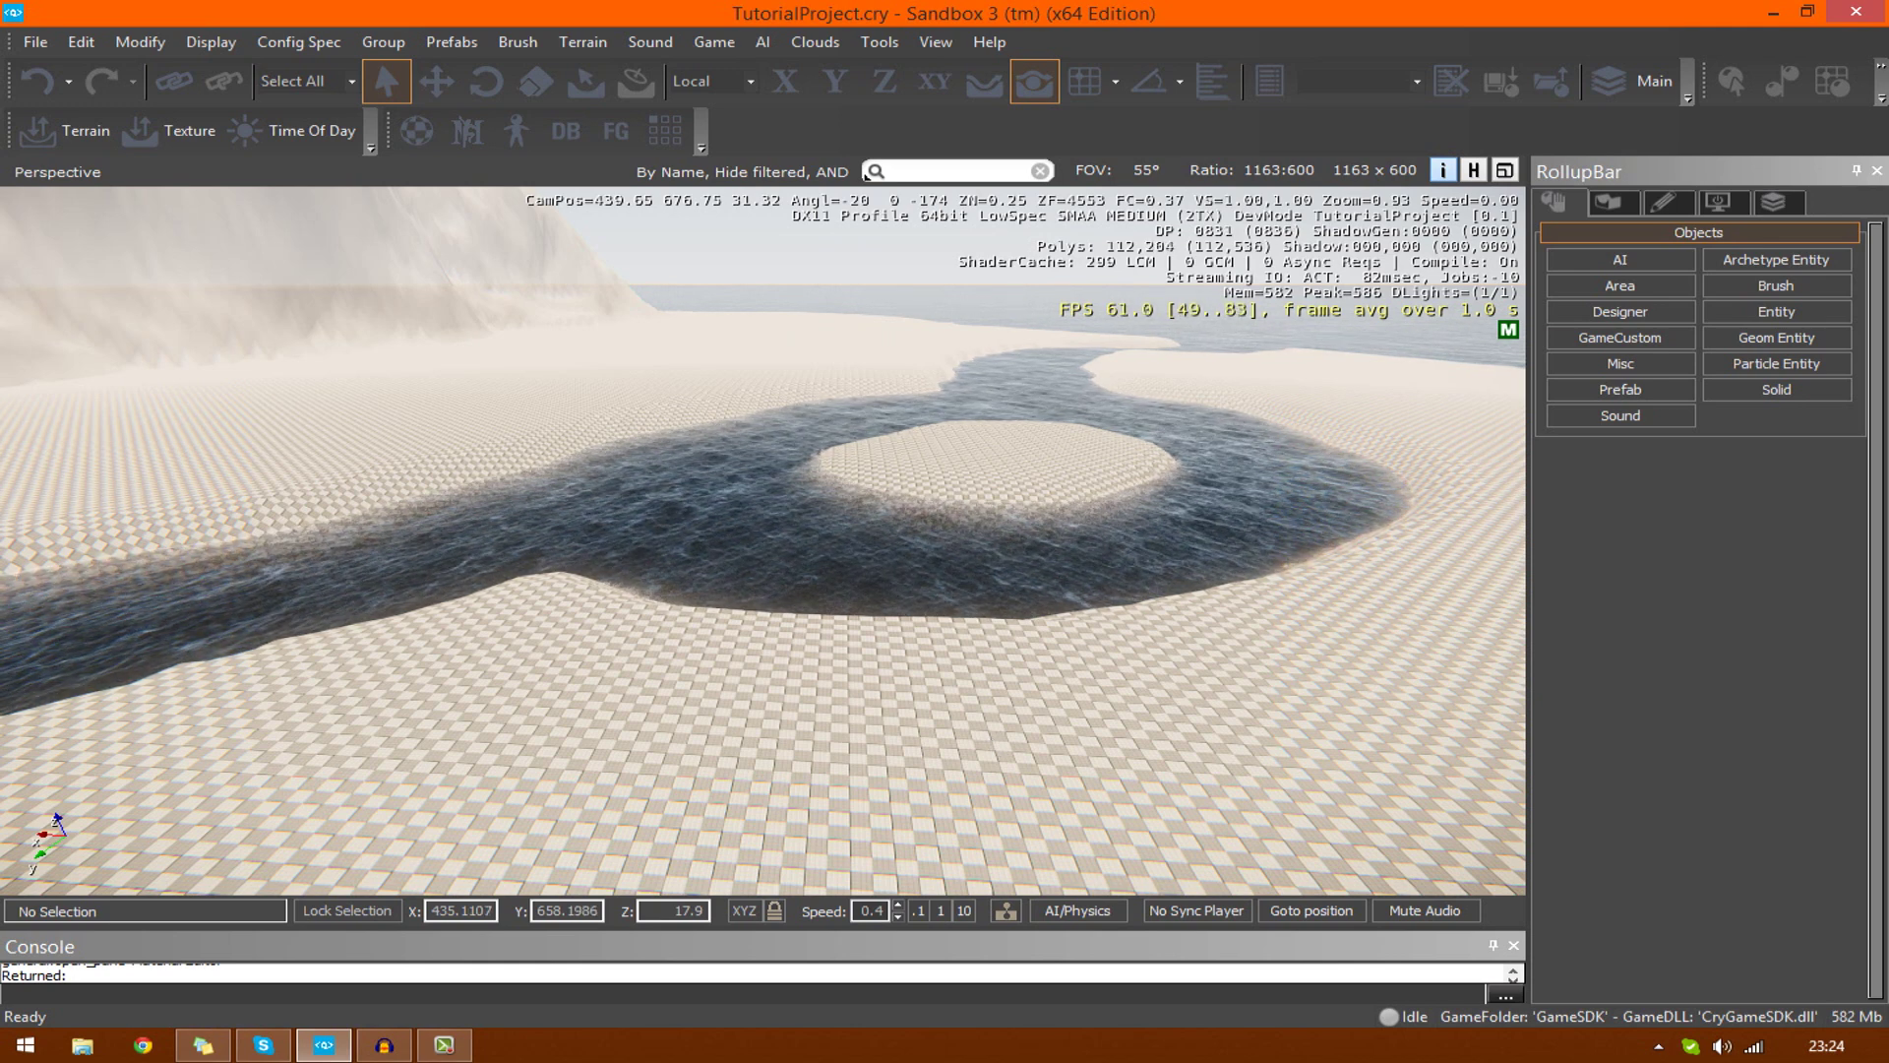
right_click_drag(988, 734, 988, 734)
key("w")
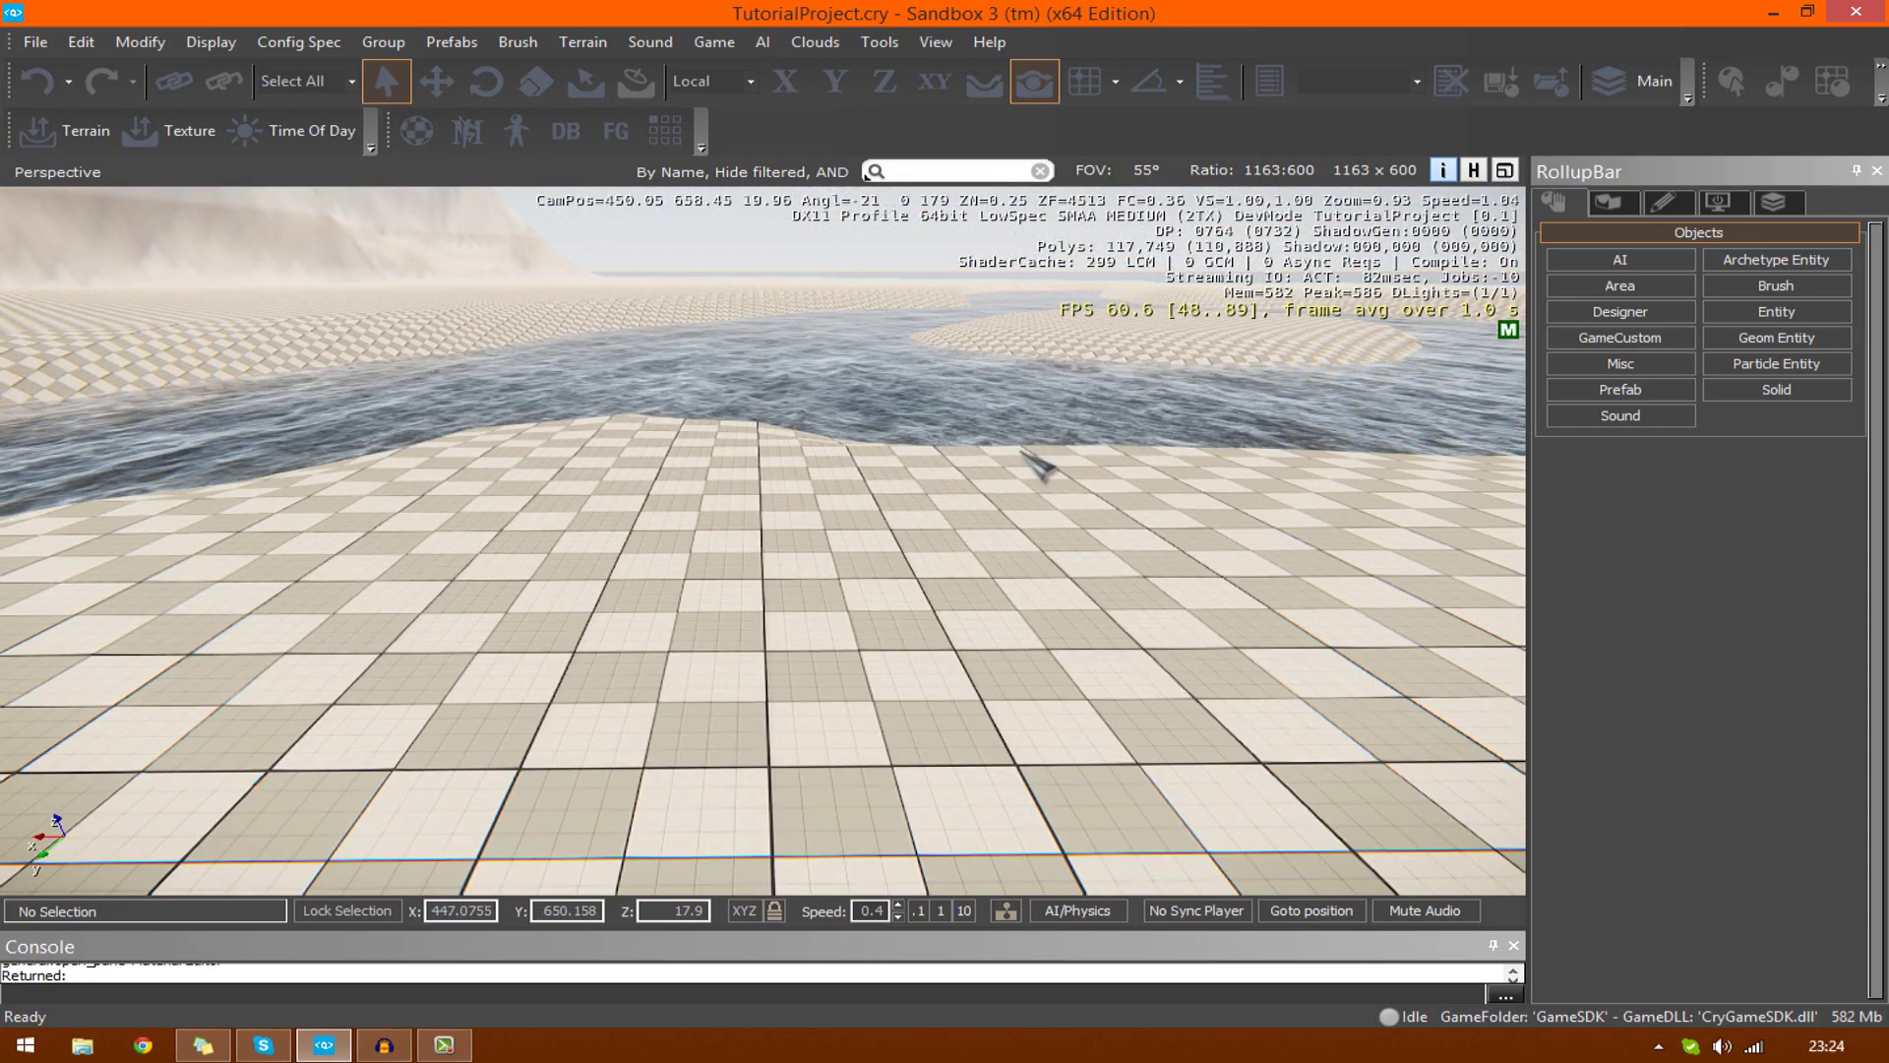
key("ctrl+g")
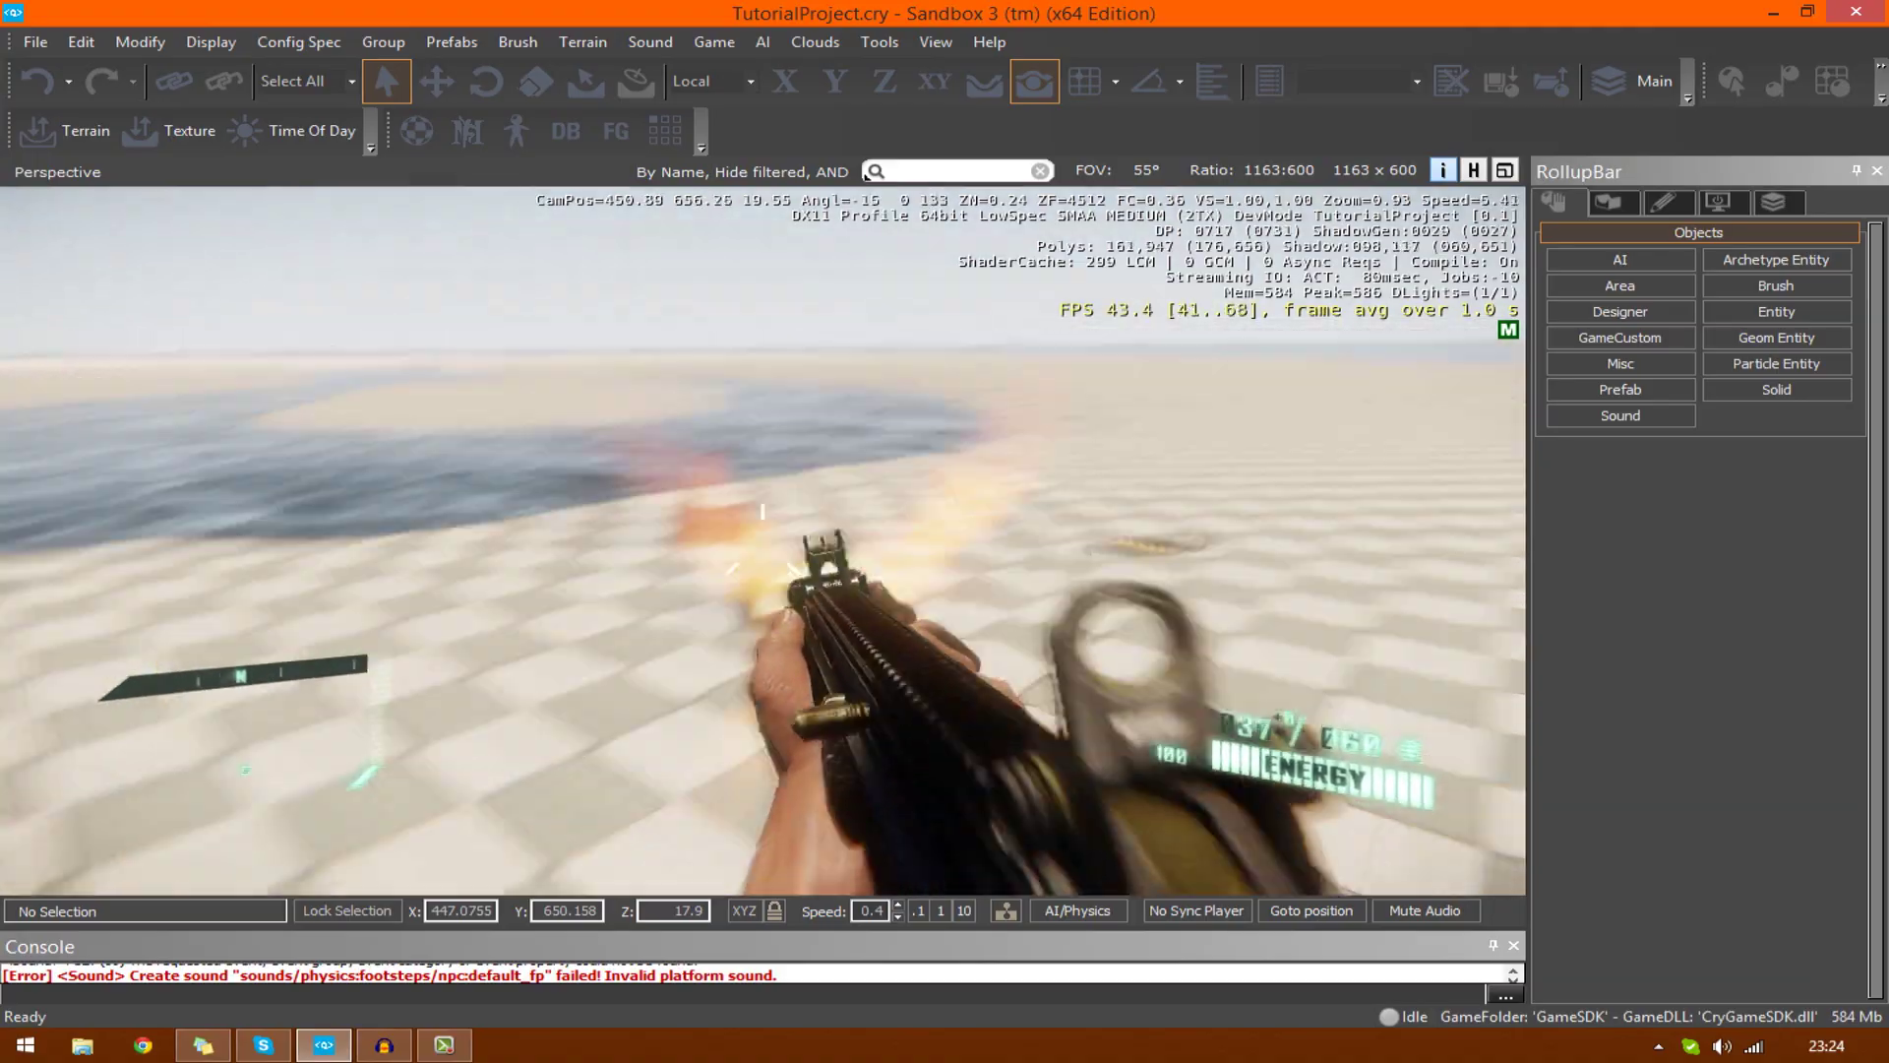
key("shift+w")
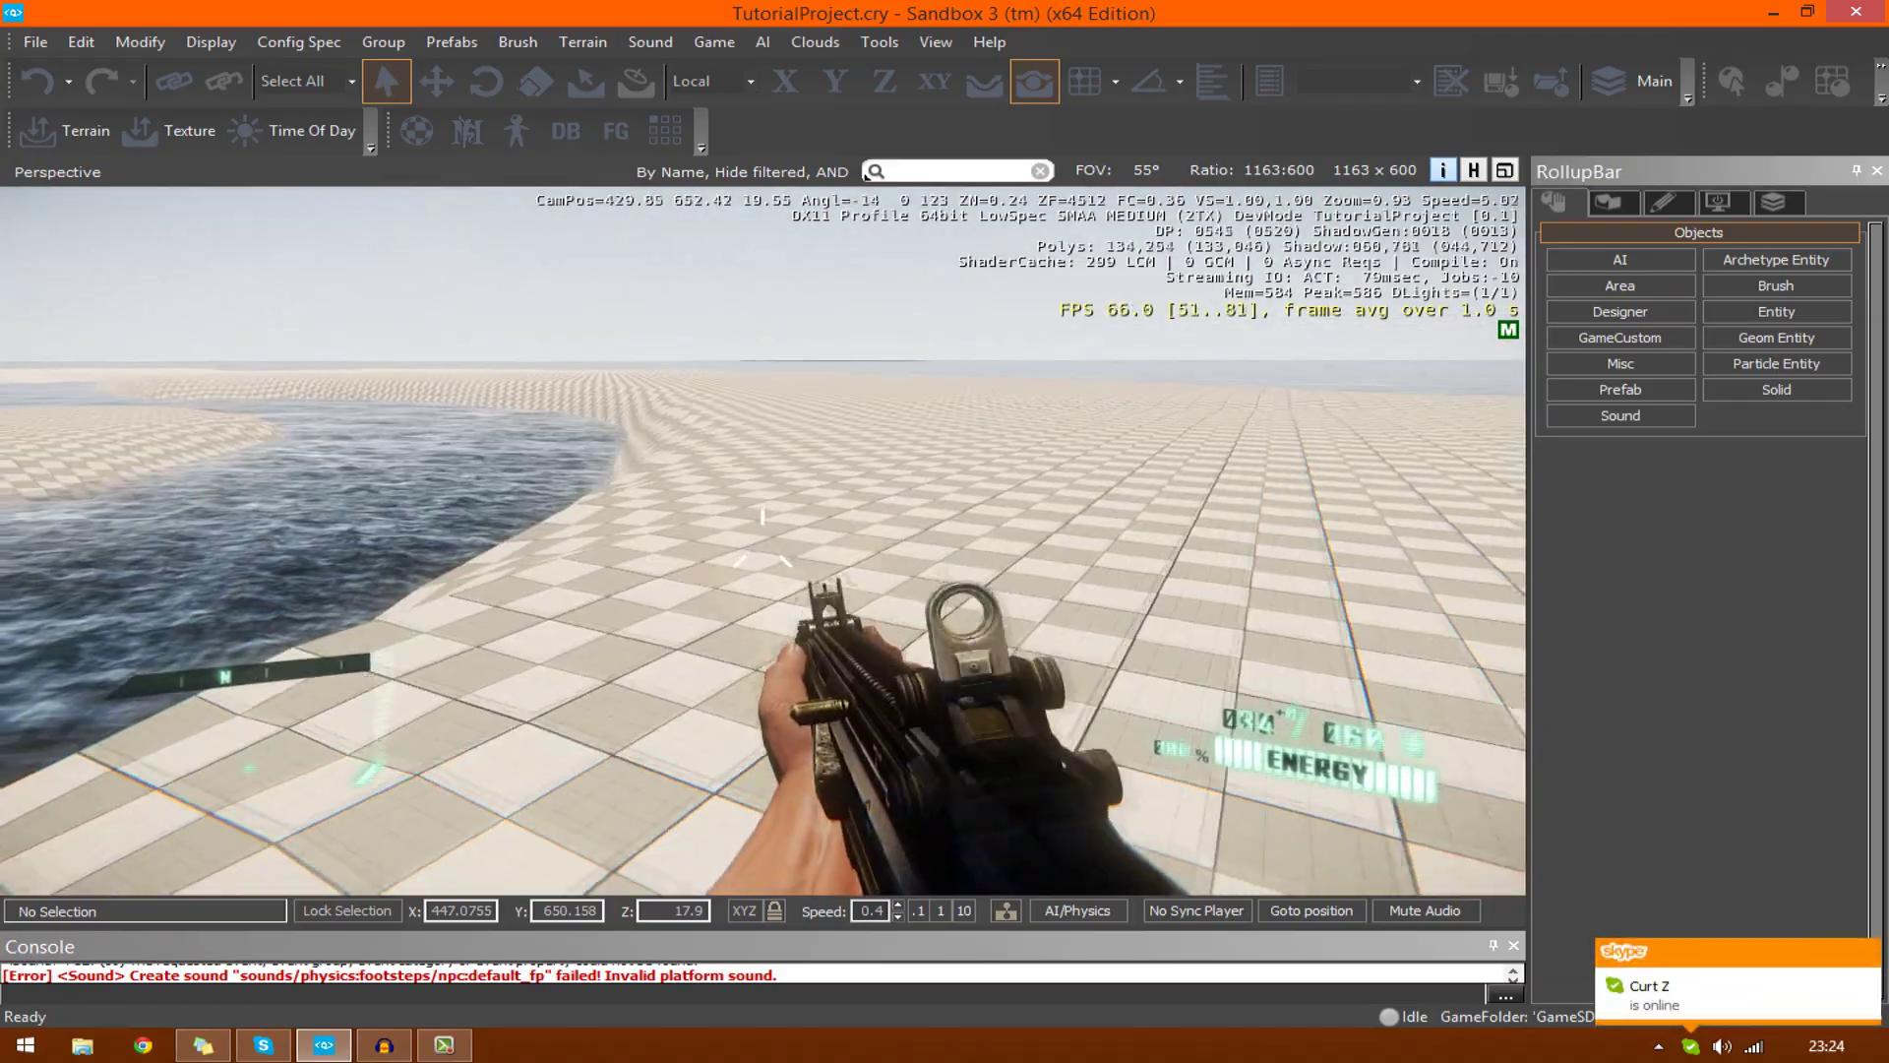
left_click(763, 540)
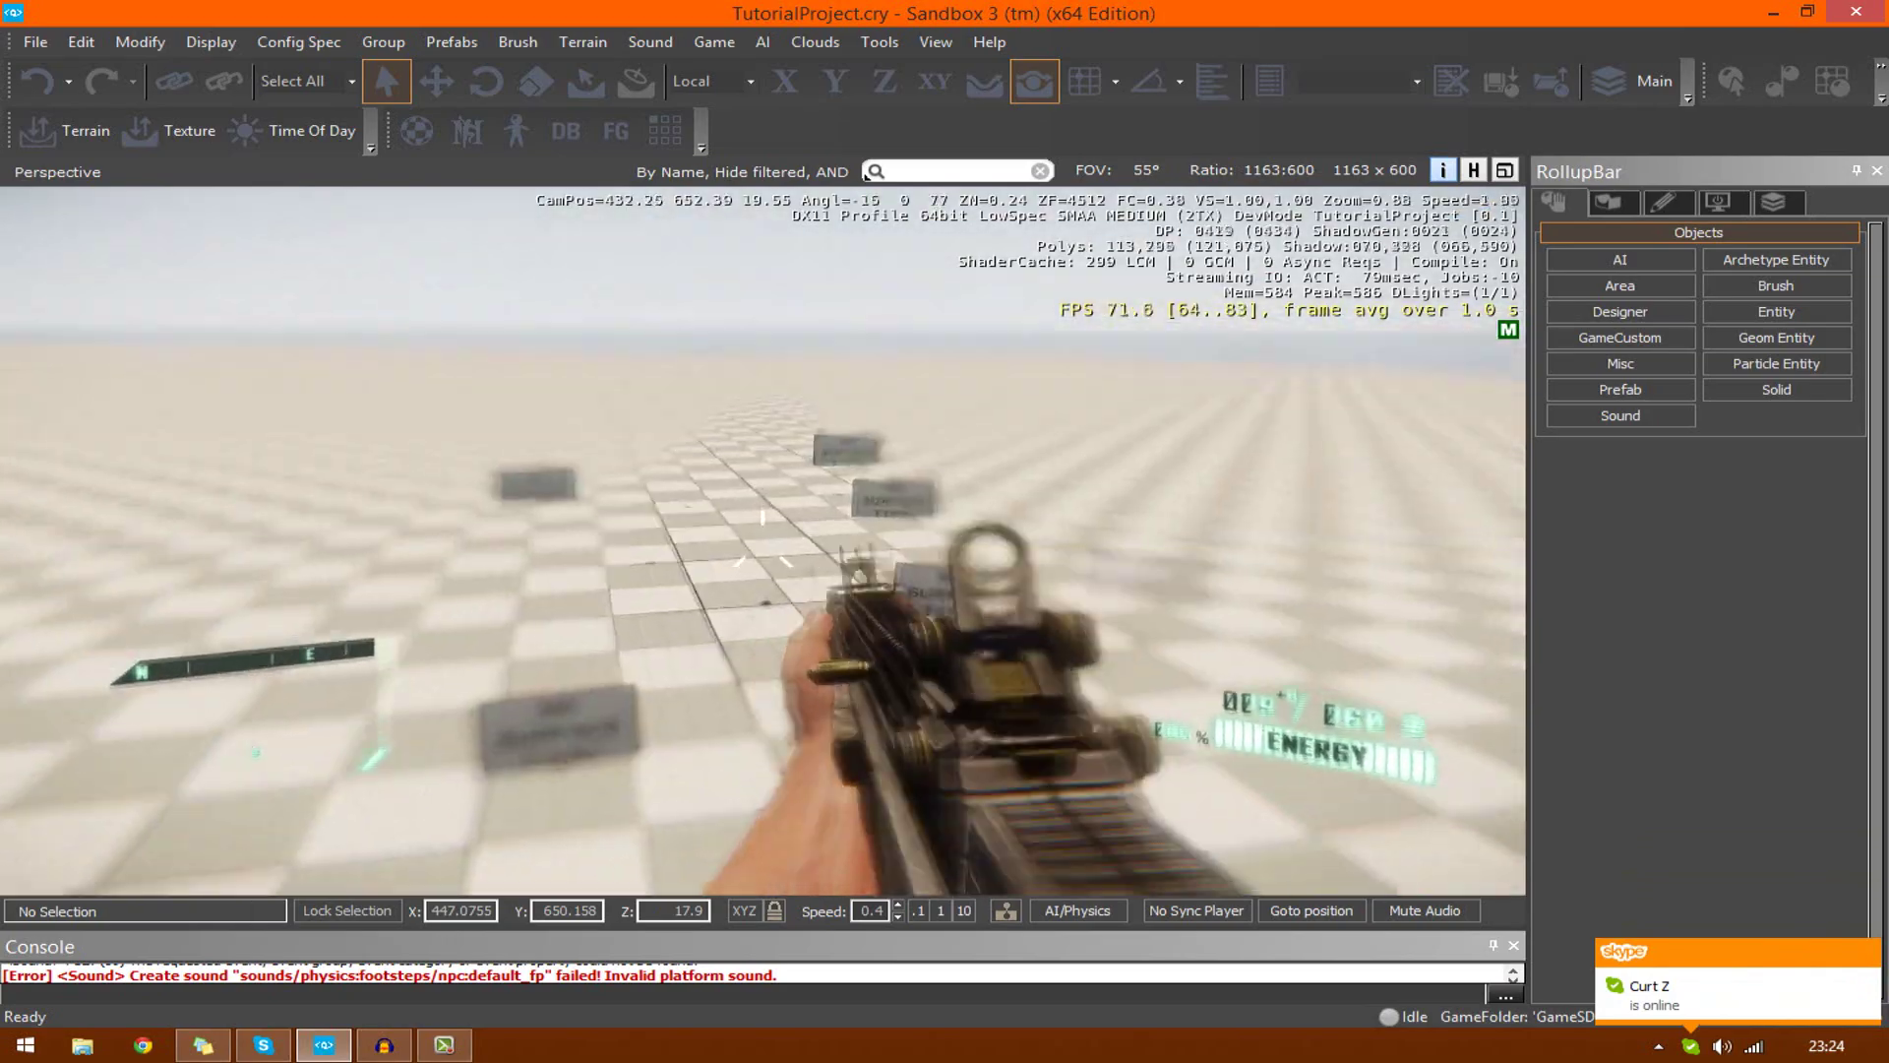
right_click(762, 540)
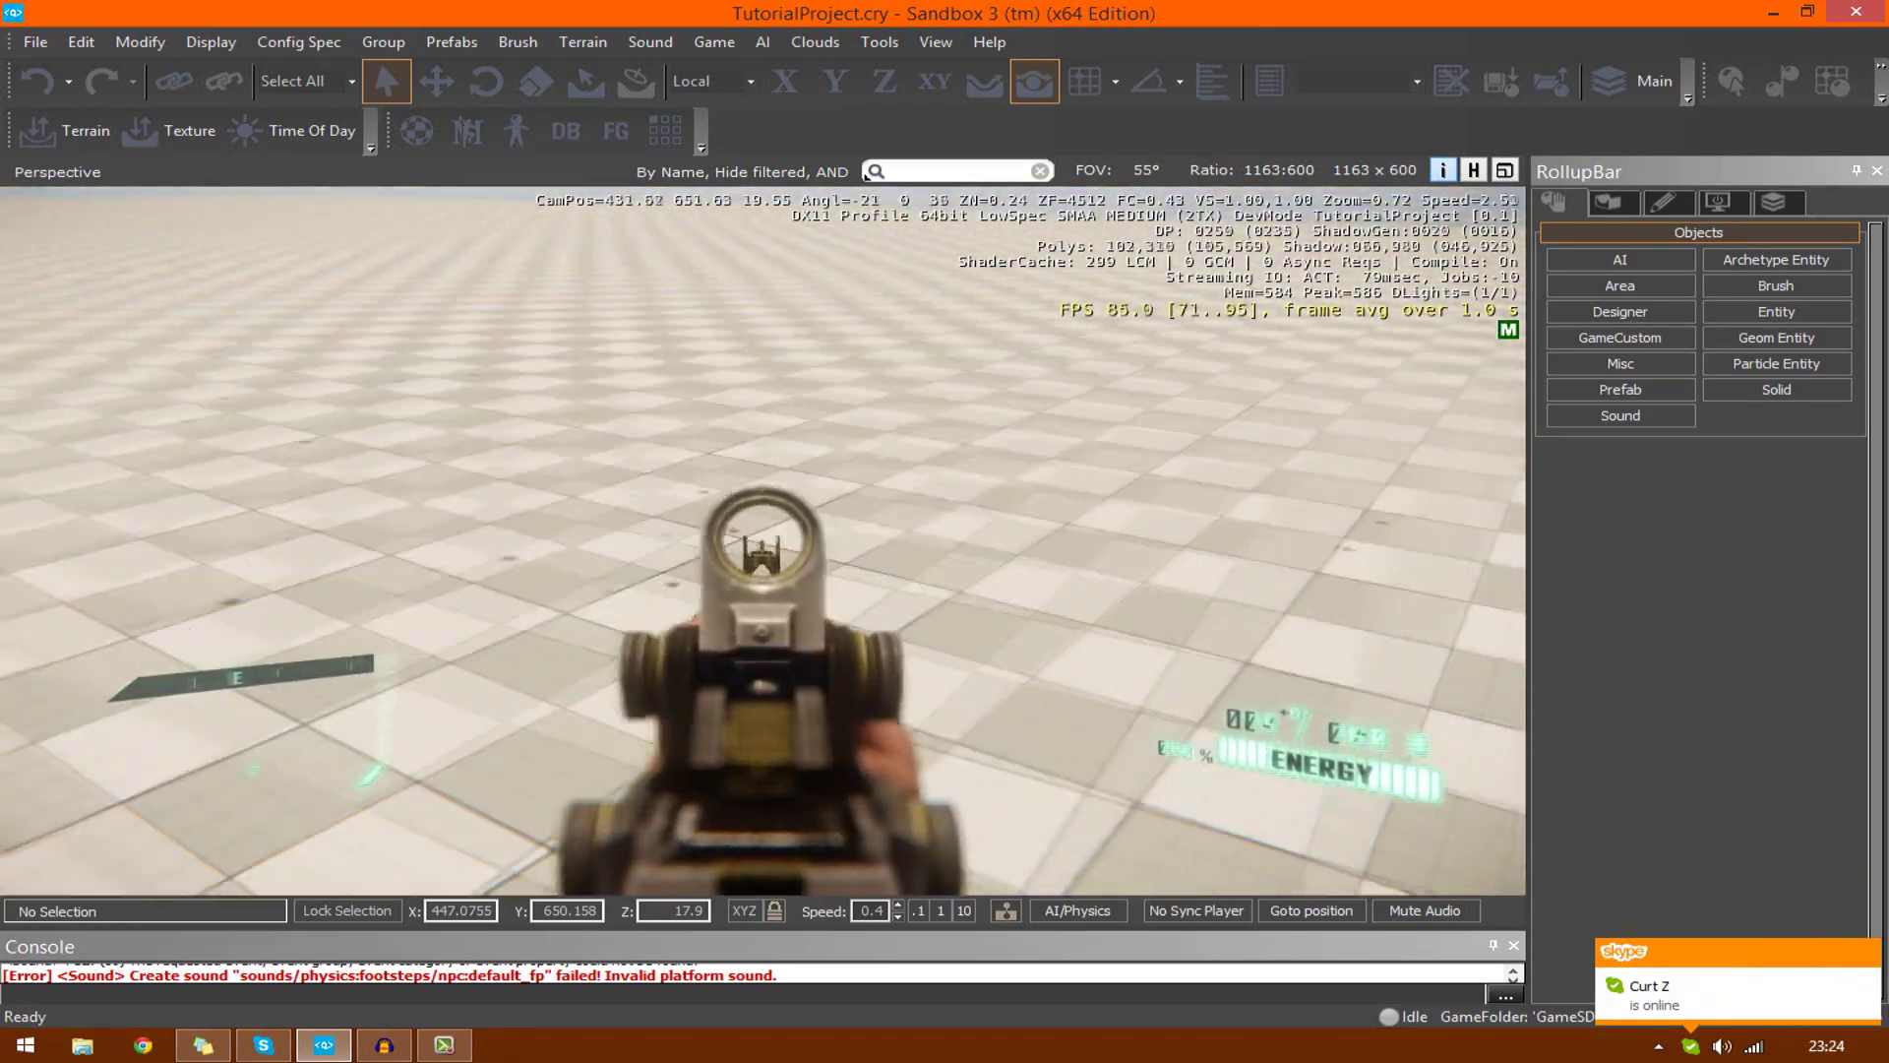
key("shift+w")
key("w")
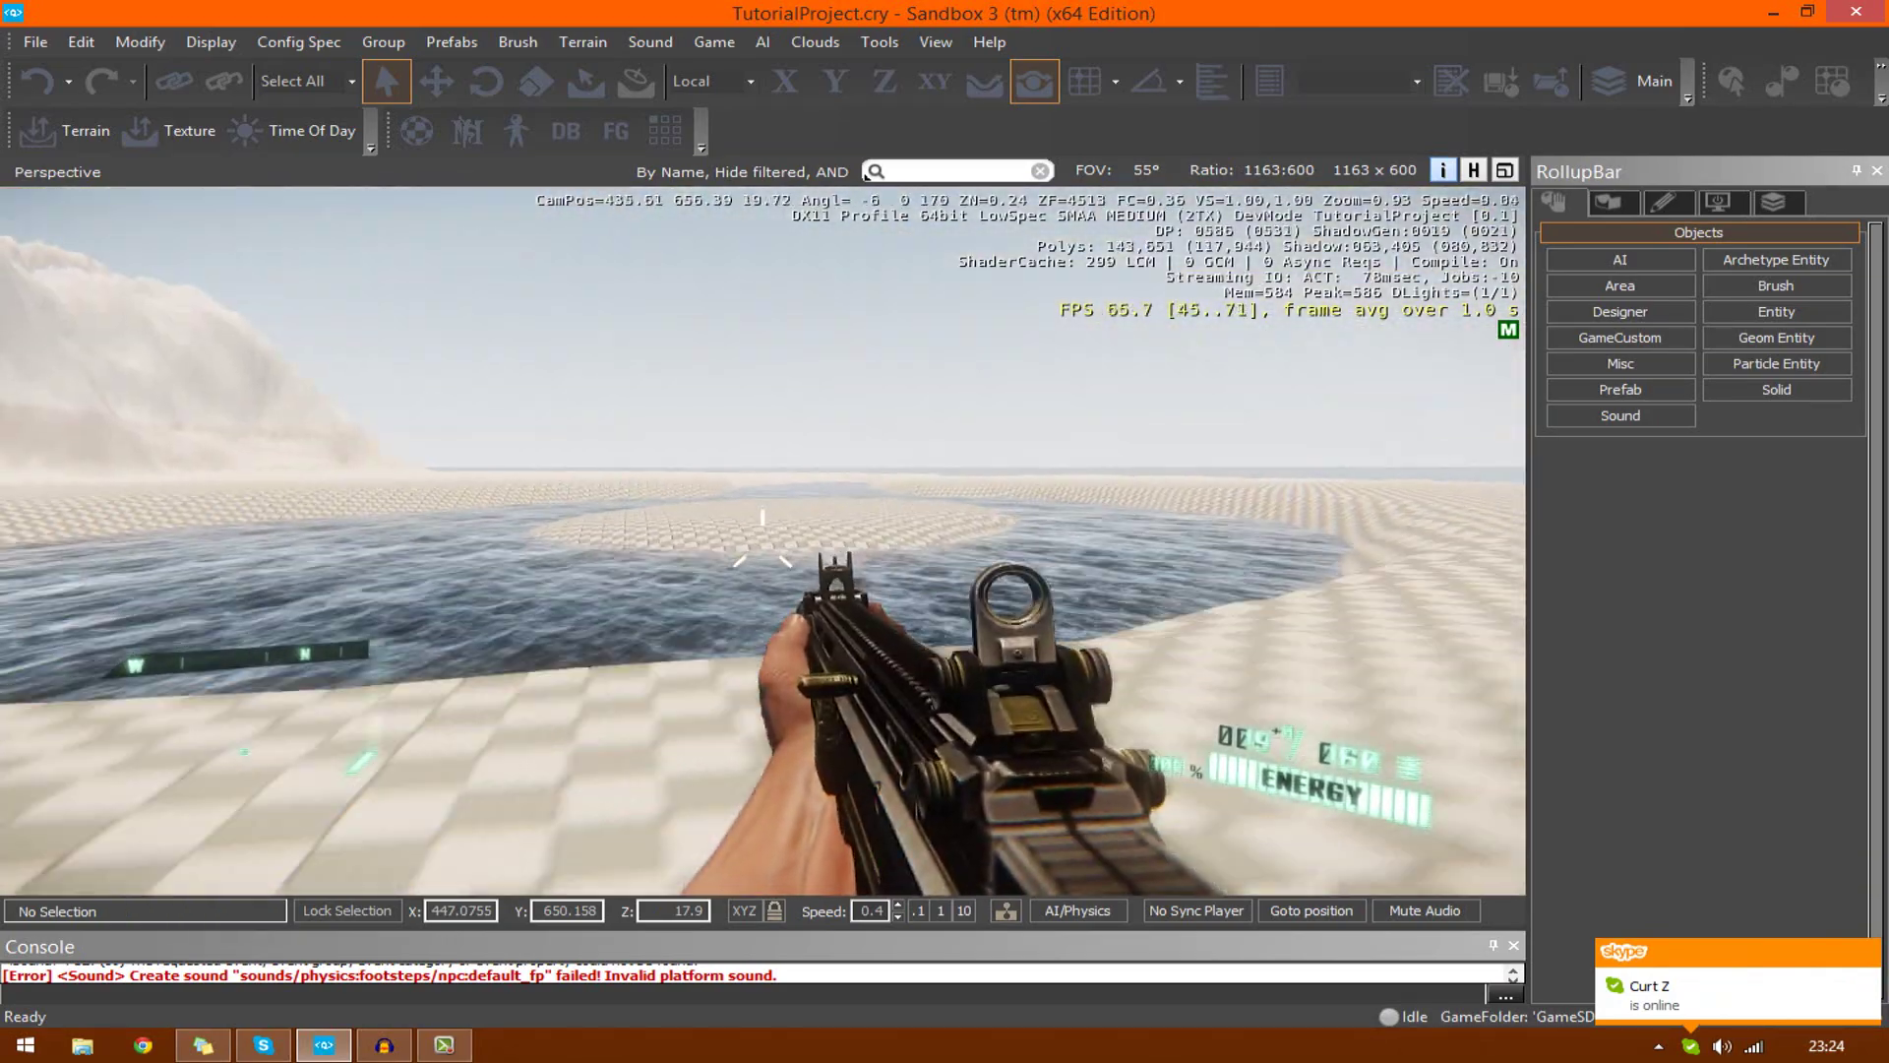
key("Escape")
Open the terrain Layer Painter and view its settings alongside the river and island area
key("s")
right_click_drag(763, 541, 713, 630)
key("d")
mouse_move(1146, 447)
right_mouse_down()
mouse_move(1153, 502)
mouse_move(1130, 472)
right_mouse_up()
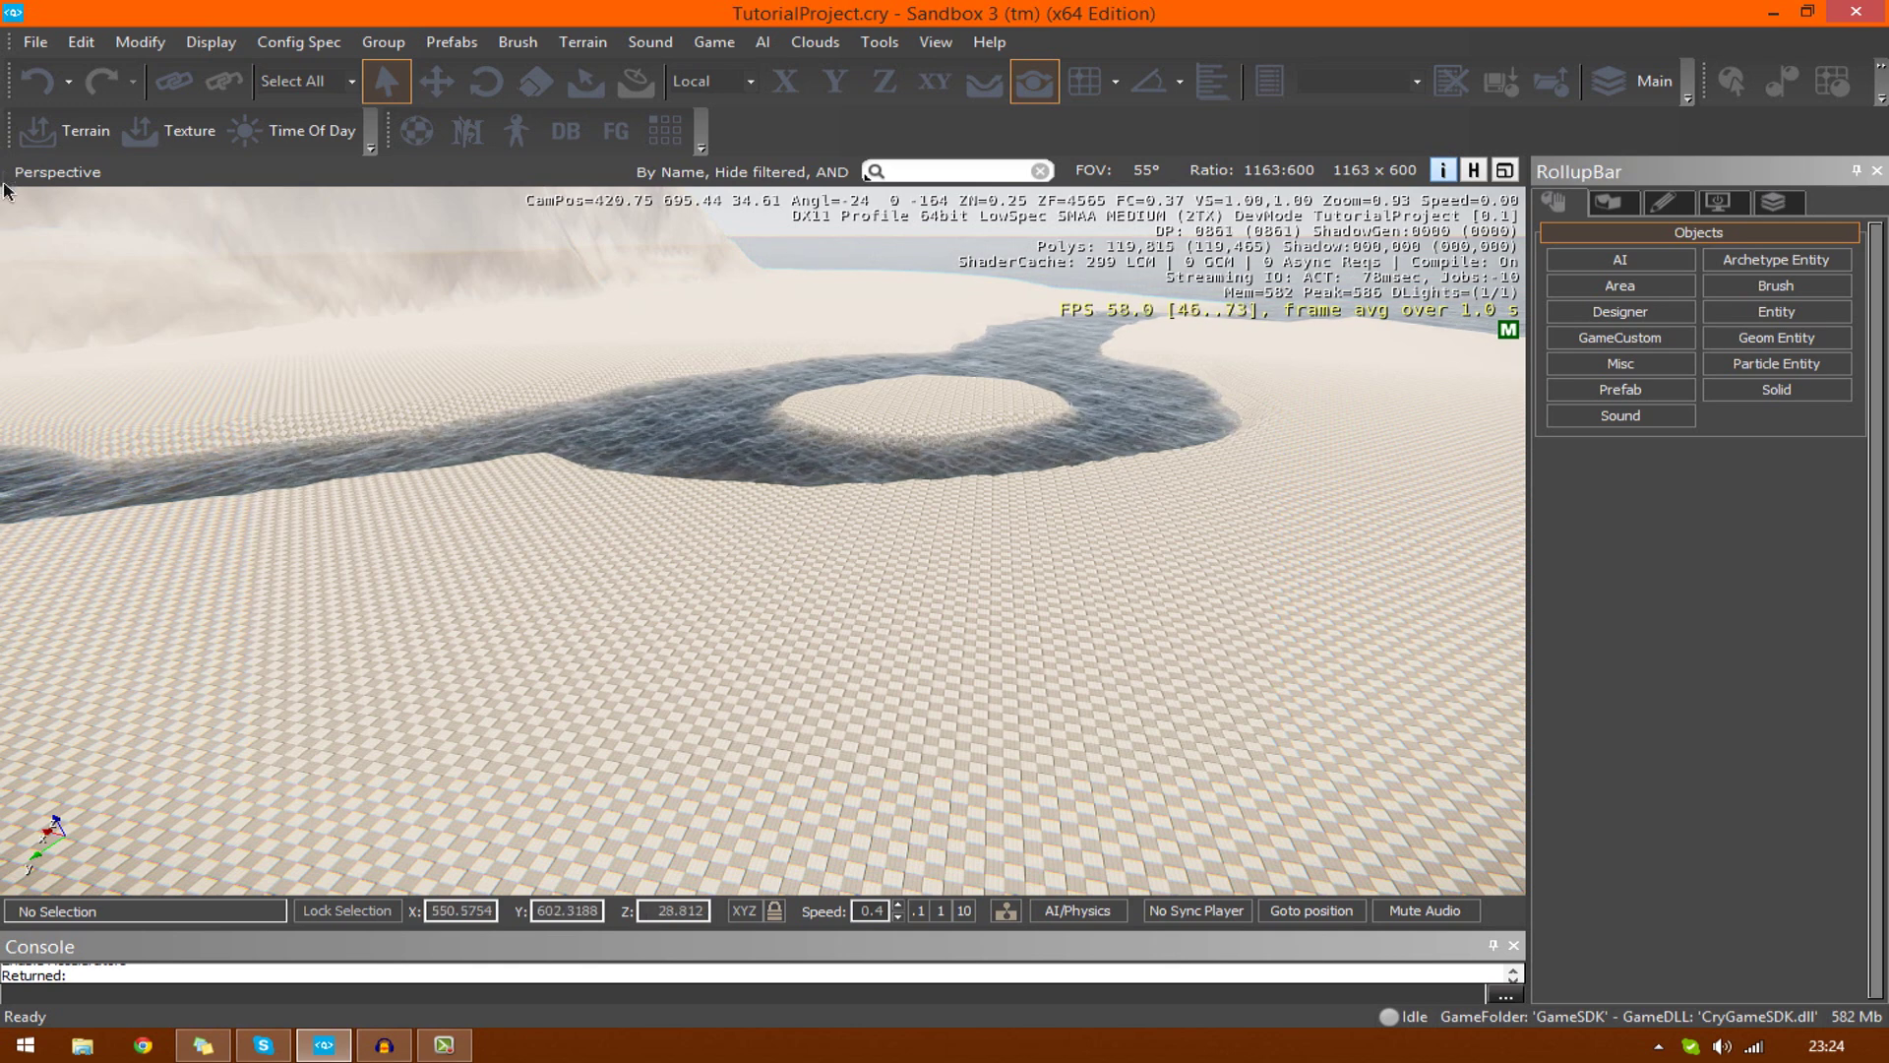
left_click(1610, 204)
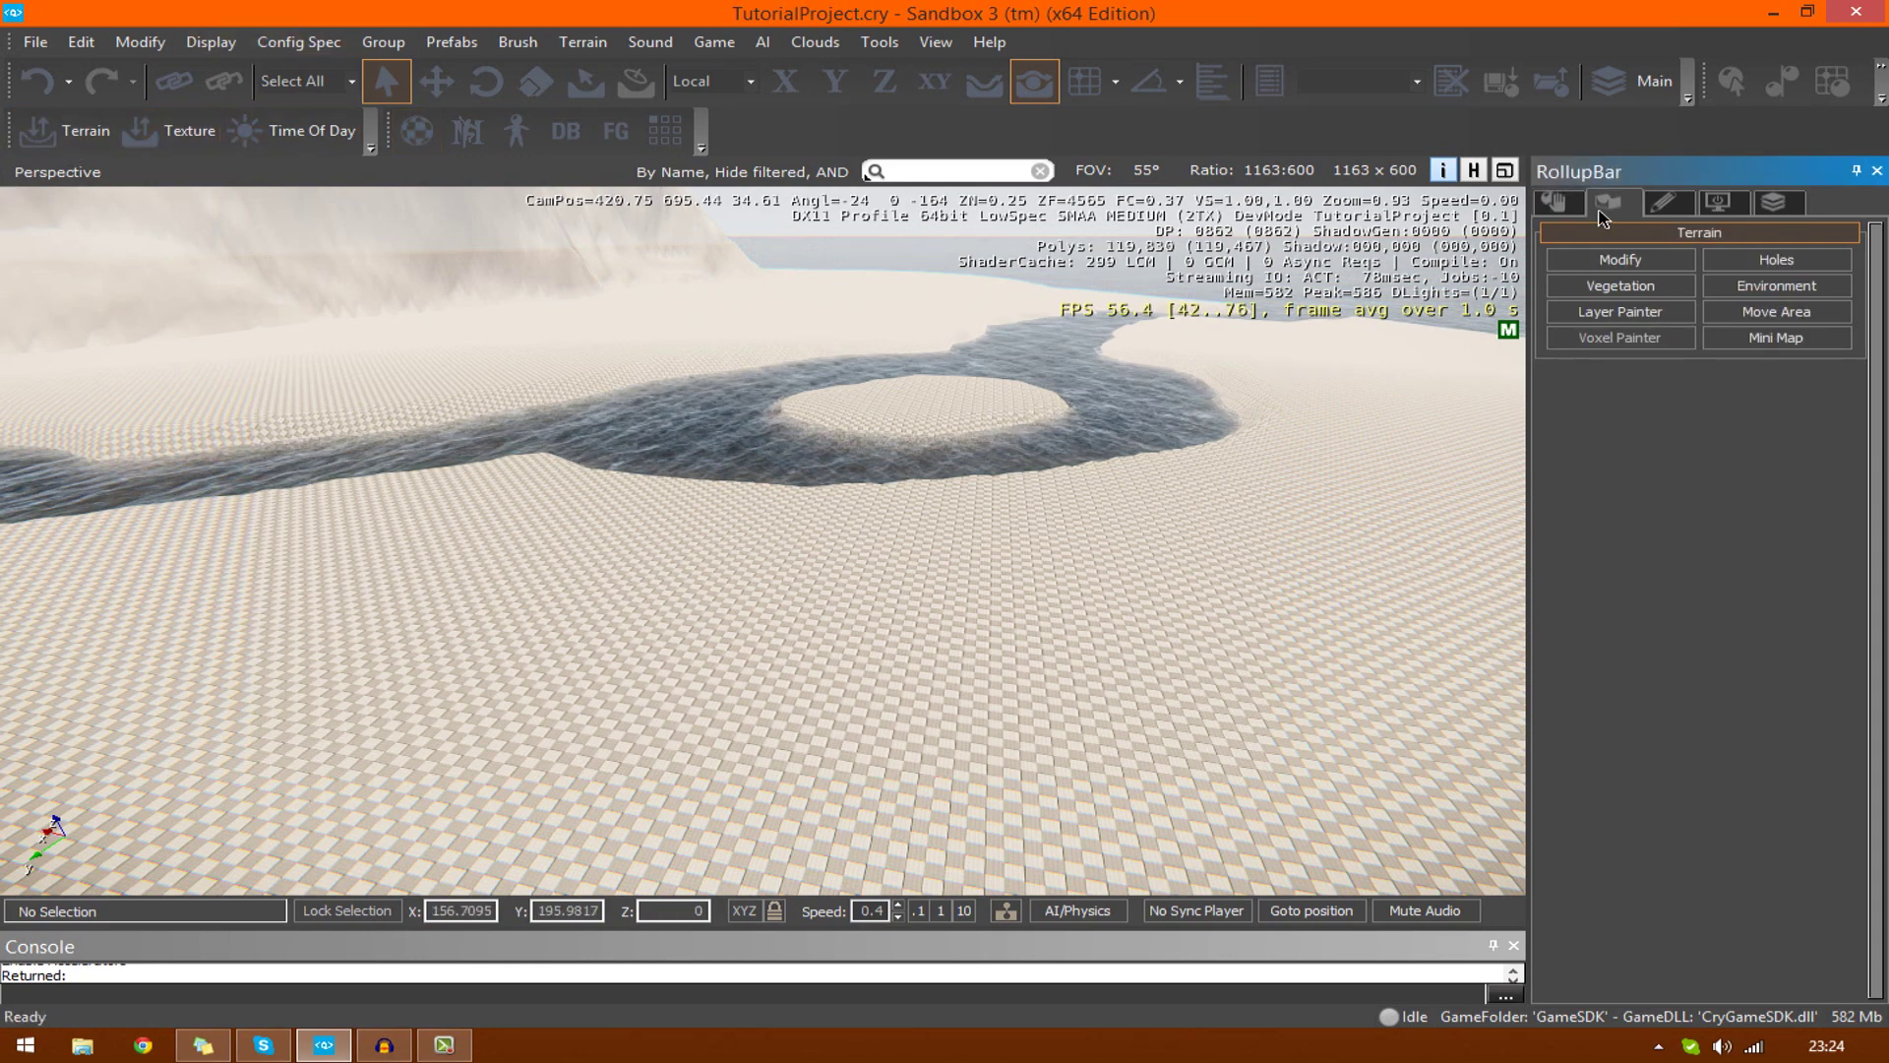
left_click(1619, 311)
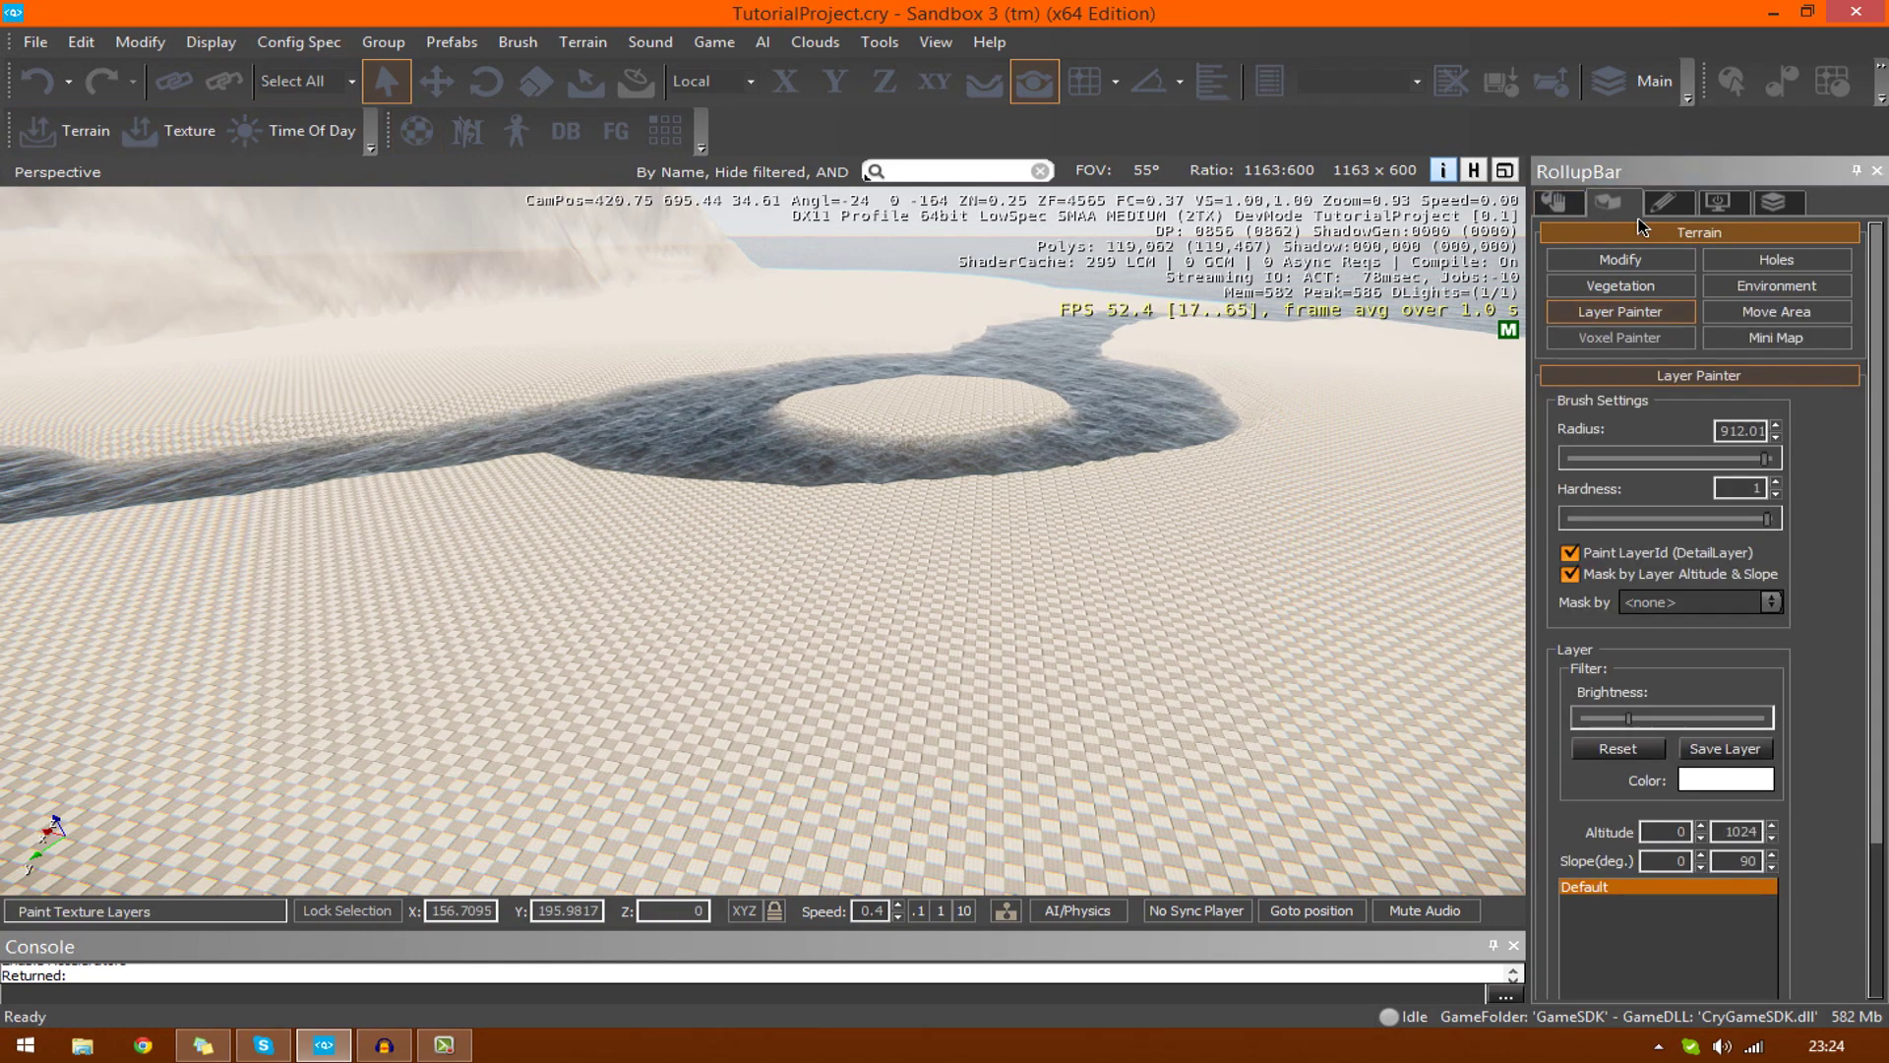
right_click_drag(1387, 591, 1436, 628)
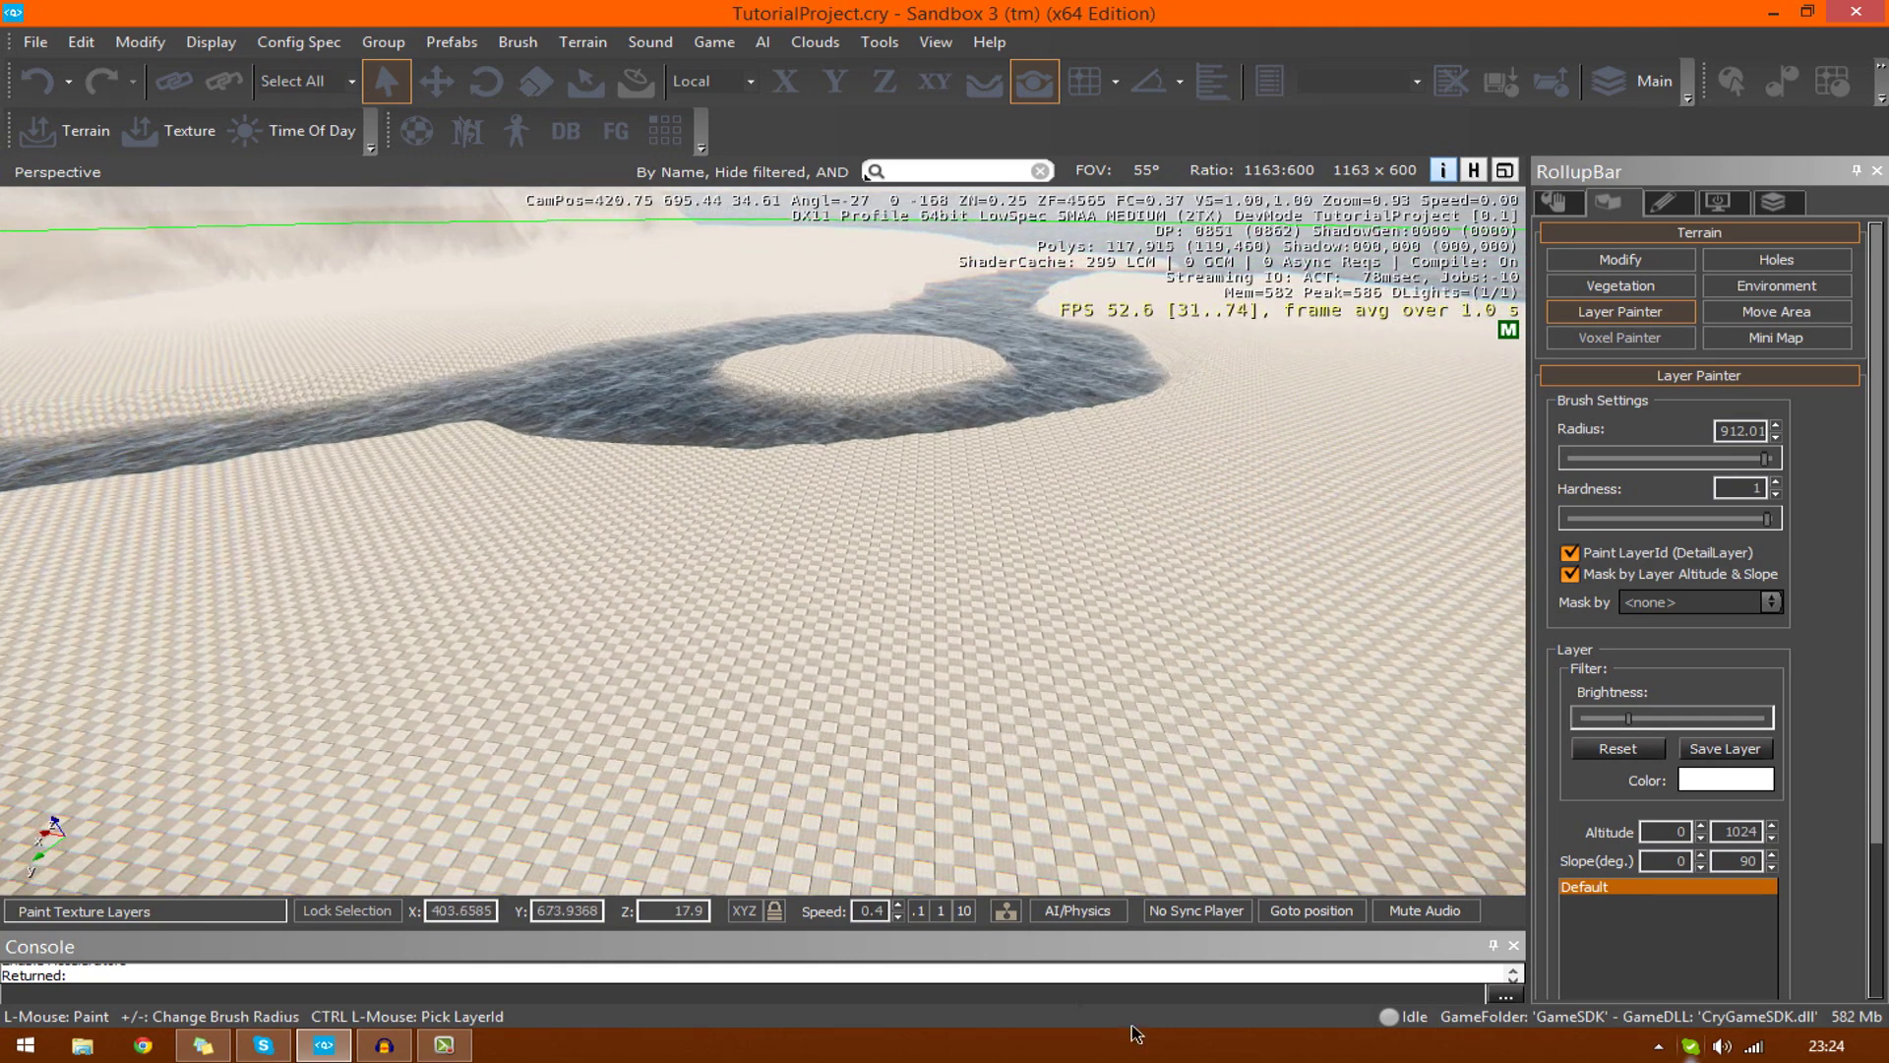
right_click_drag(866, 622, 893, 610)
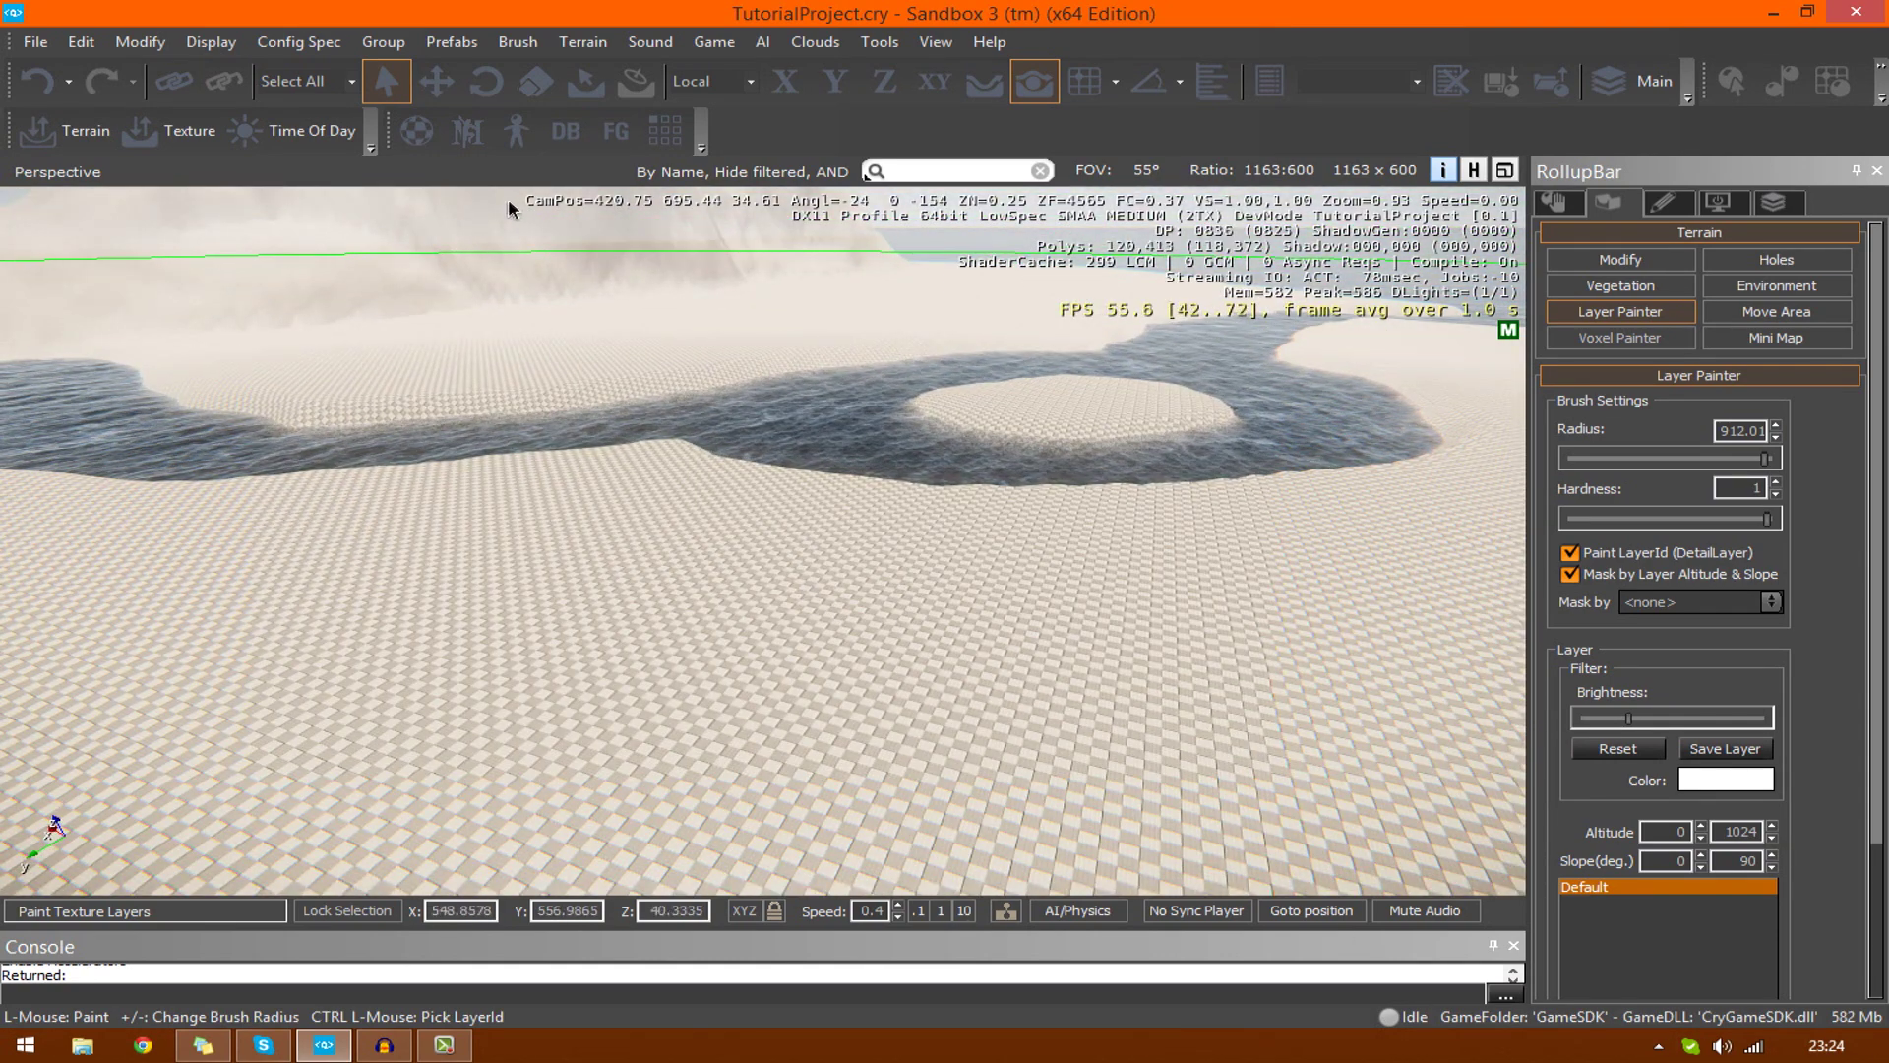
right_click_drag(531, 374, 546, 384)
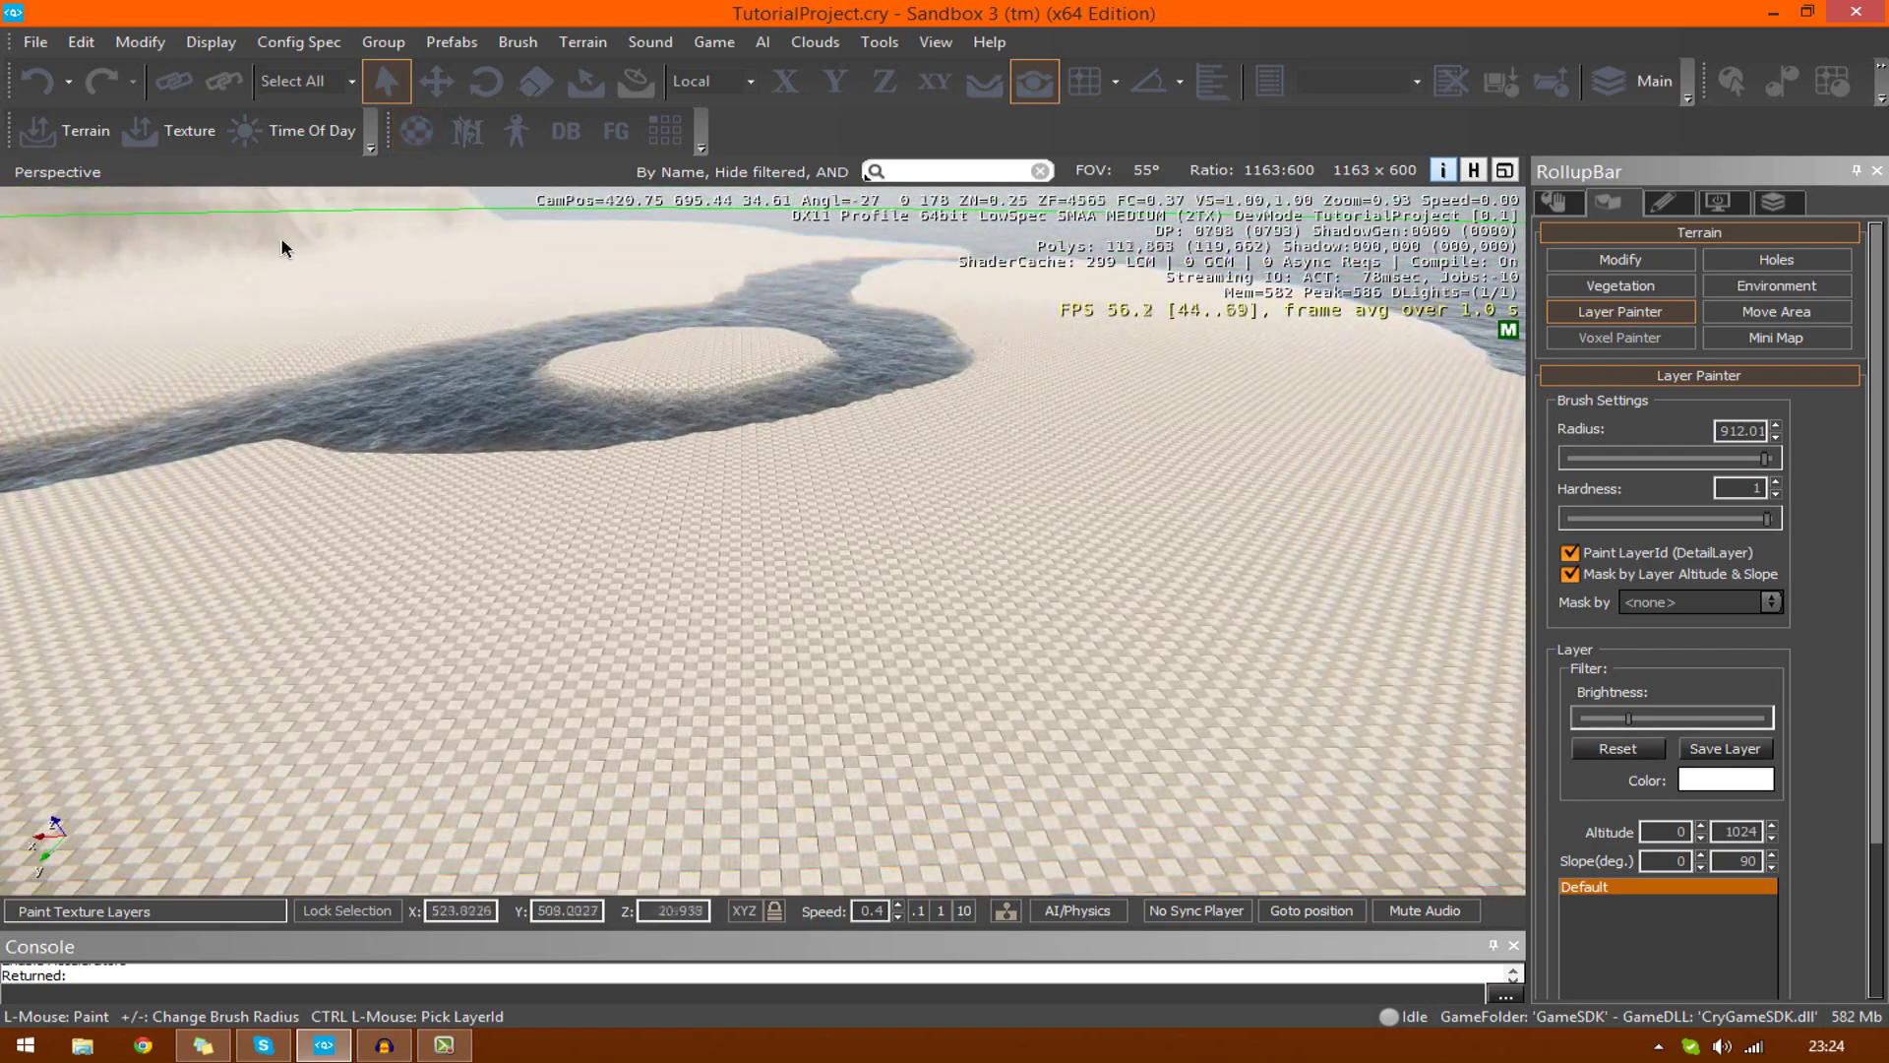
Open the Material Editor and reposition its window over the viewport
left_click(414, 138)
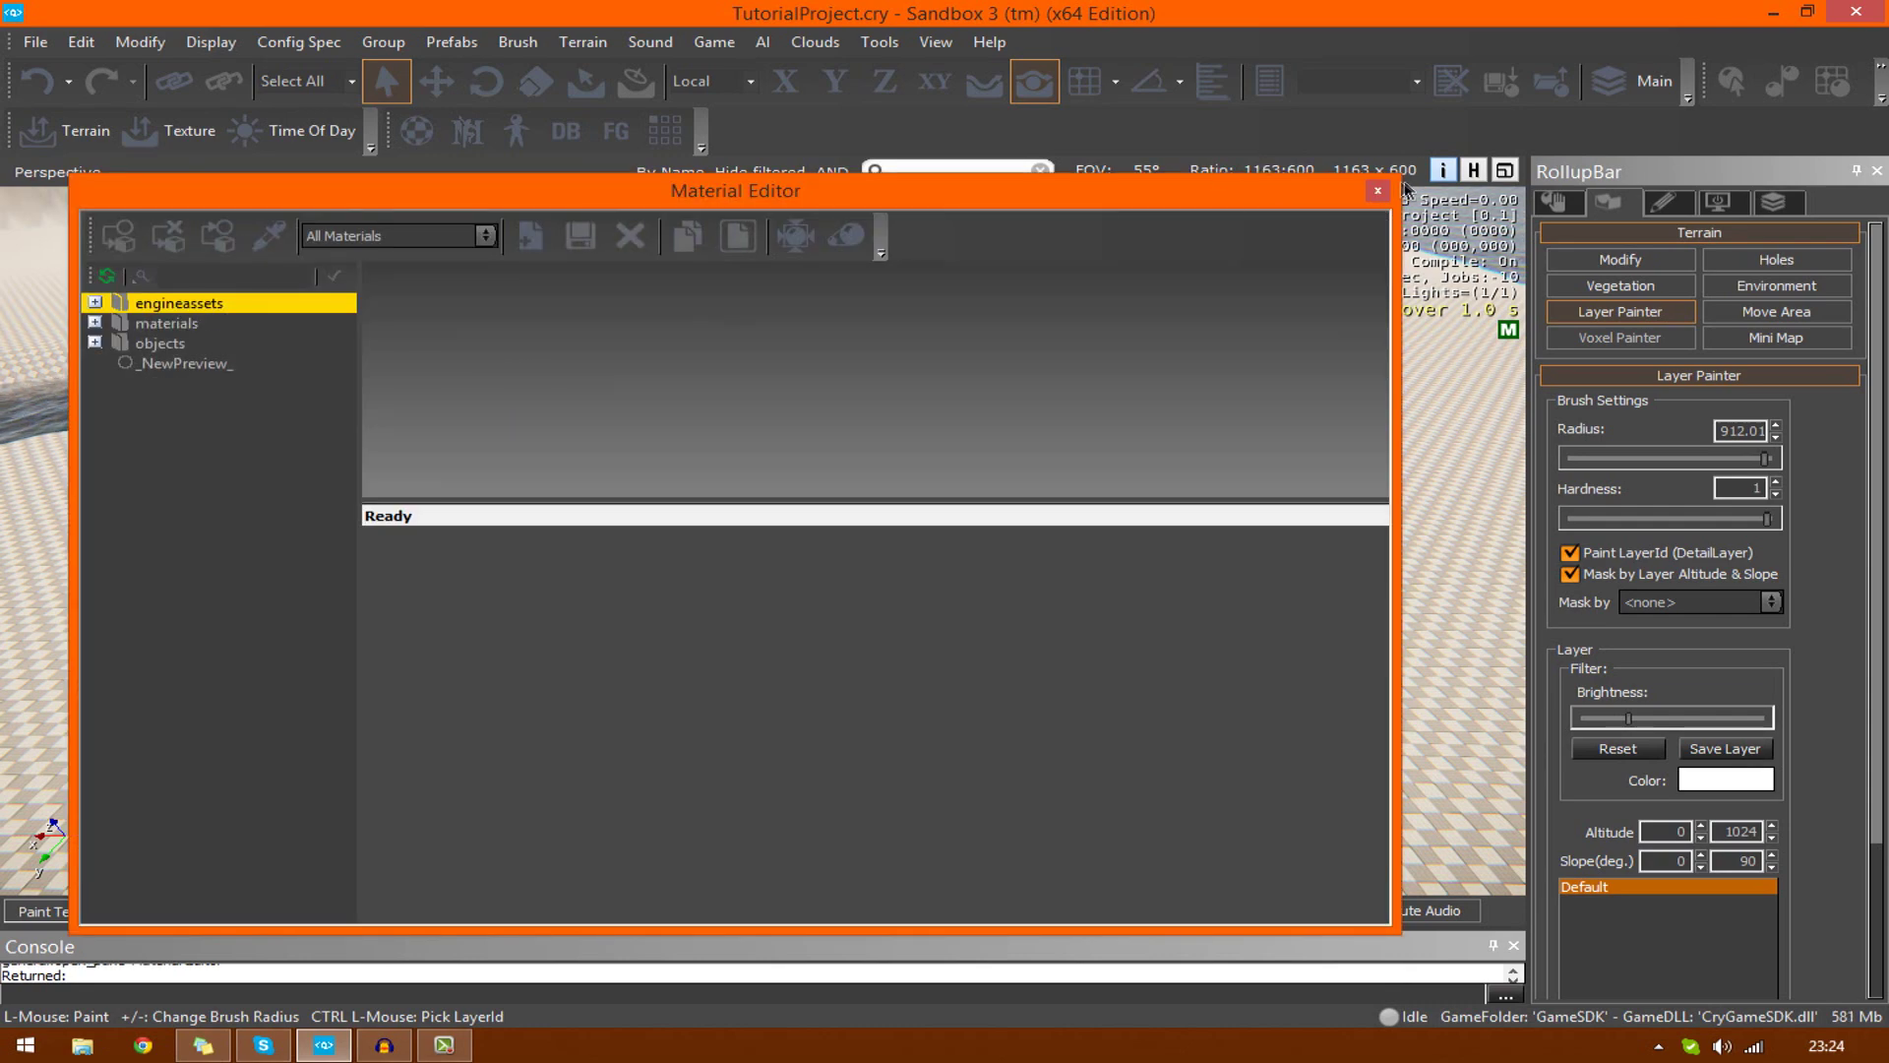
left_click(1378, 191)
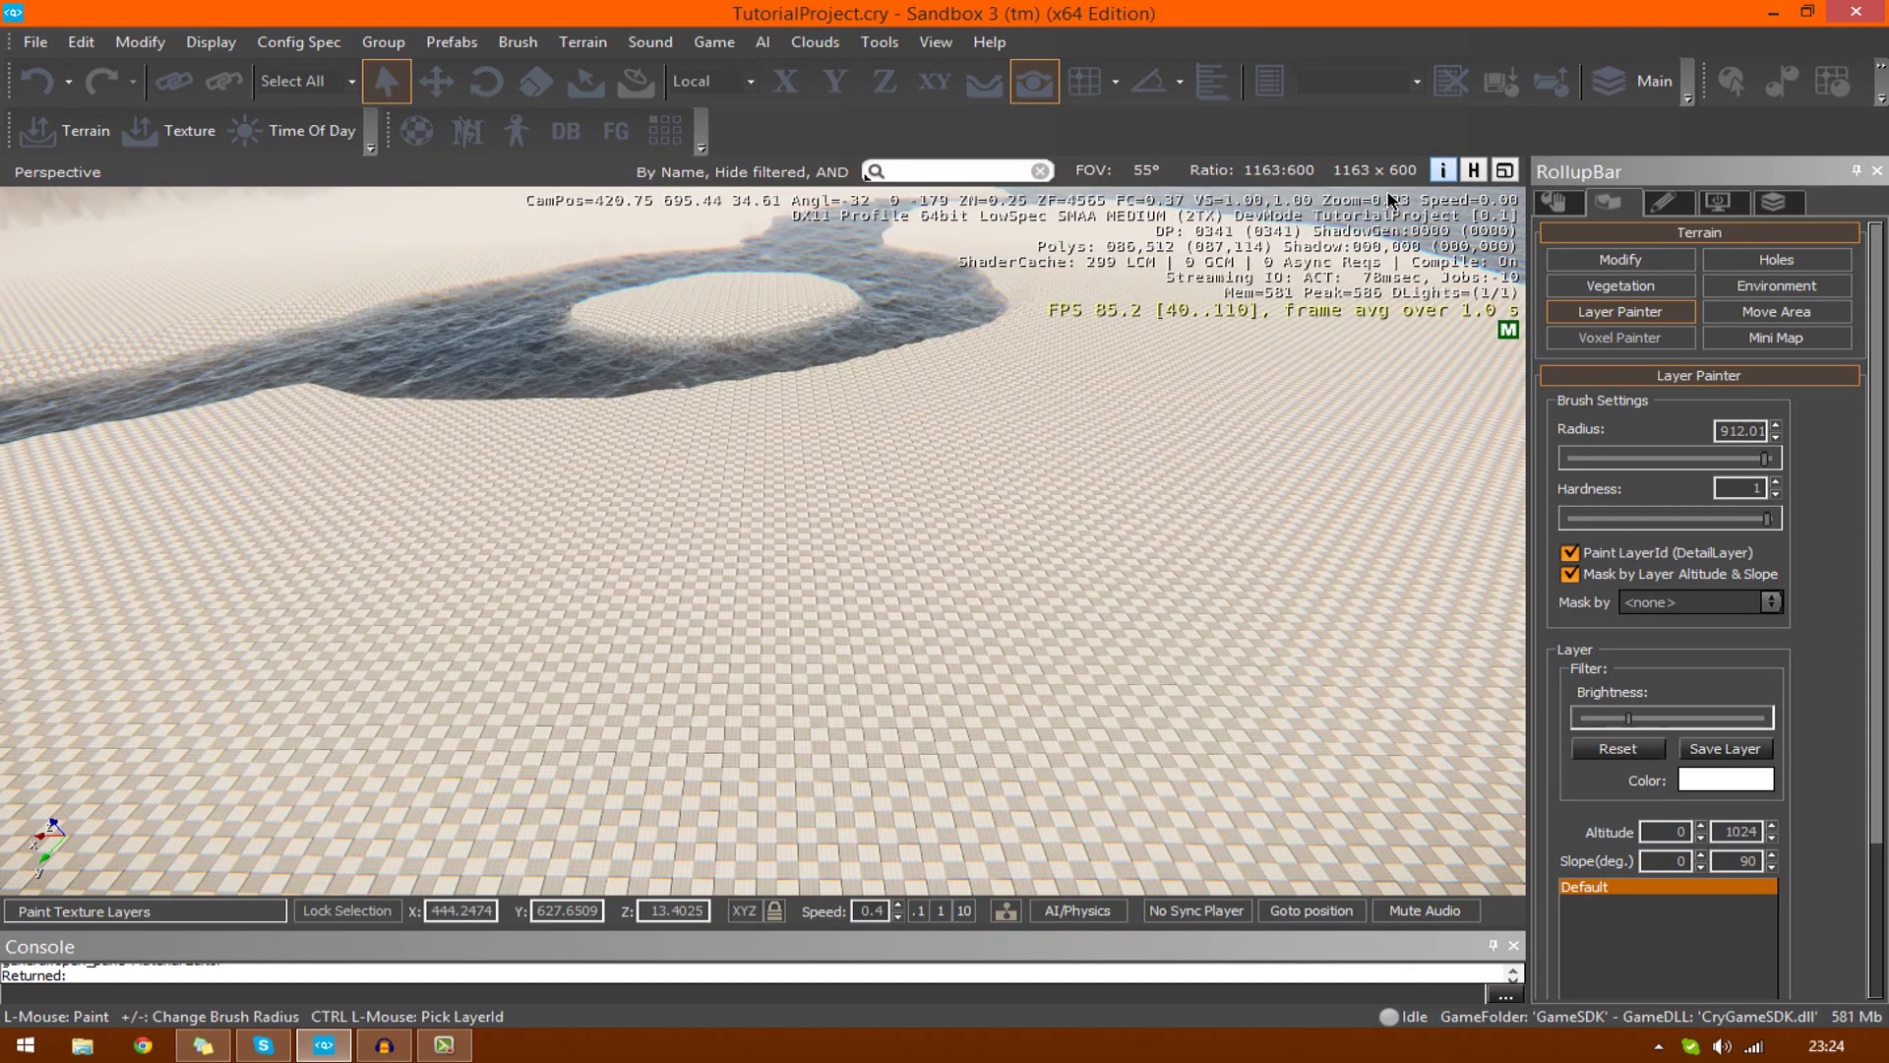
left_click(418, 142)
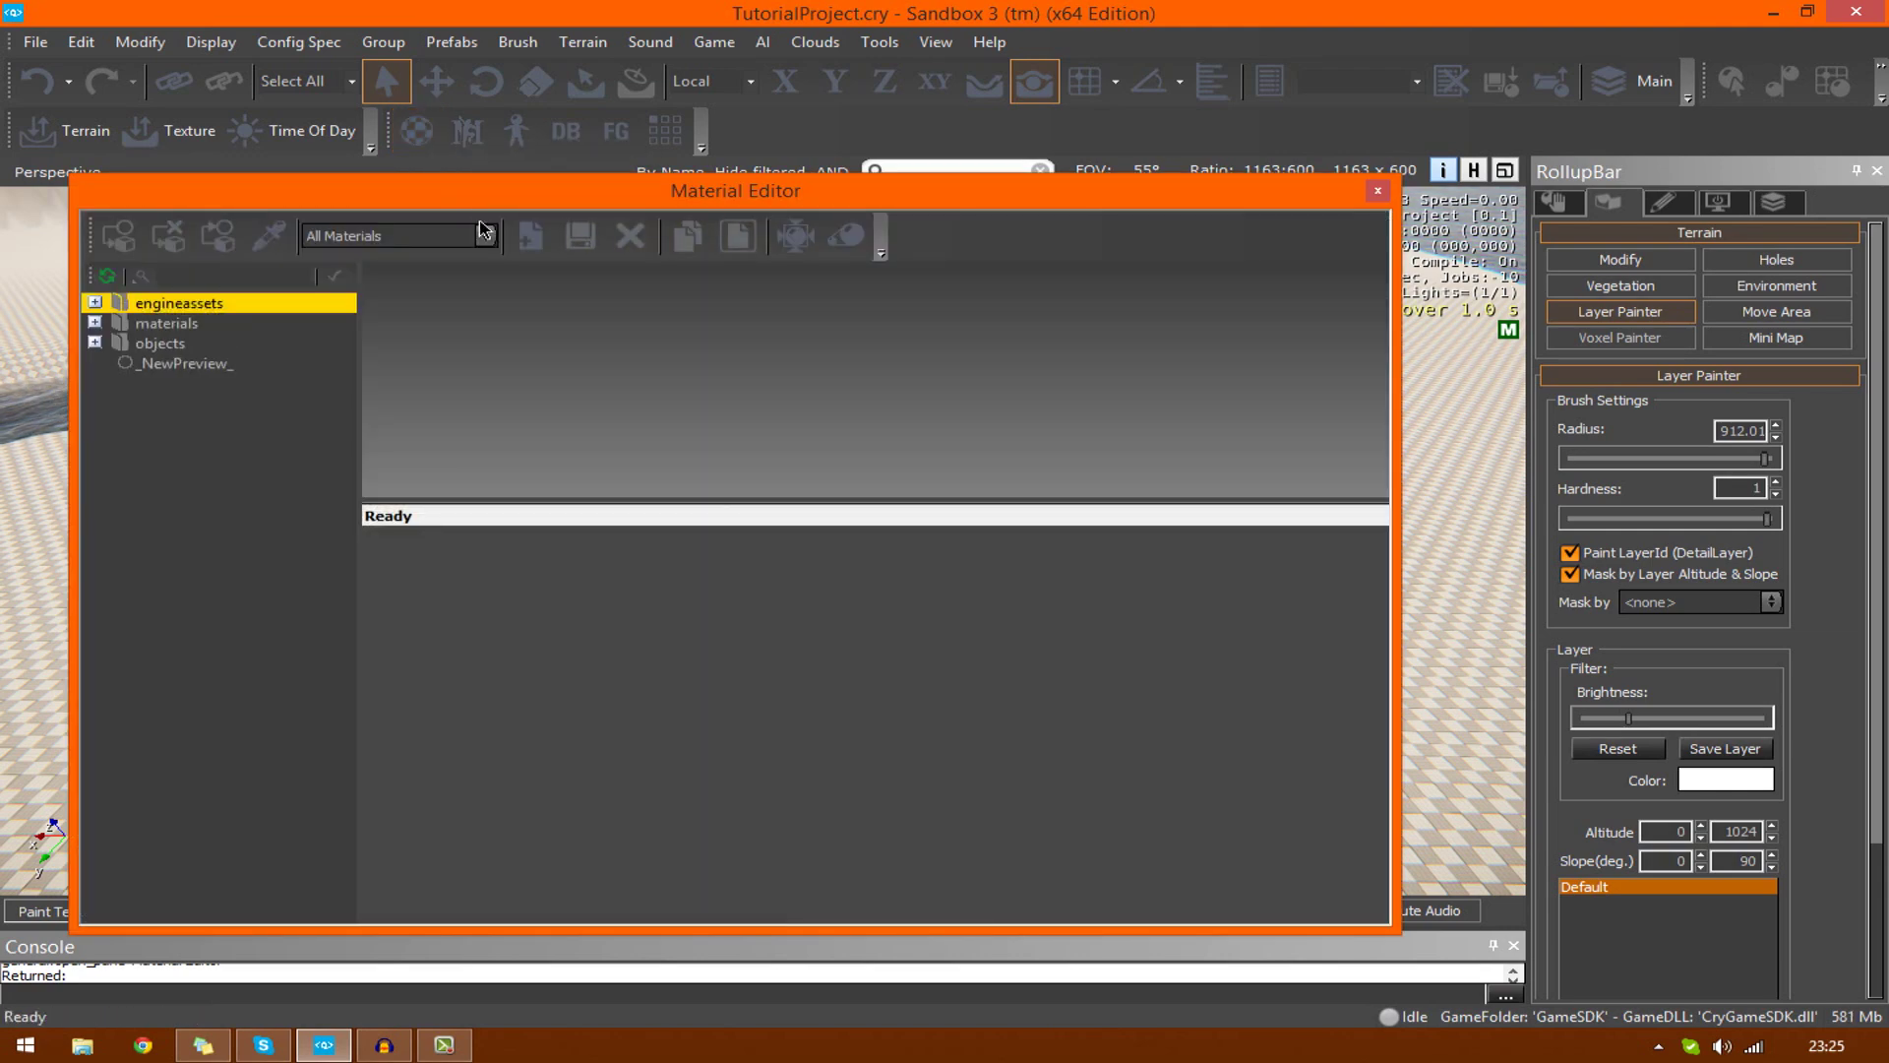
left_click_drag(469, 197, 698, 172)
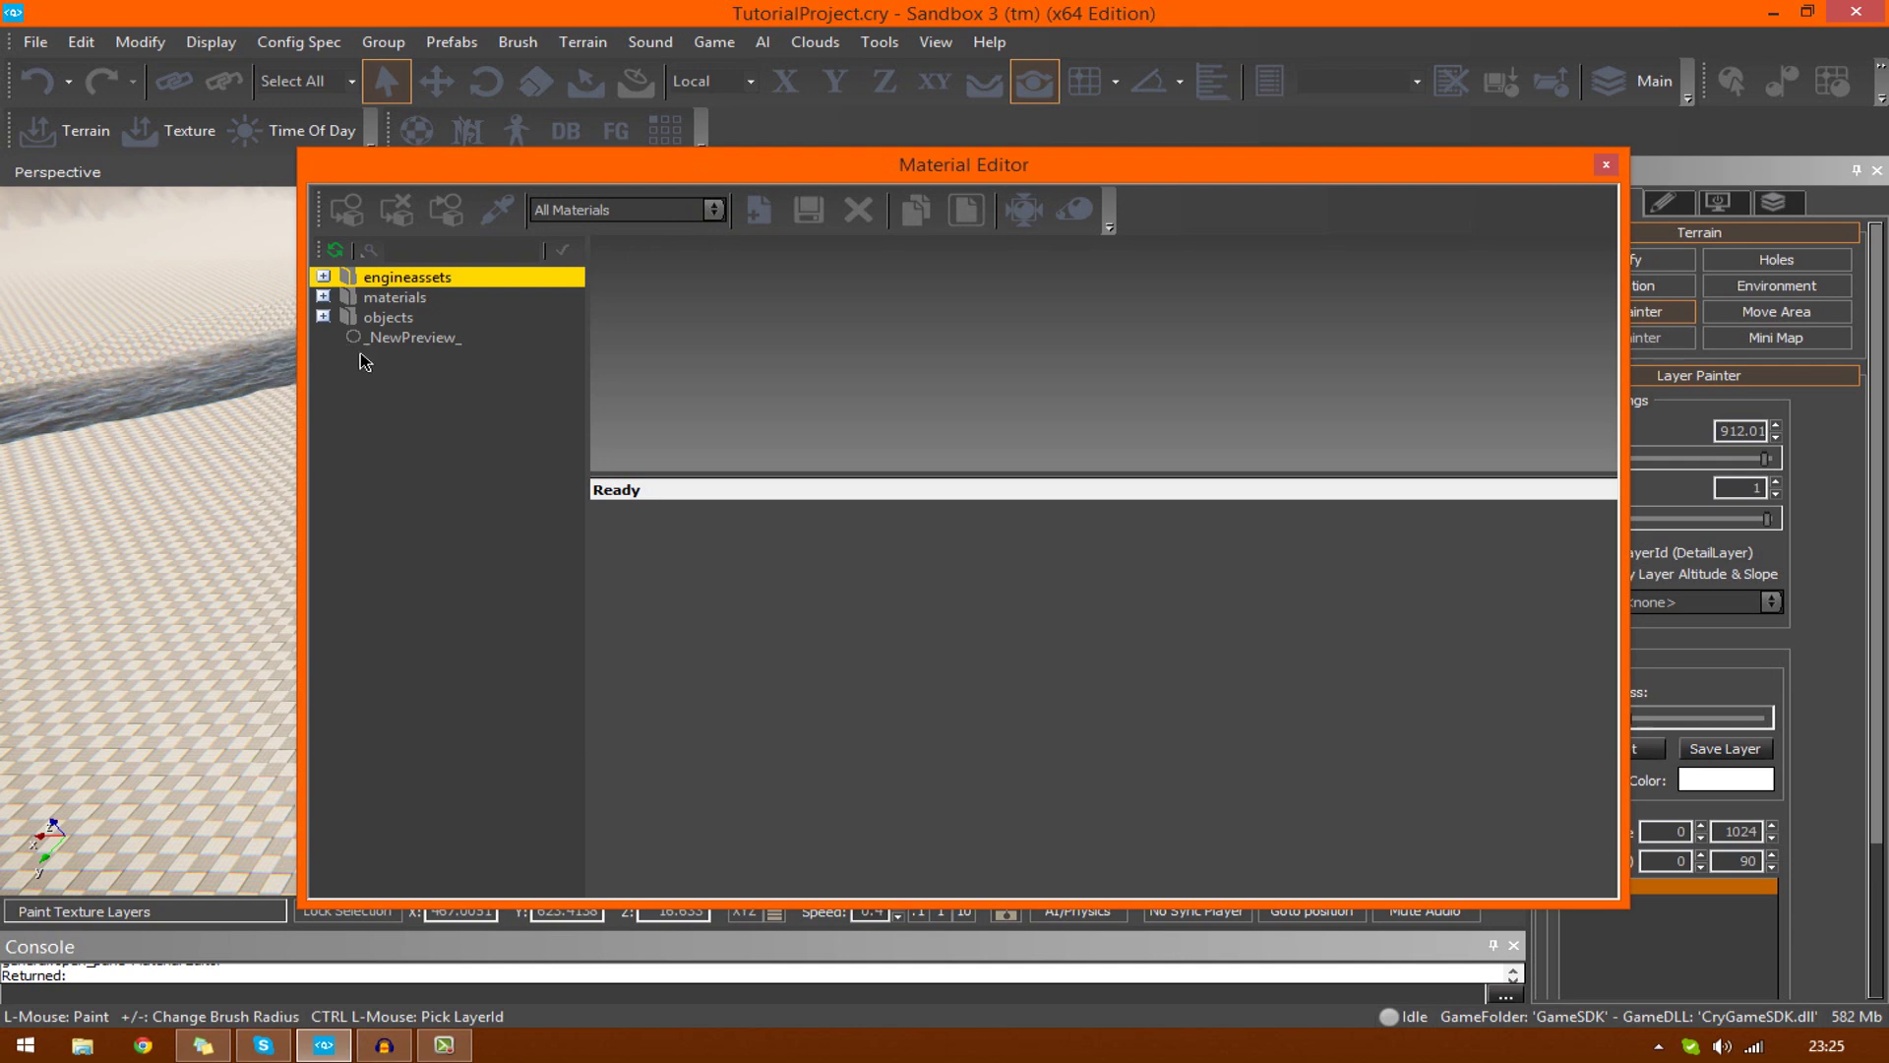
Select the mud_1 material in the materials/terrain folder and review its texture maps
left_click(324, 298)
left_click(326, 299)
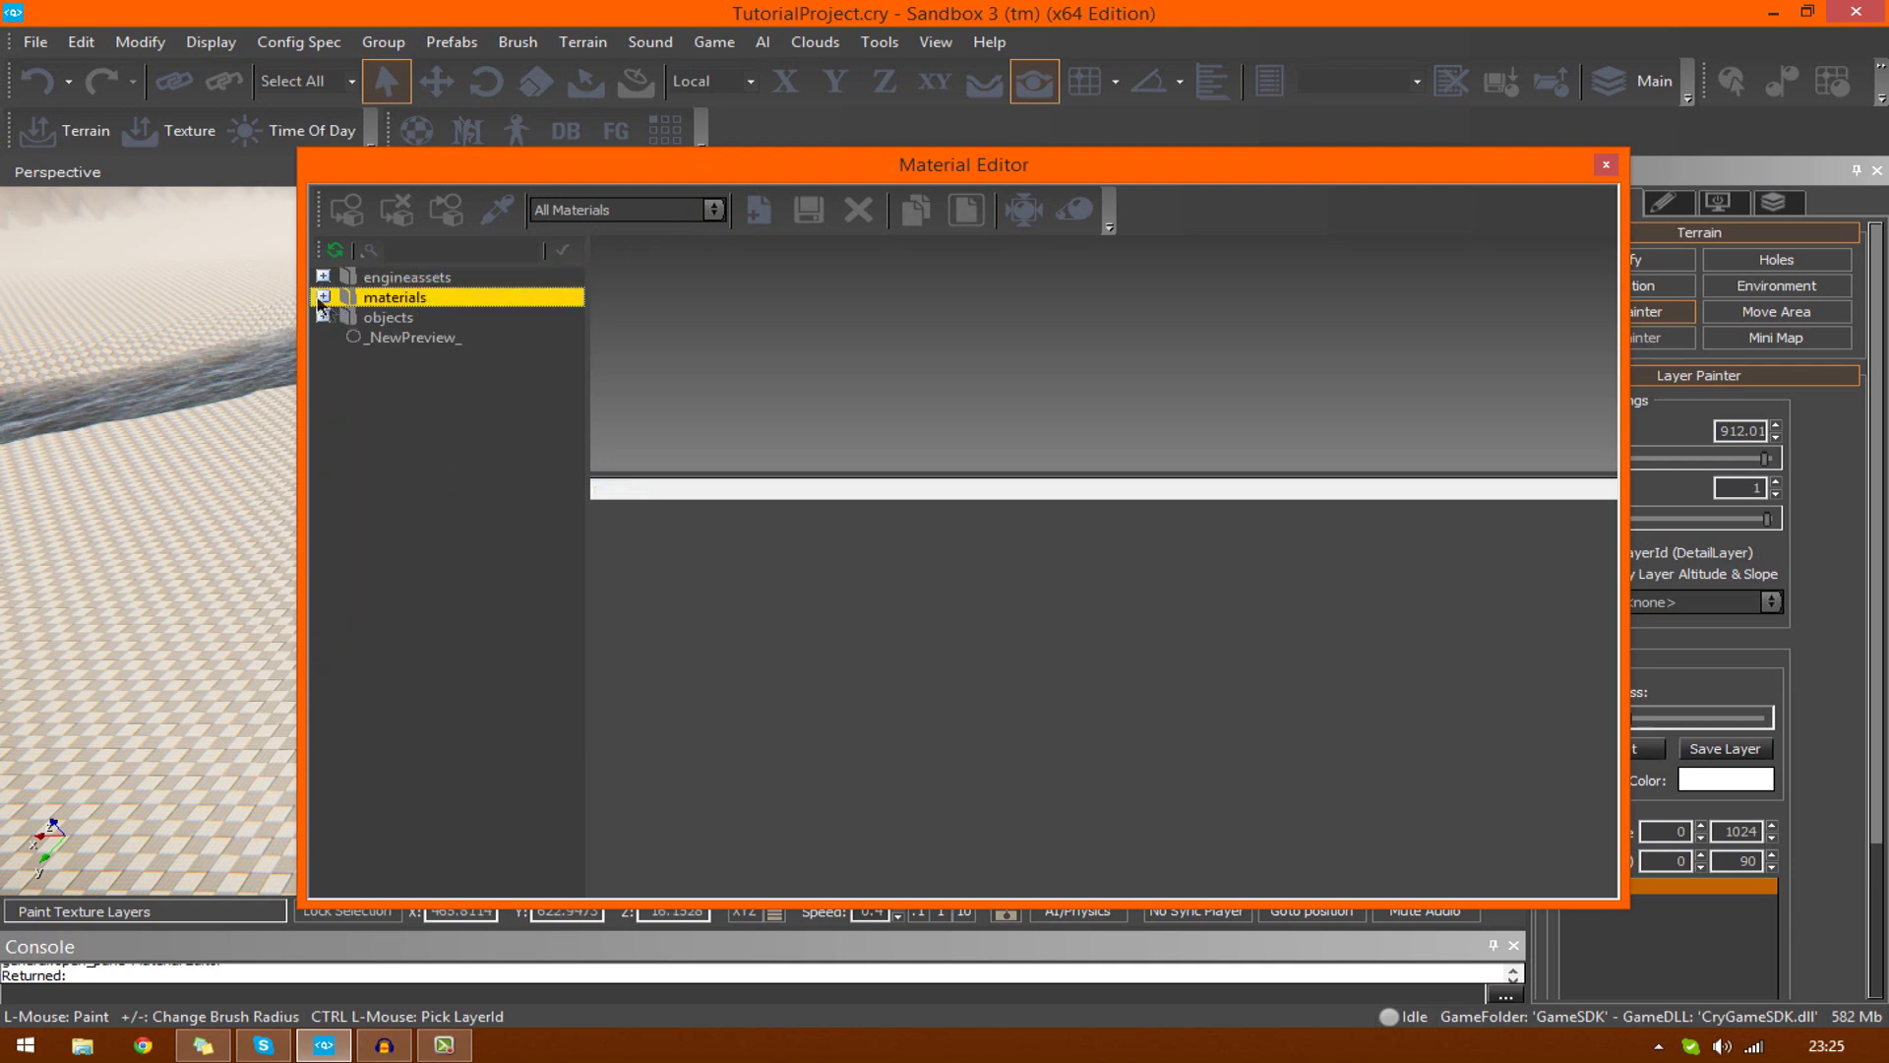
left_click(324, 298)
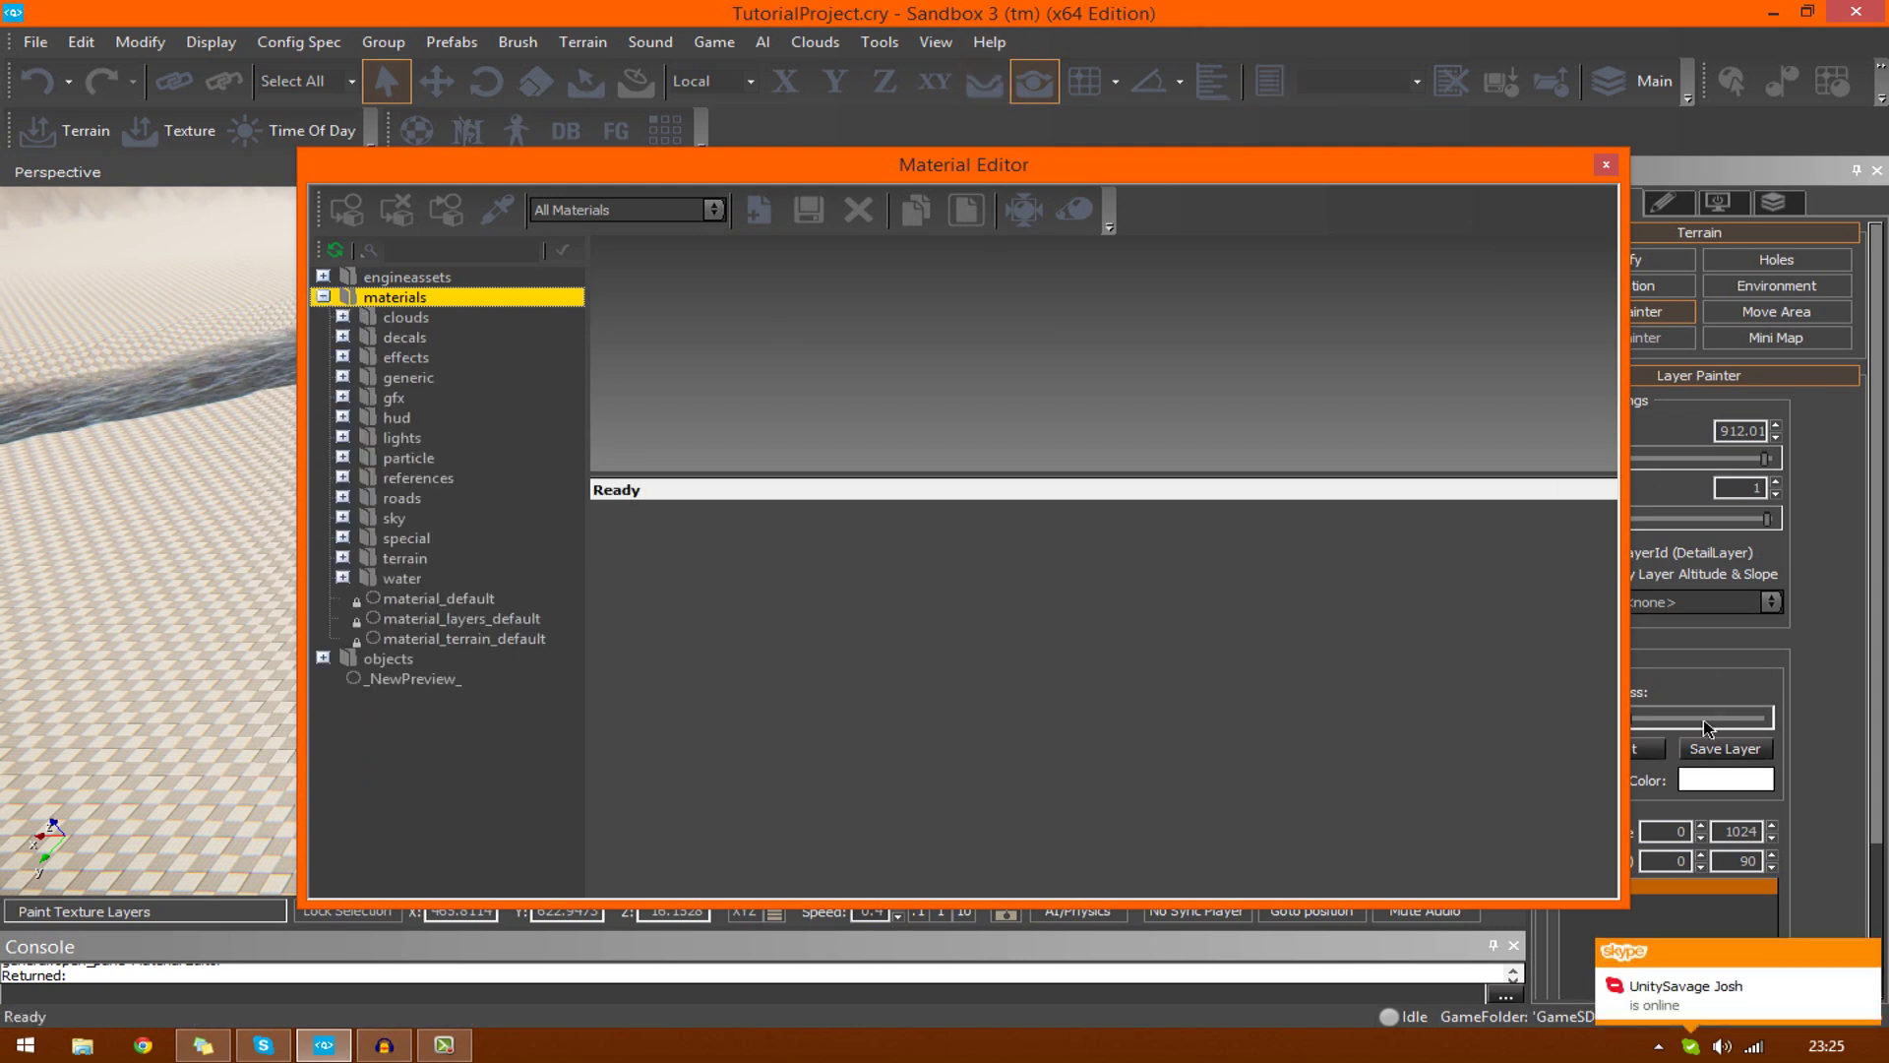
left_click(1866, 952)
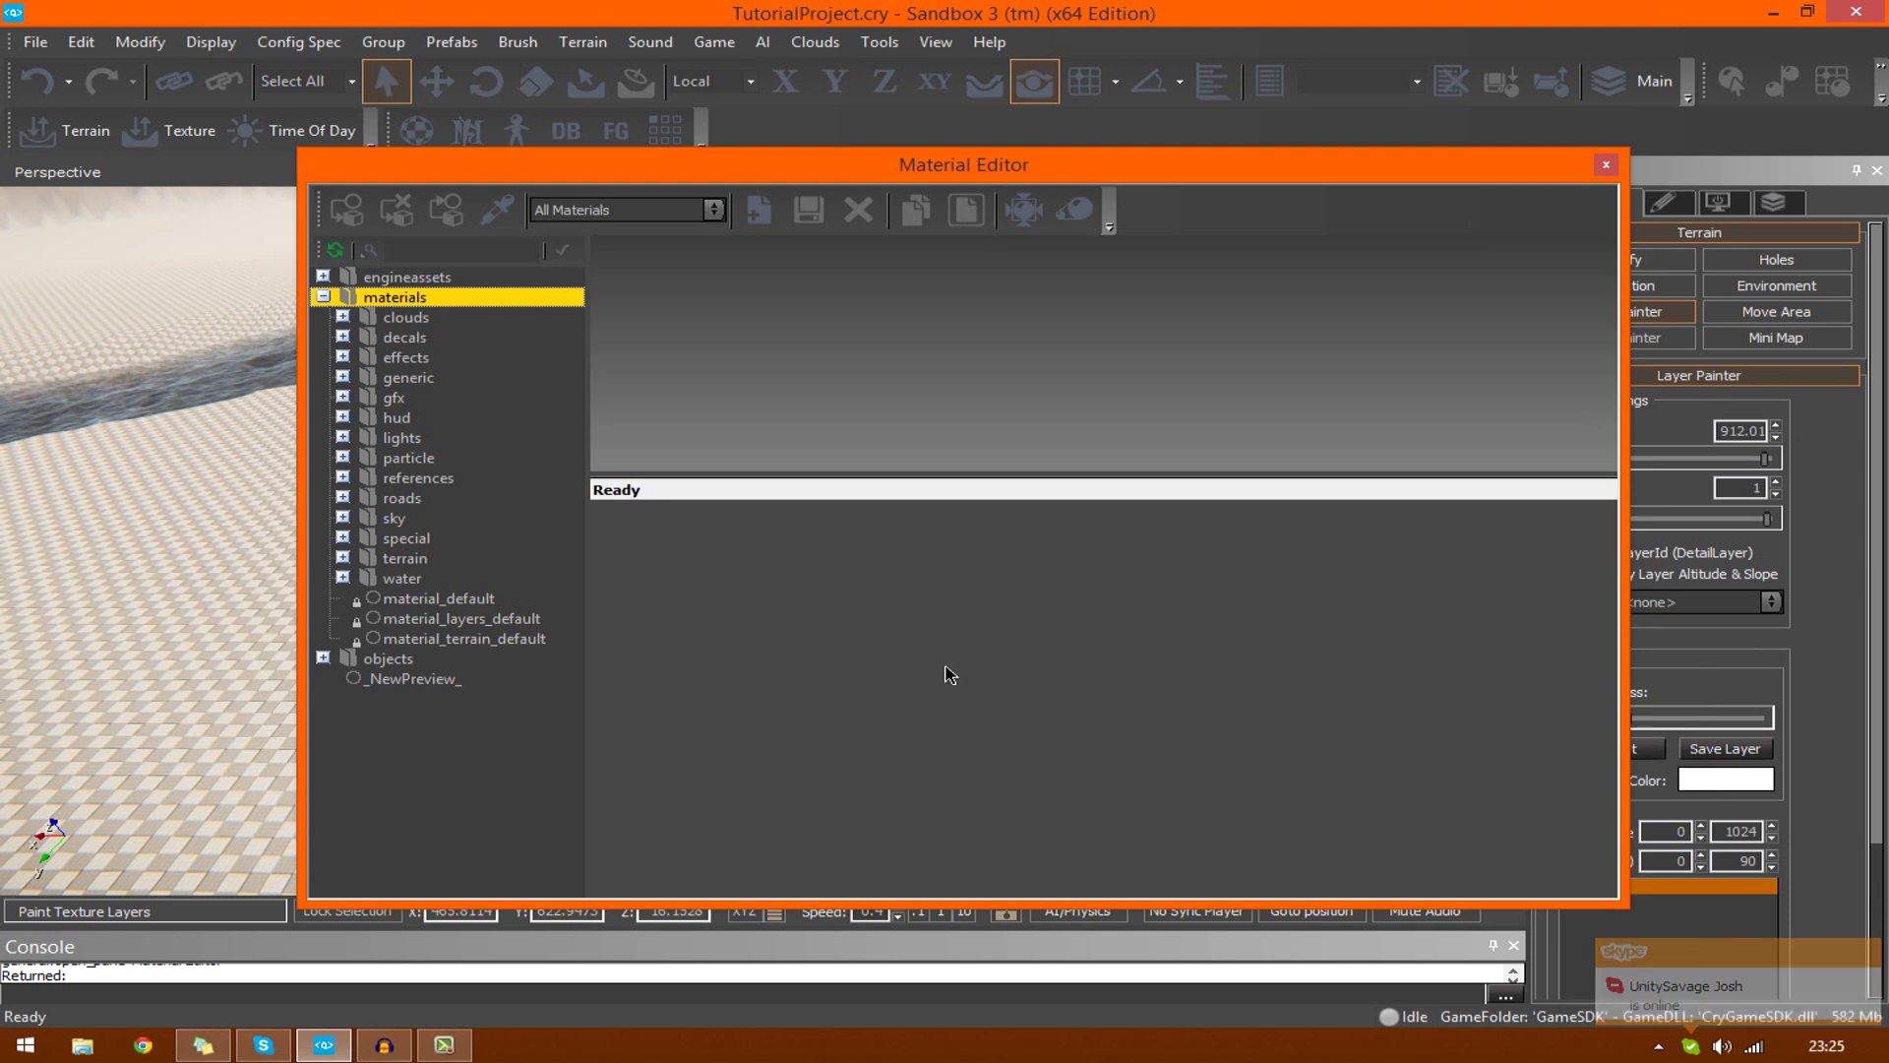
left_click(368, 557)
left_click(342, 558)
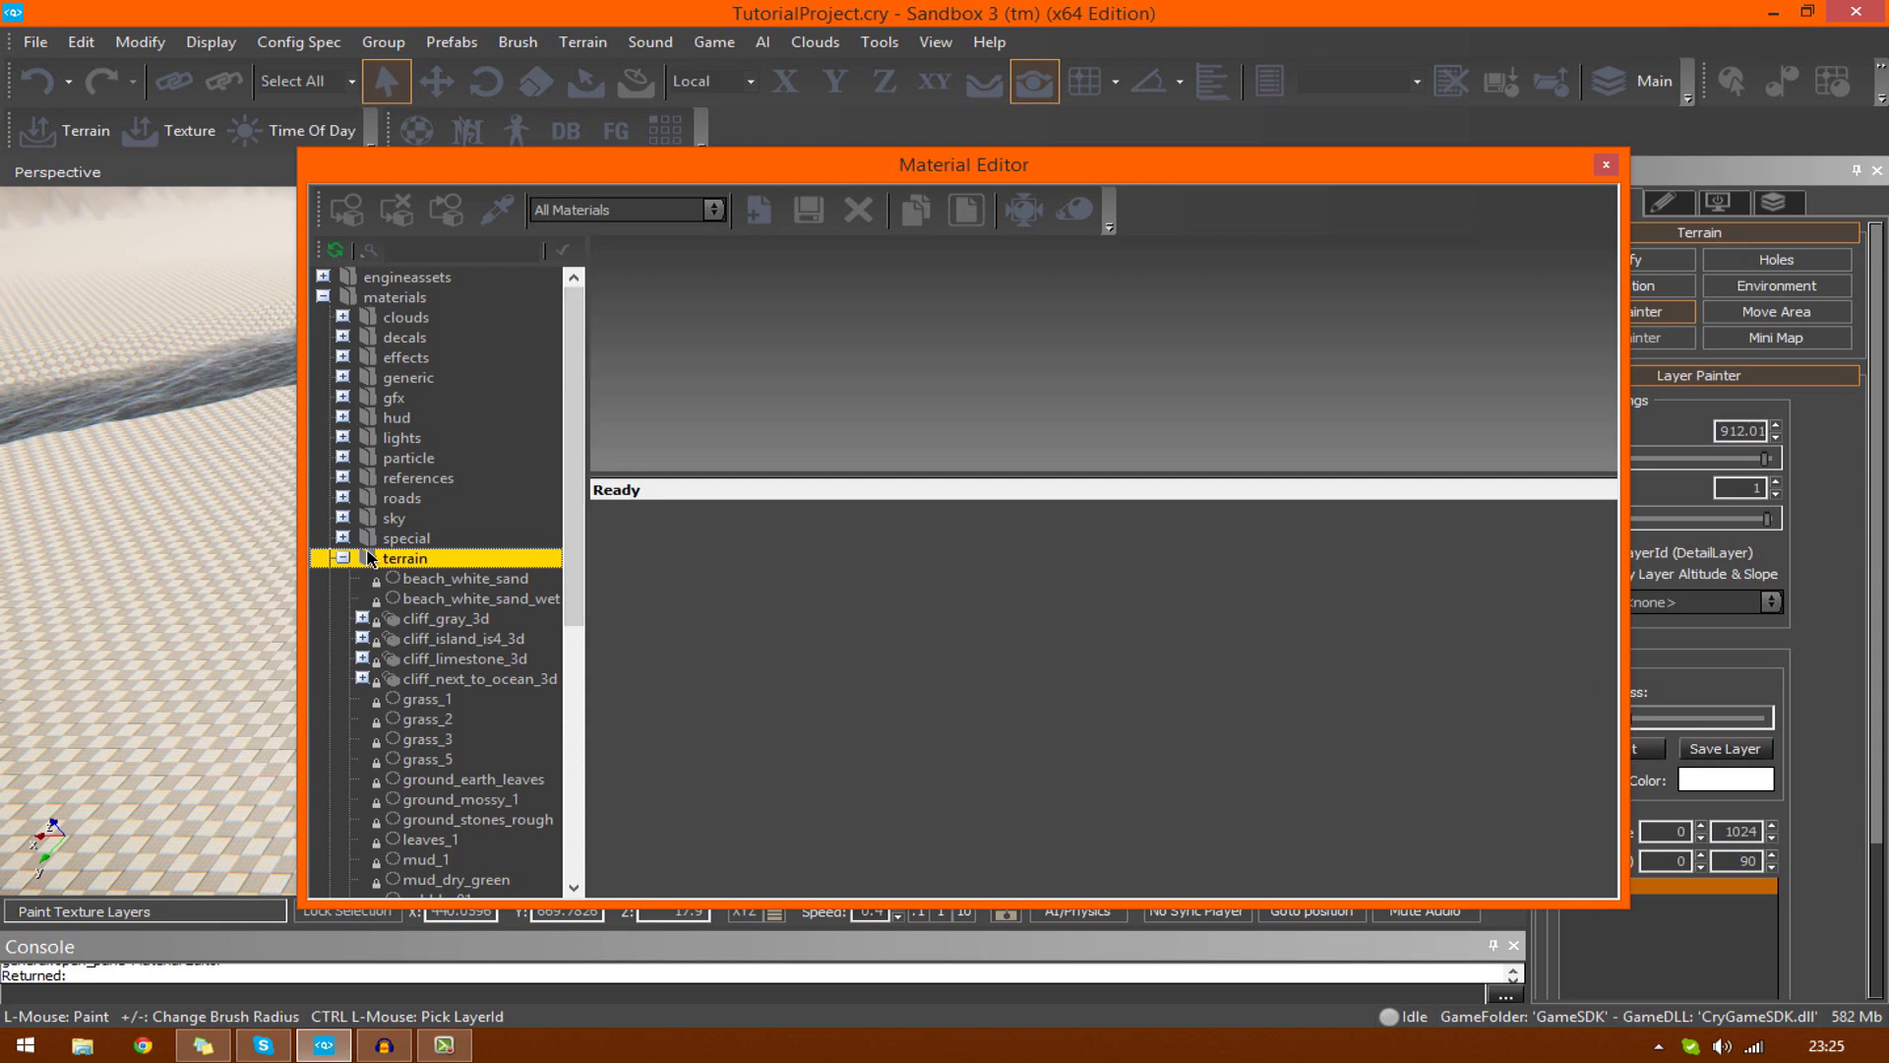
left_click_drag(575, 551, 573, 635)
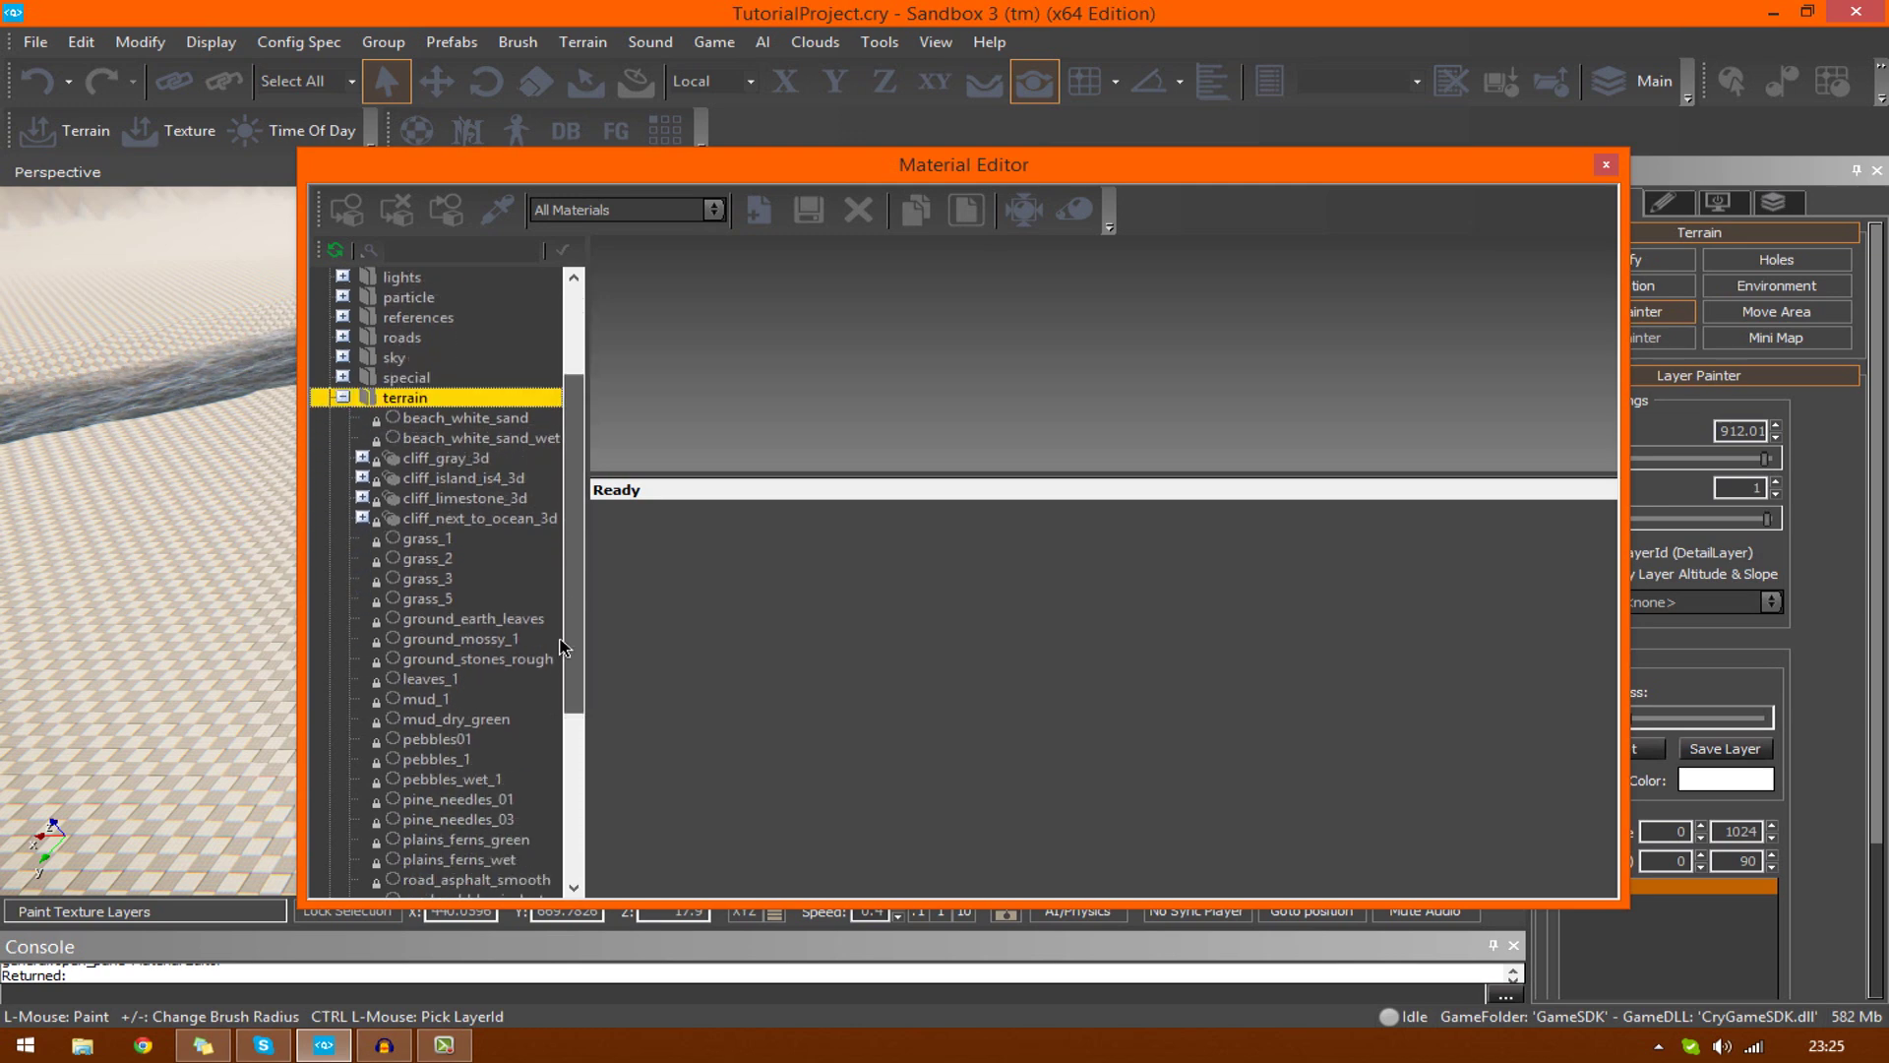
left_click(409, 700)
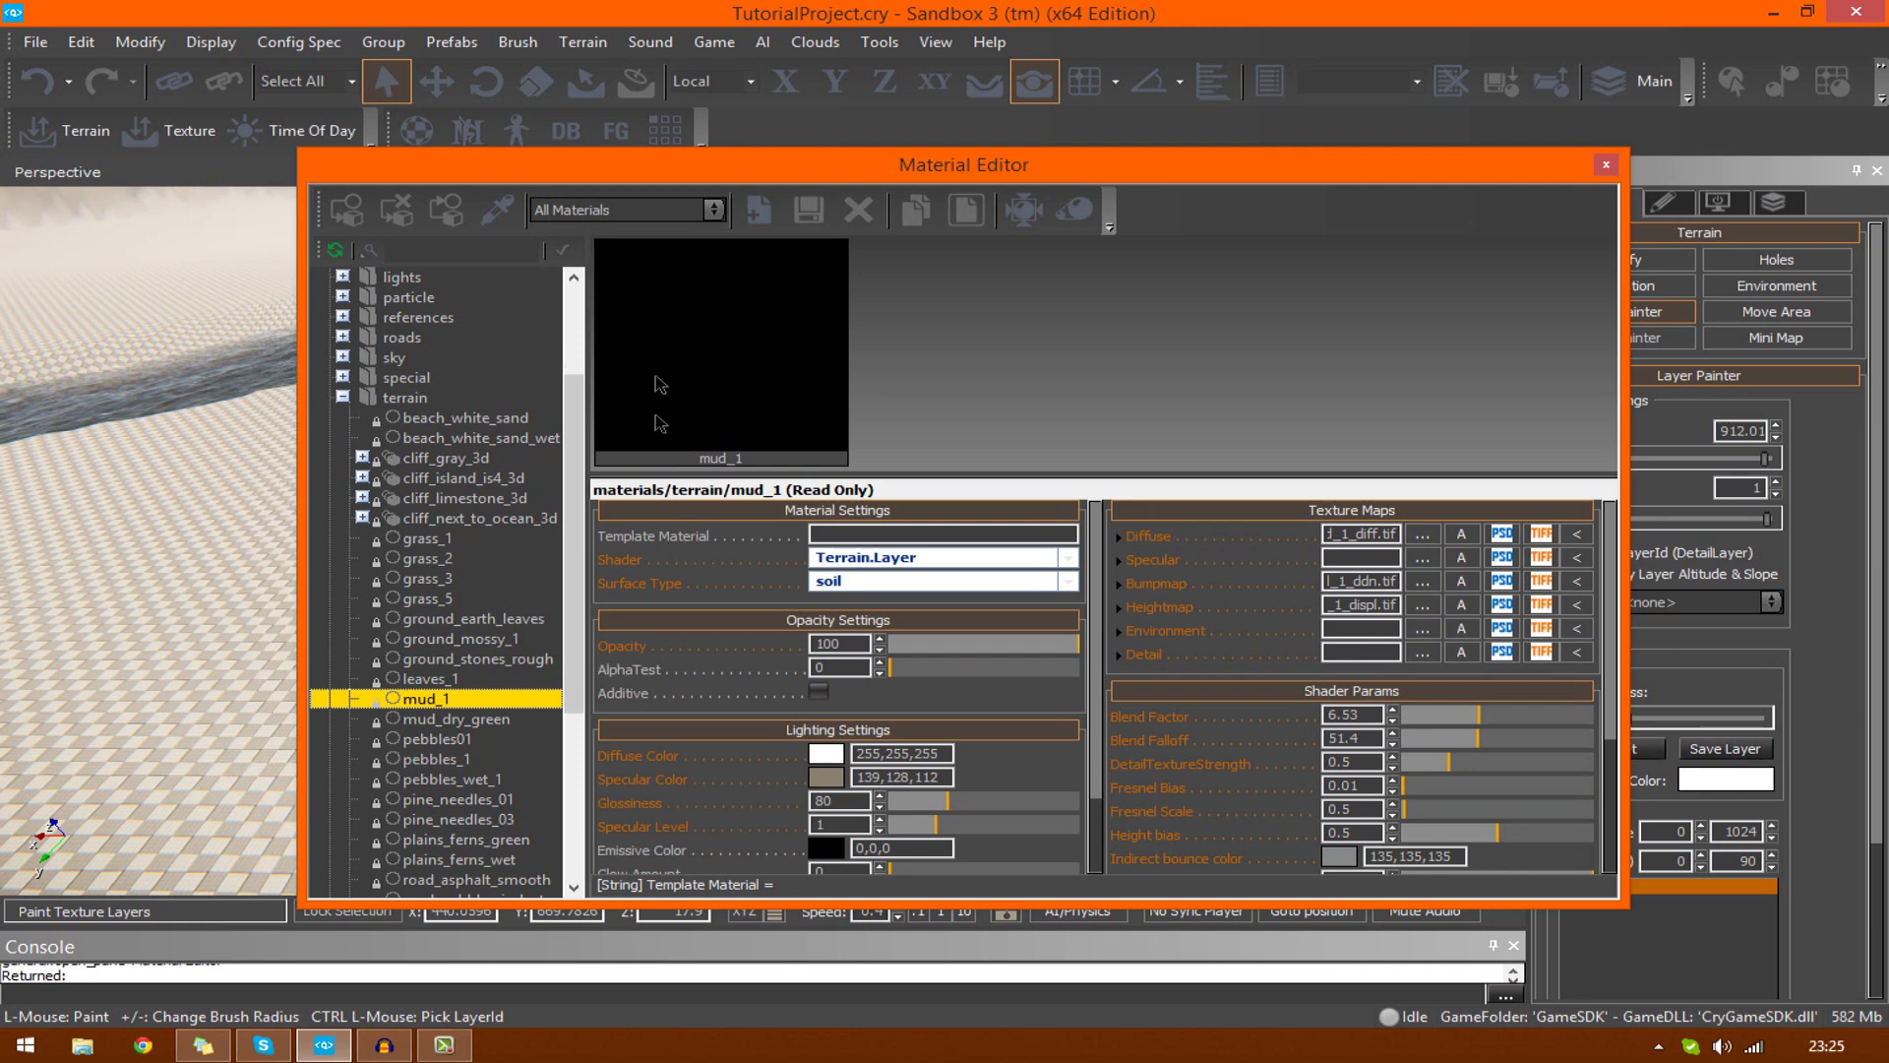
mouse_move(1361, 551)
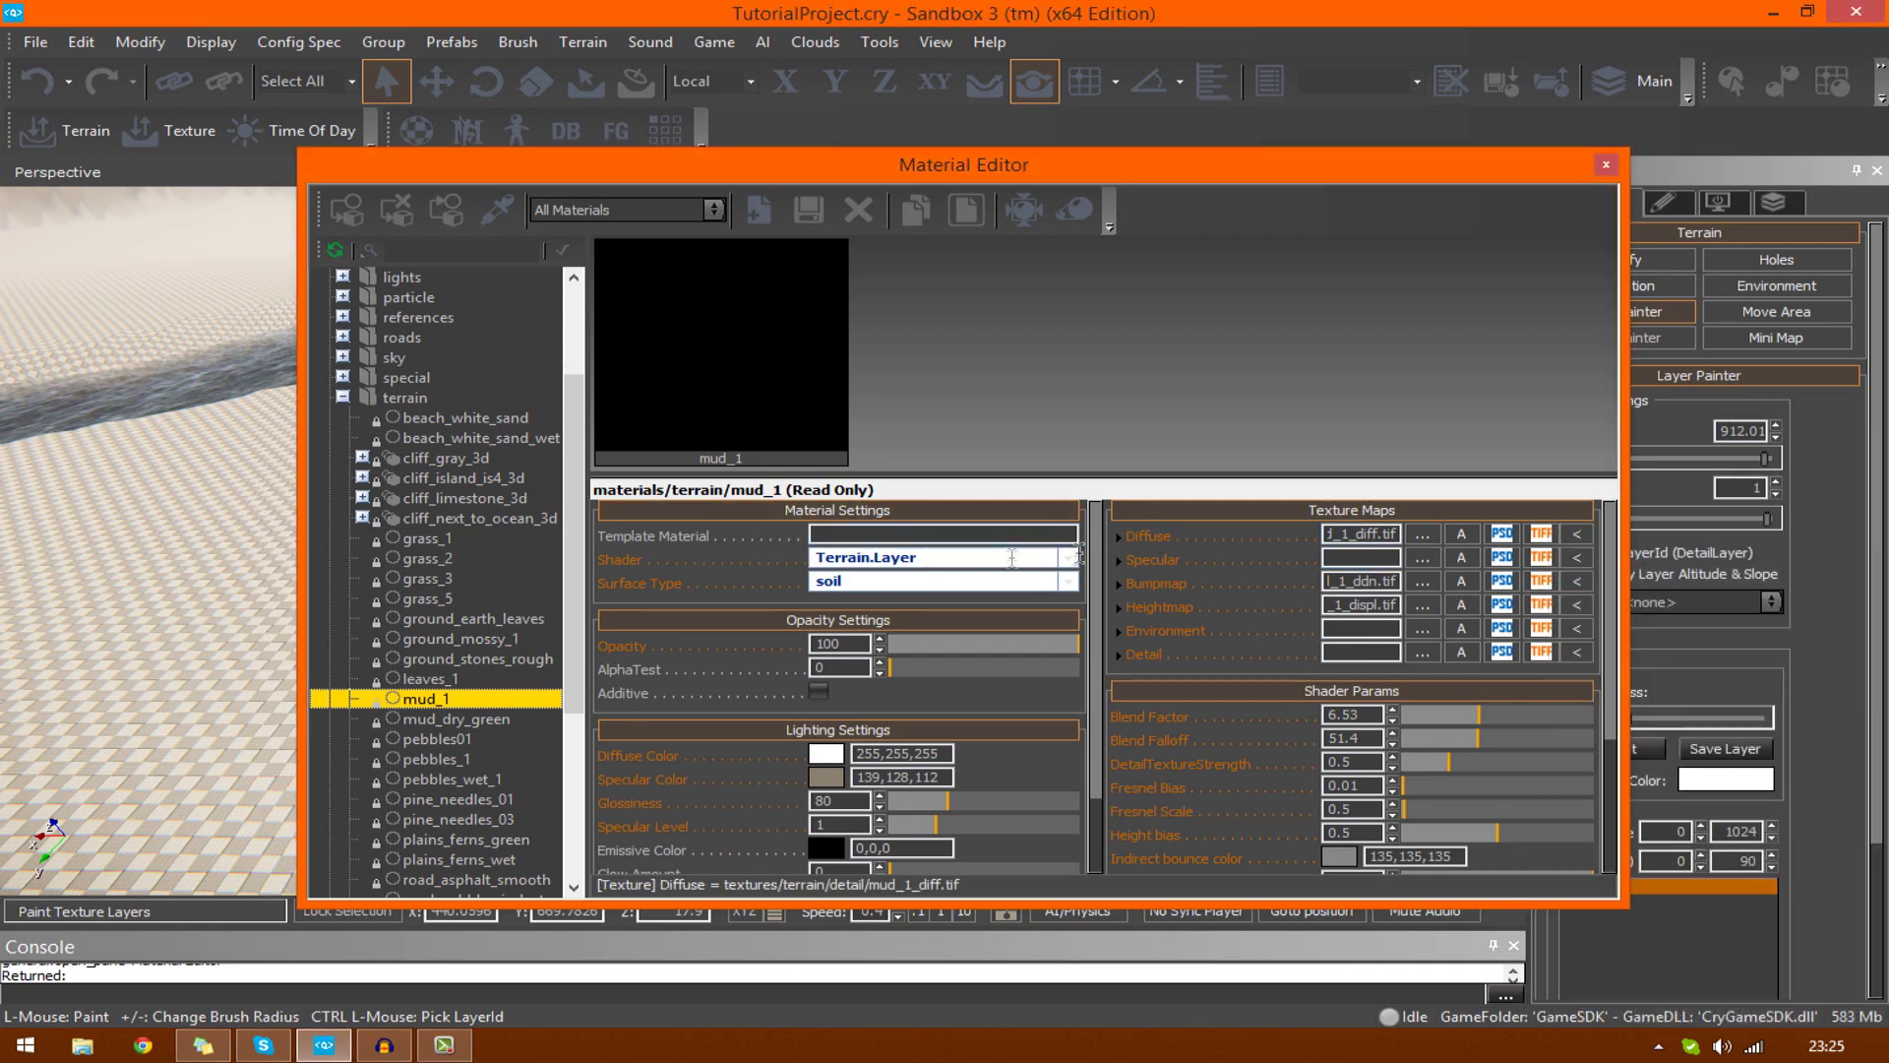
left_click(1388, 559)
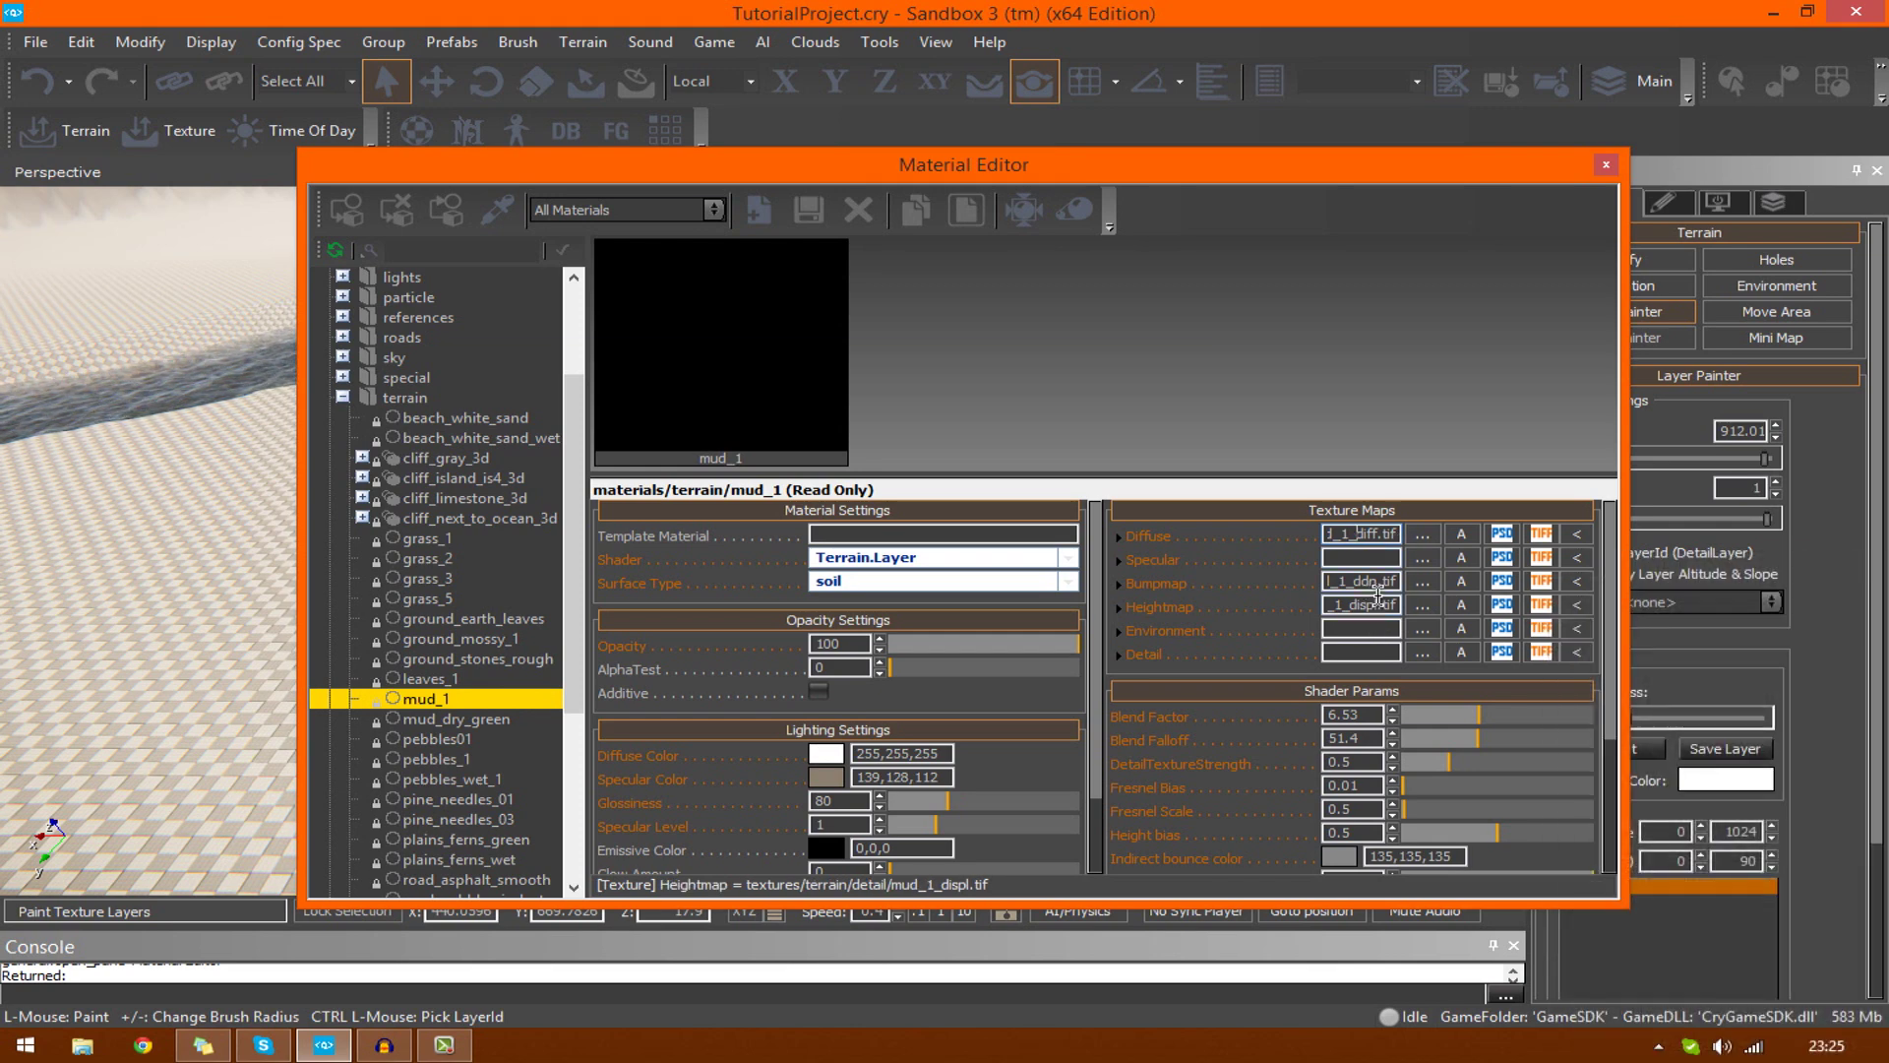
mouse_move(1333, 547)
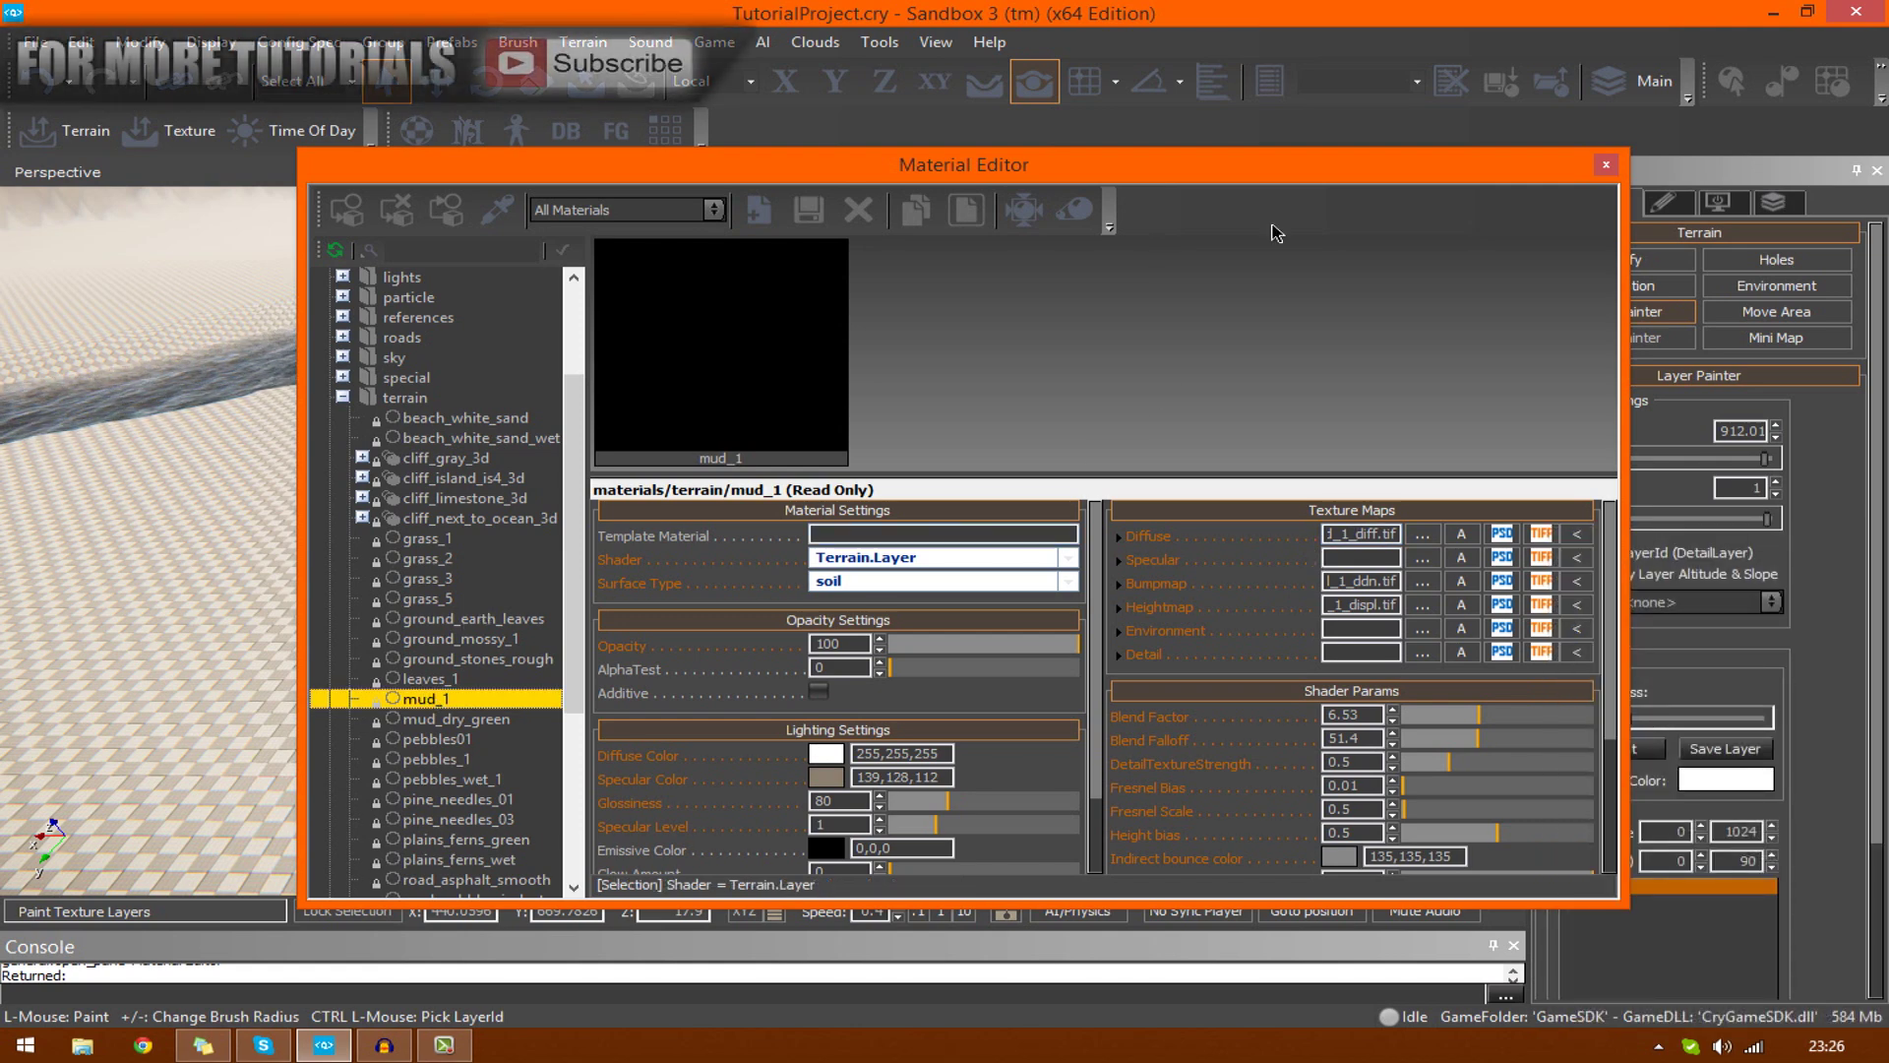
Assign mud_1 to the selected objects and close the Material Editor
right_click(426, 710)
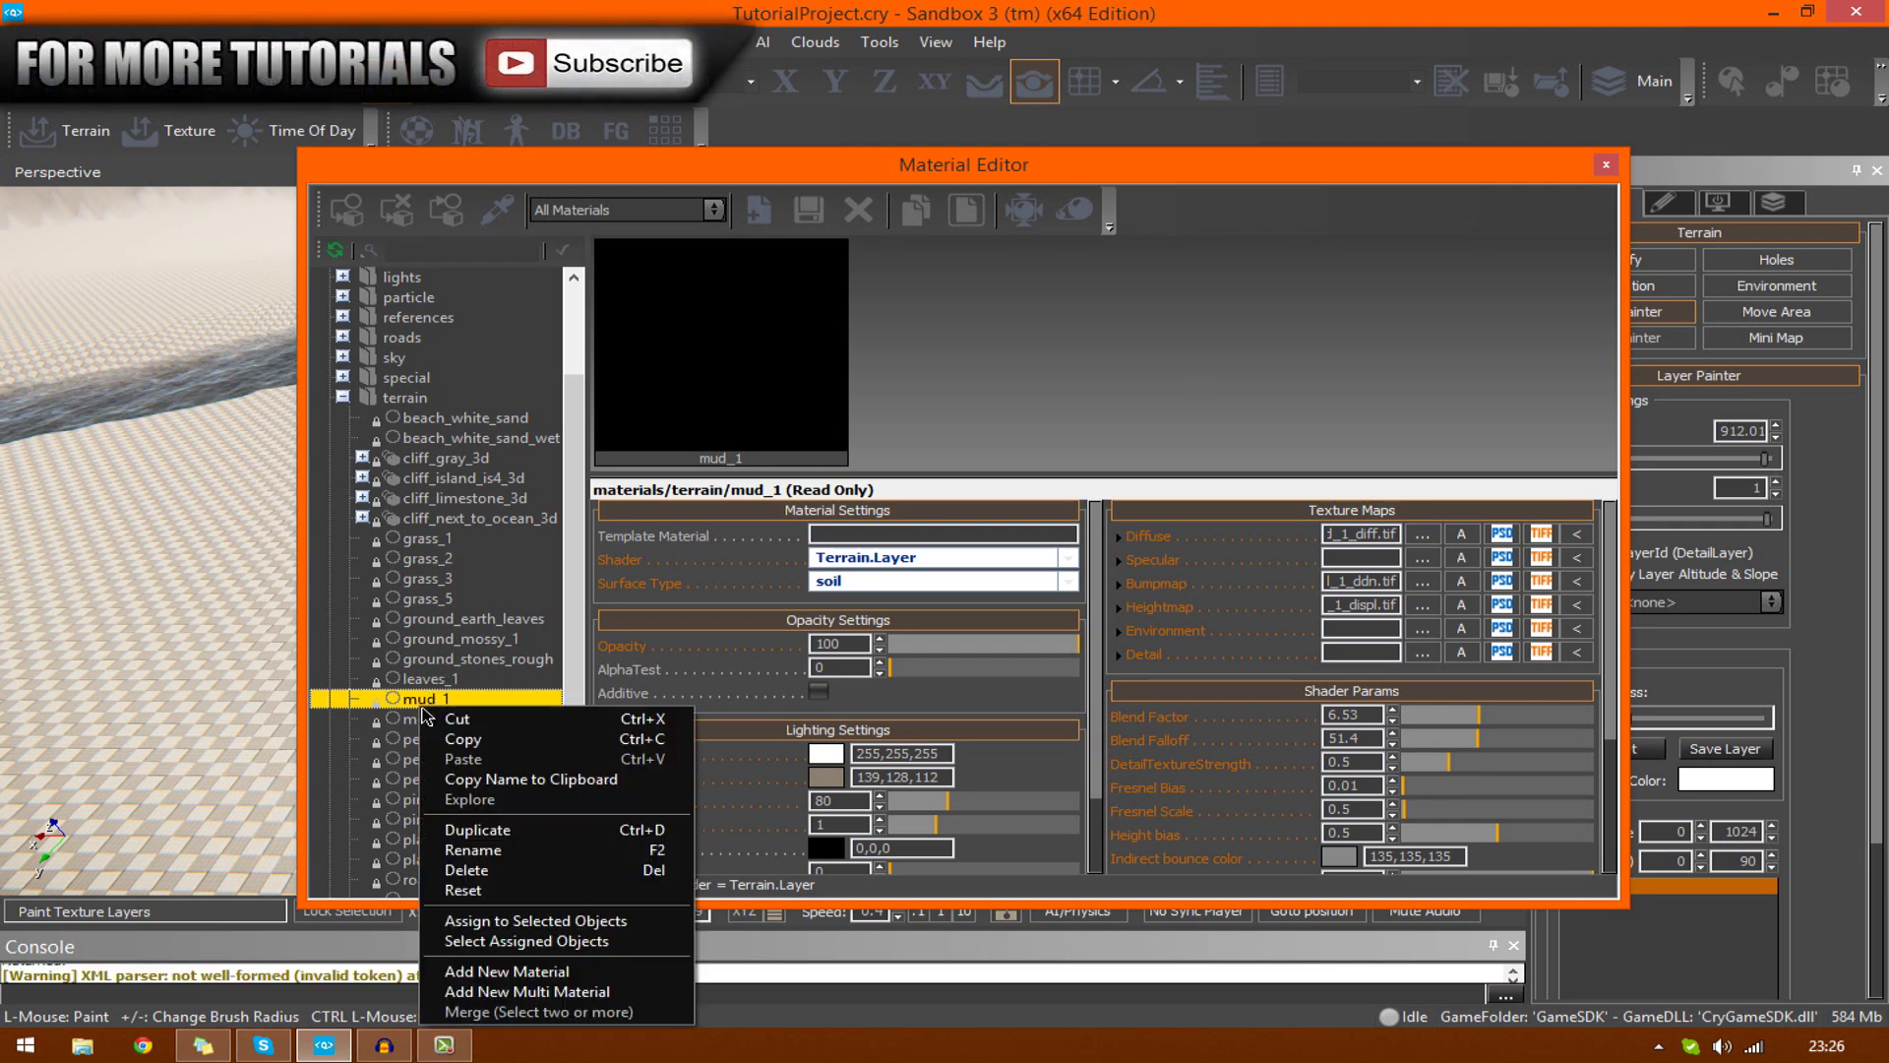
left_click(537, 924)
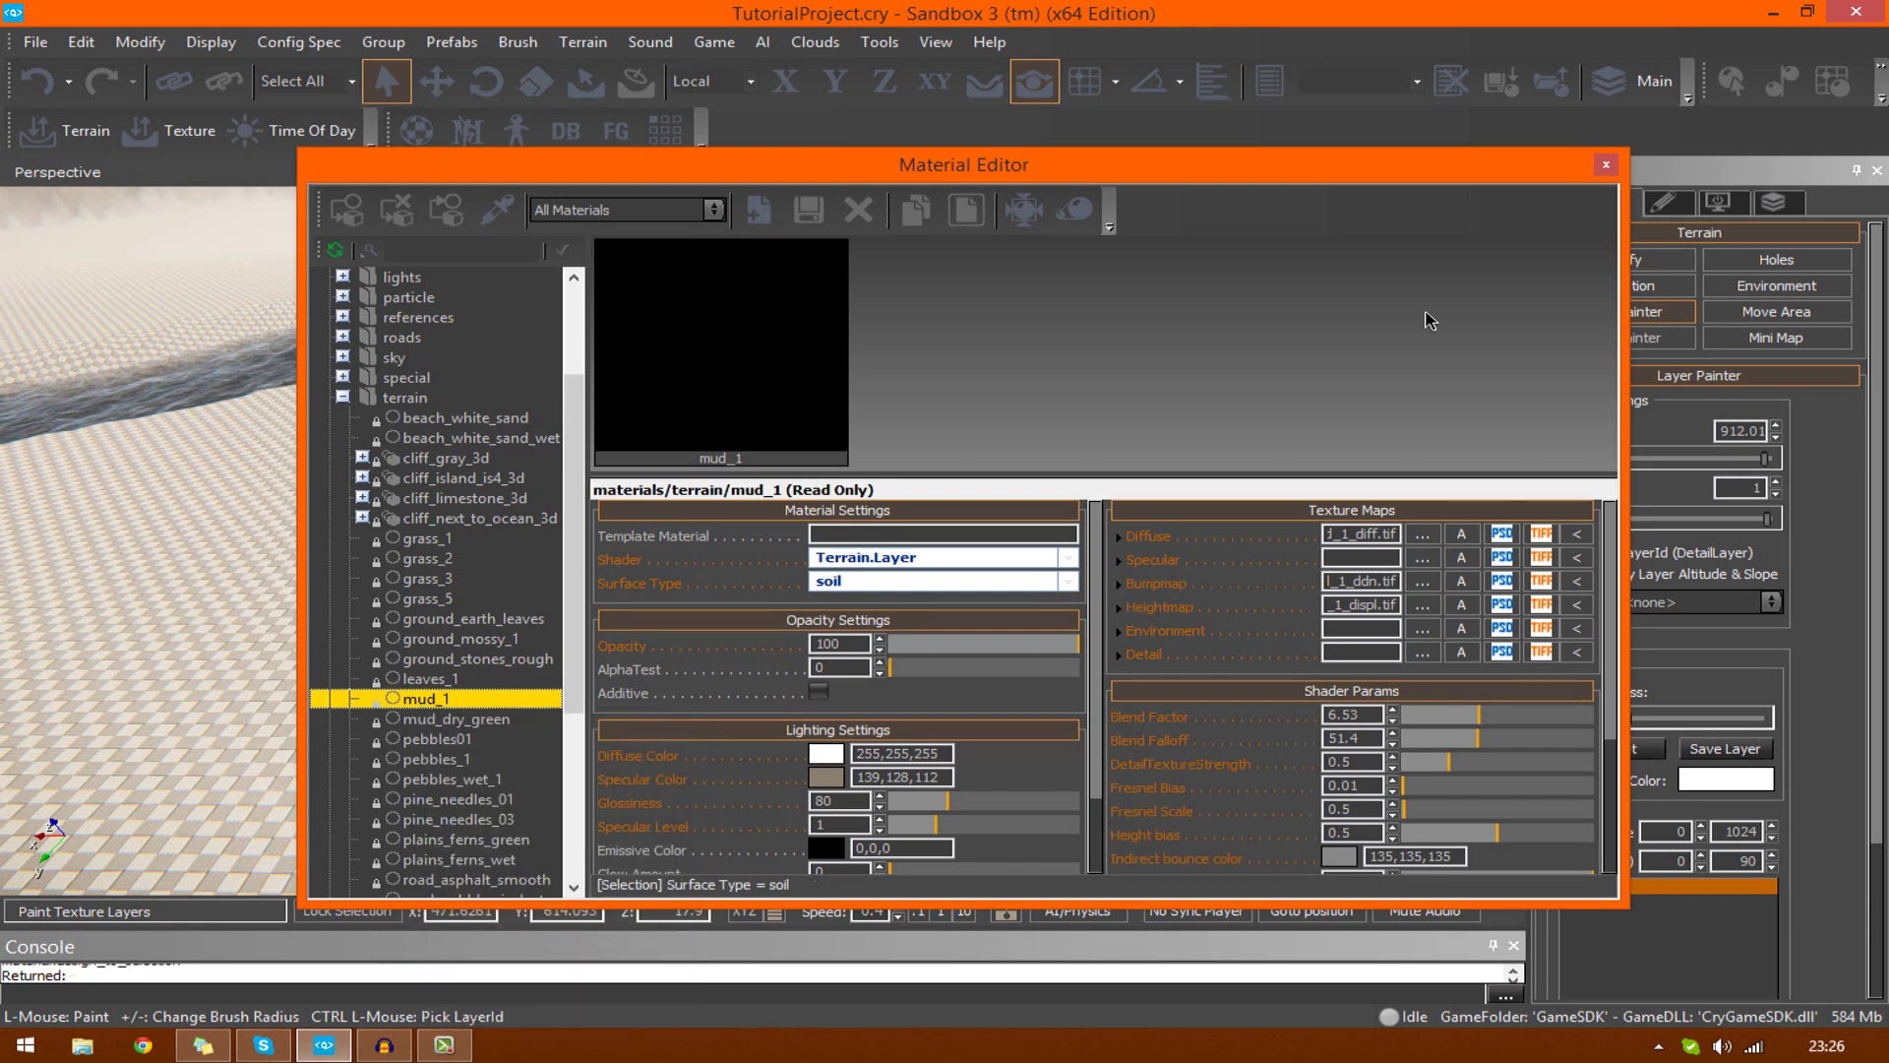
left_click(1605, 166)
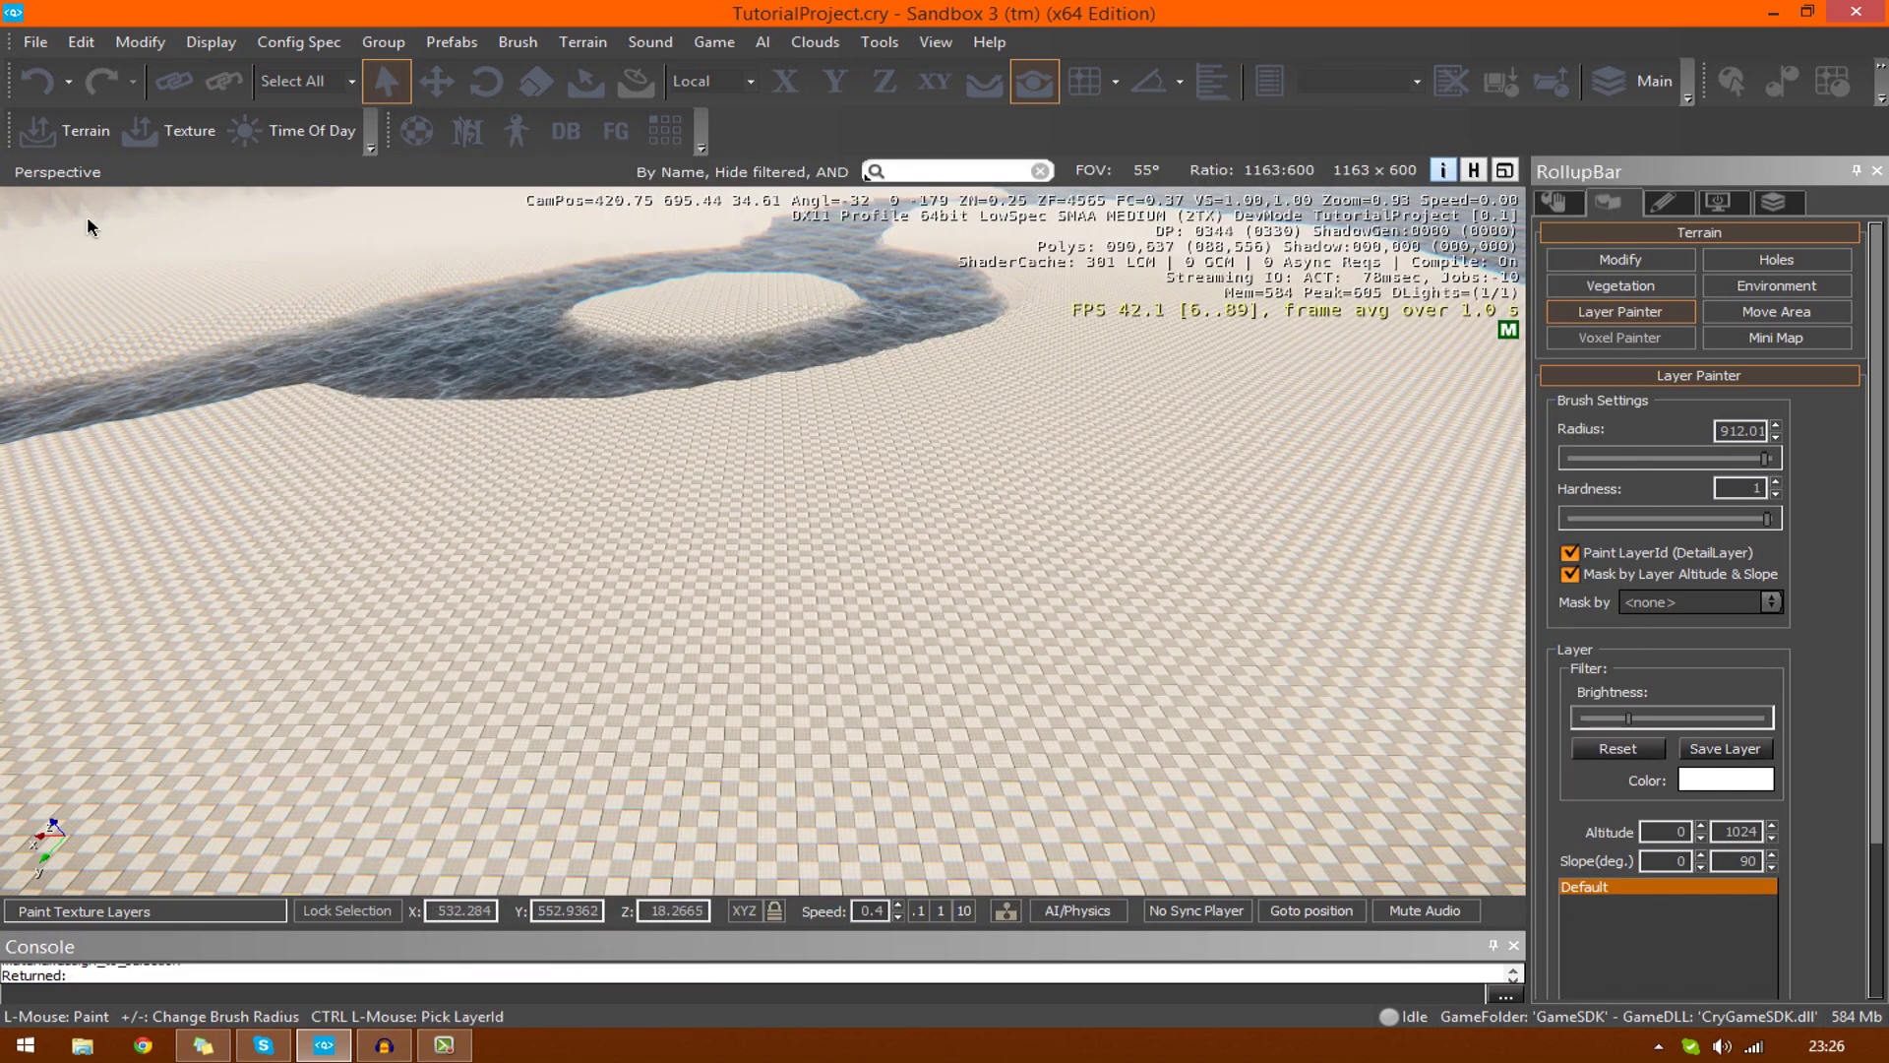
Open the Terrain Texture Layers window and assign the mud_1 material to the Default layer
left_click(177, 130)
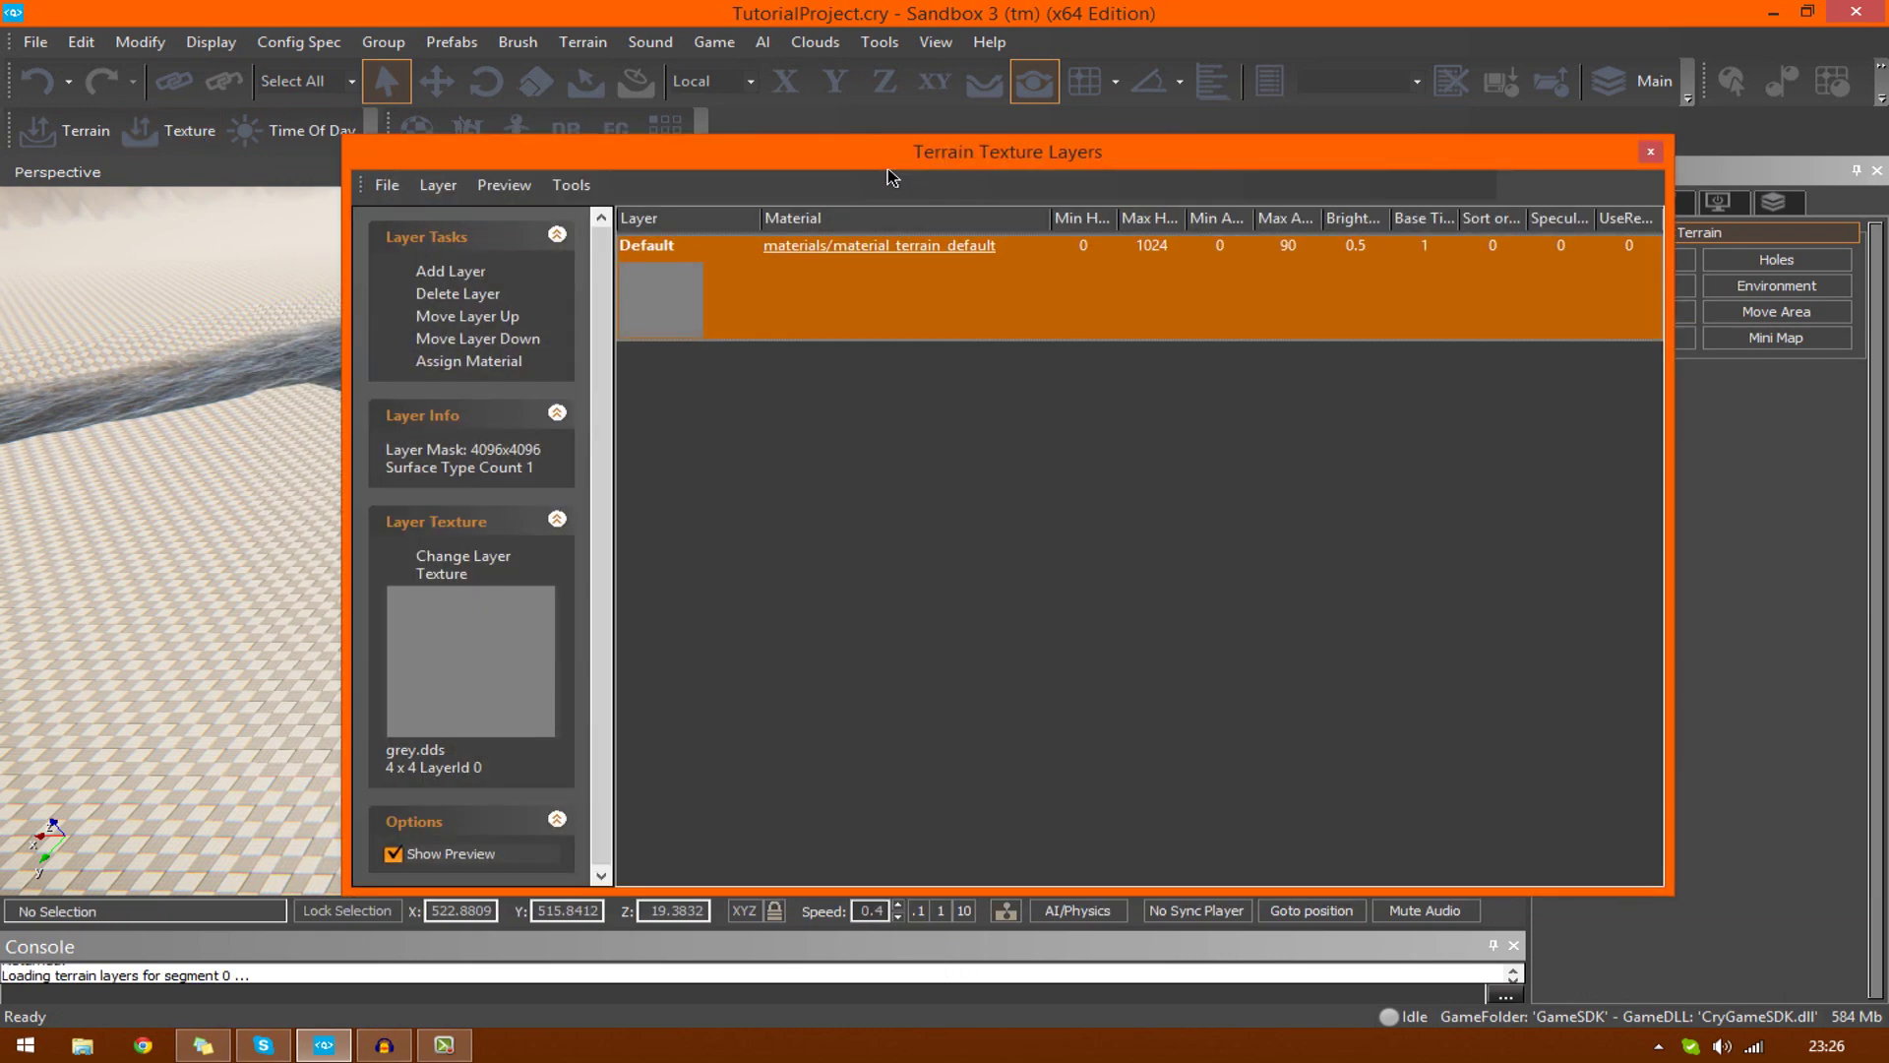
left_click_drag(887, 168, 998, 156)
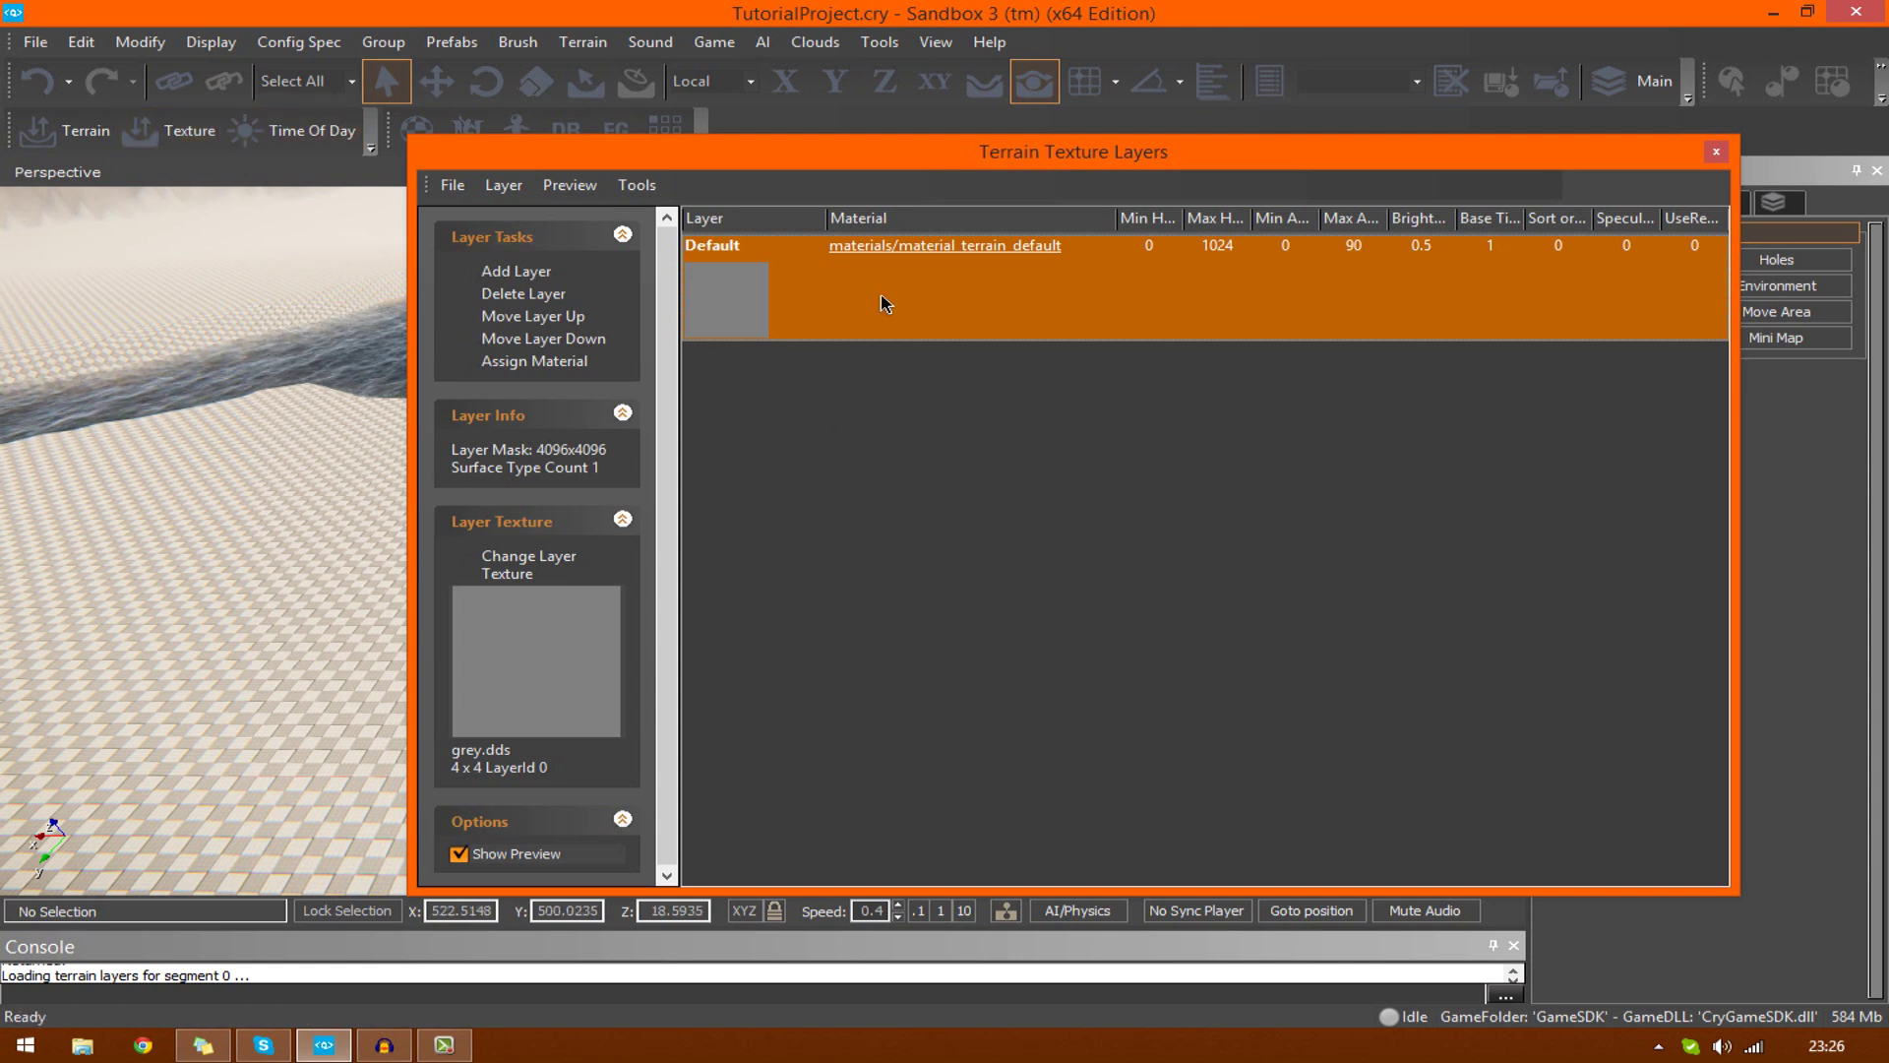
left_click(584, 380)
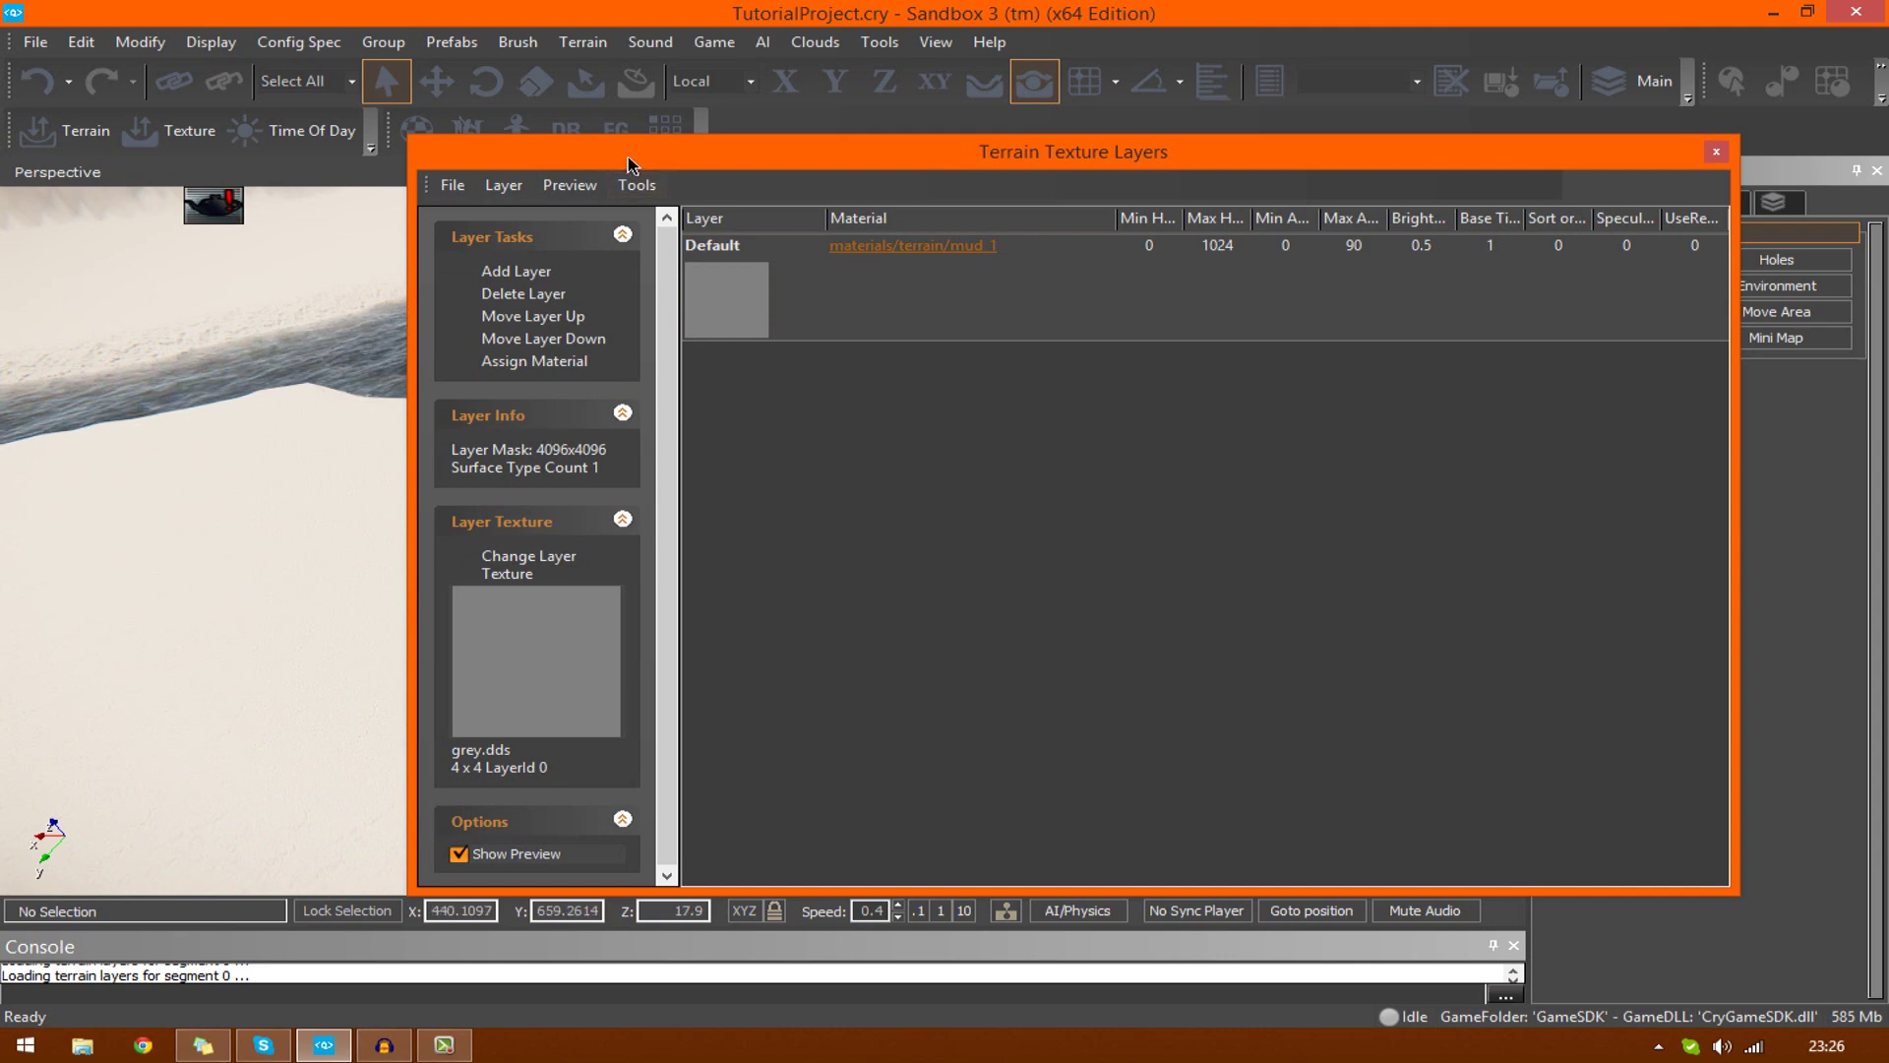
Uncover the viewport, test the mud_1 ground in game mode by firing at it, and select the Default layer
left_click_drag(628, 156, 1228, 109)
mouse_move(881, 506)
right_mouse_down()
mouse_move(900, 433)
mouse_move(878, 518)
right_mouse_up()
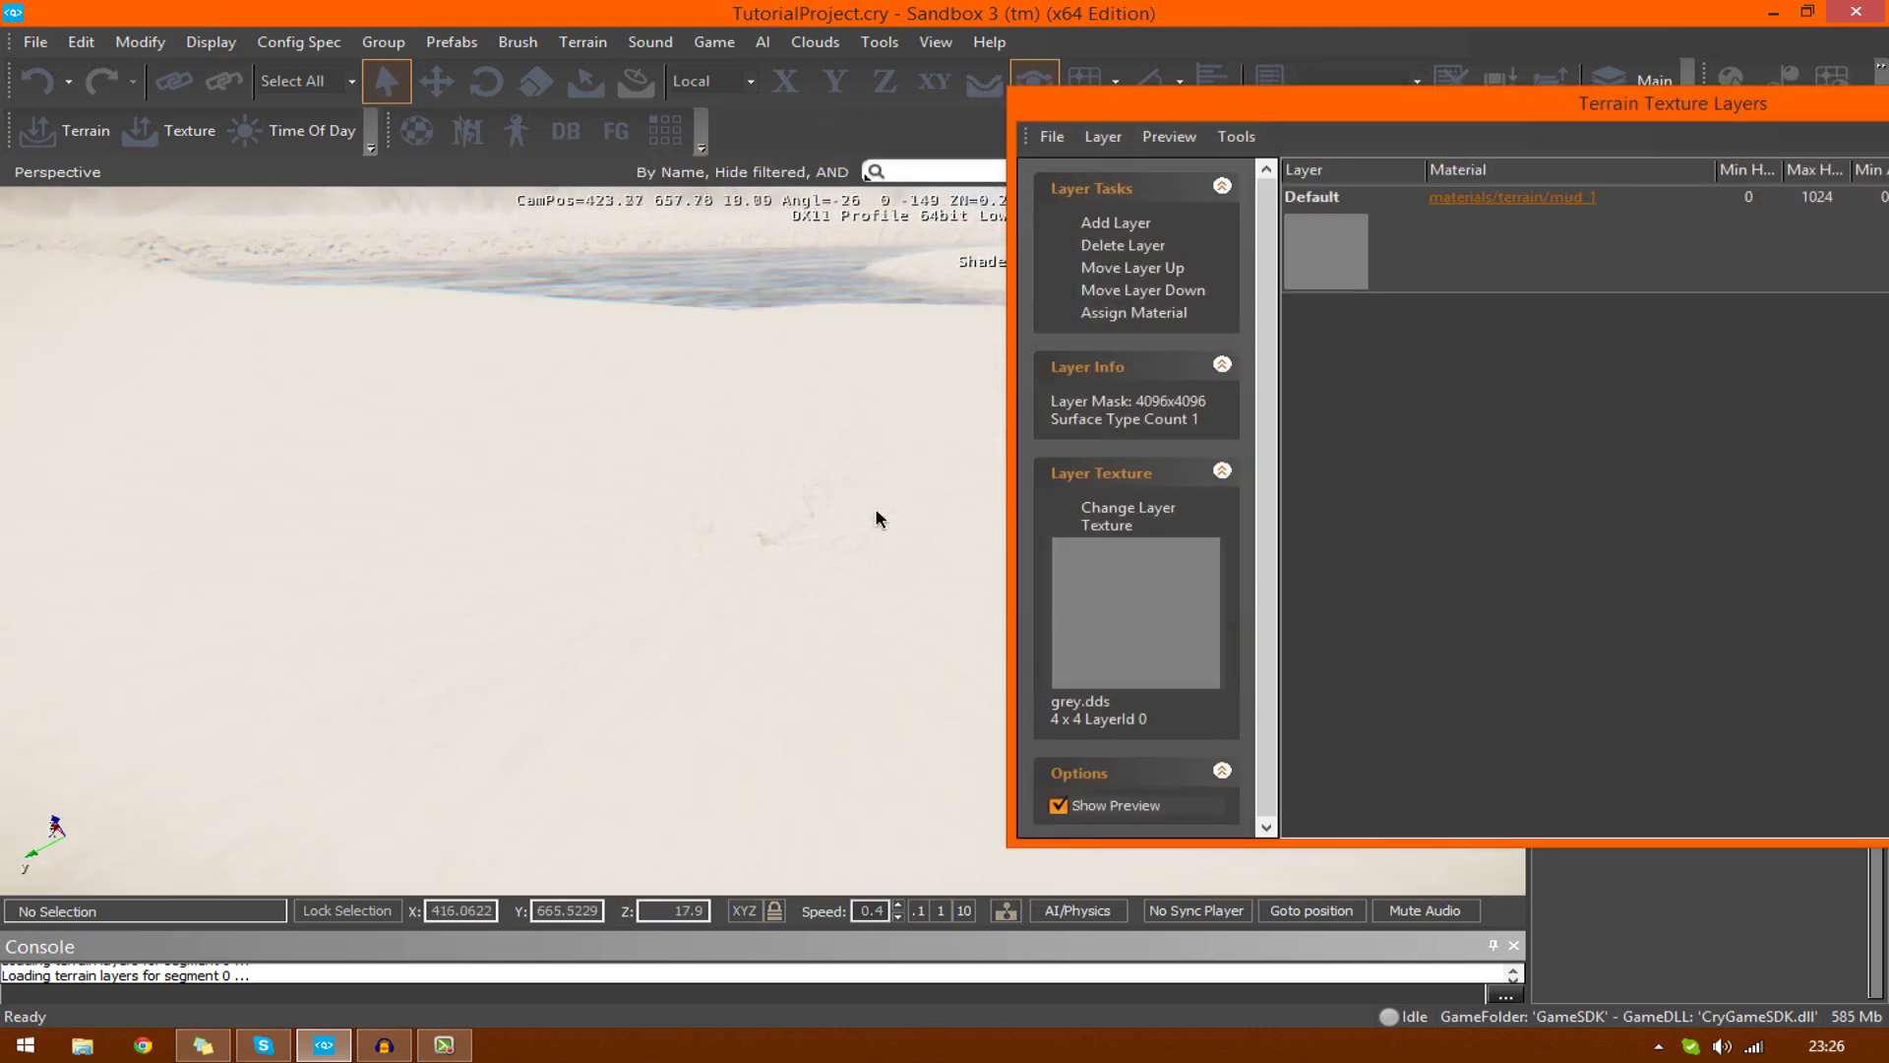
key("ctrl+g")
left_click(763, 556)
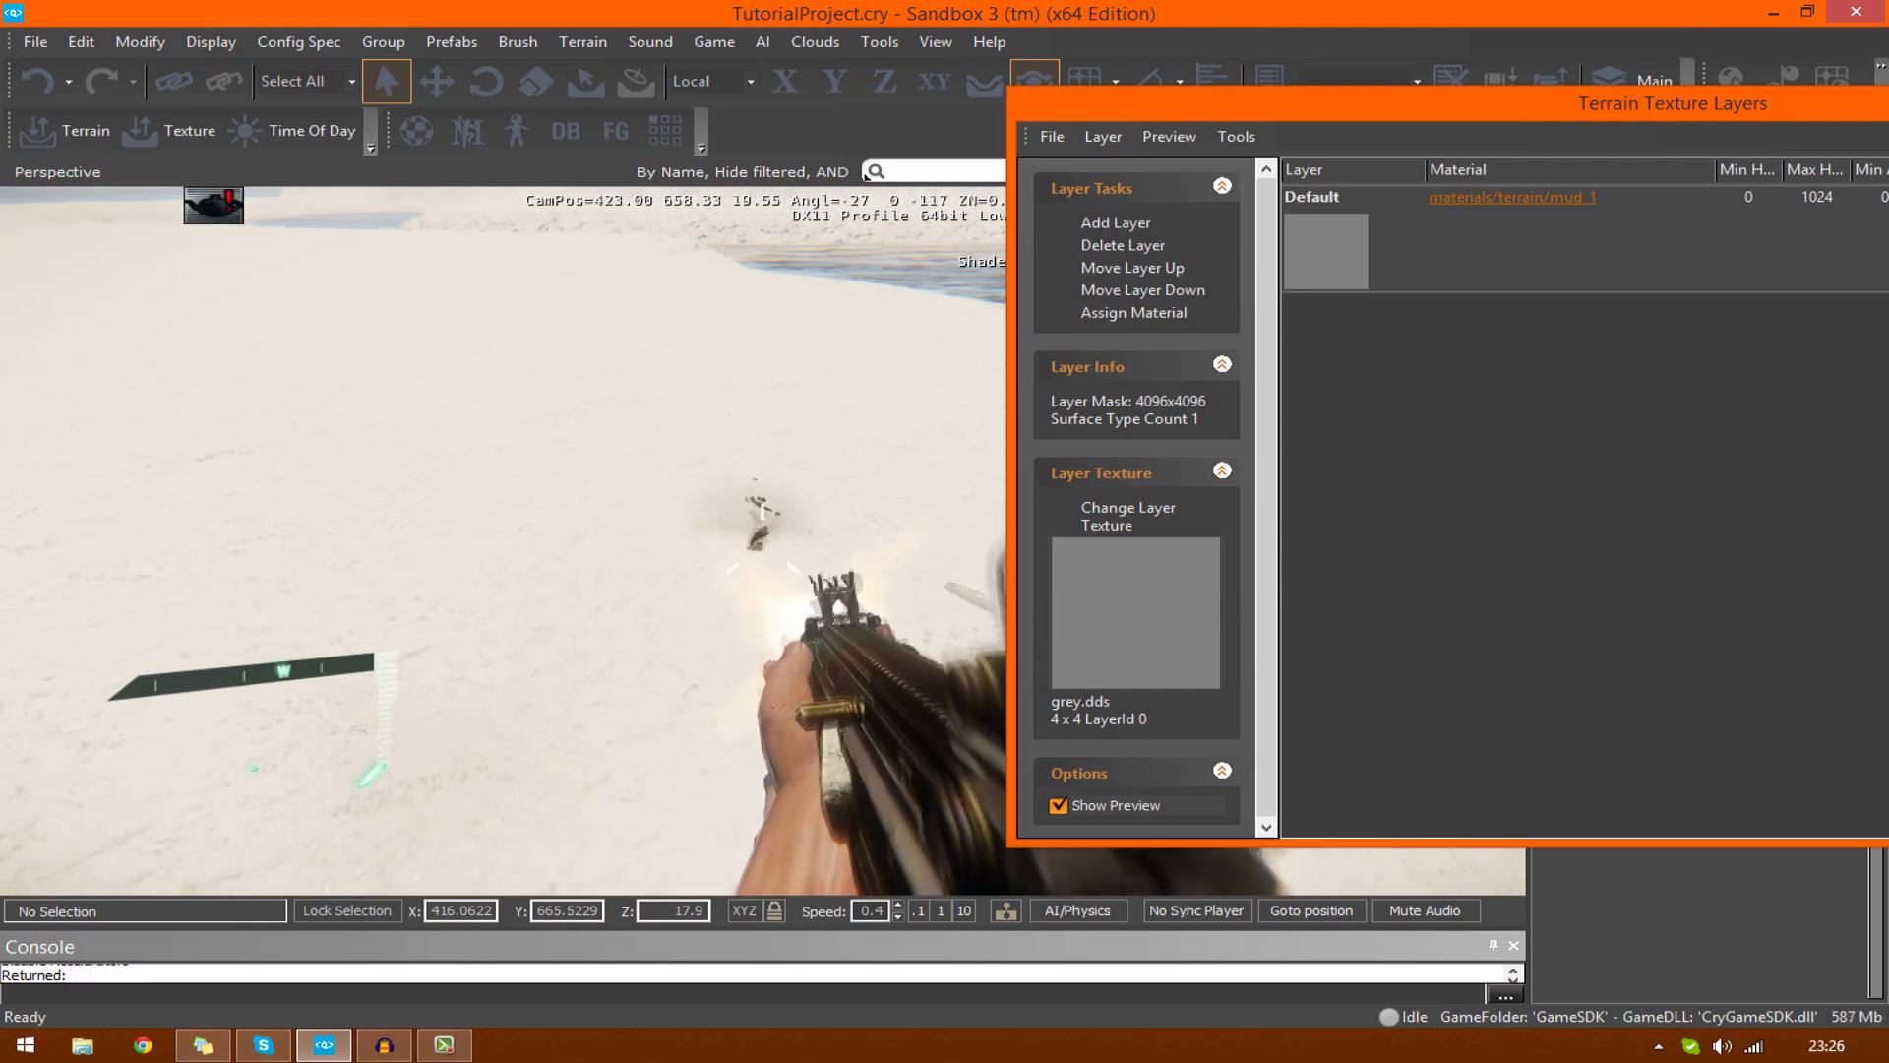
left_click(1535, 243)
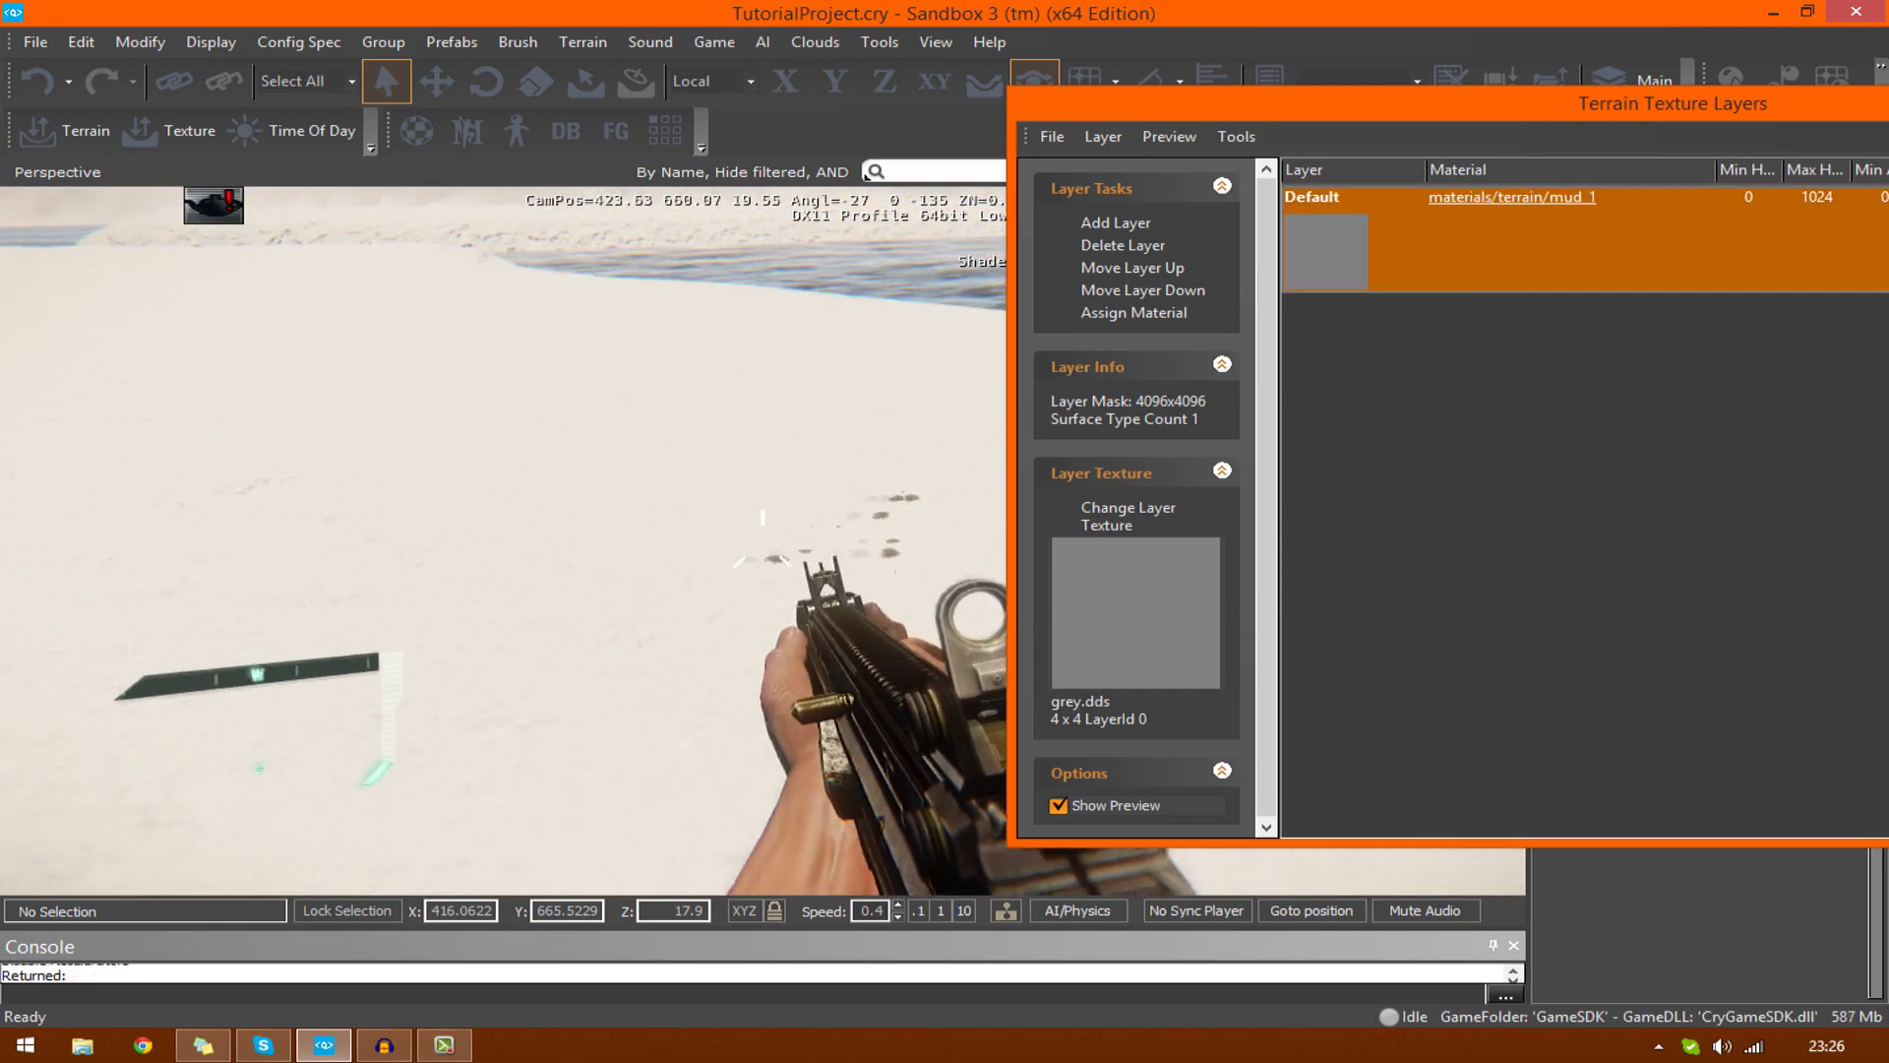
Leave game mode and examine the mud_1 ground along the hills, shoreline and river
key("Escape")
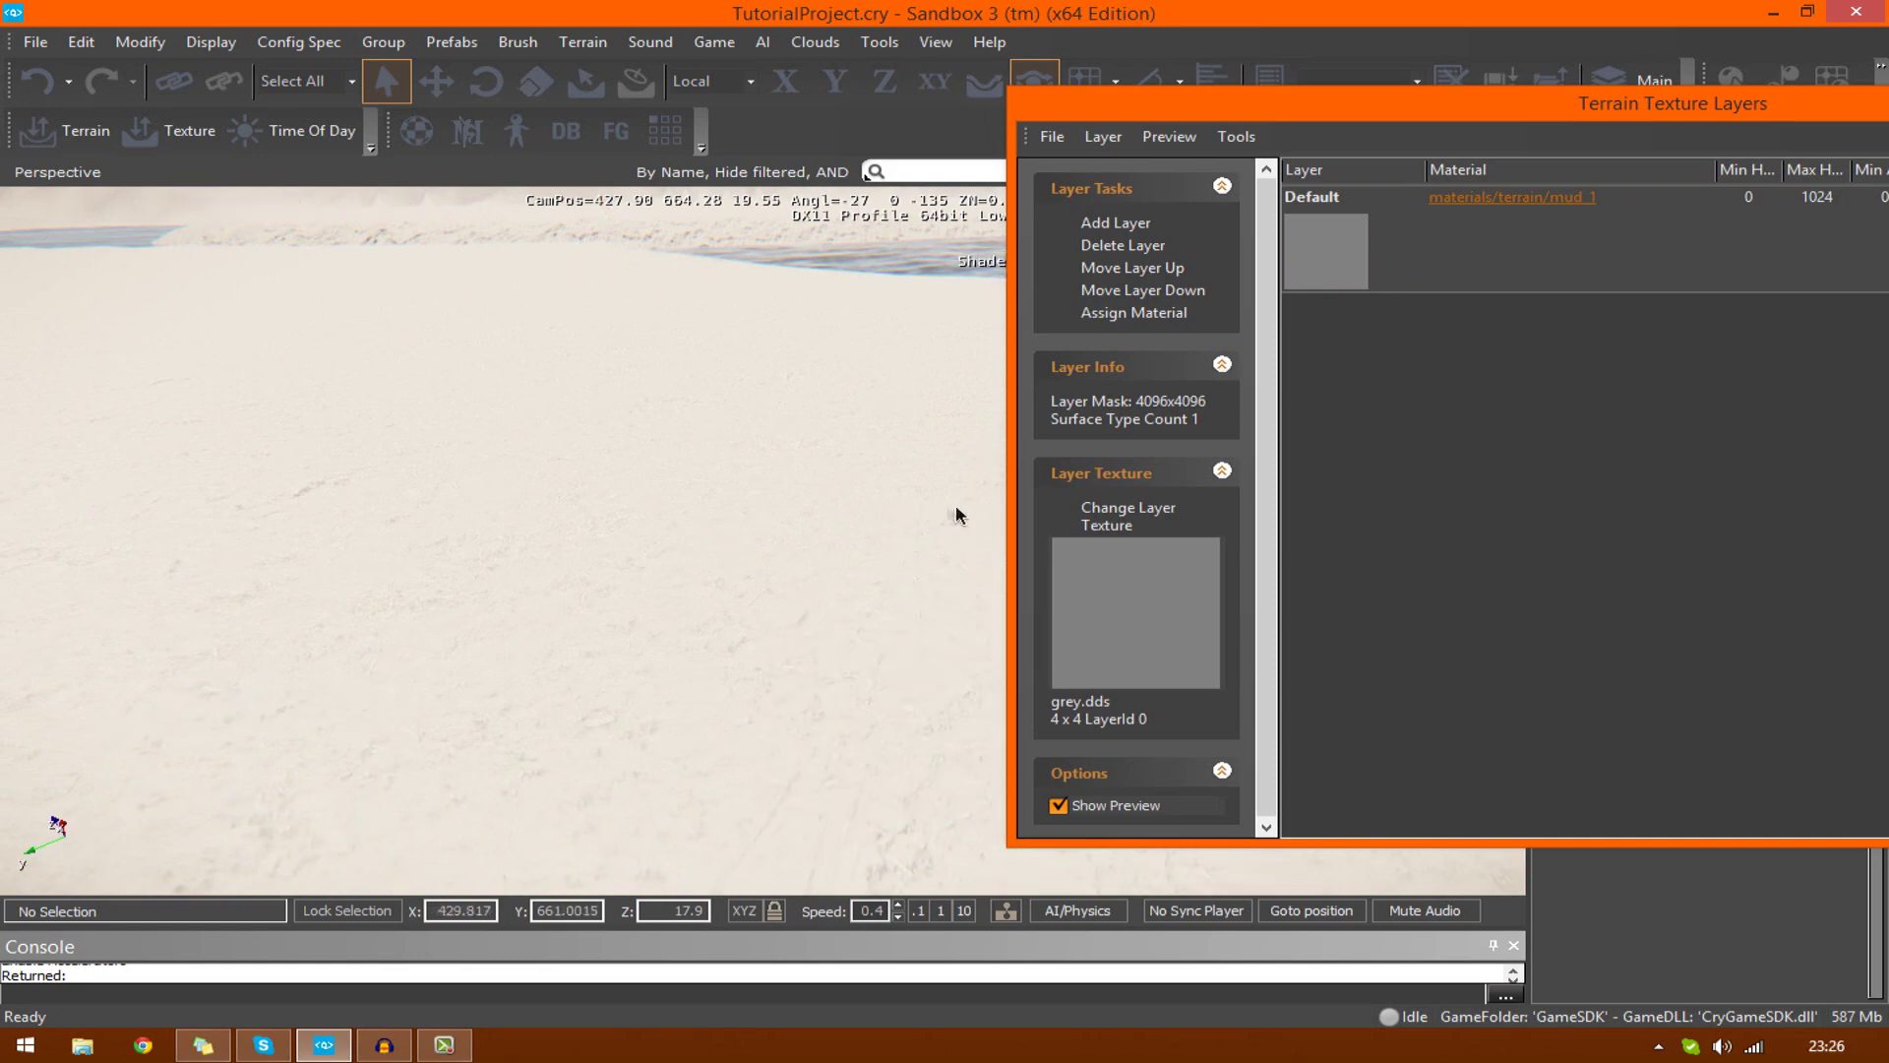
key("w")
right_click_drag(955, 507, 1043, 324)
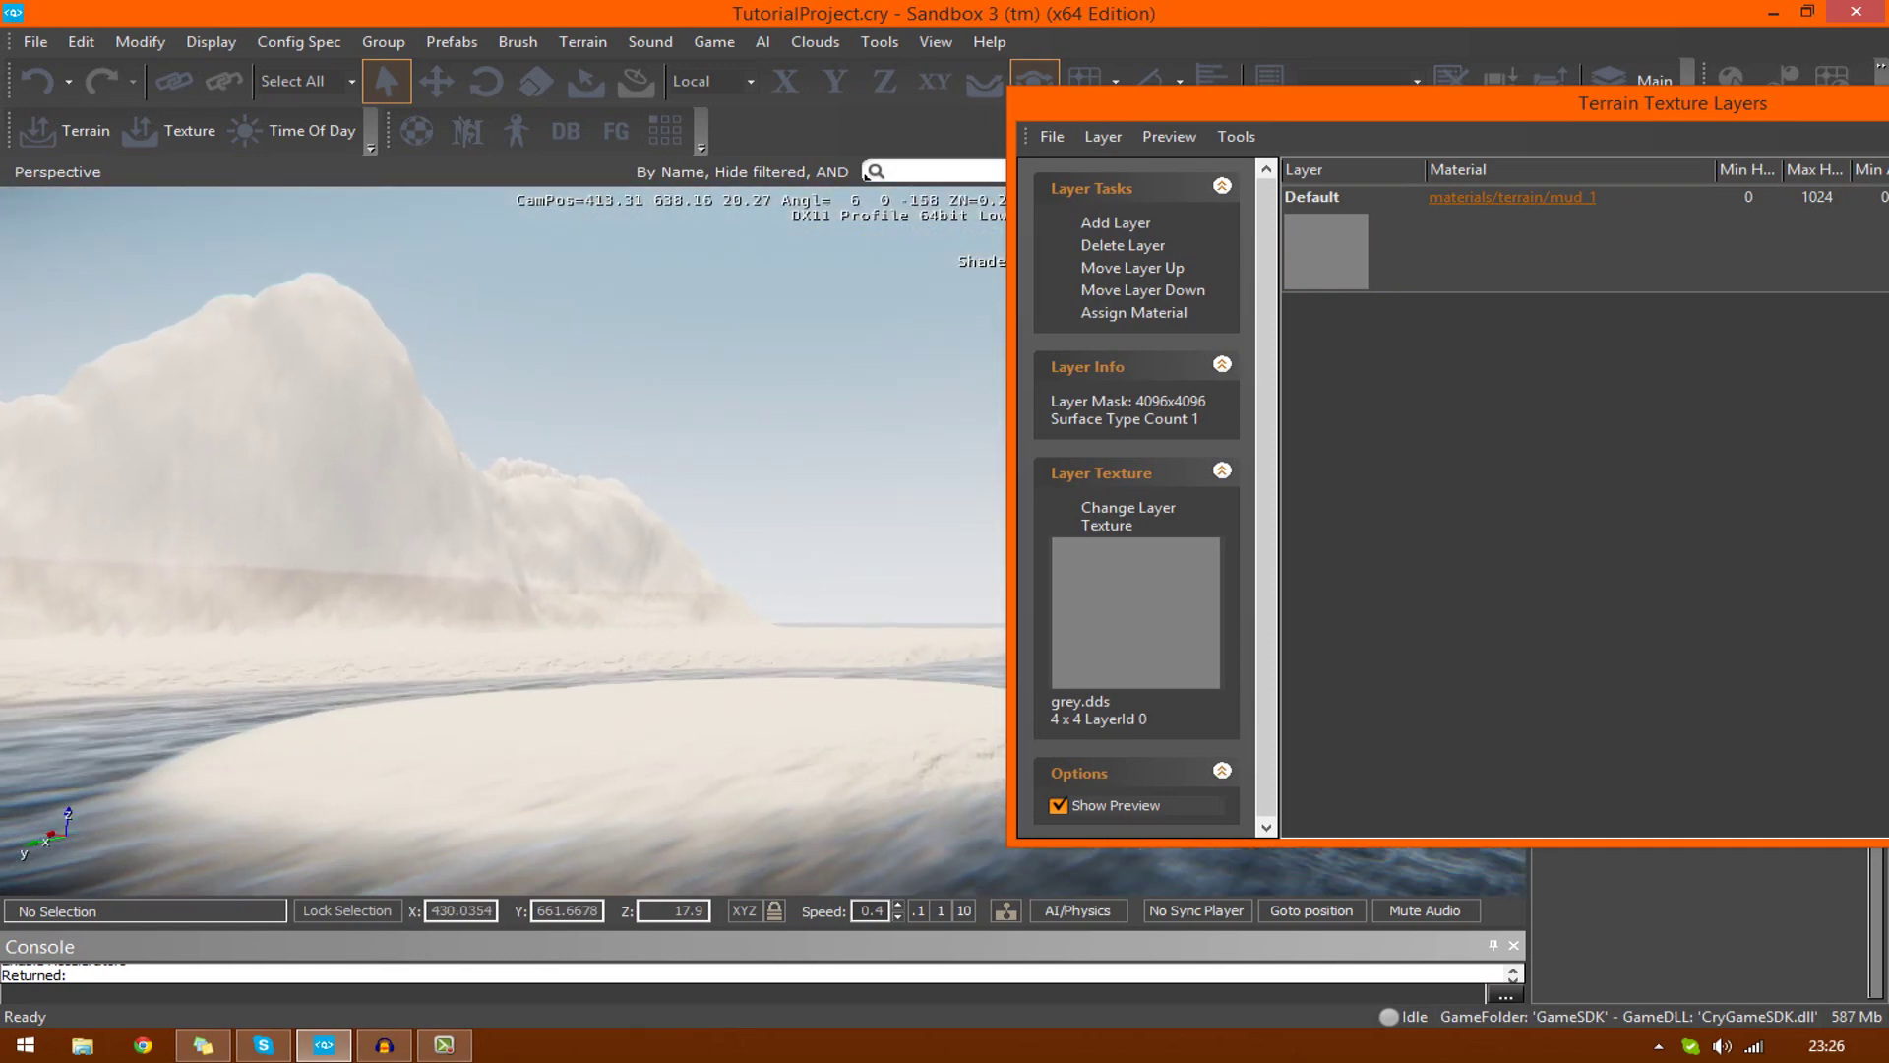
key("w")
right_click_drag(504, 492, 964, 620)
key("s")
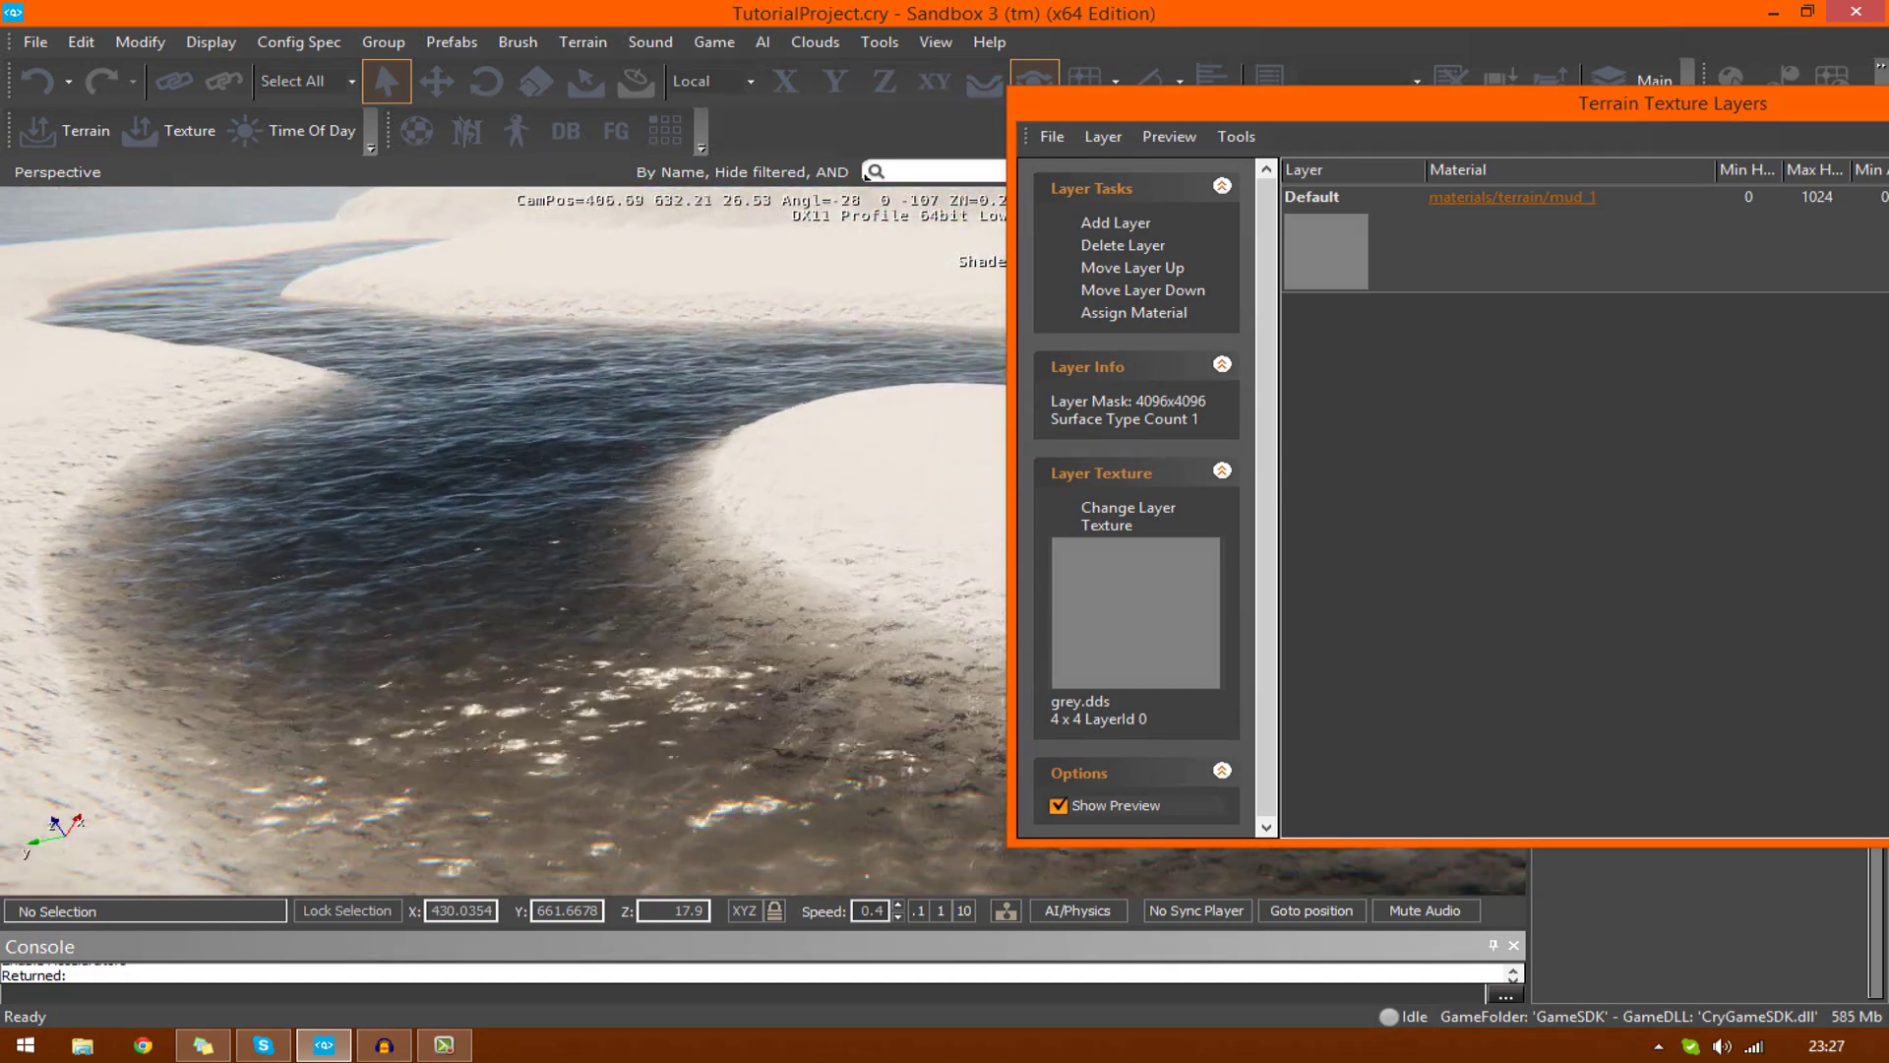
right_click_drag(869, 175, 869, 176)
Add a new layer below Default in the Terrain Texture Layers window and select it
left_click(1484, 274)
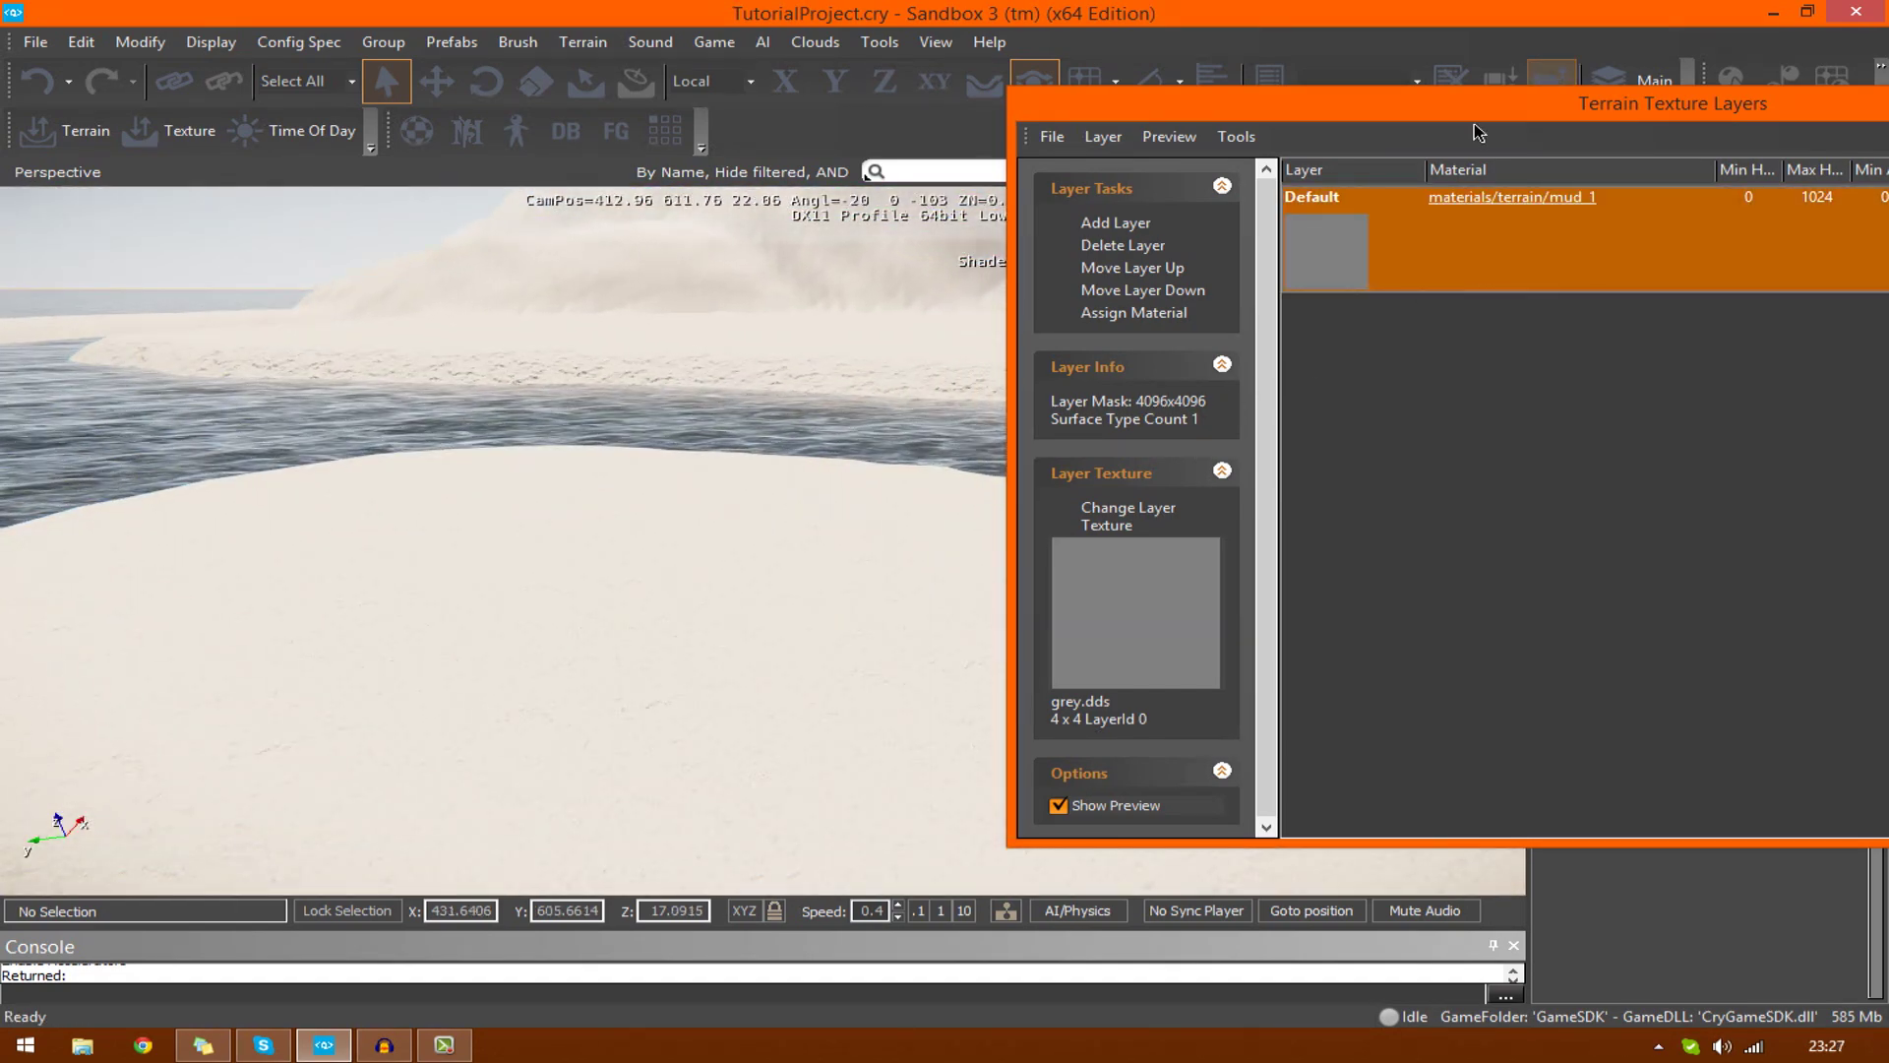
left_click_drag(1339, 123, 1094, 133)
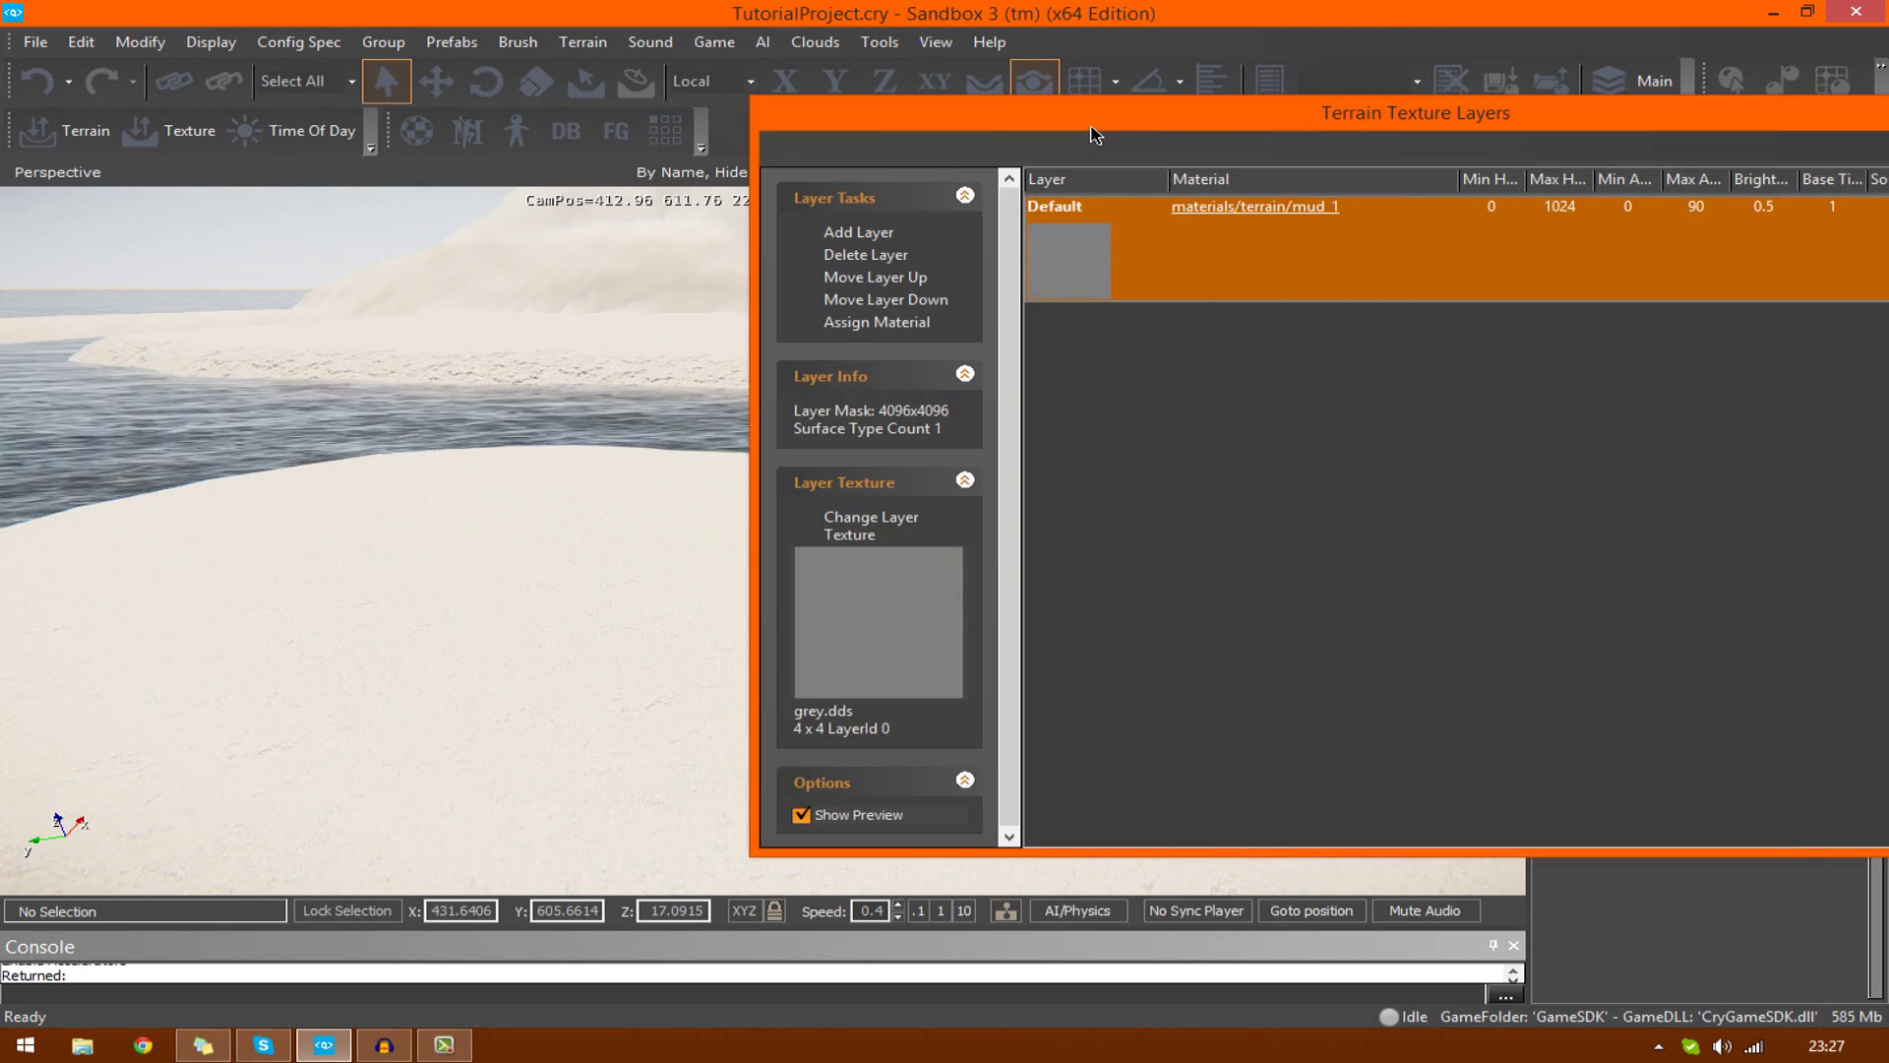
left_click(902, 244)
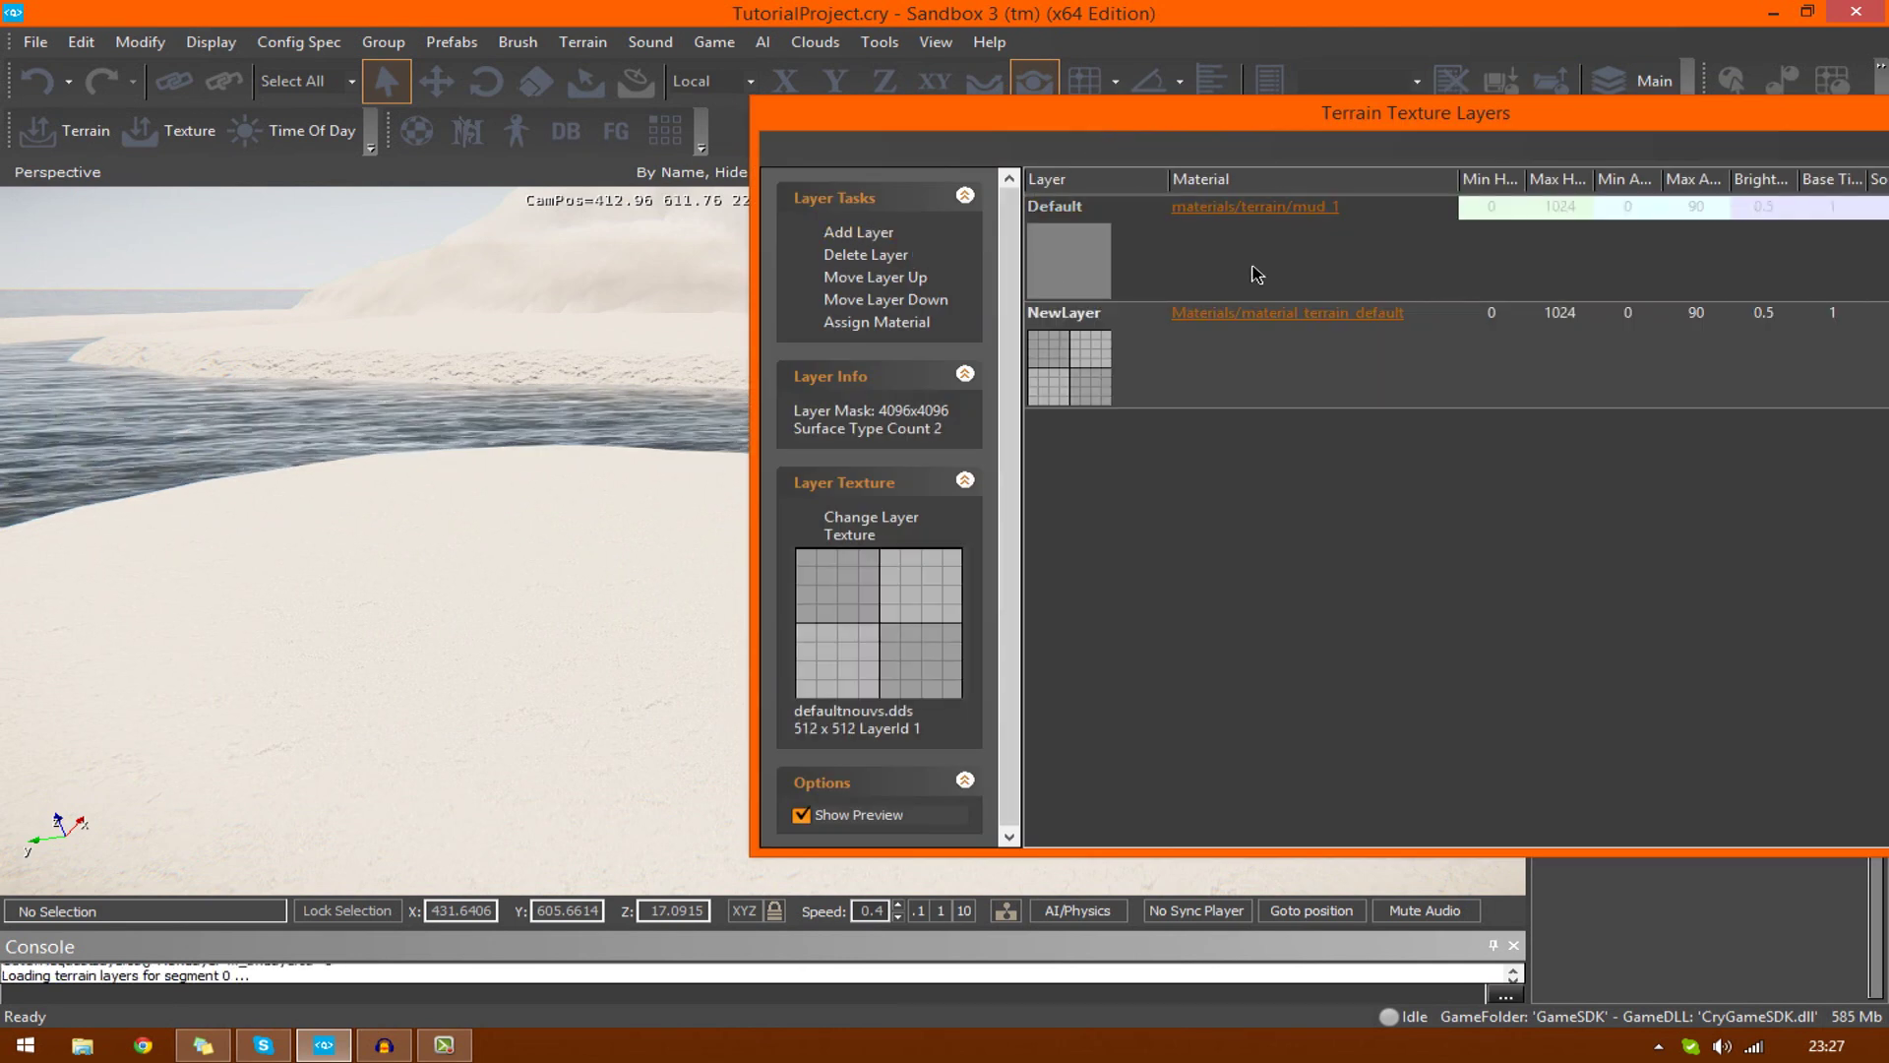
left_click(1258, 274)
left_click(1315, 369)
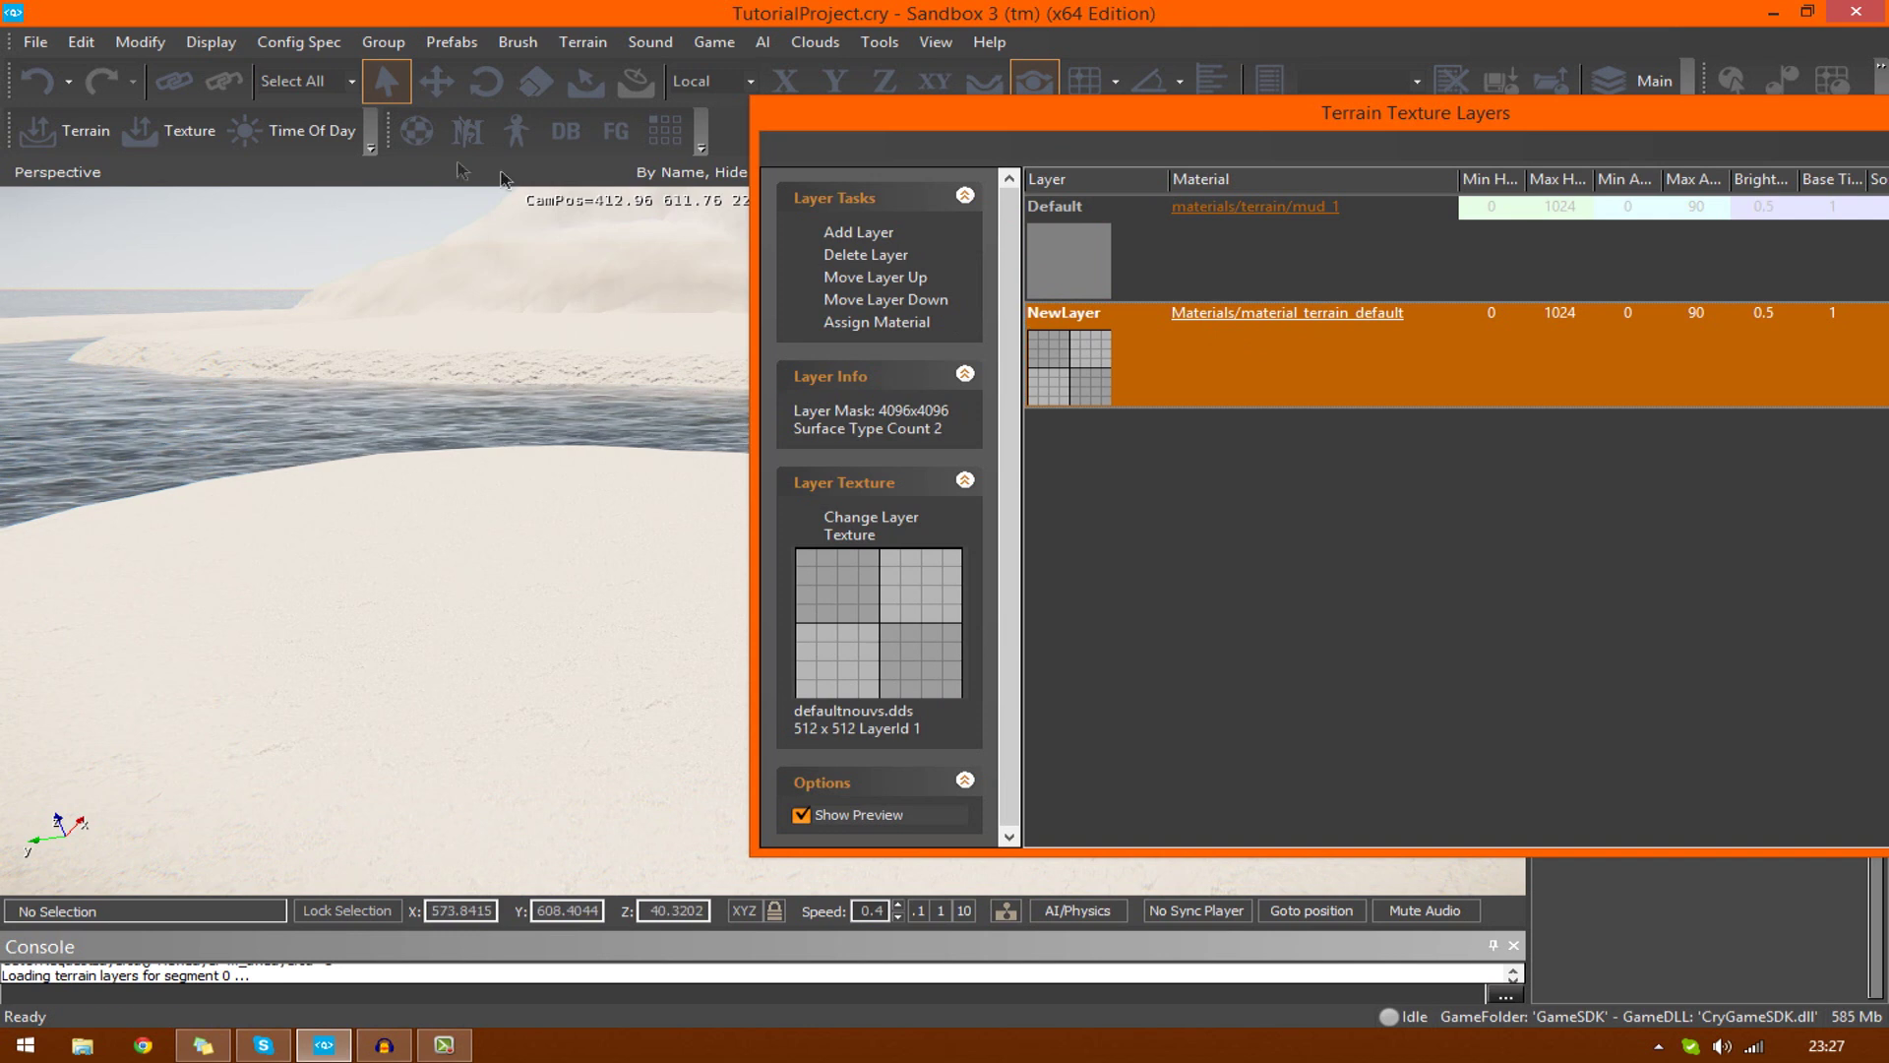
Open the Material Editor and assign grass_1 from the materials/terrain folder to the selected objects
left_click(413, 133)
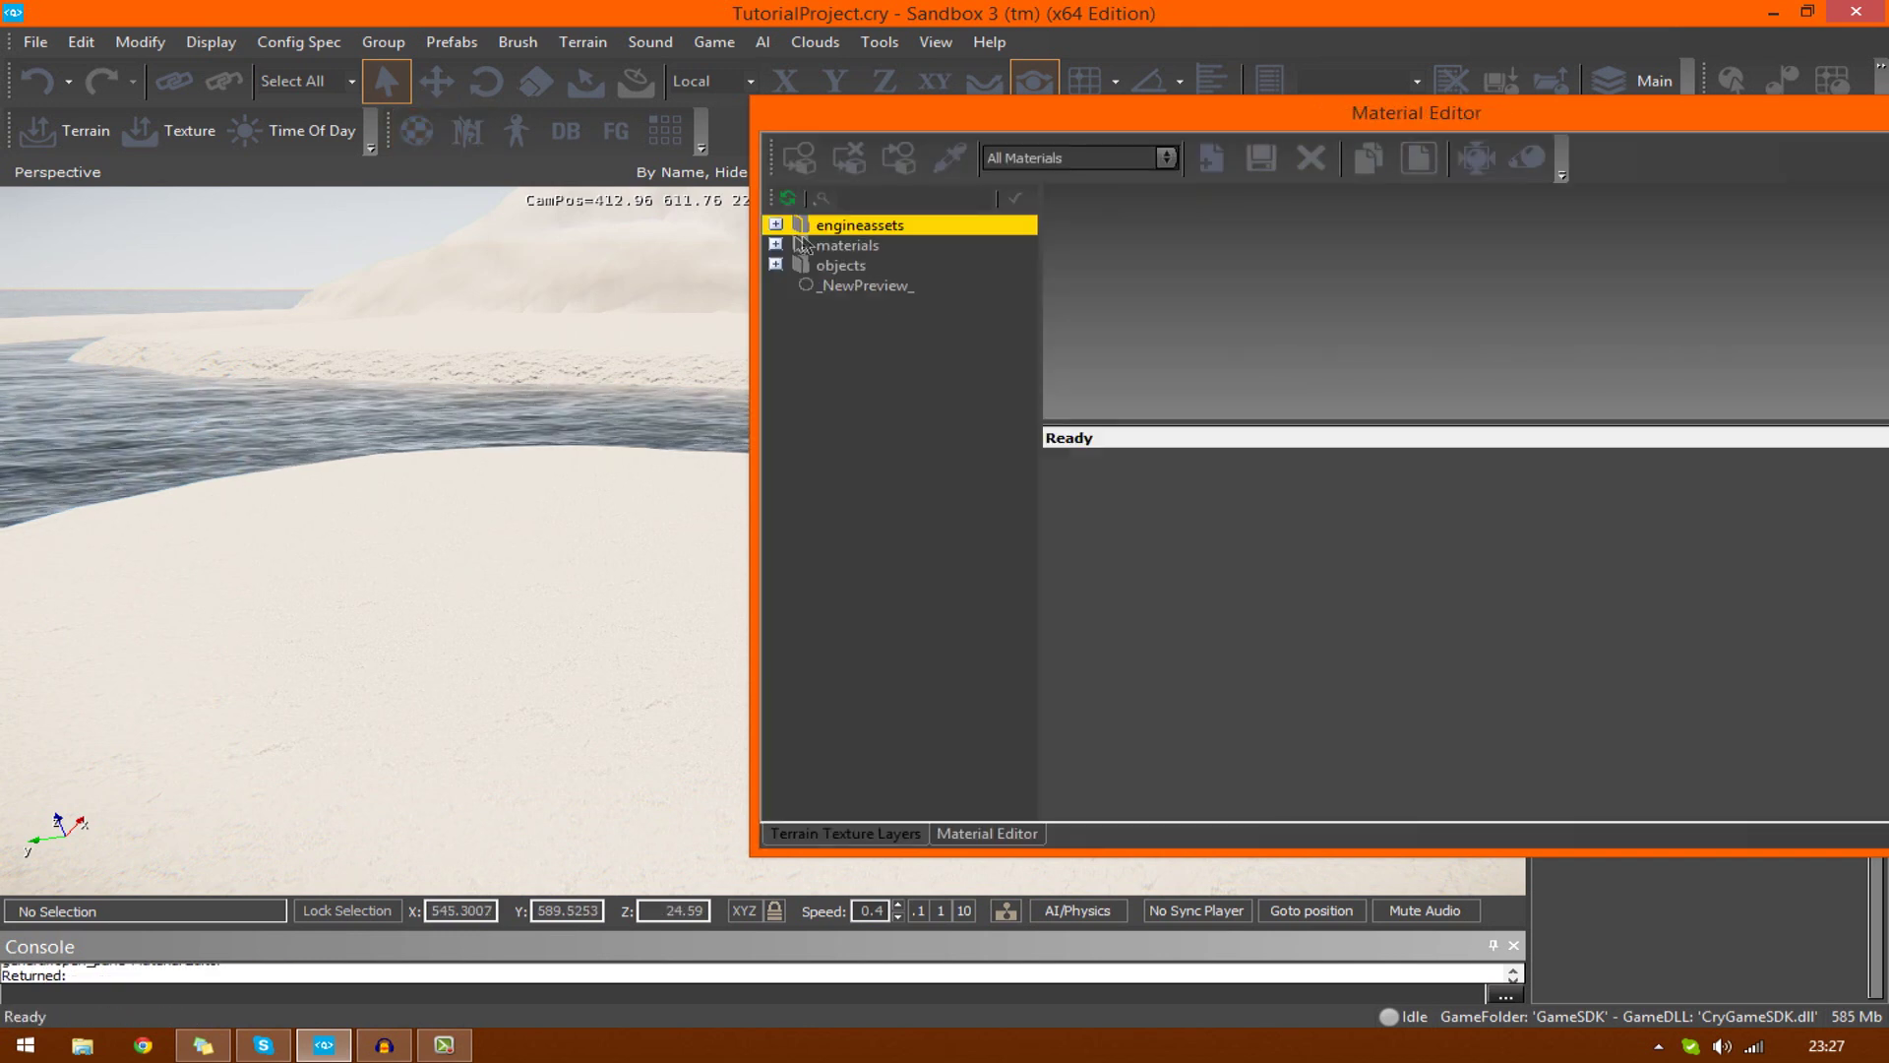
left_click(777, 245)
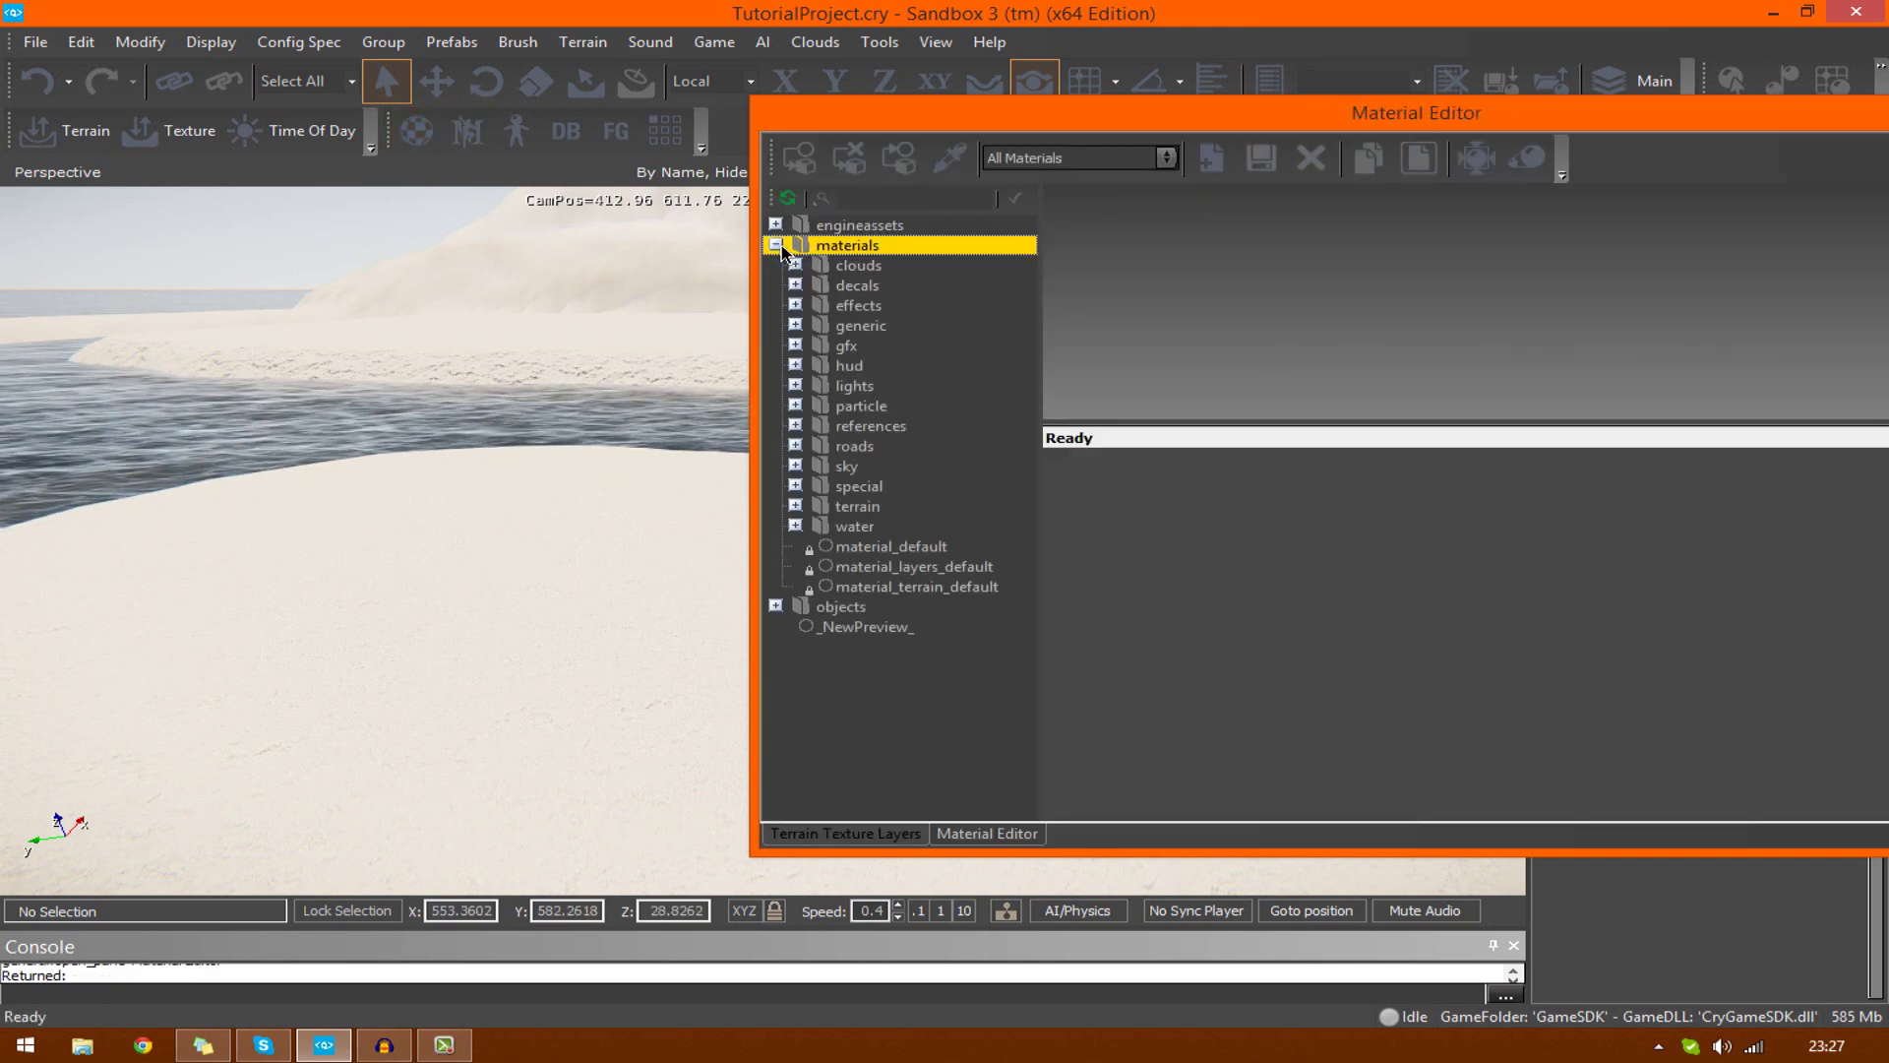
left_click(796, 507)
right_click(898, 657)
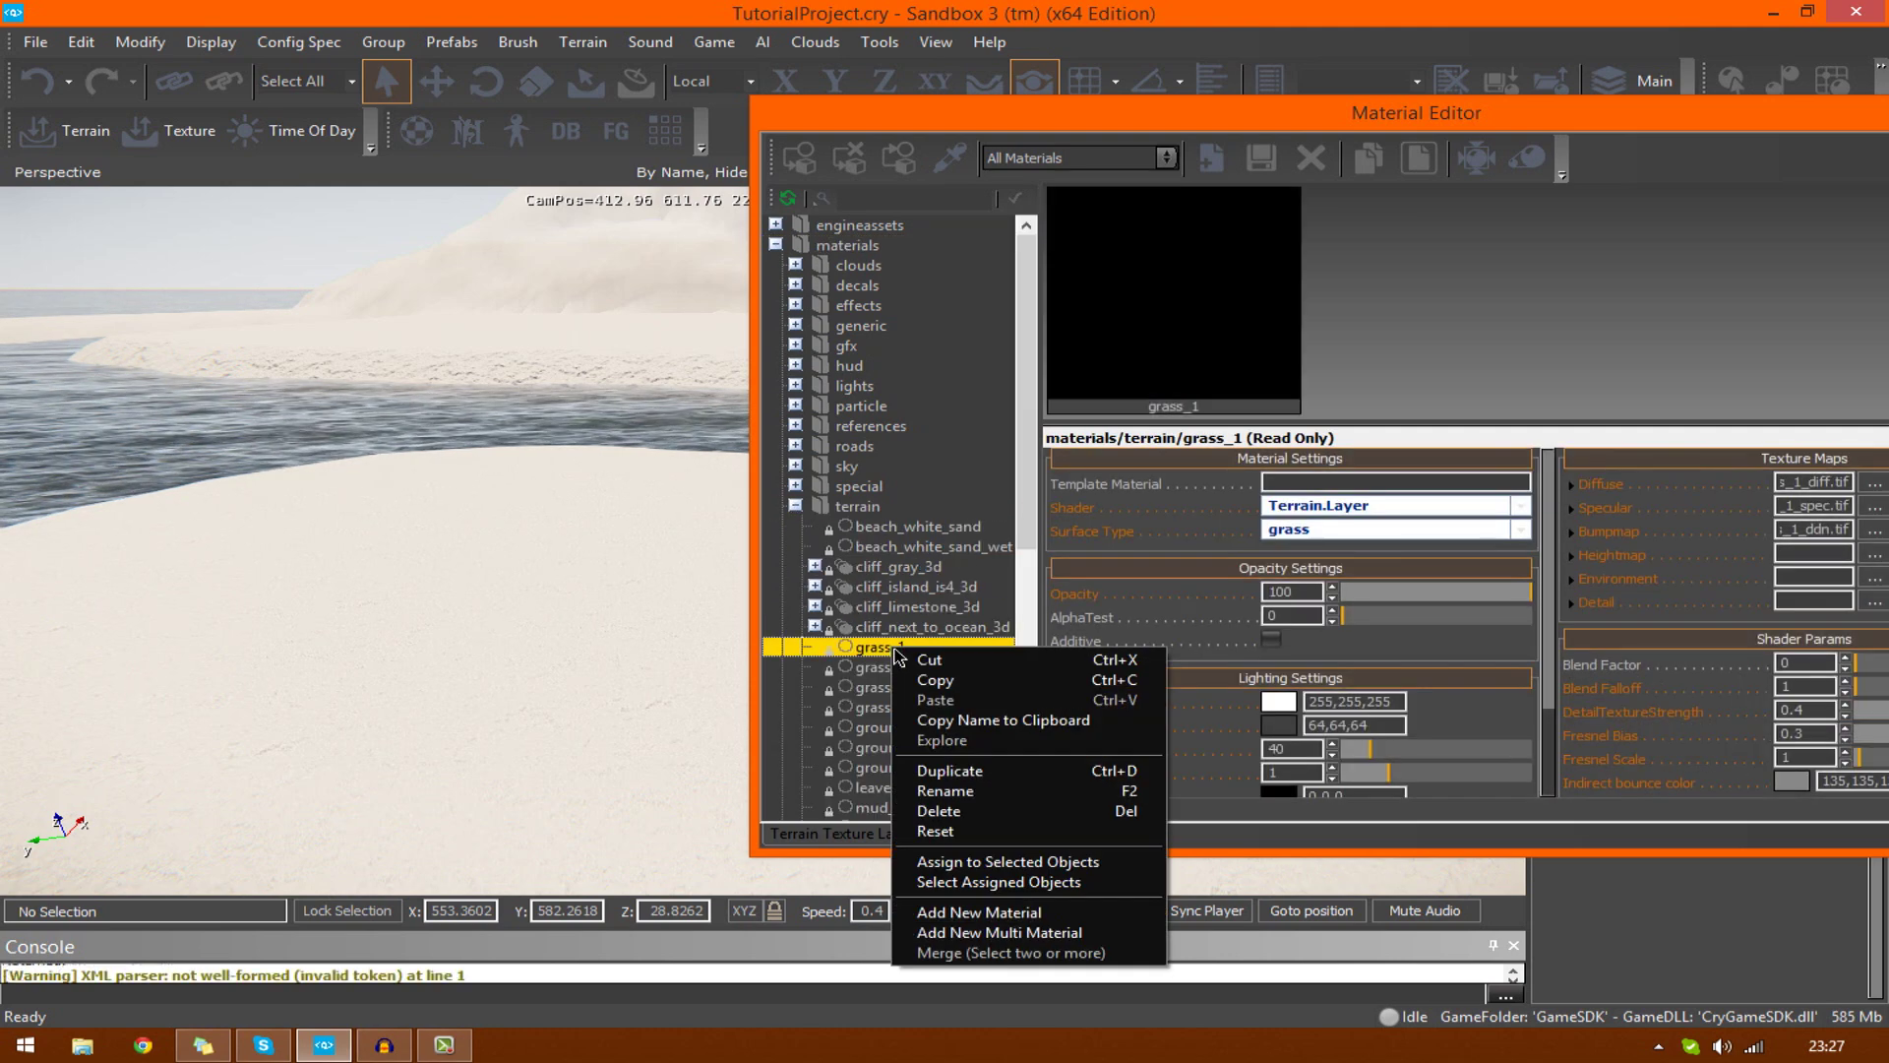
left_click(997, 863)
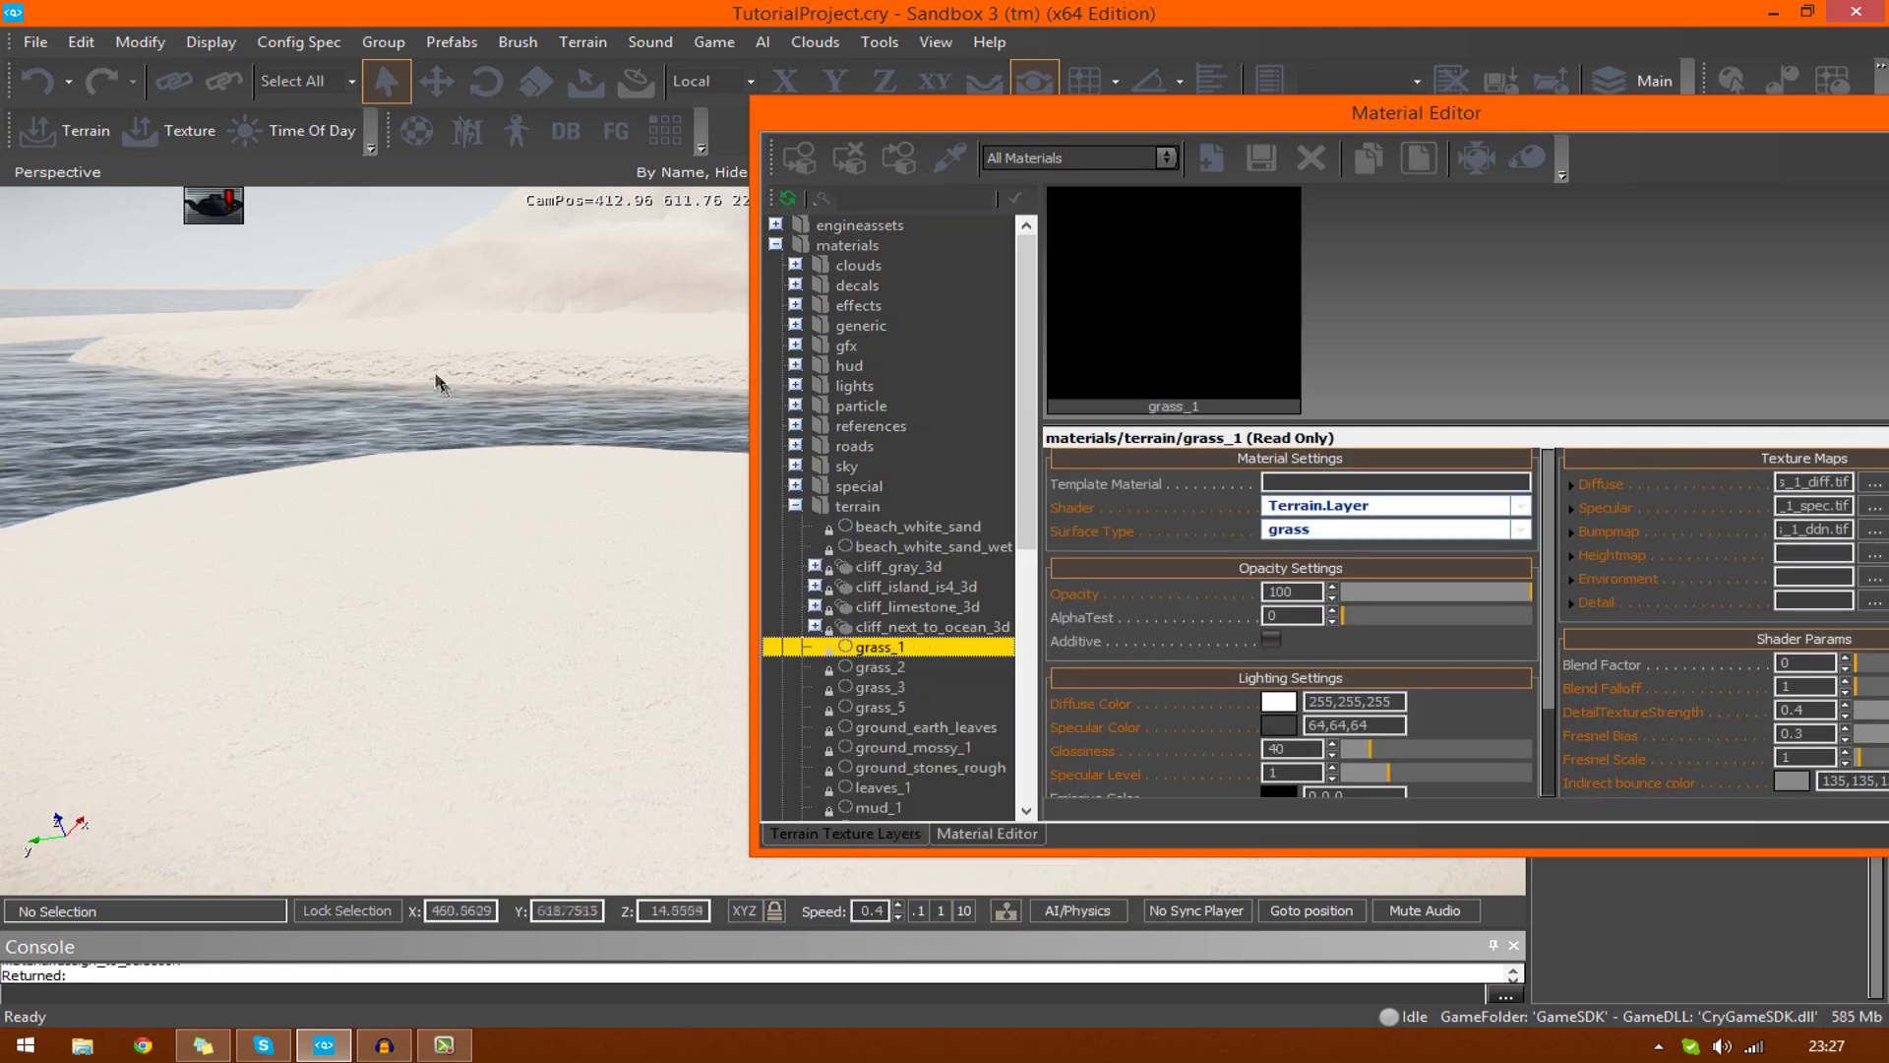
Return to Terrain Texture Layers and assign the grass_1 material to NewLayer
left_click(154, 148)
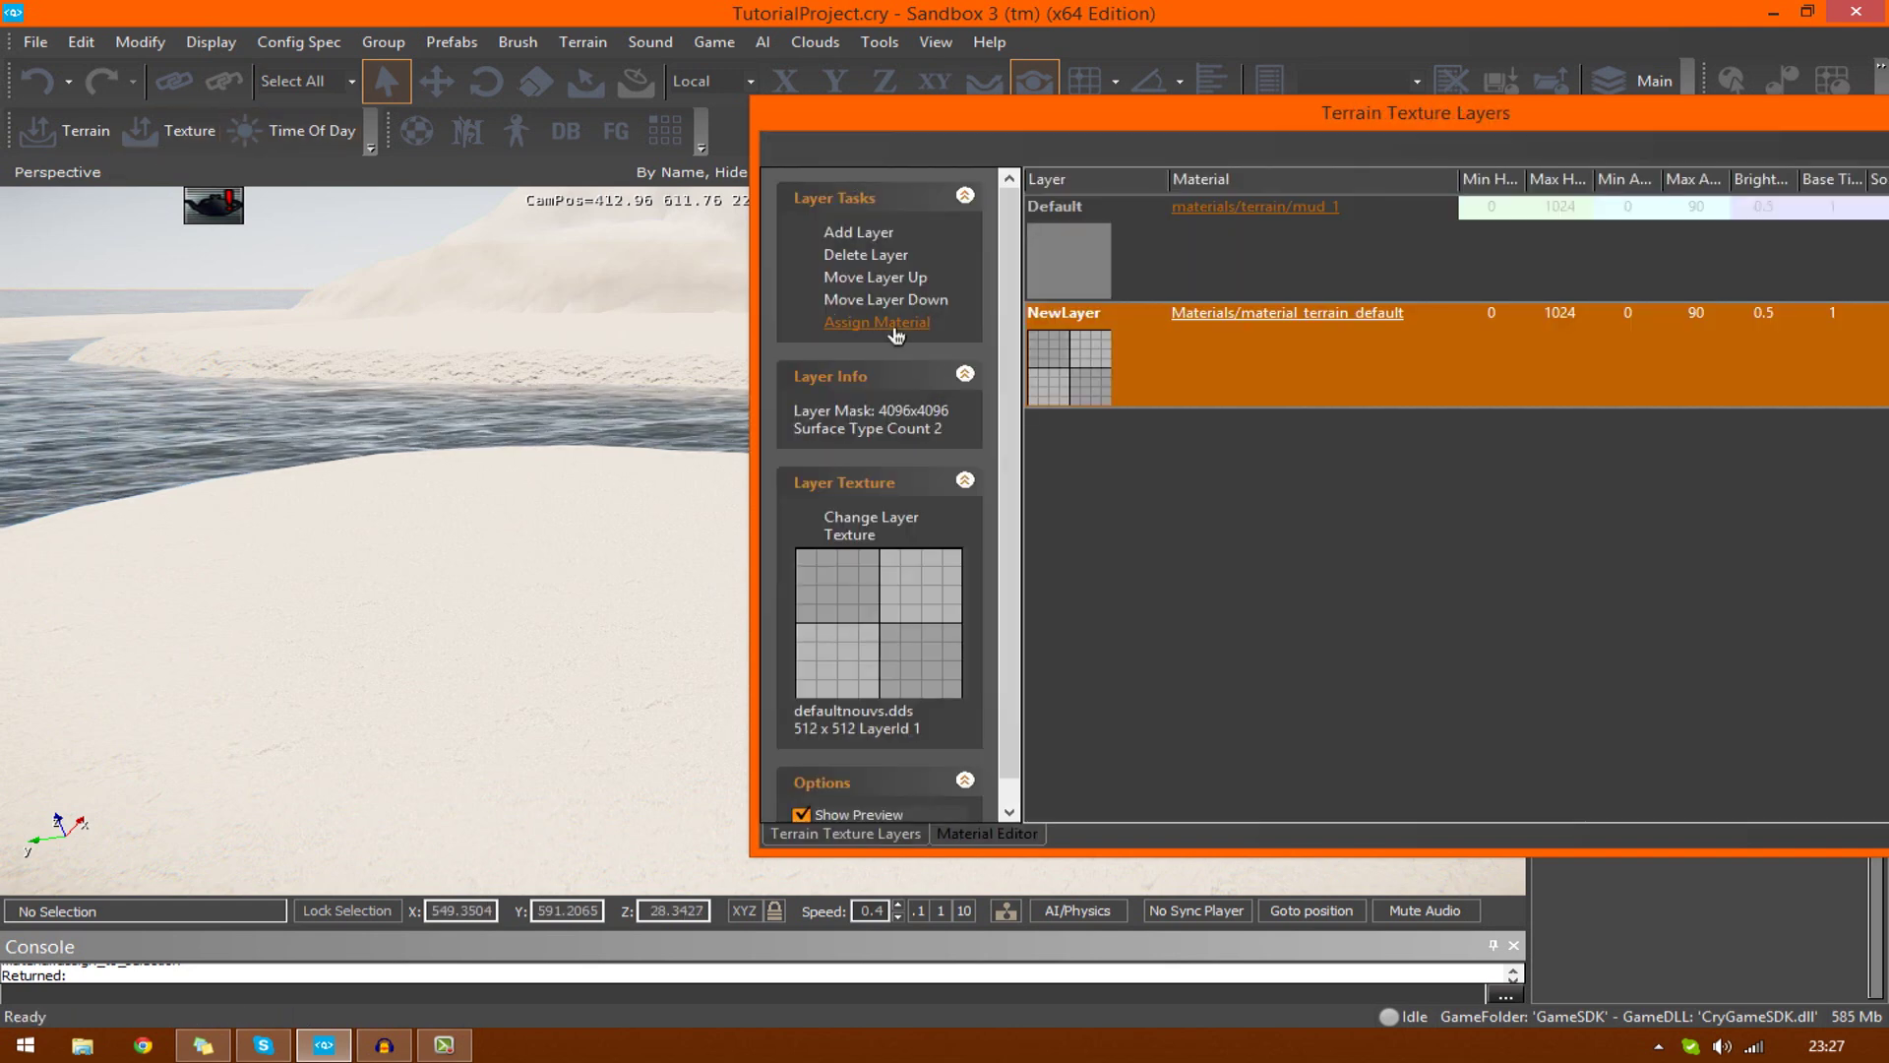
left_click(895, 326)
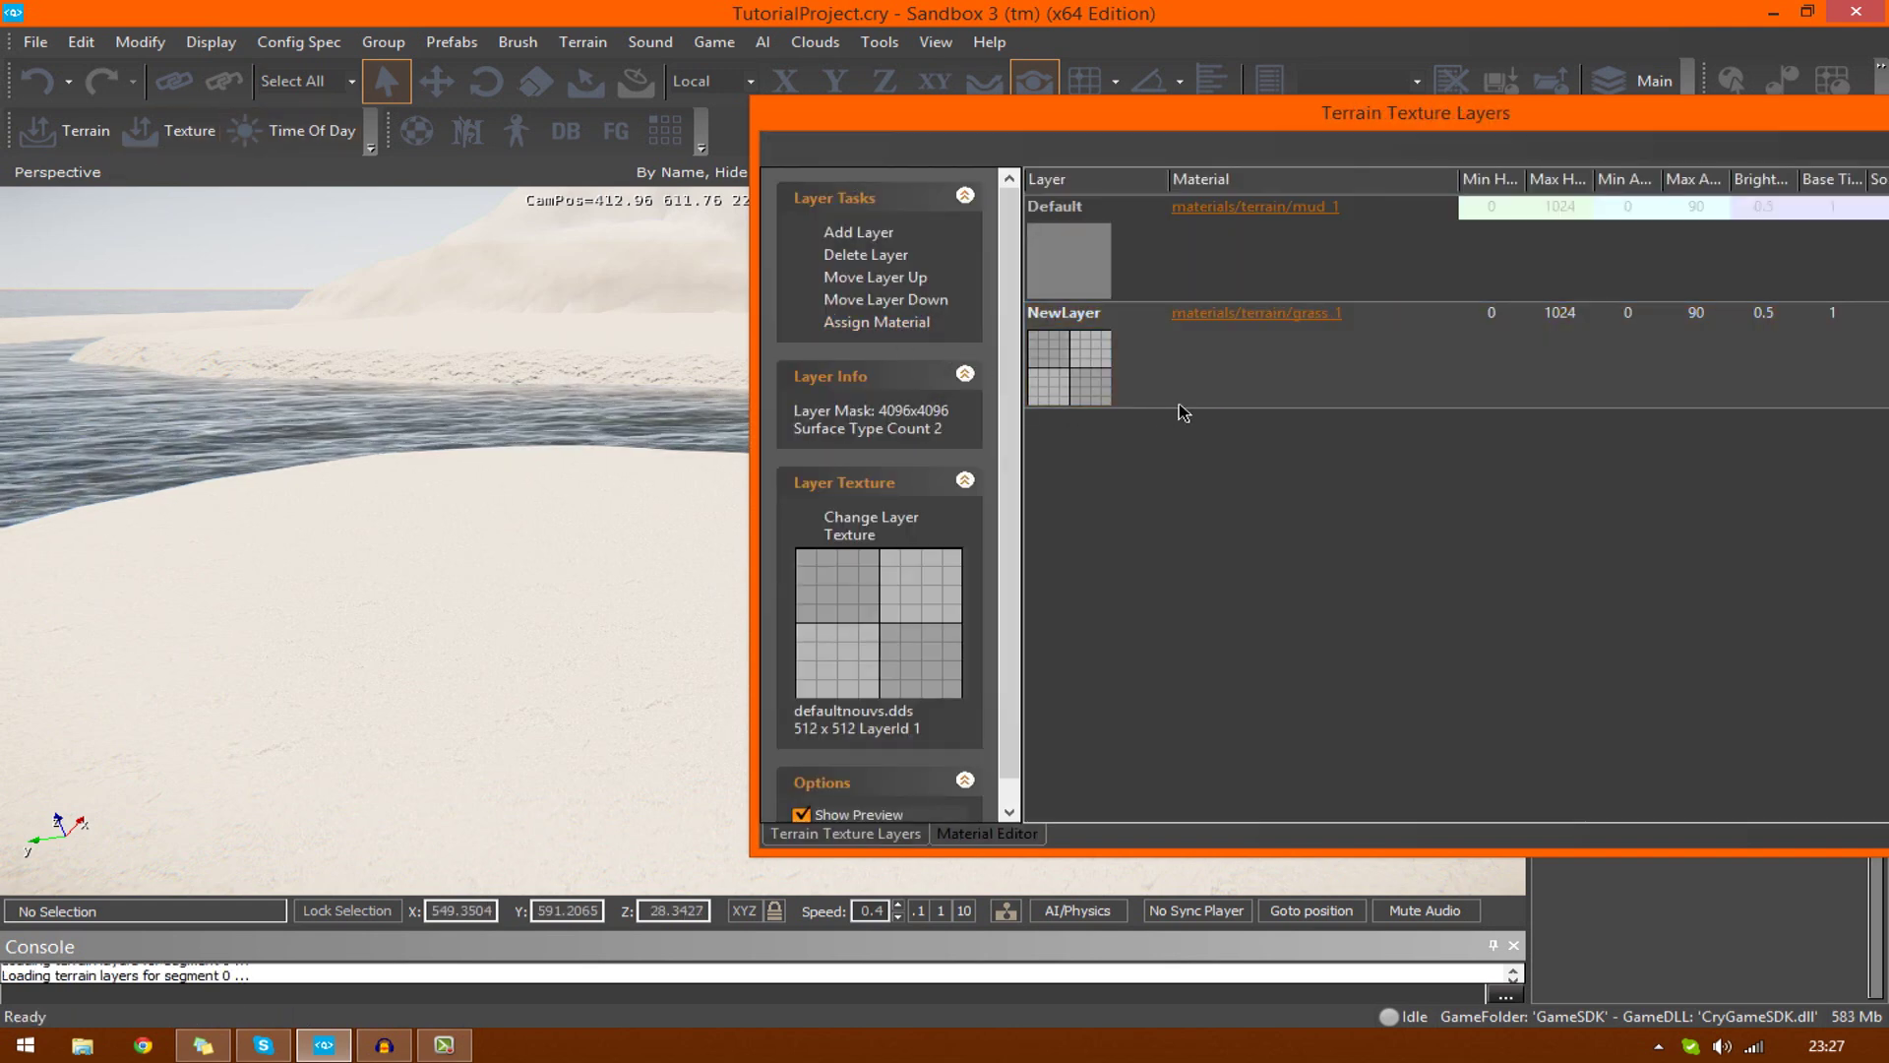
left_click(1205, 354)
left_click(1260, 254)
left_click(1304, 347)
left_click(1280, 266)
left_click(1265, 333)
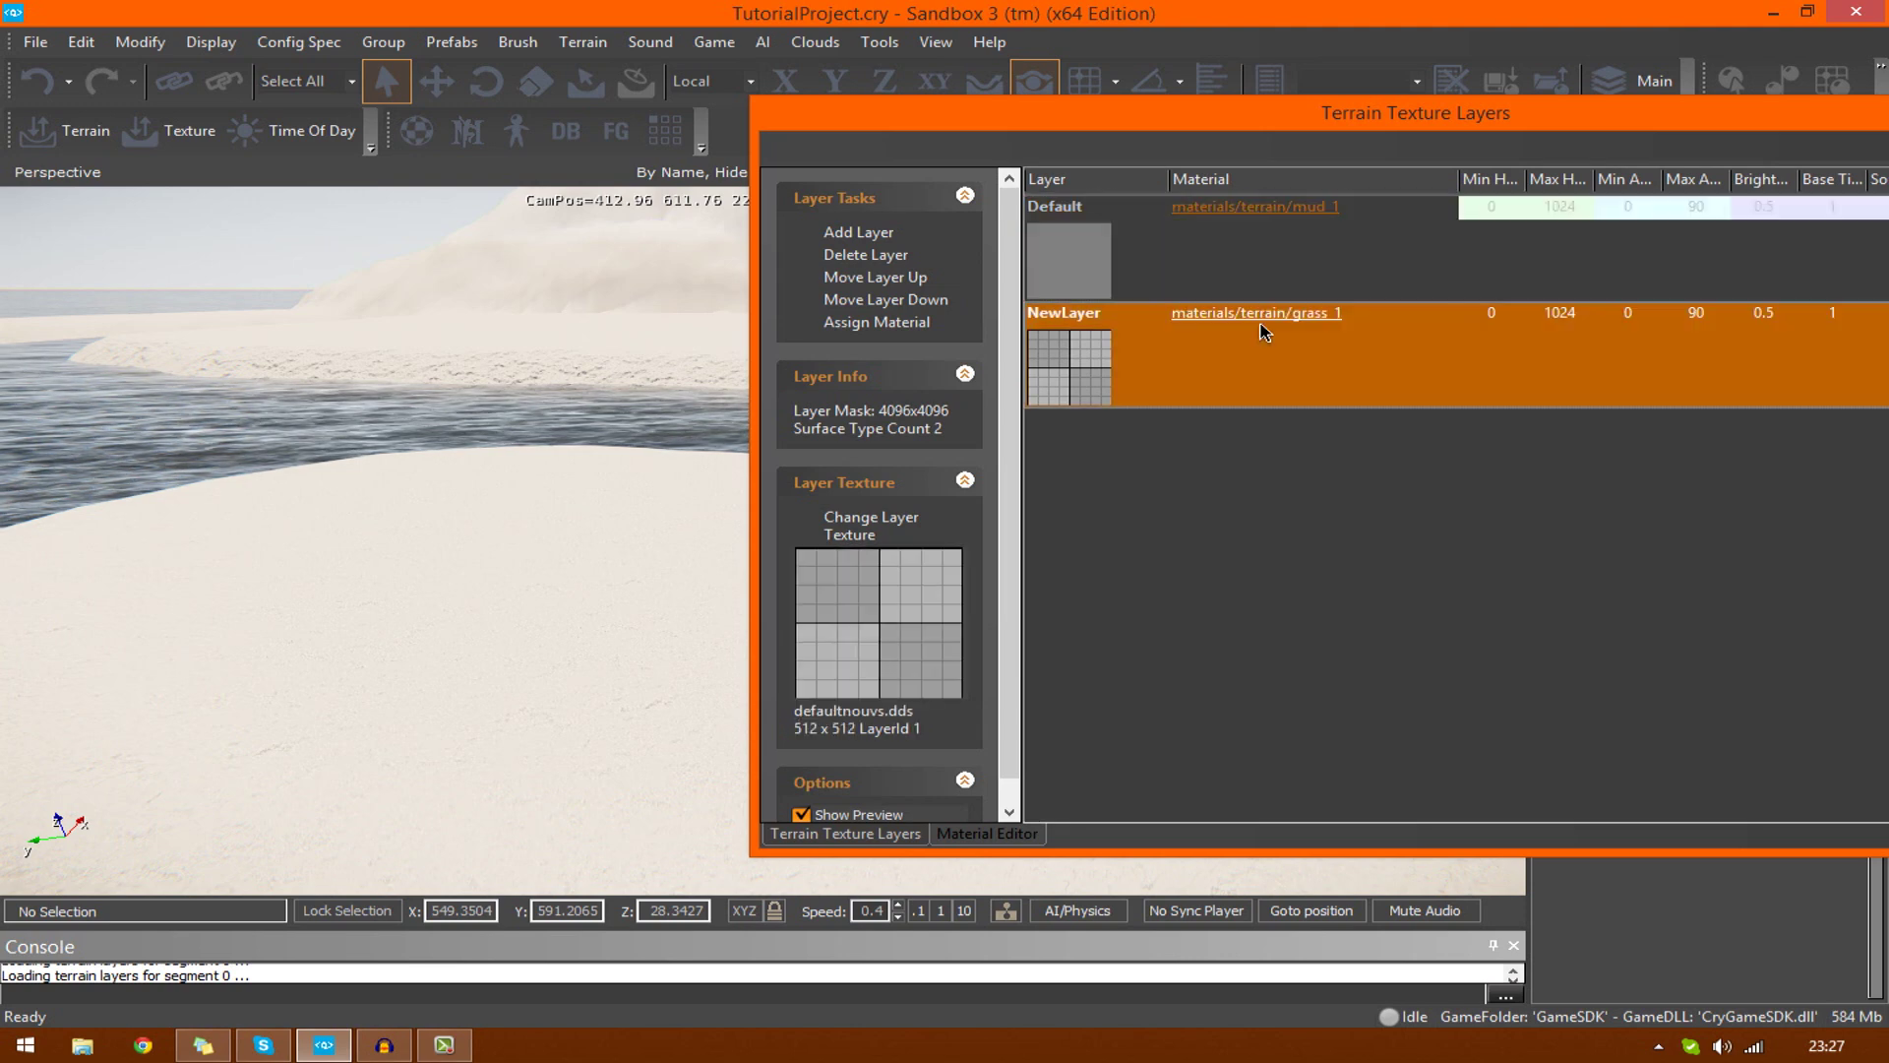
left_click(1273, 230)
Close the Terrain Texture Layers window and open the terrain Layer Painter
left_click_drag(1368, 127, 355, 258)
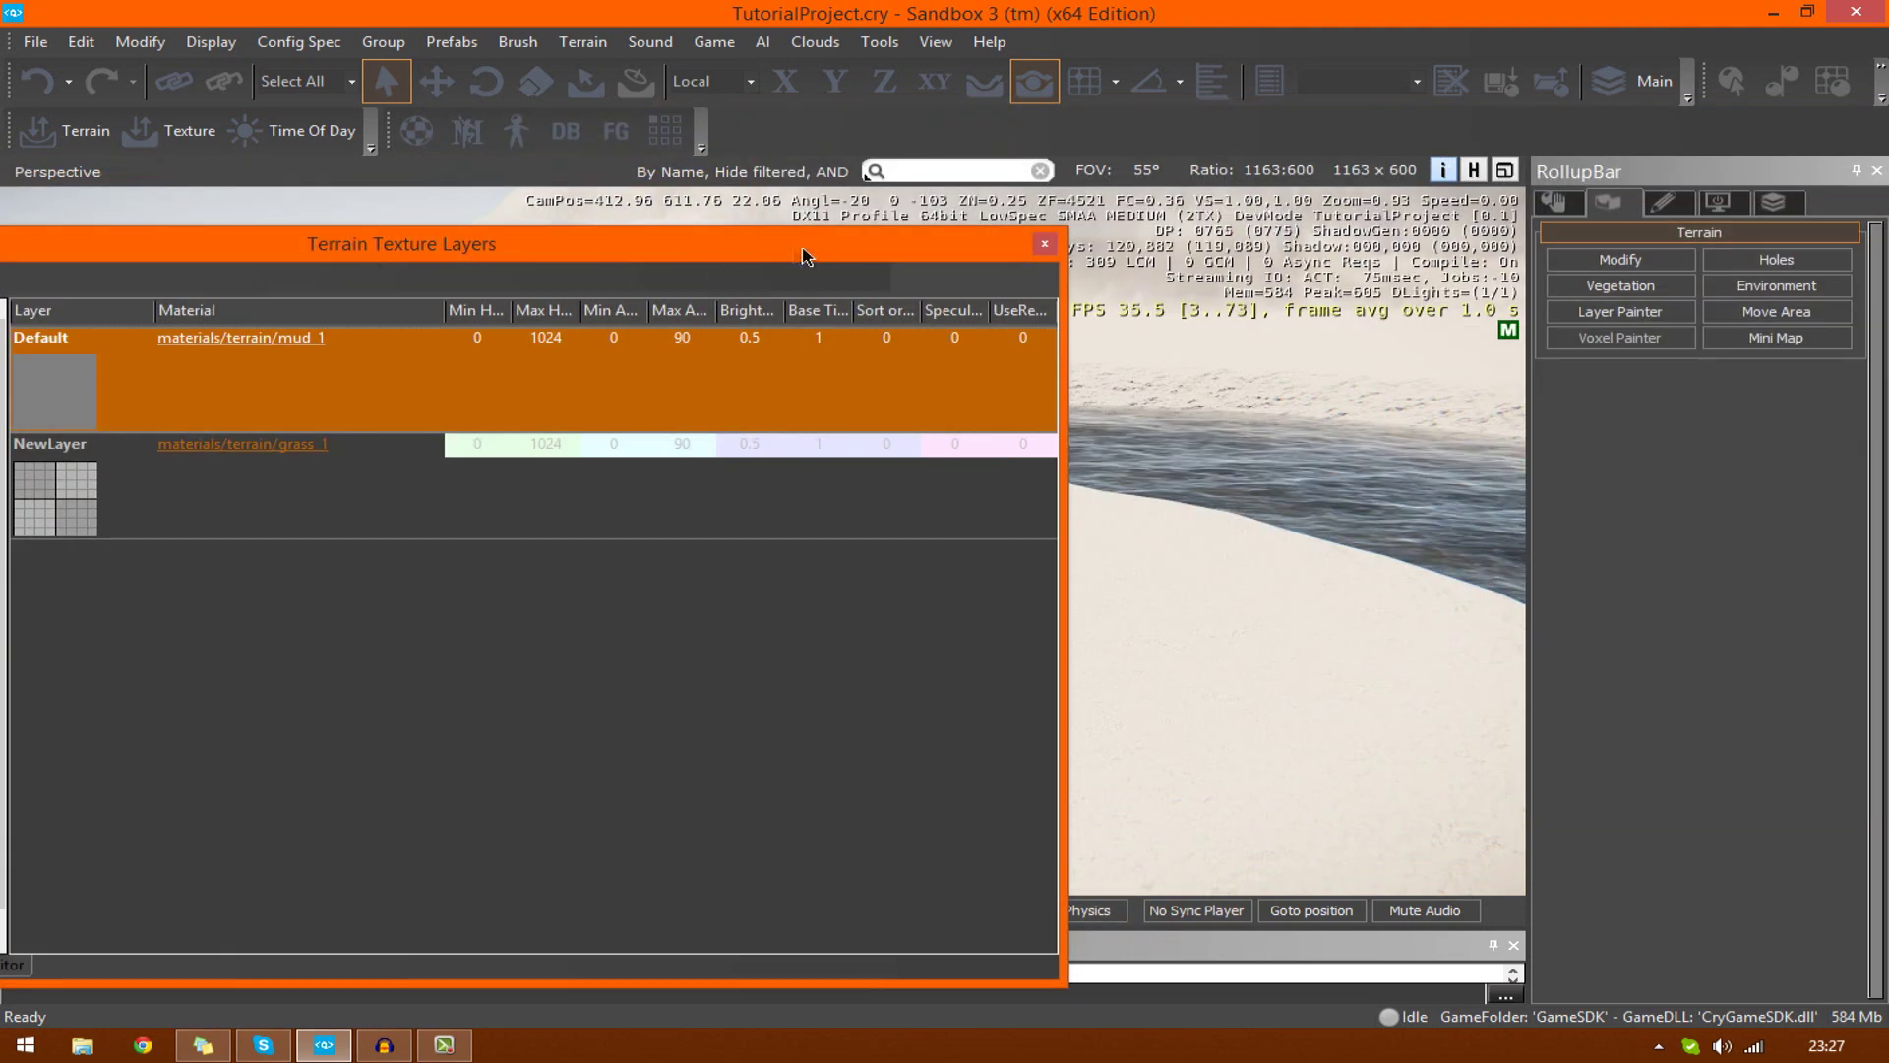
left_click(1046, 245)
right_click_drag(969, 393, 1033, 339)
key("w")
right_click_drag(1044, 212, 812, 211)
key("w")
right_click_drag(994, 556, 1151, 630)
key("s")
key("s")
key("a")
right_click_drag(1033, 630, 1072, 629)
key("w")
key("a")
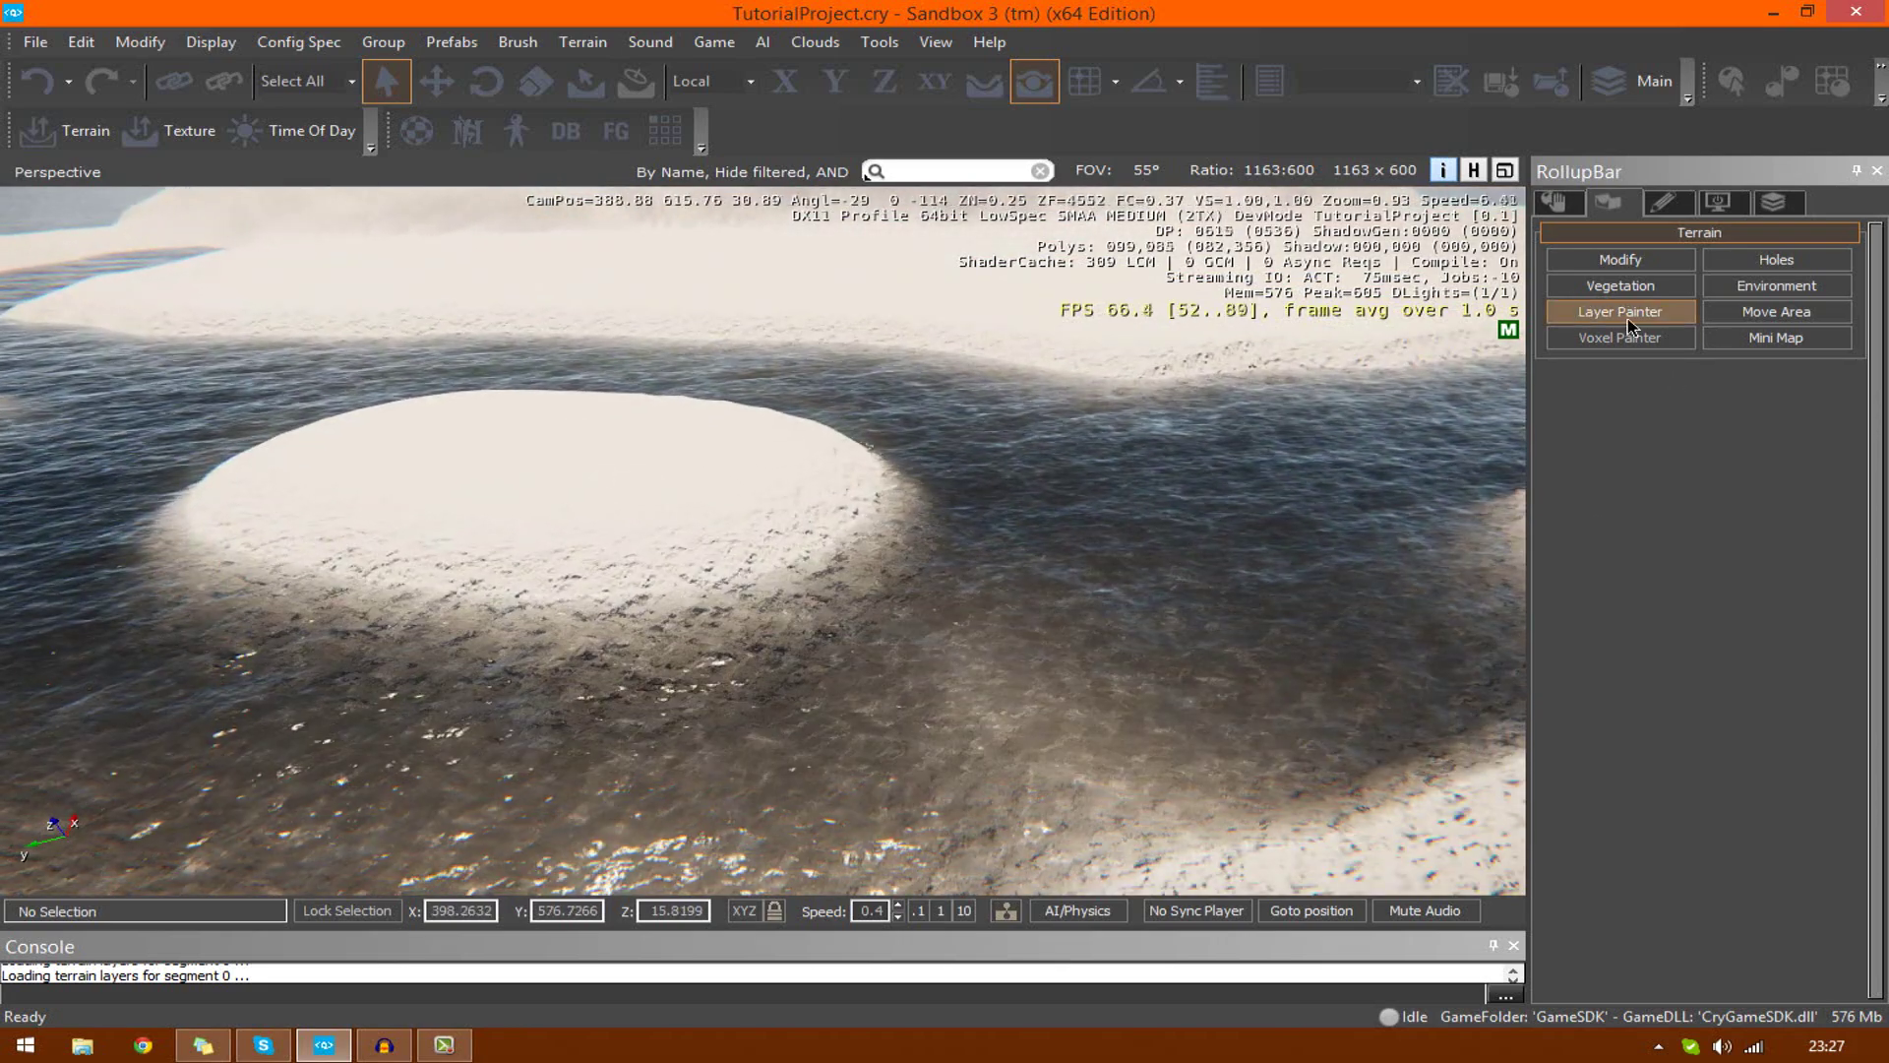
left_click(1626, 313)
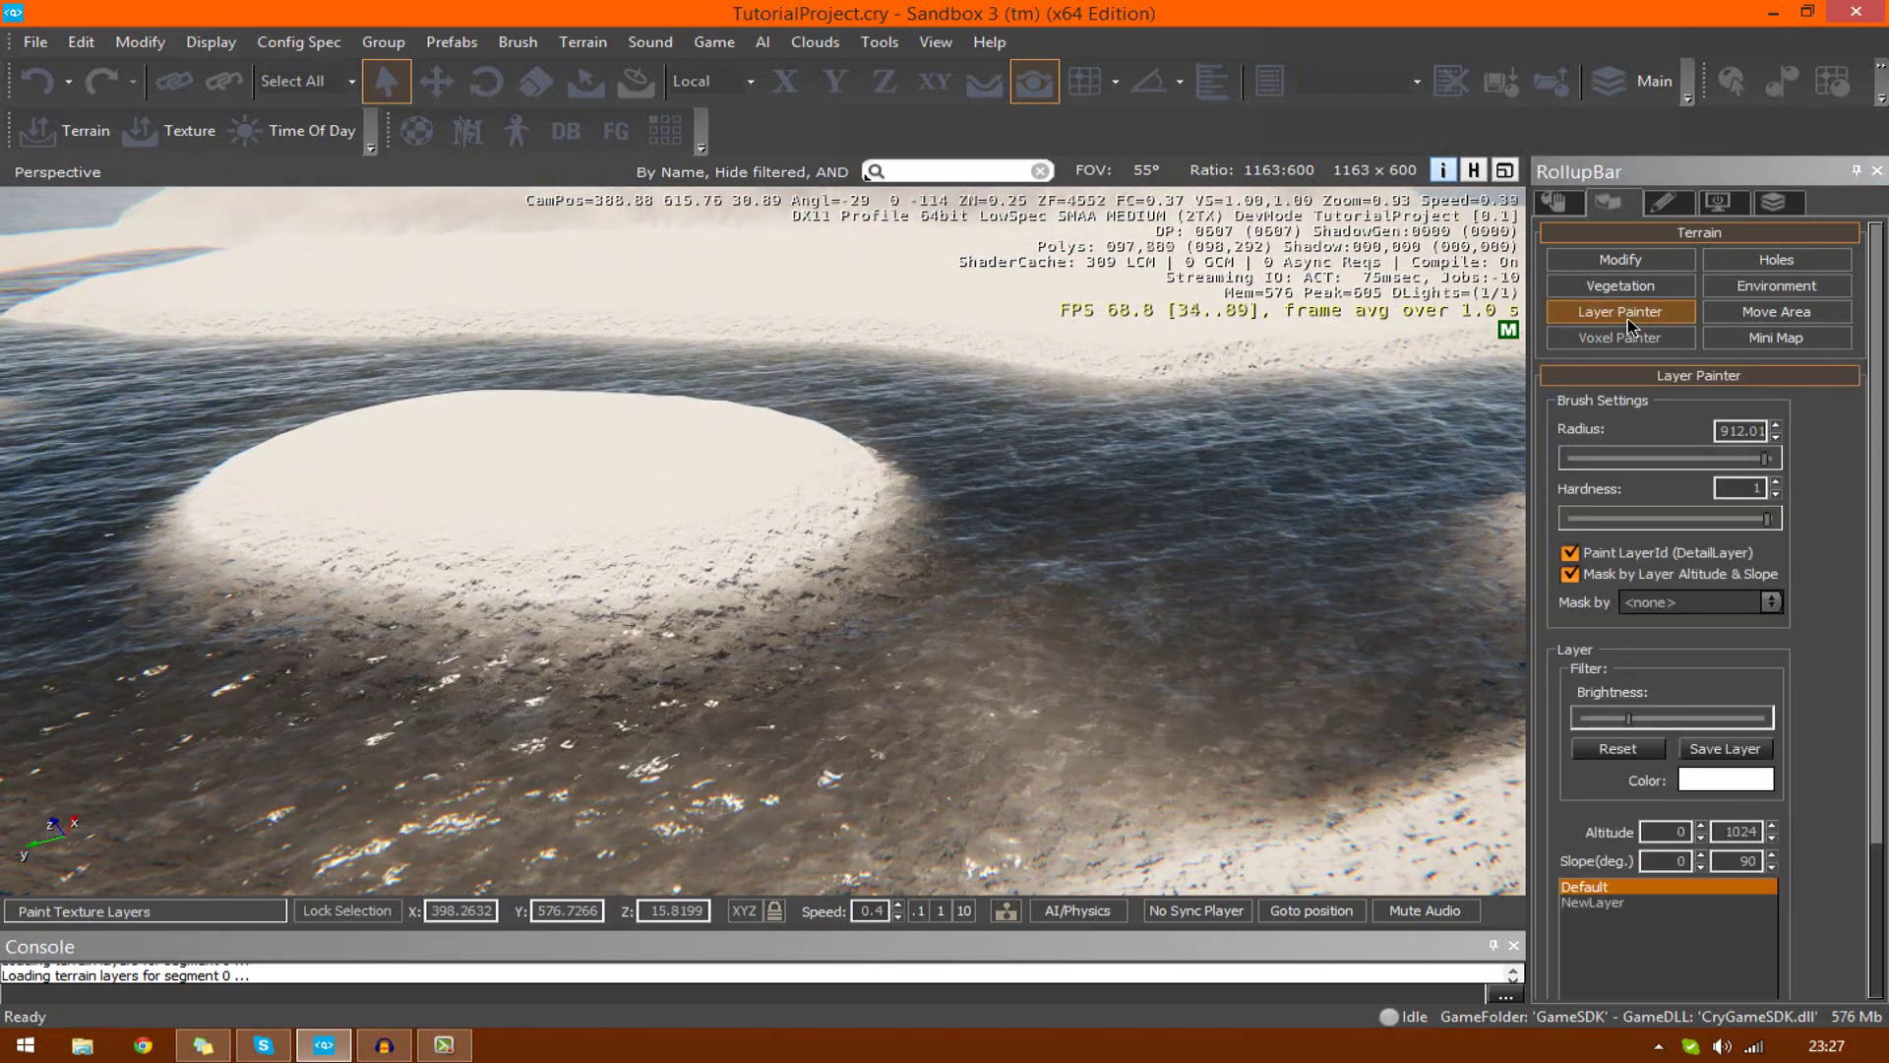
Inspect the mud ground around the island and riverbank, and check the Default layer's color setting without changing it
right_click_drag(934, 655, 669, 482)
key("s")
key("a")
key("w")
key("s")
key("w")
key("a")
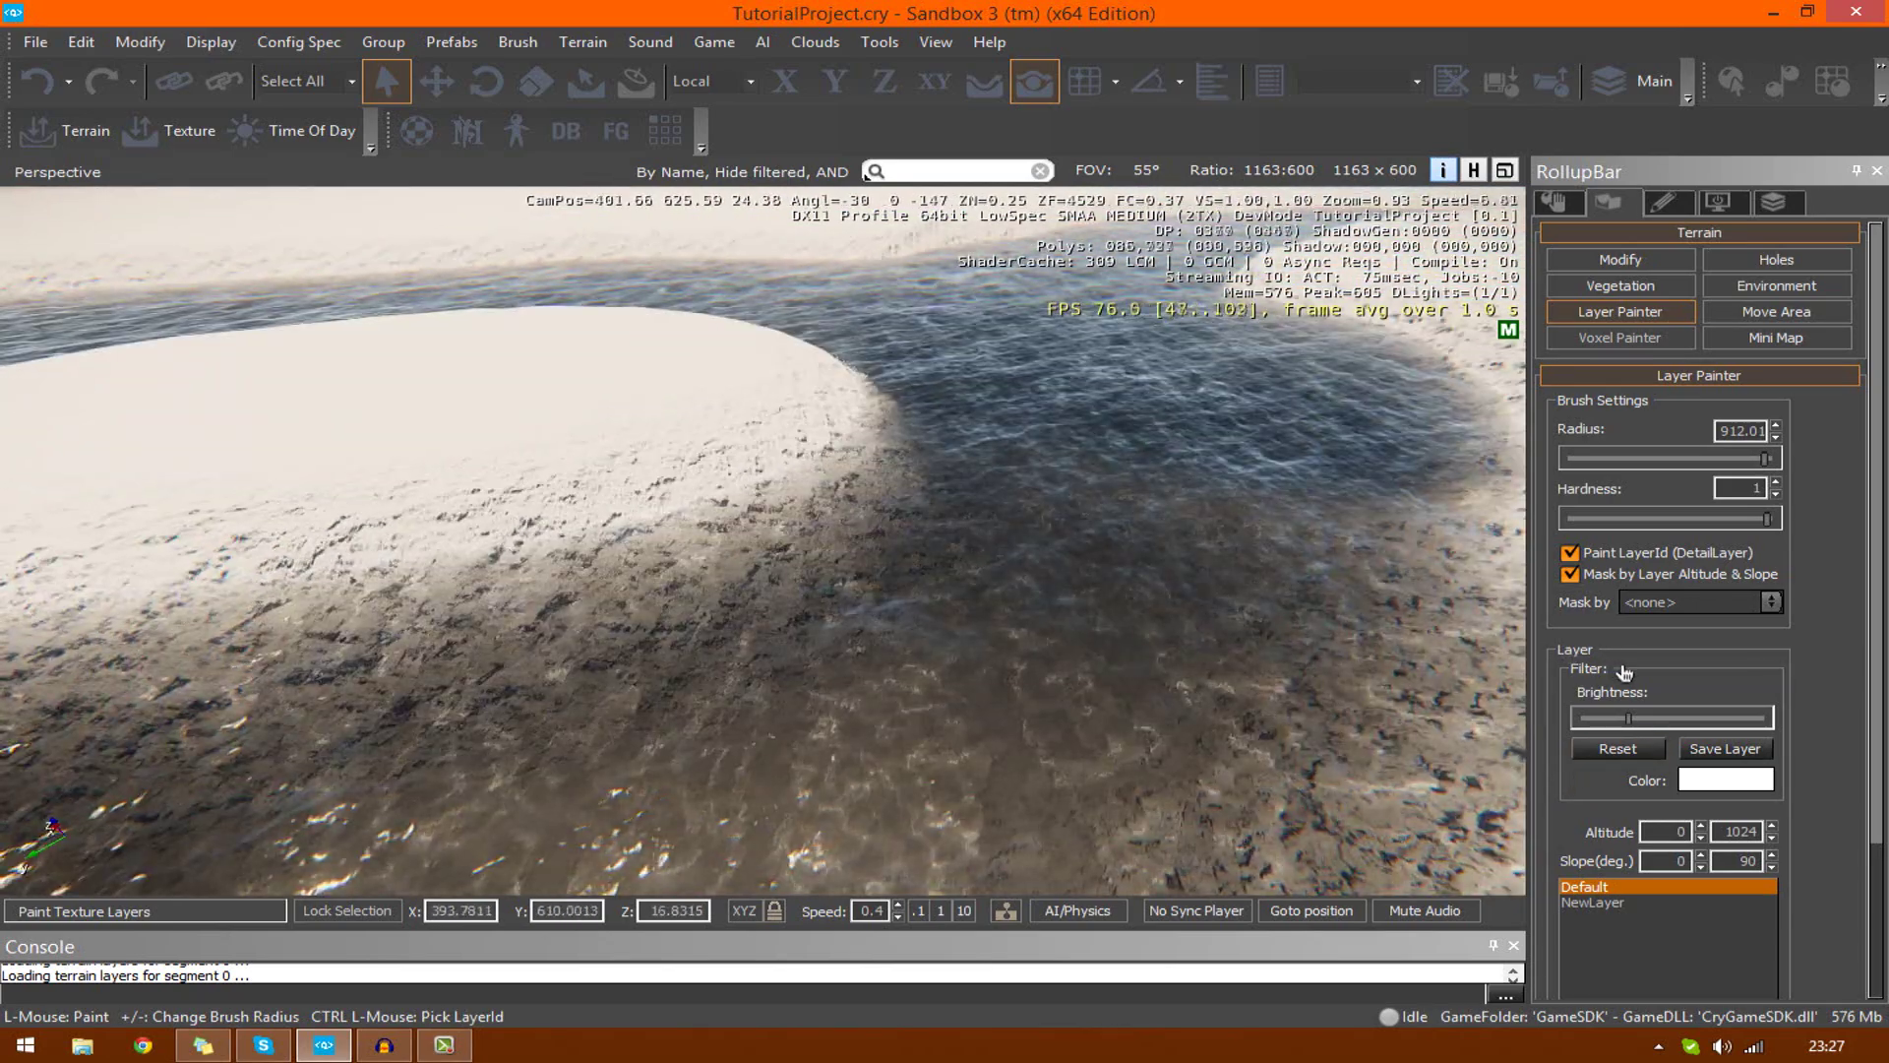
key("s")
key("d")
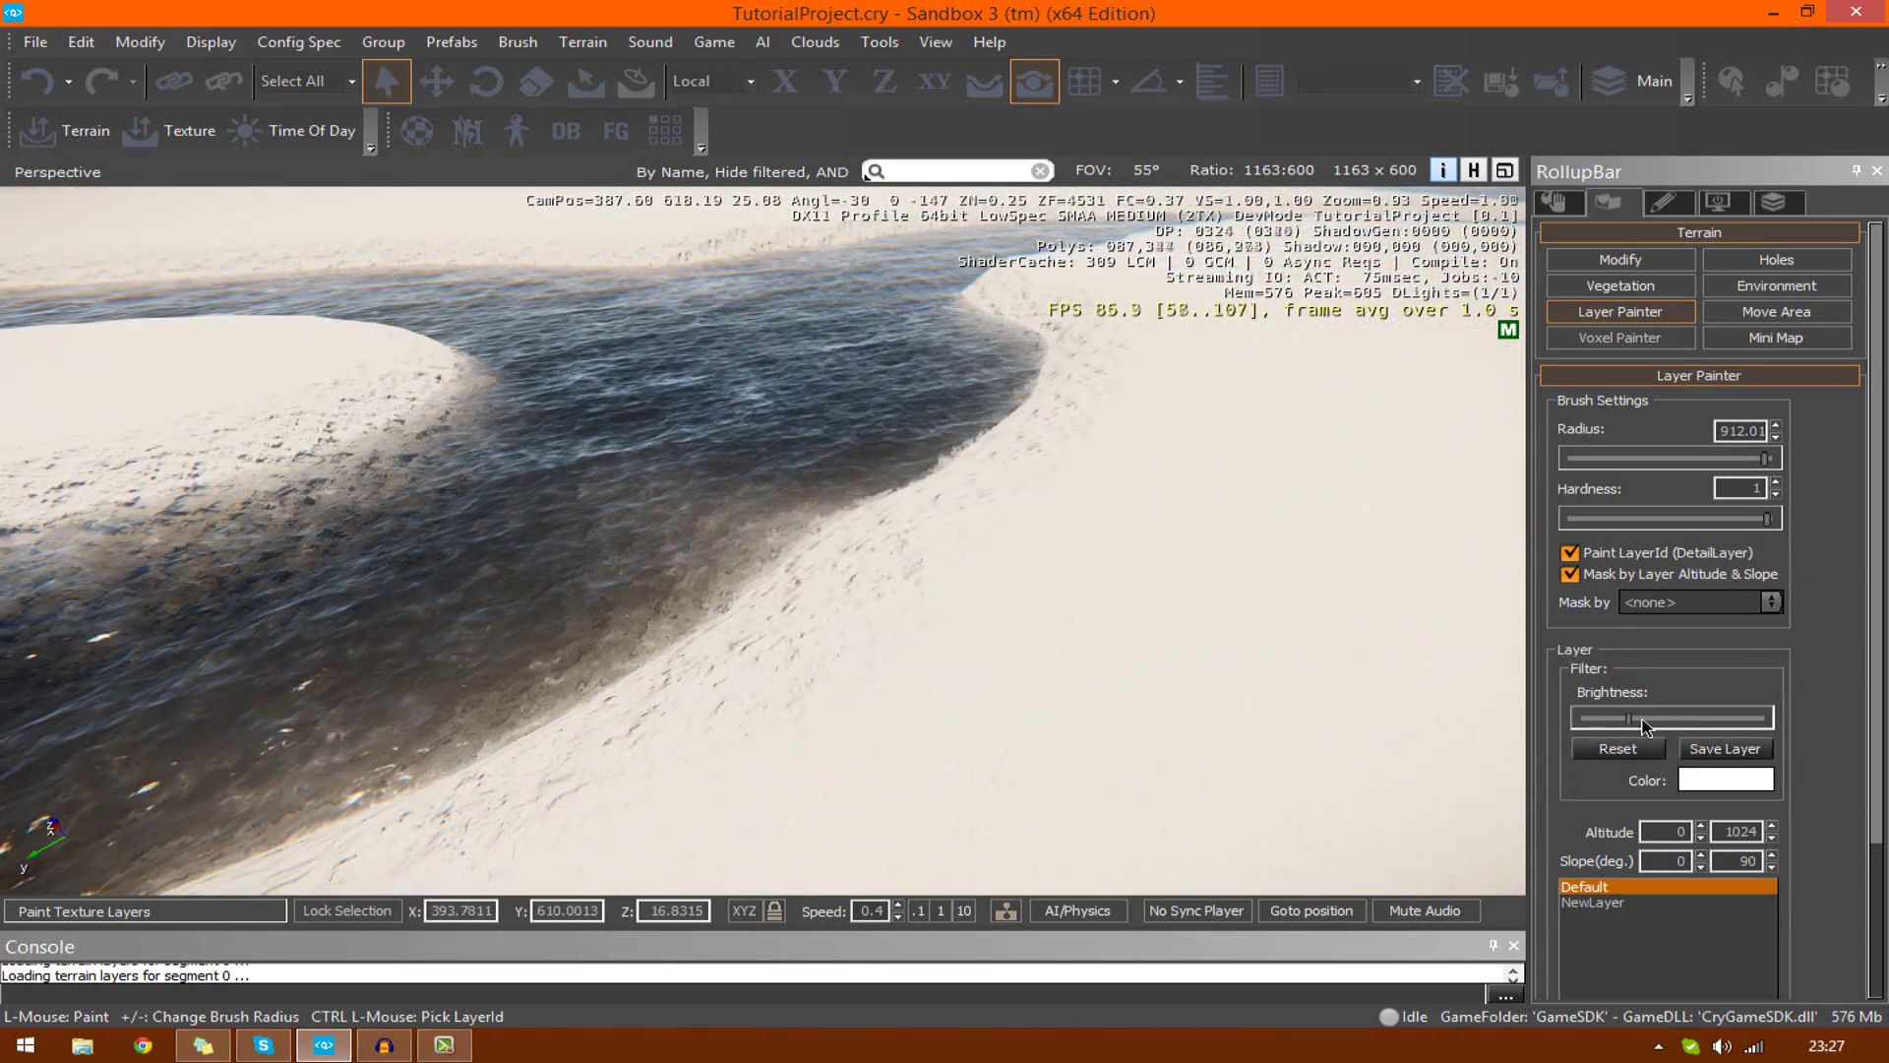
left_click(1694, 784)
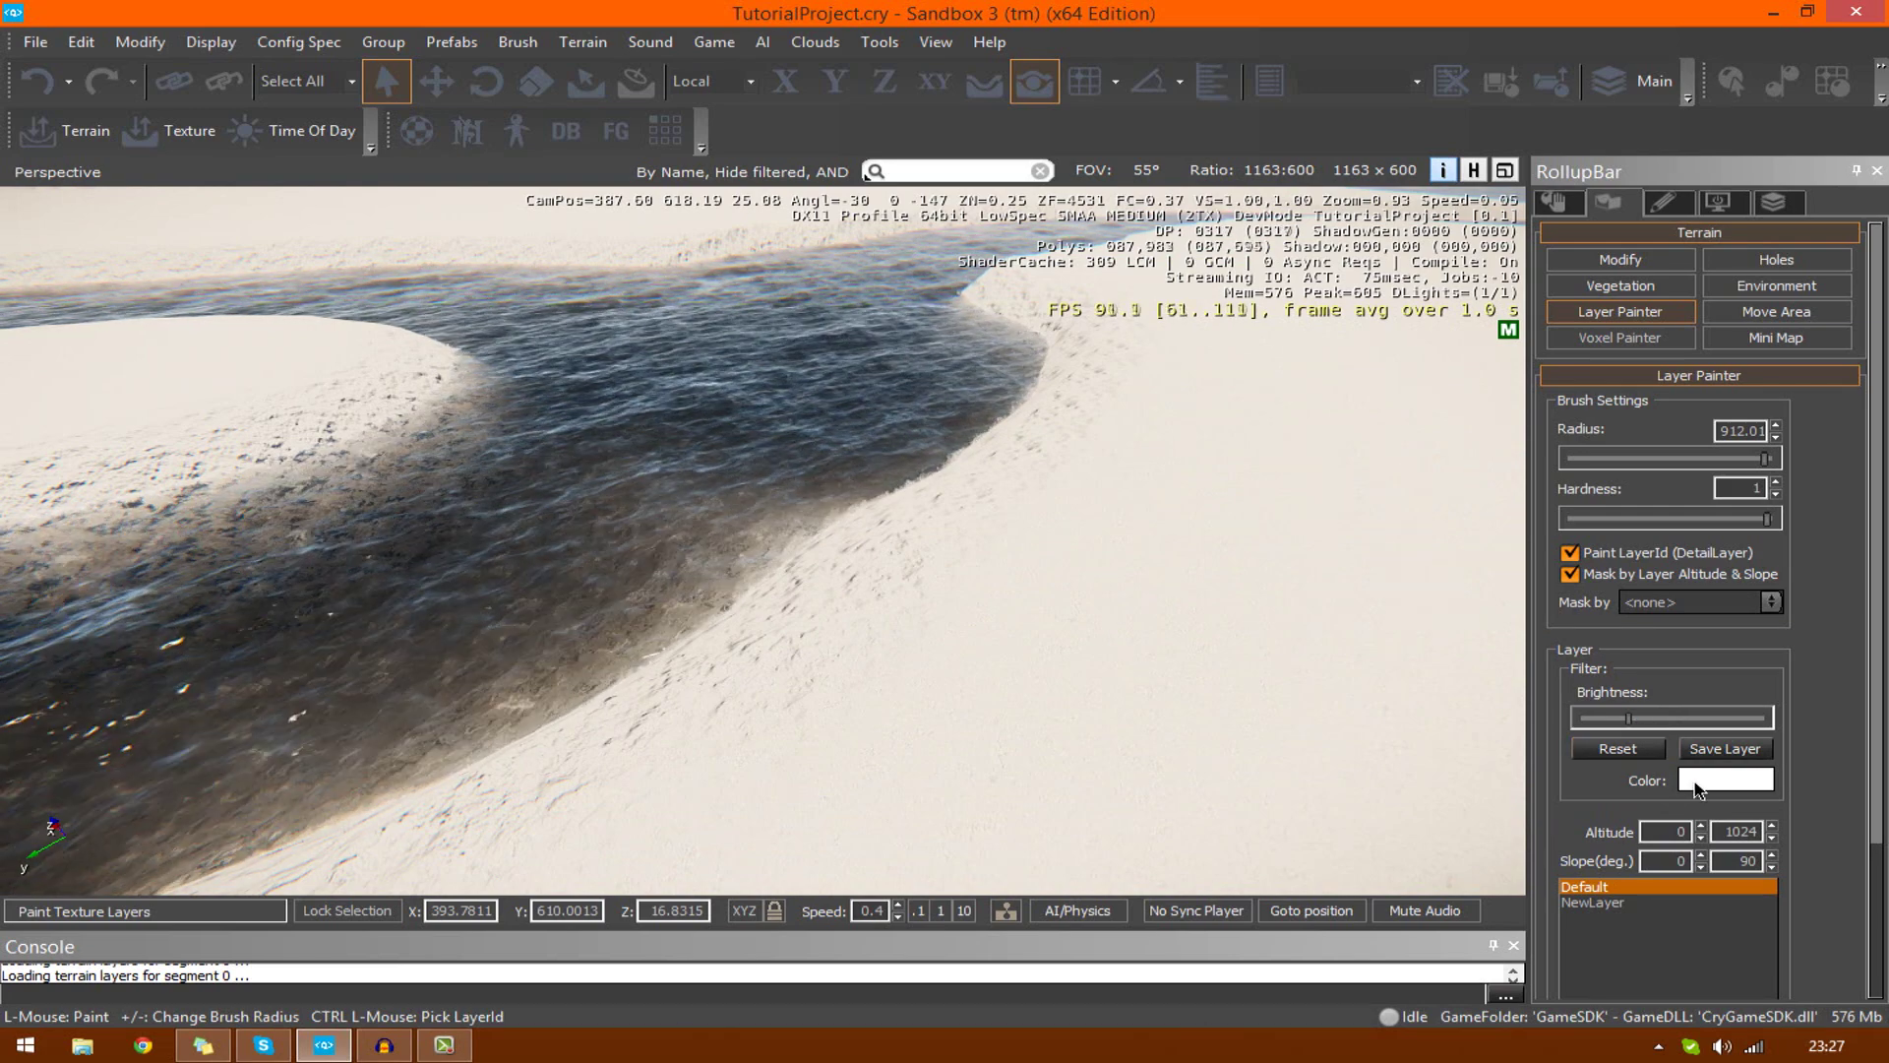
left_click(1128, 435)
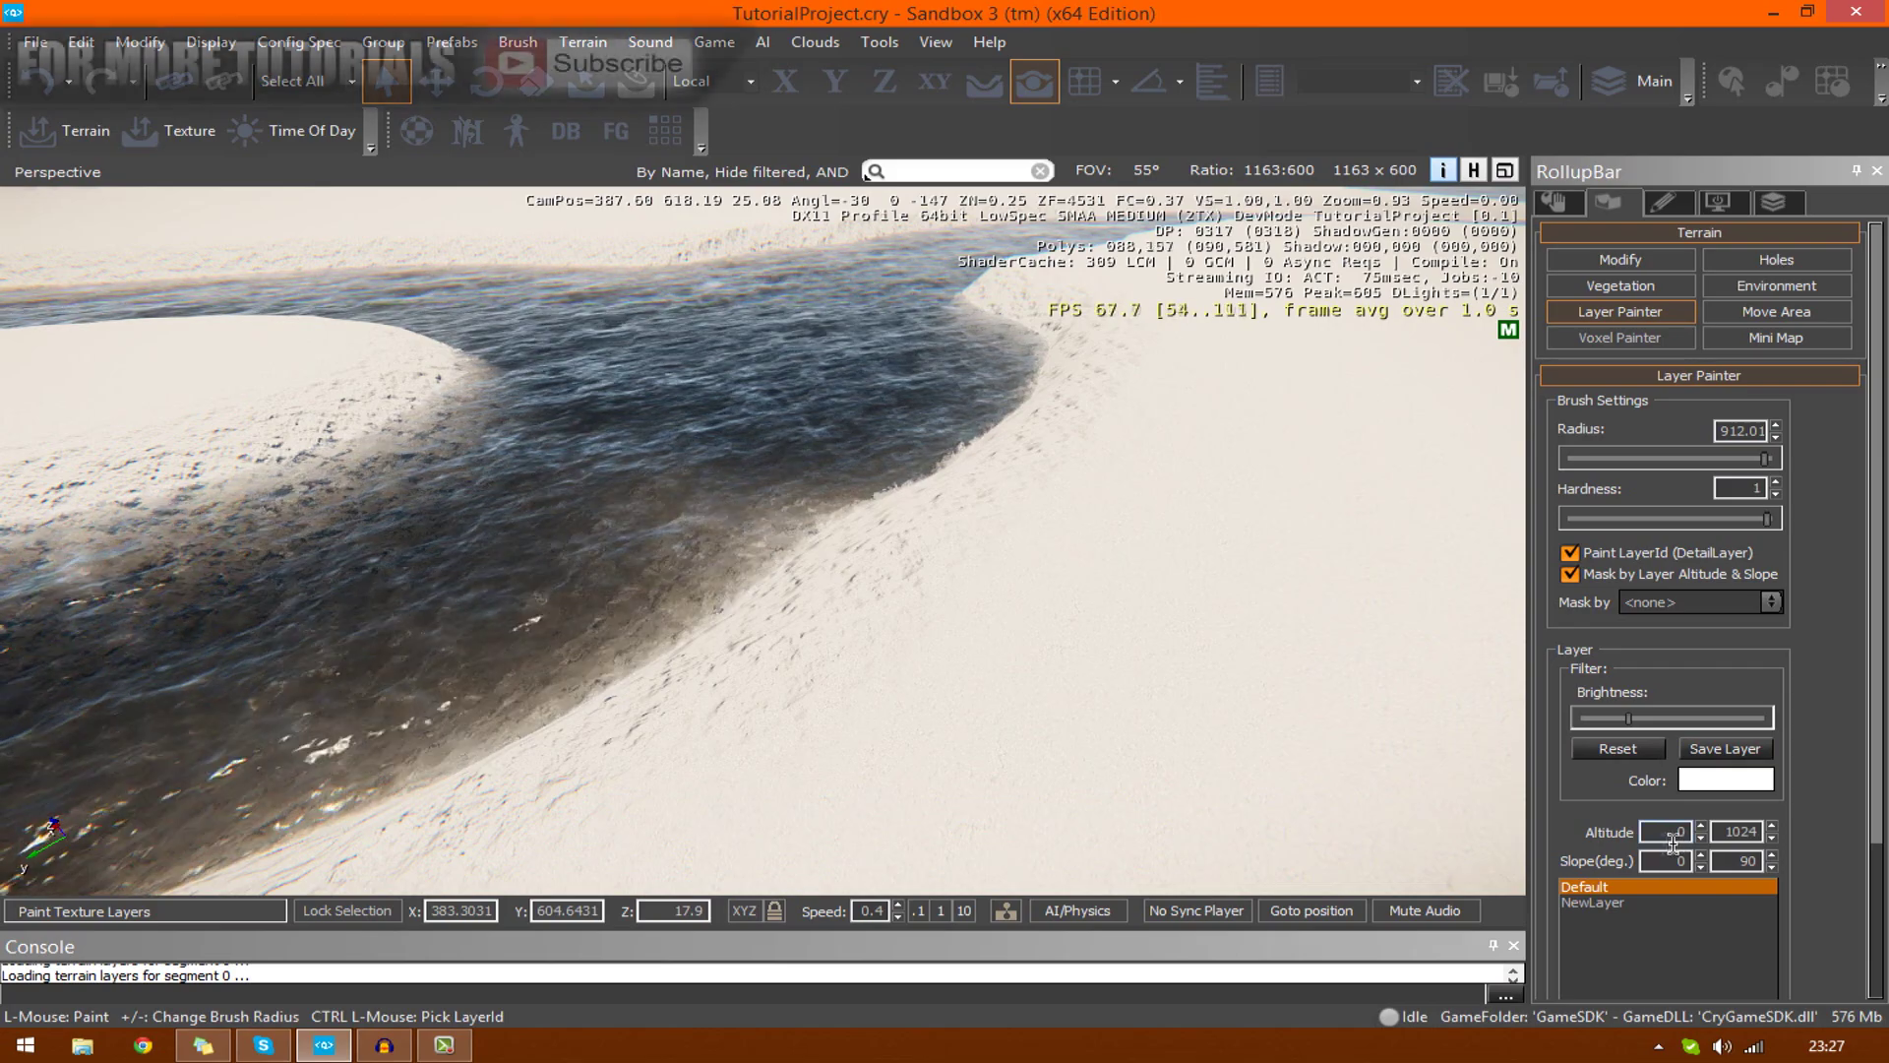
Examine the small island's shore and the surrounding riverbed up close and from farther away
right_click_drag(1400, 729, 1171, 704)
key("w")
key("d")
key("w")
right_click_drag(905, 581, 938, 578)
key("s")
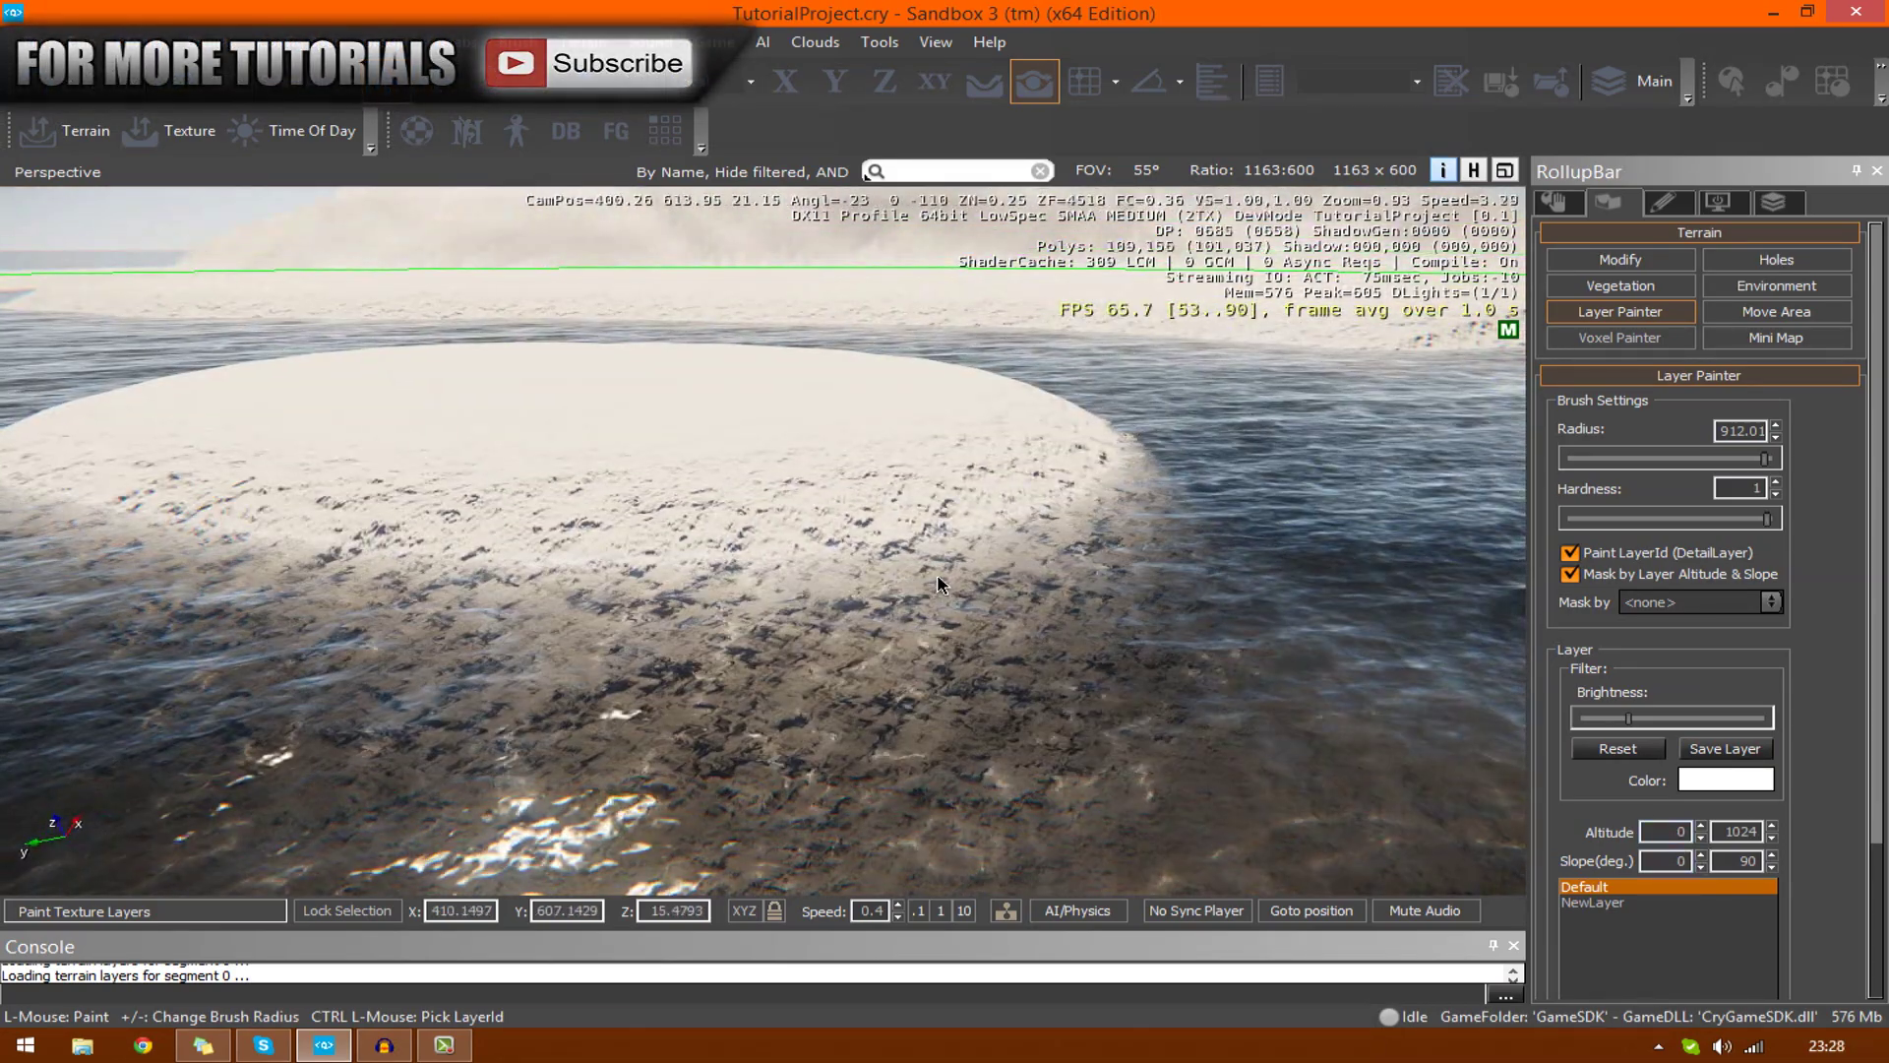
key("s")
key("a")
right_click_drag(1102, 503, 1139, 515)
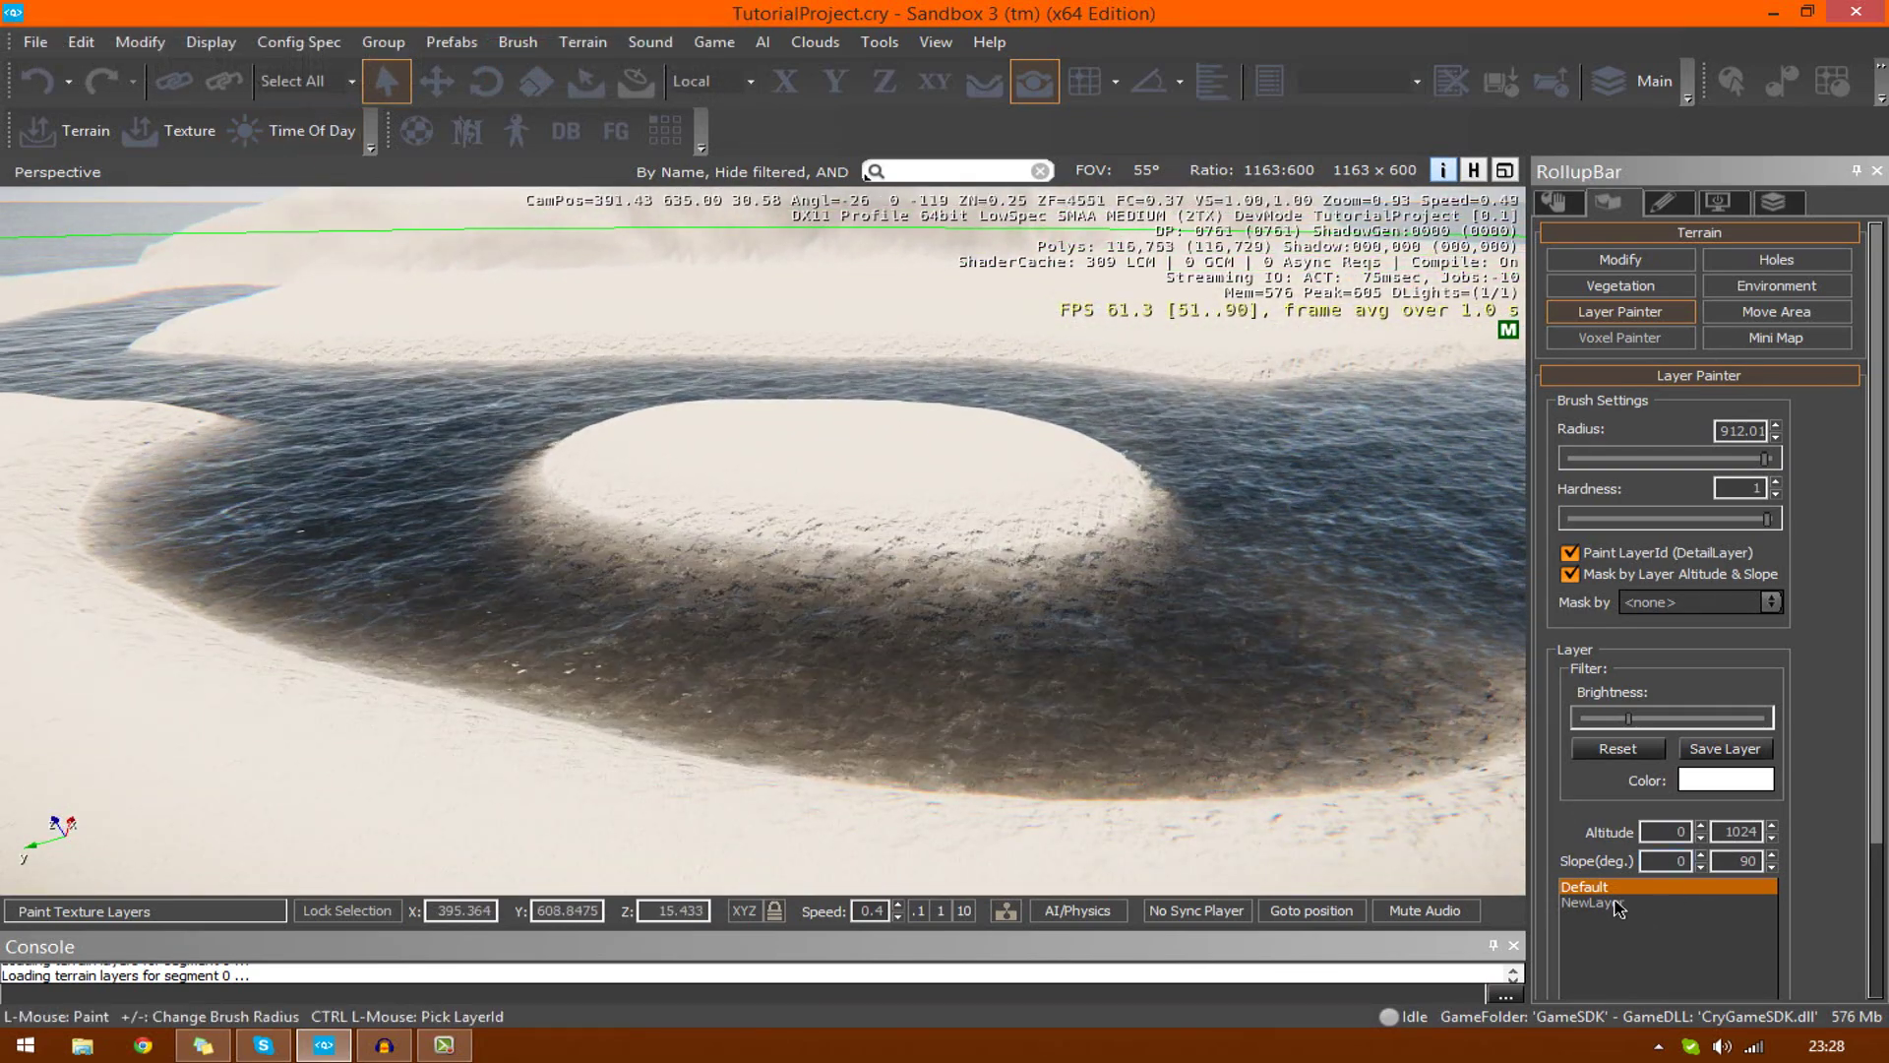
Reopen Terrain Texture Layers and rename the Default layer to Mud Layer
left_click(173, 130)
left_click(367, 489)
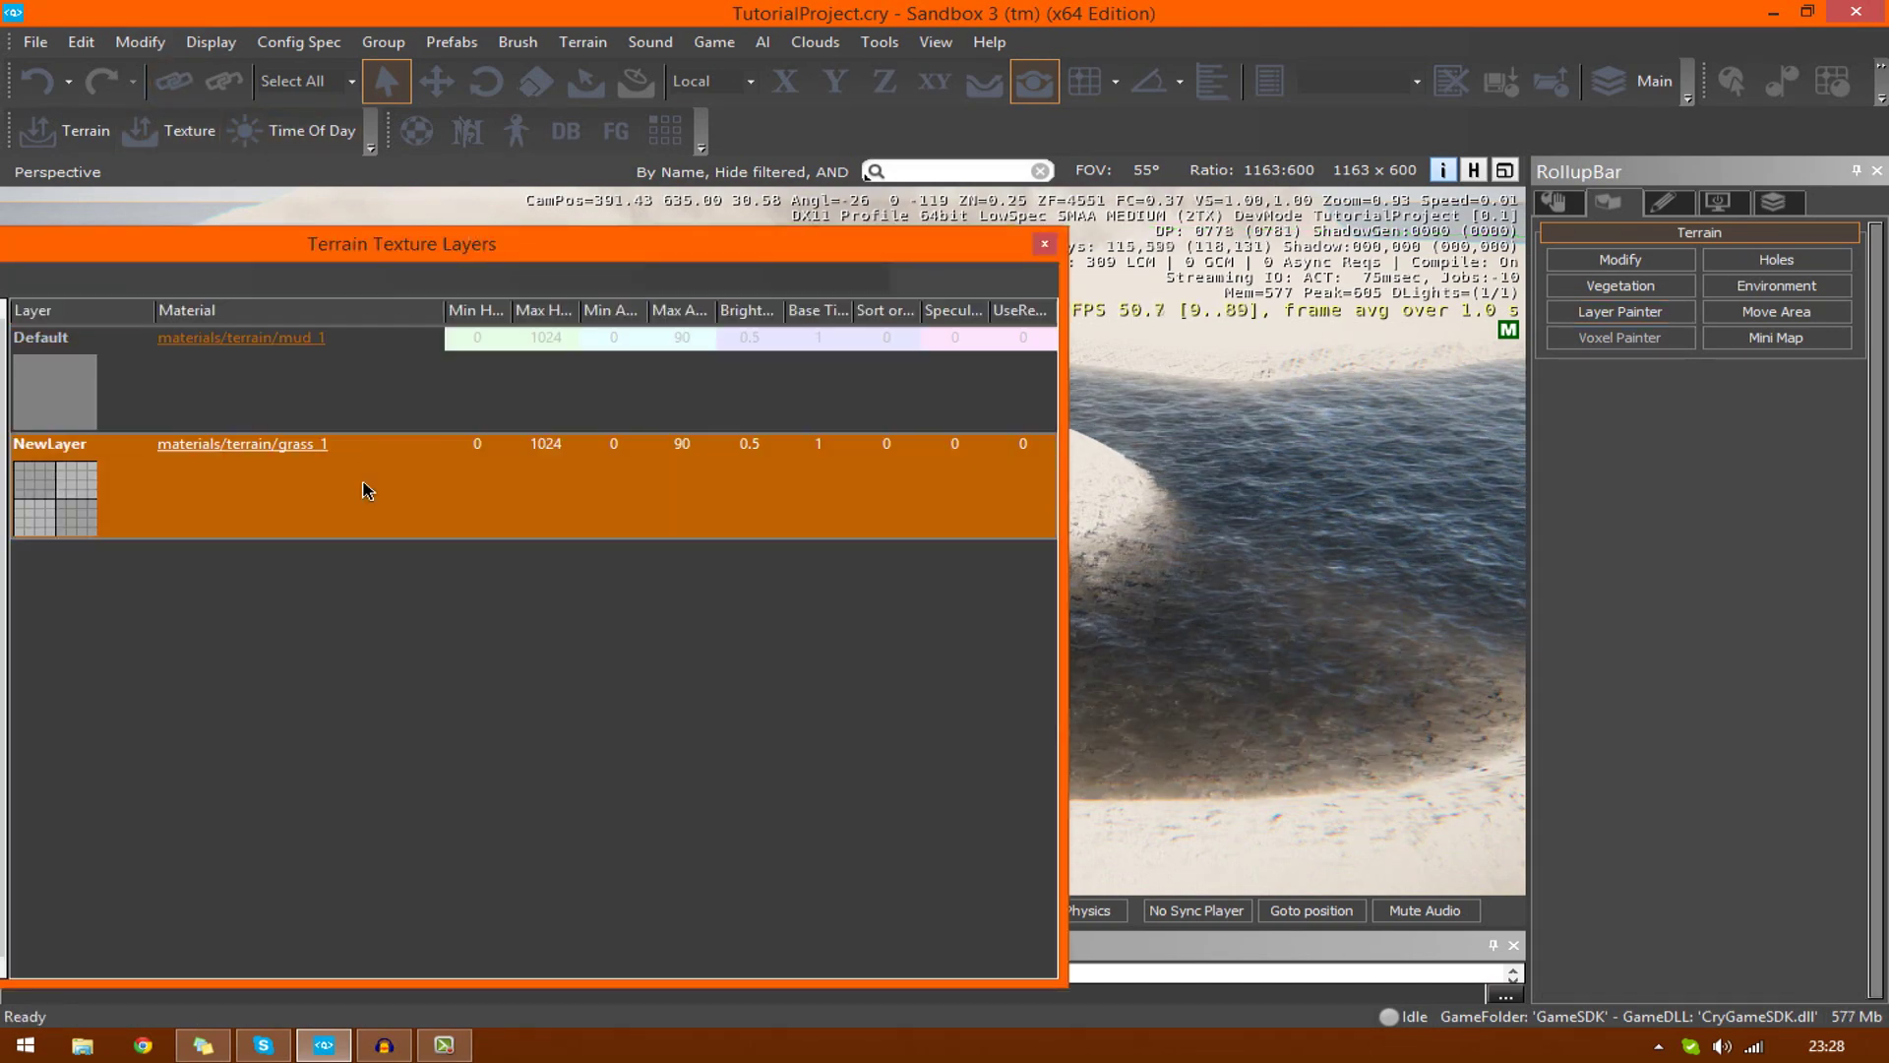
left_click(384, 383)
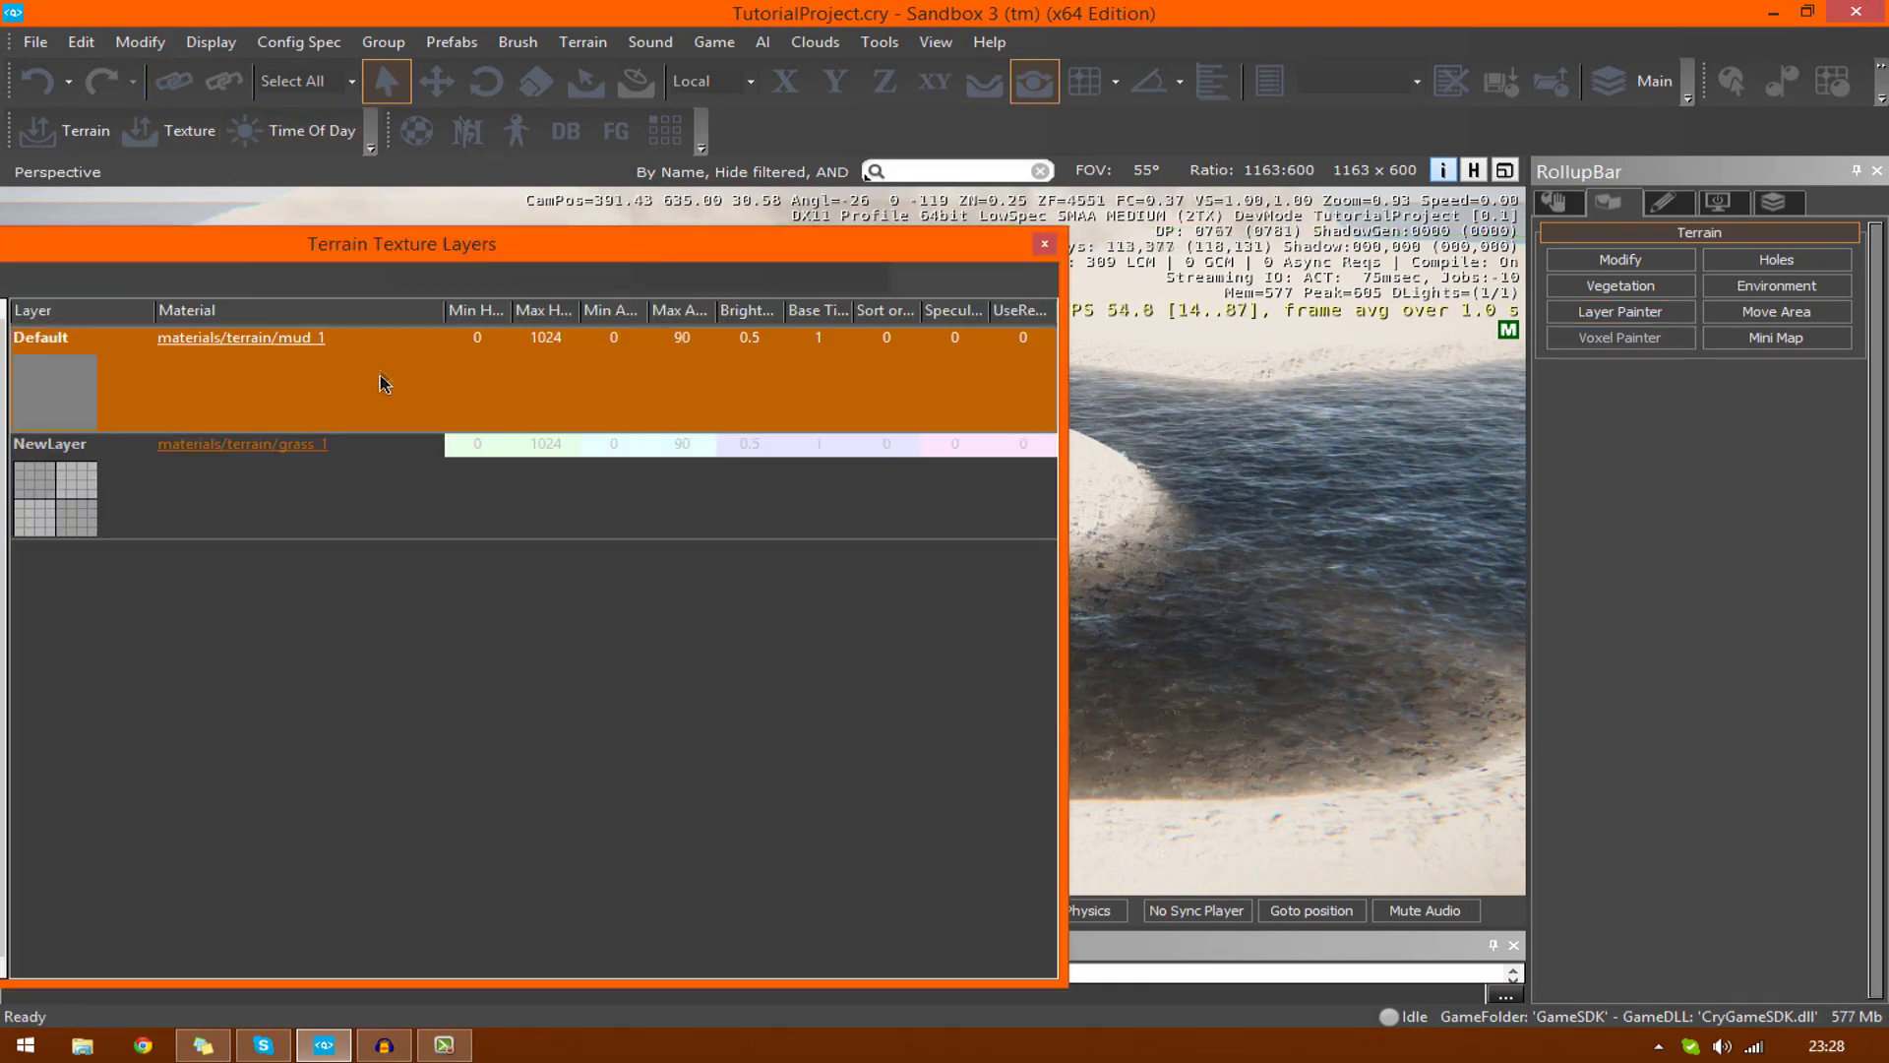
right_click(33, 347)
key("Escape")
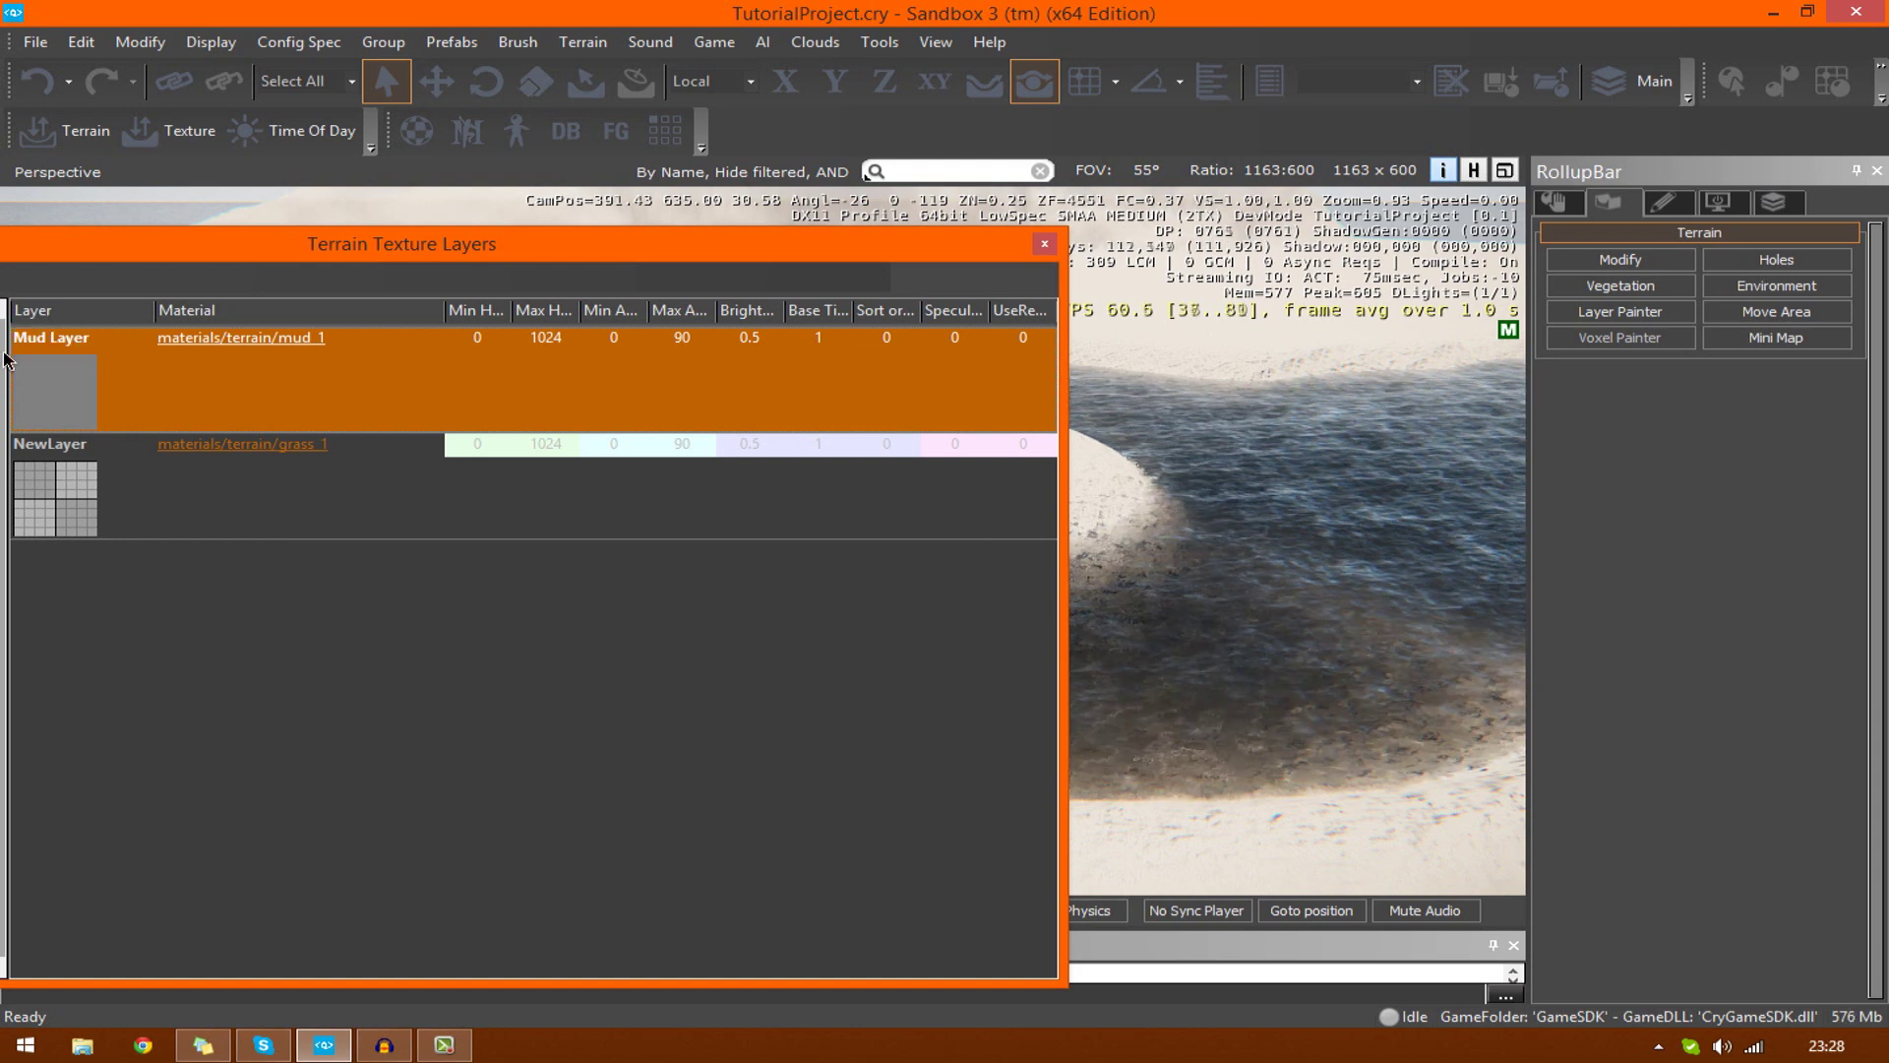
Rename NewLayer to Grass Layer and close the Terrain Texture Layers window
double_click(44, 451)
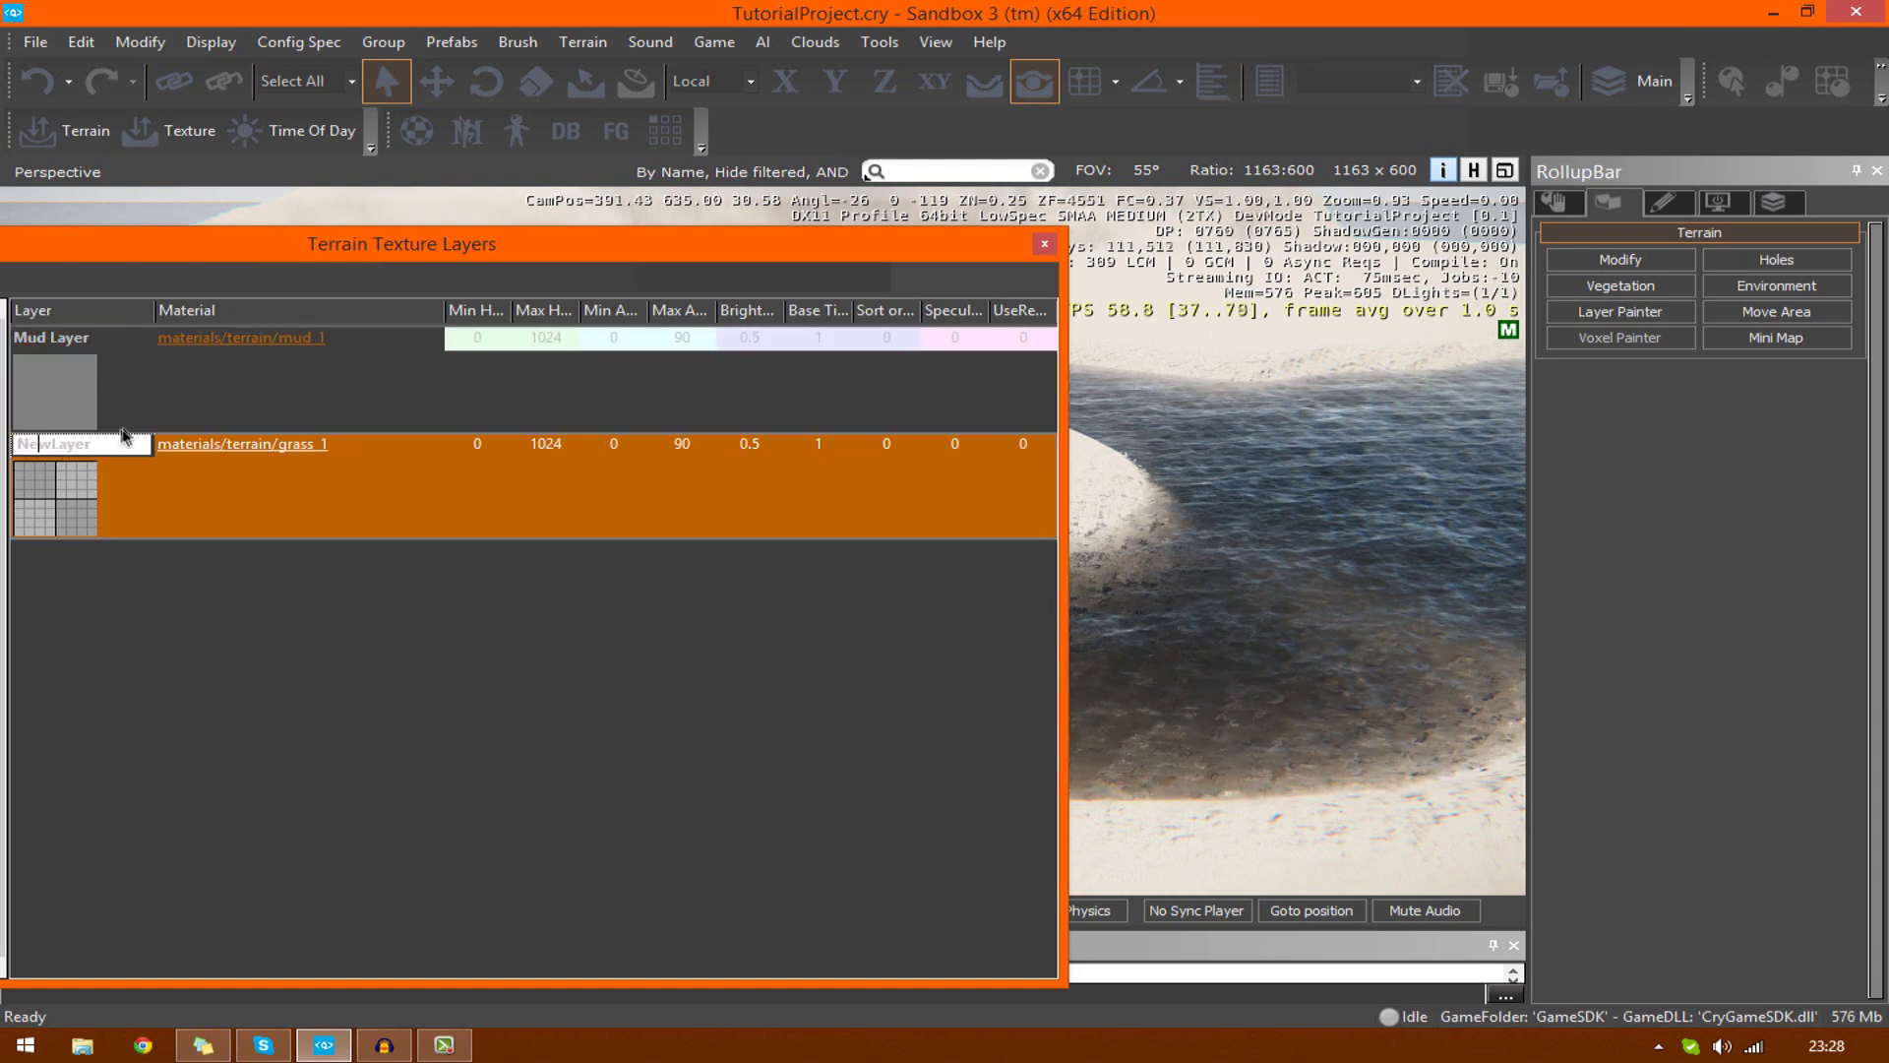
type("Grass L")
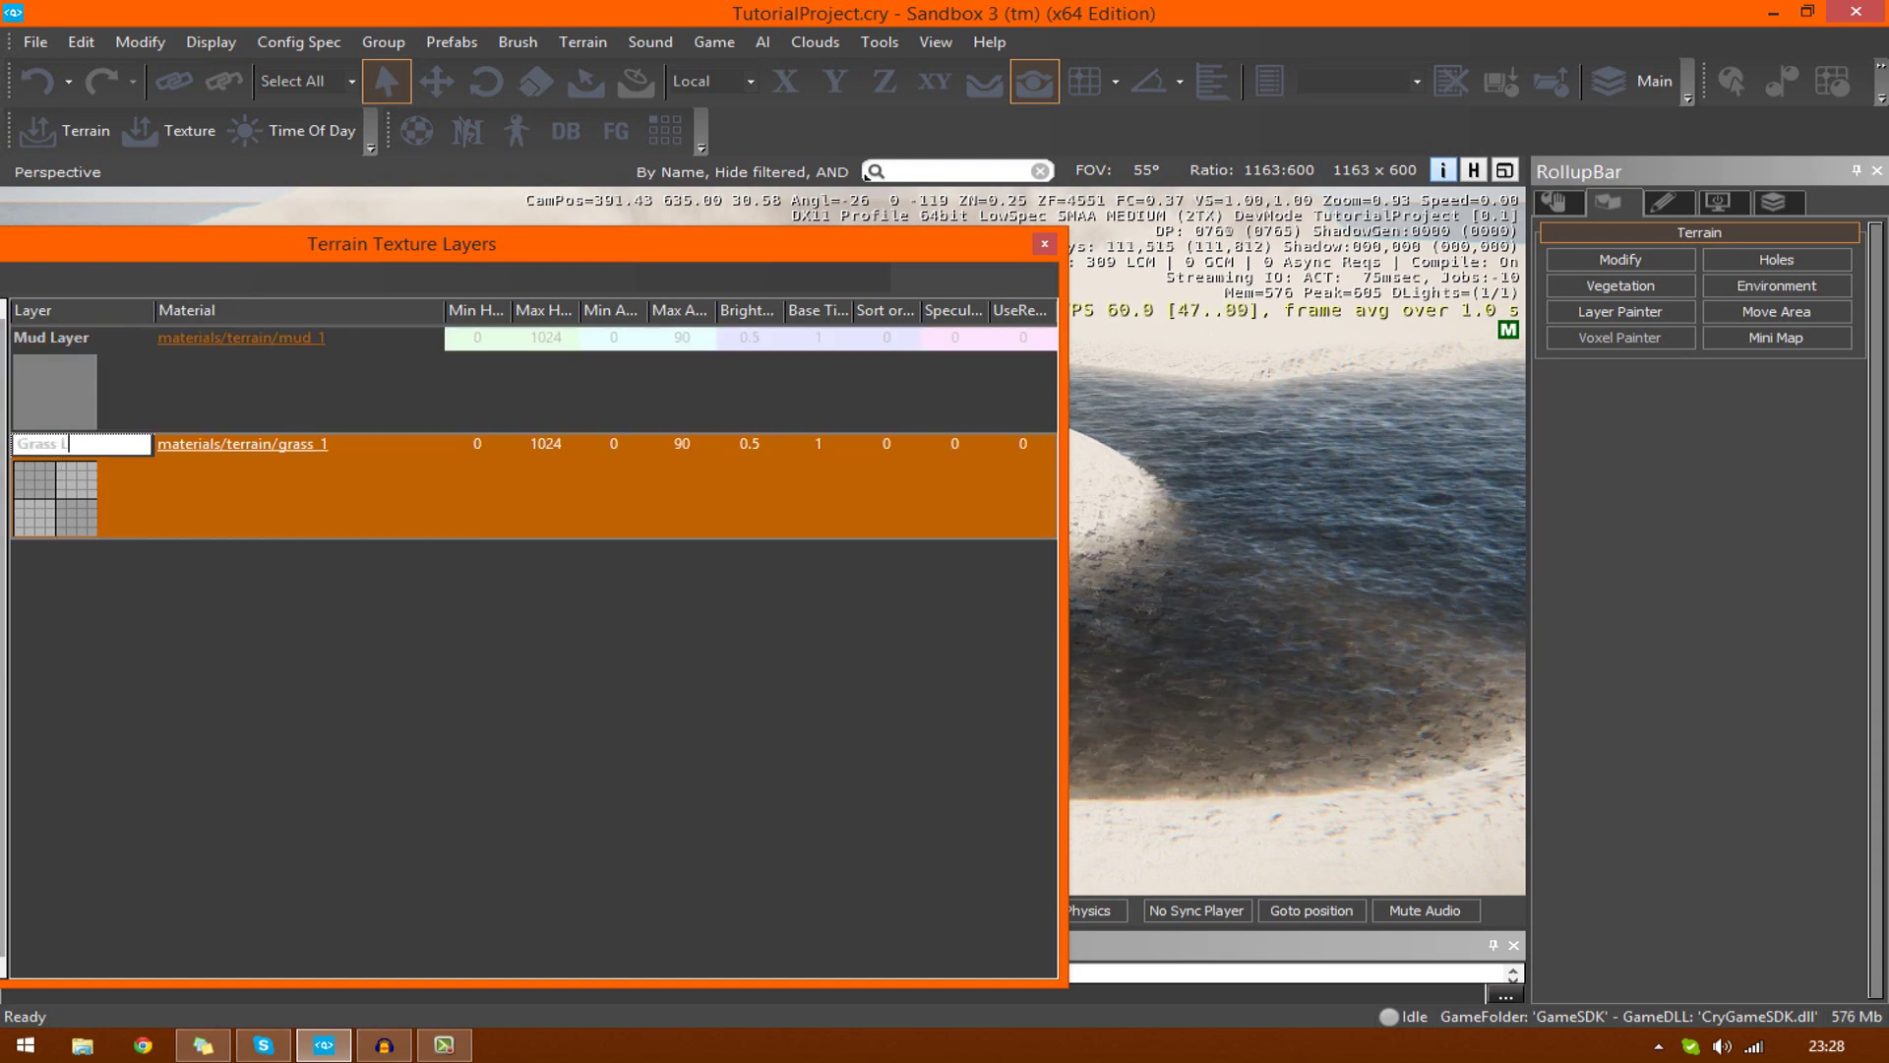
left_click(1045, 244)
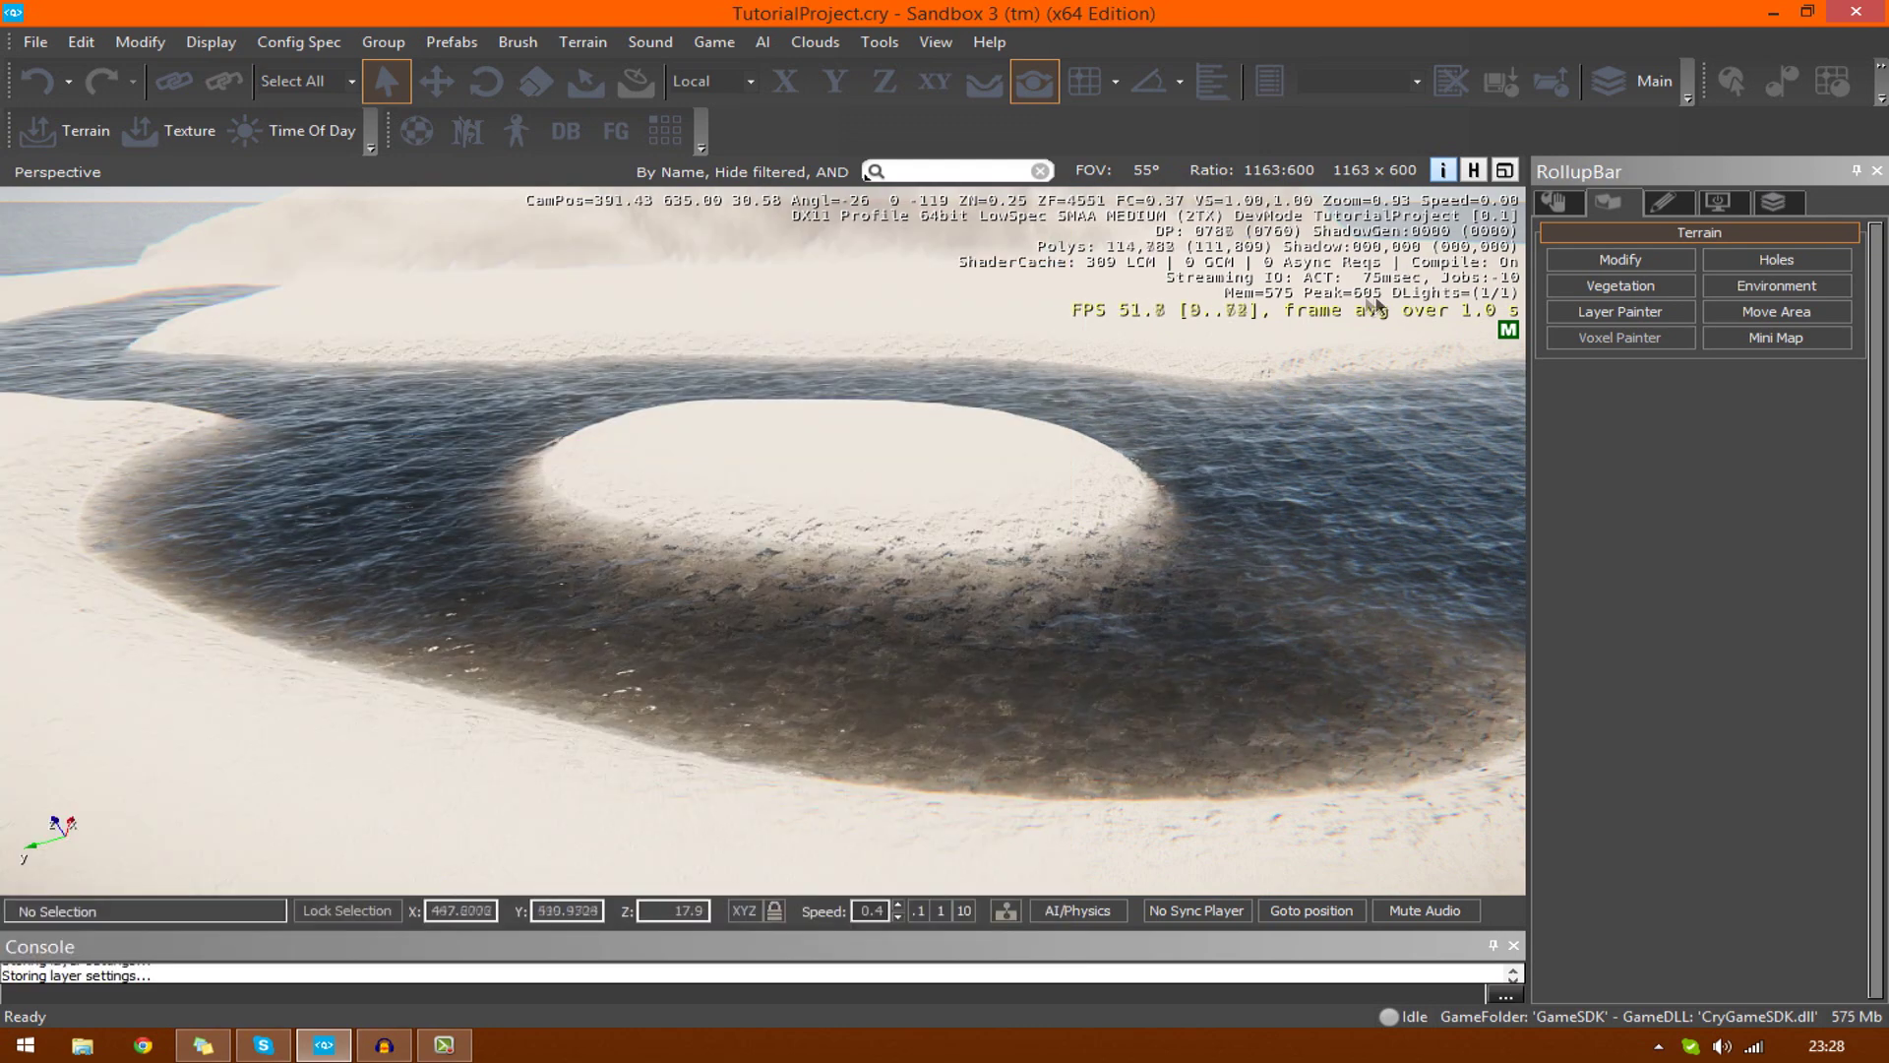
Reopen the Layer Painter and make Grass Layer the active paint layer
left_click(1588, 313)
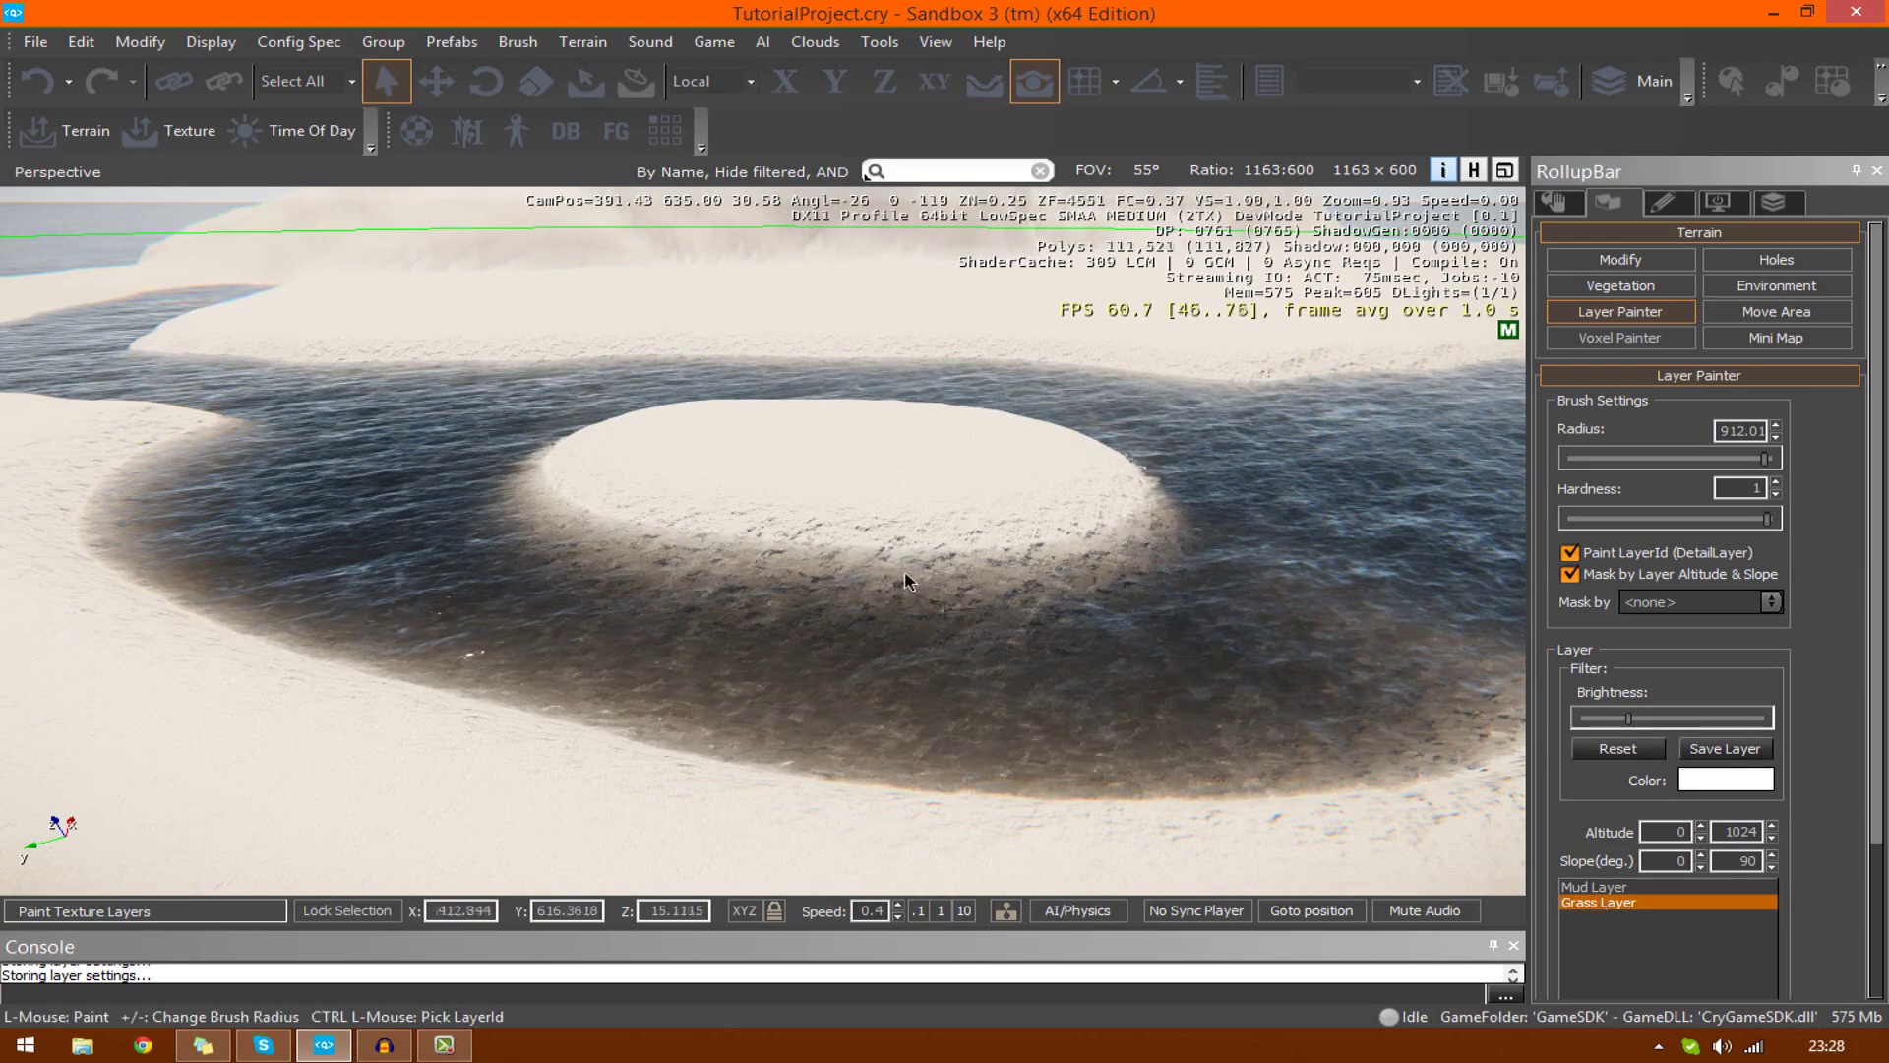
key("w")
right_click_drag(984, 556, 1161, 551)
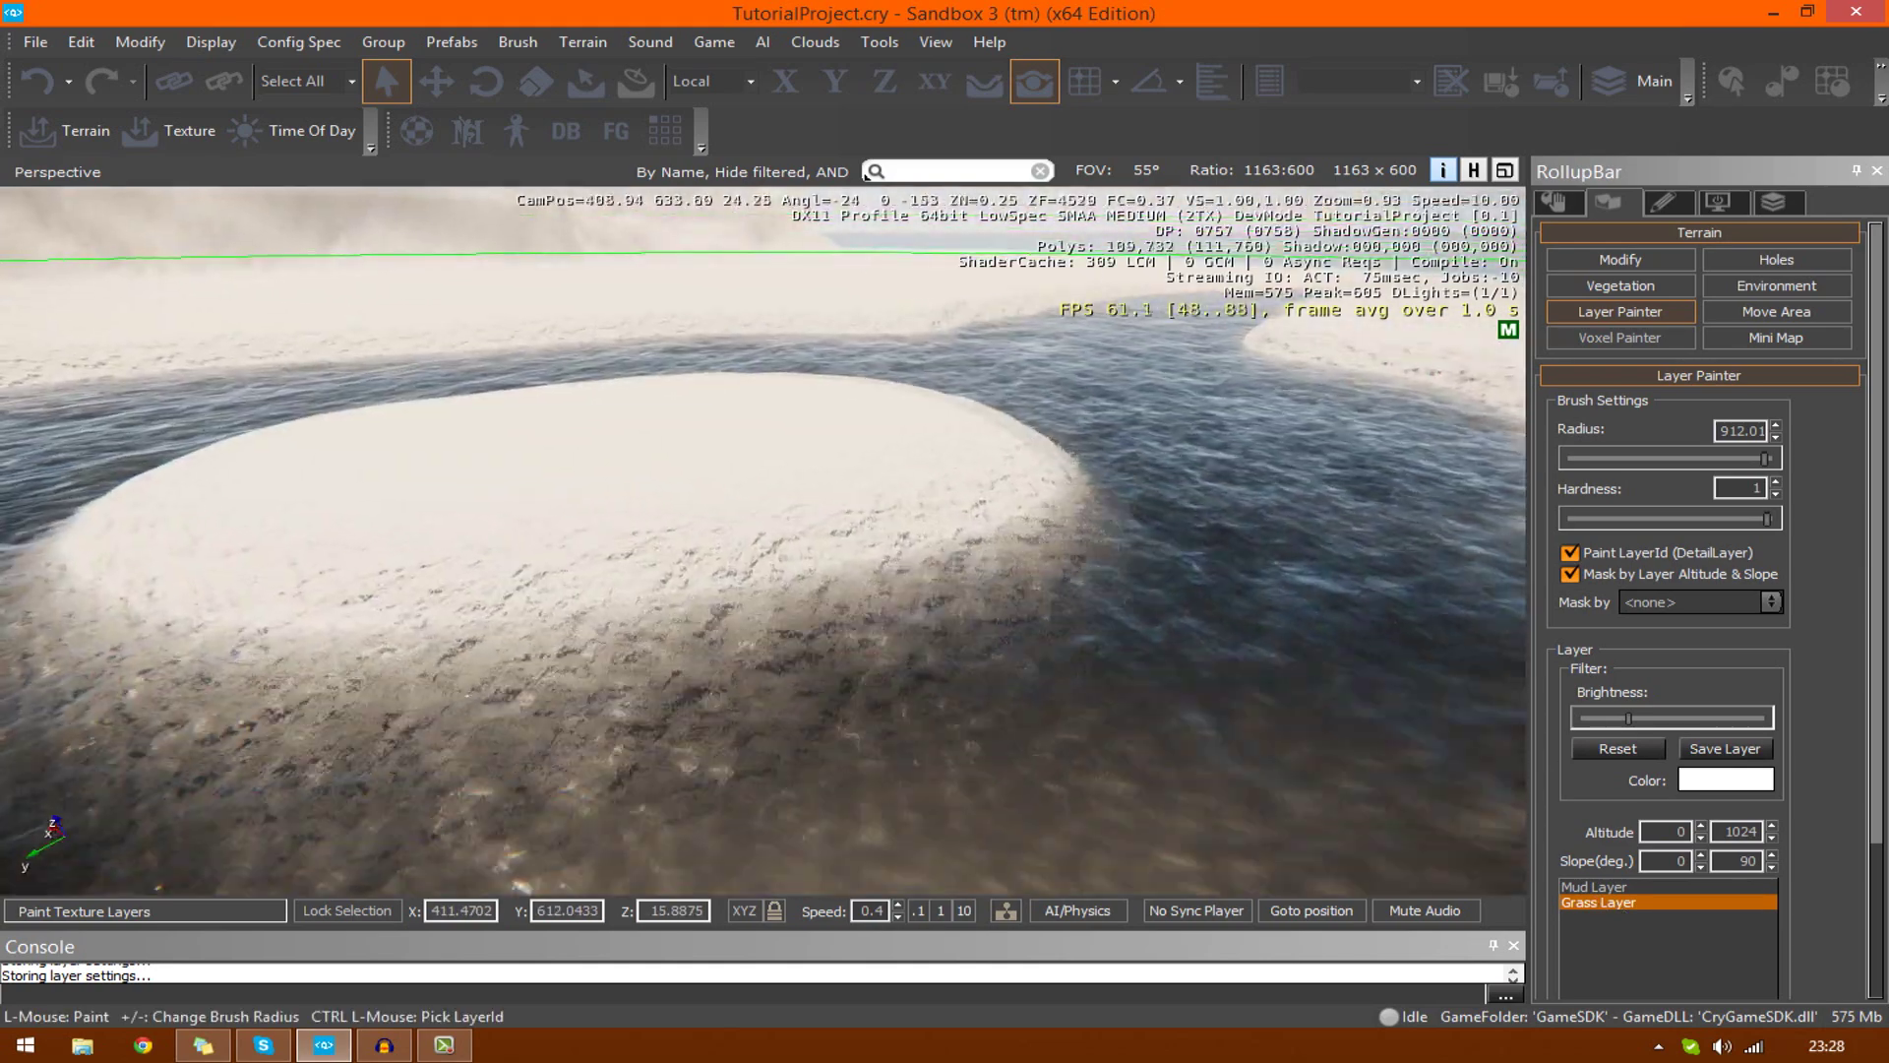
key("s")
left_click(1612, 889)
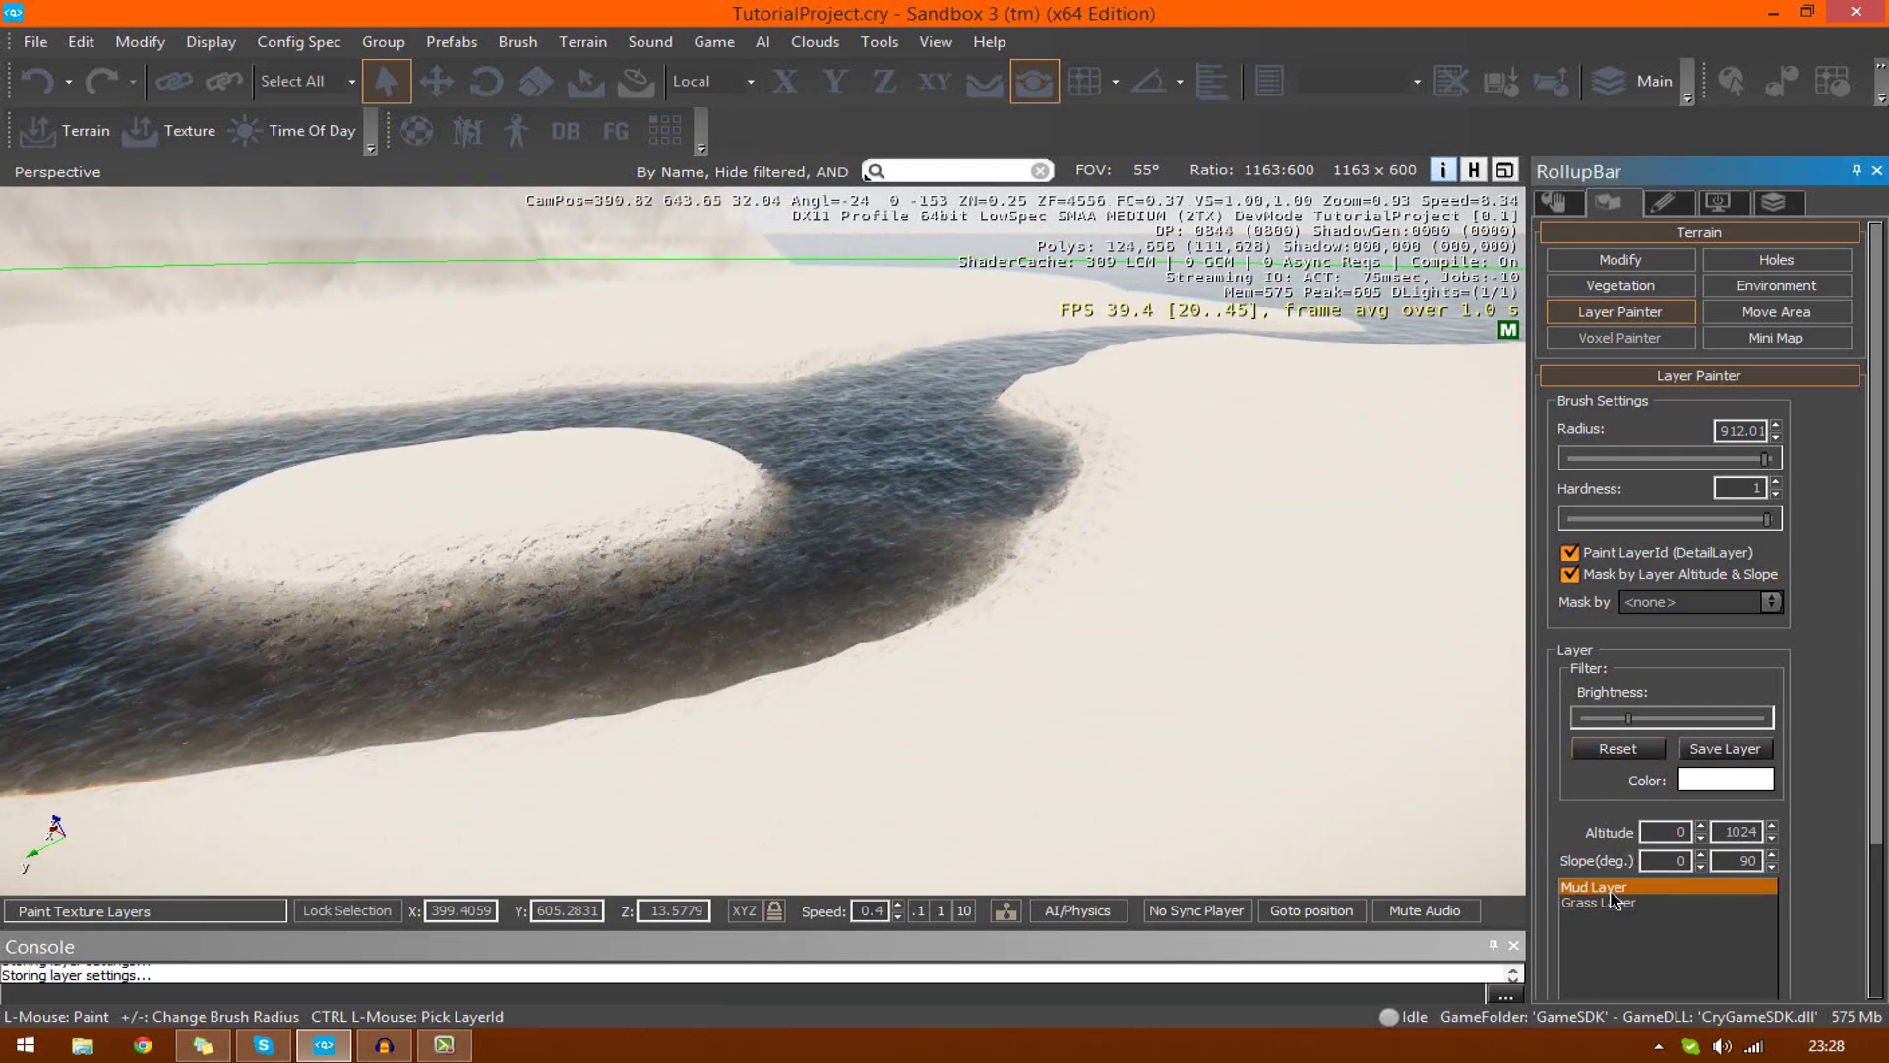
right_click_drag(1491, 644, 1474, 662)
key("w")
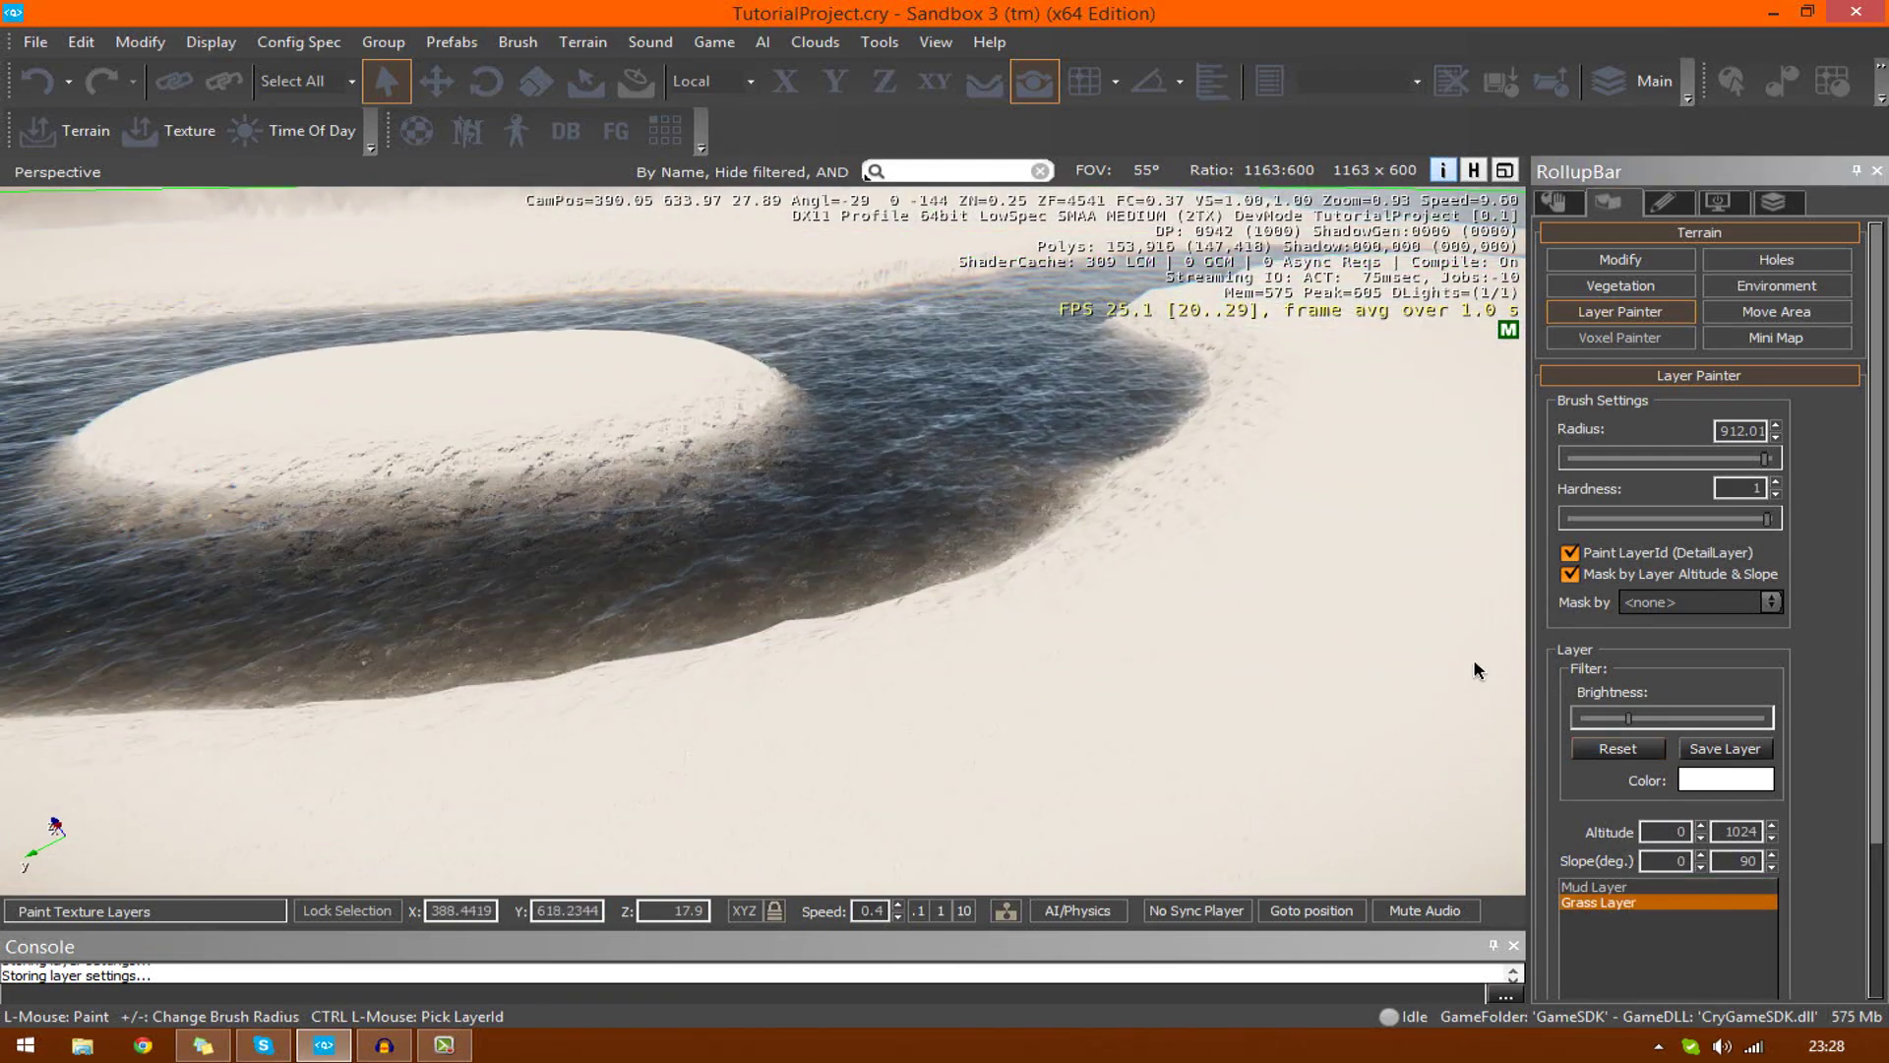
Set the Grass Layer color to dark green with RGB values 8, 53, 1
left_click(1693, 787)
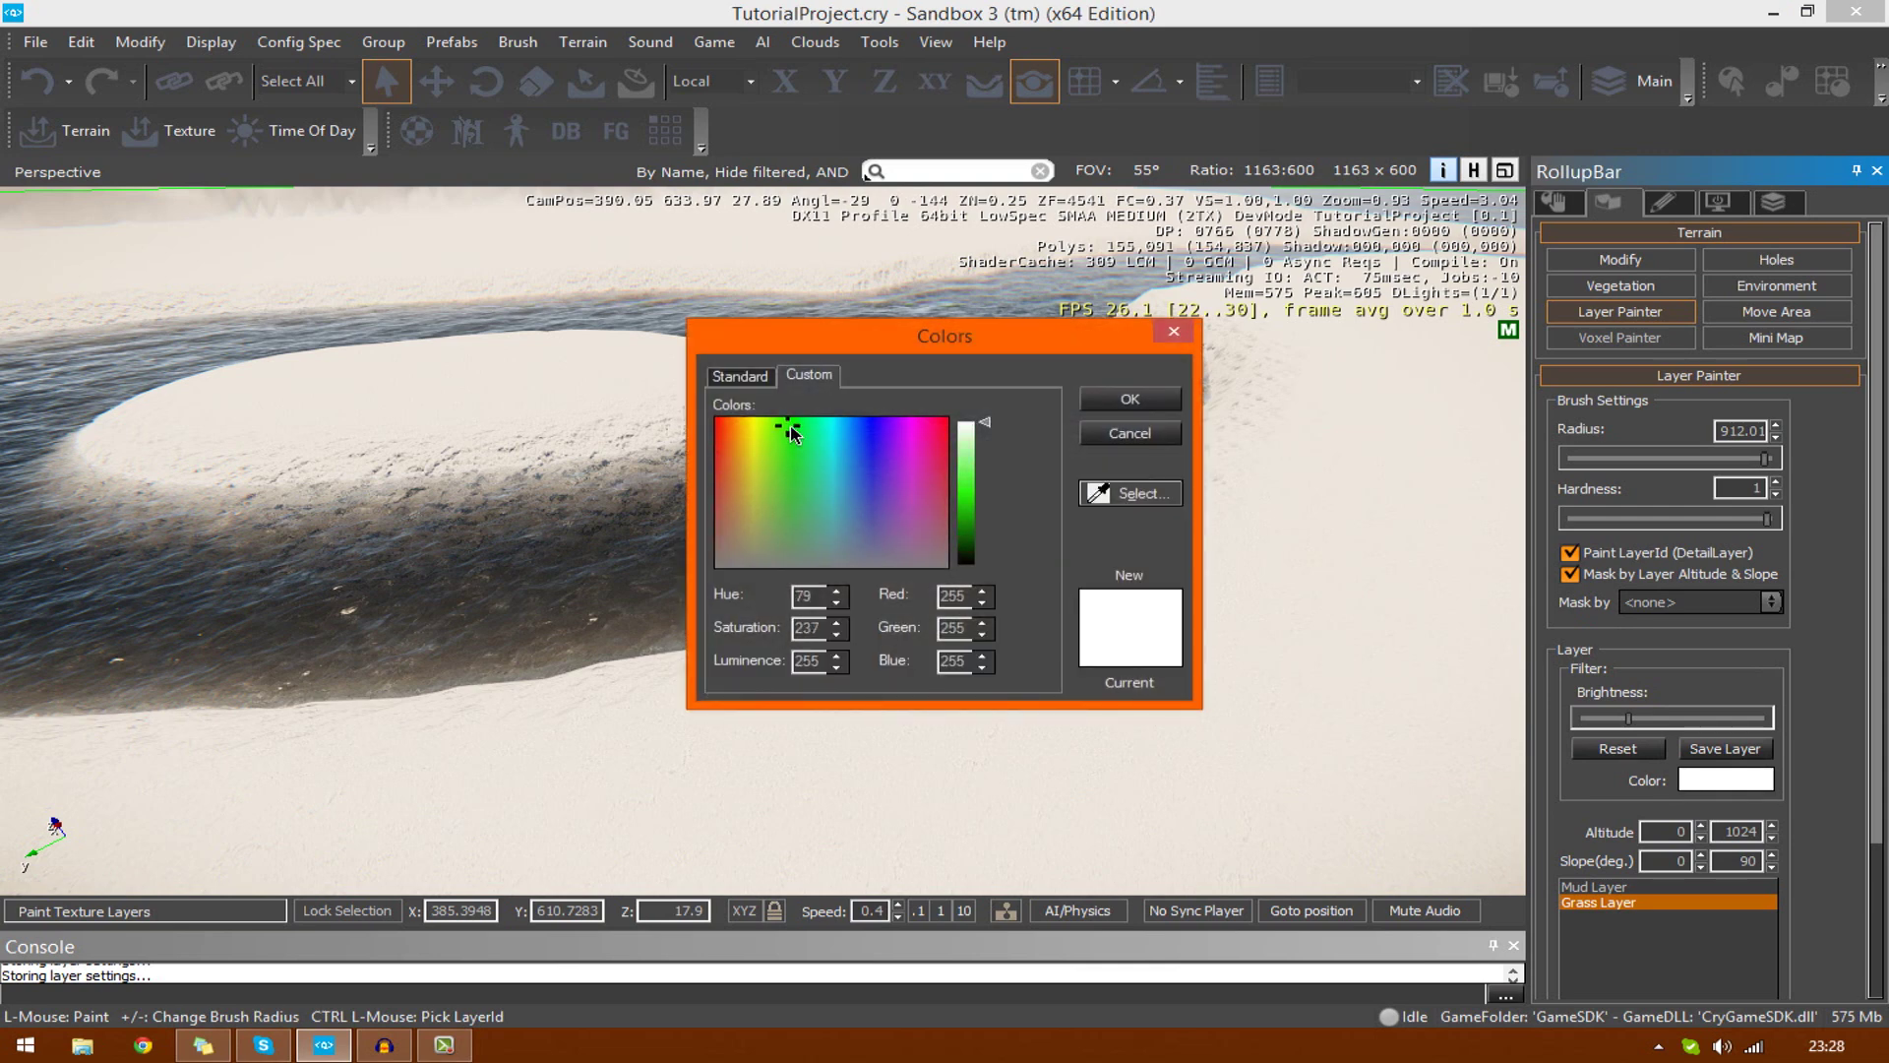
left_click_drag(990, 512, 990, 558)
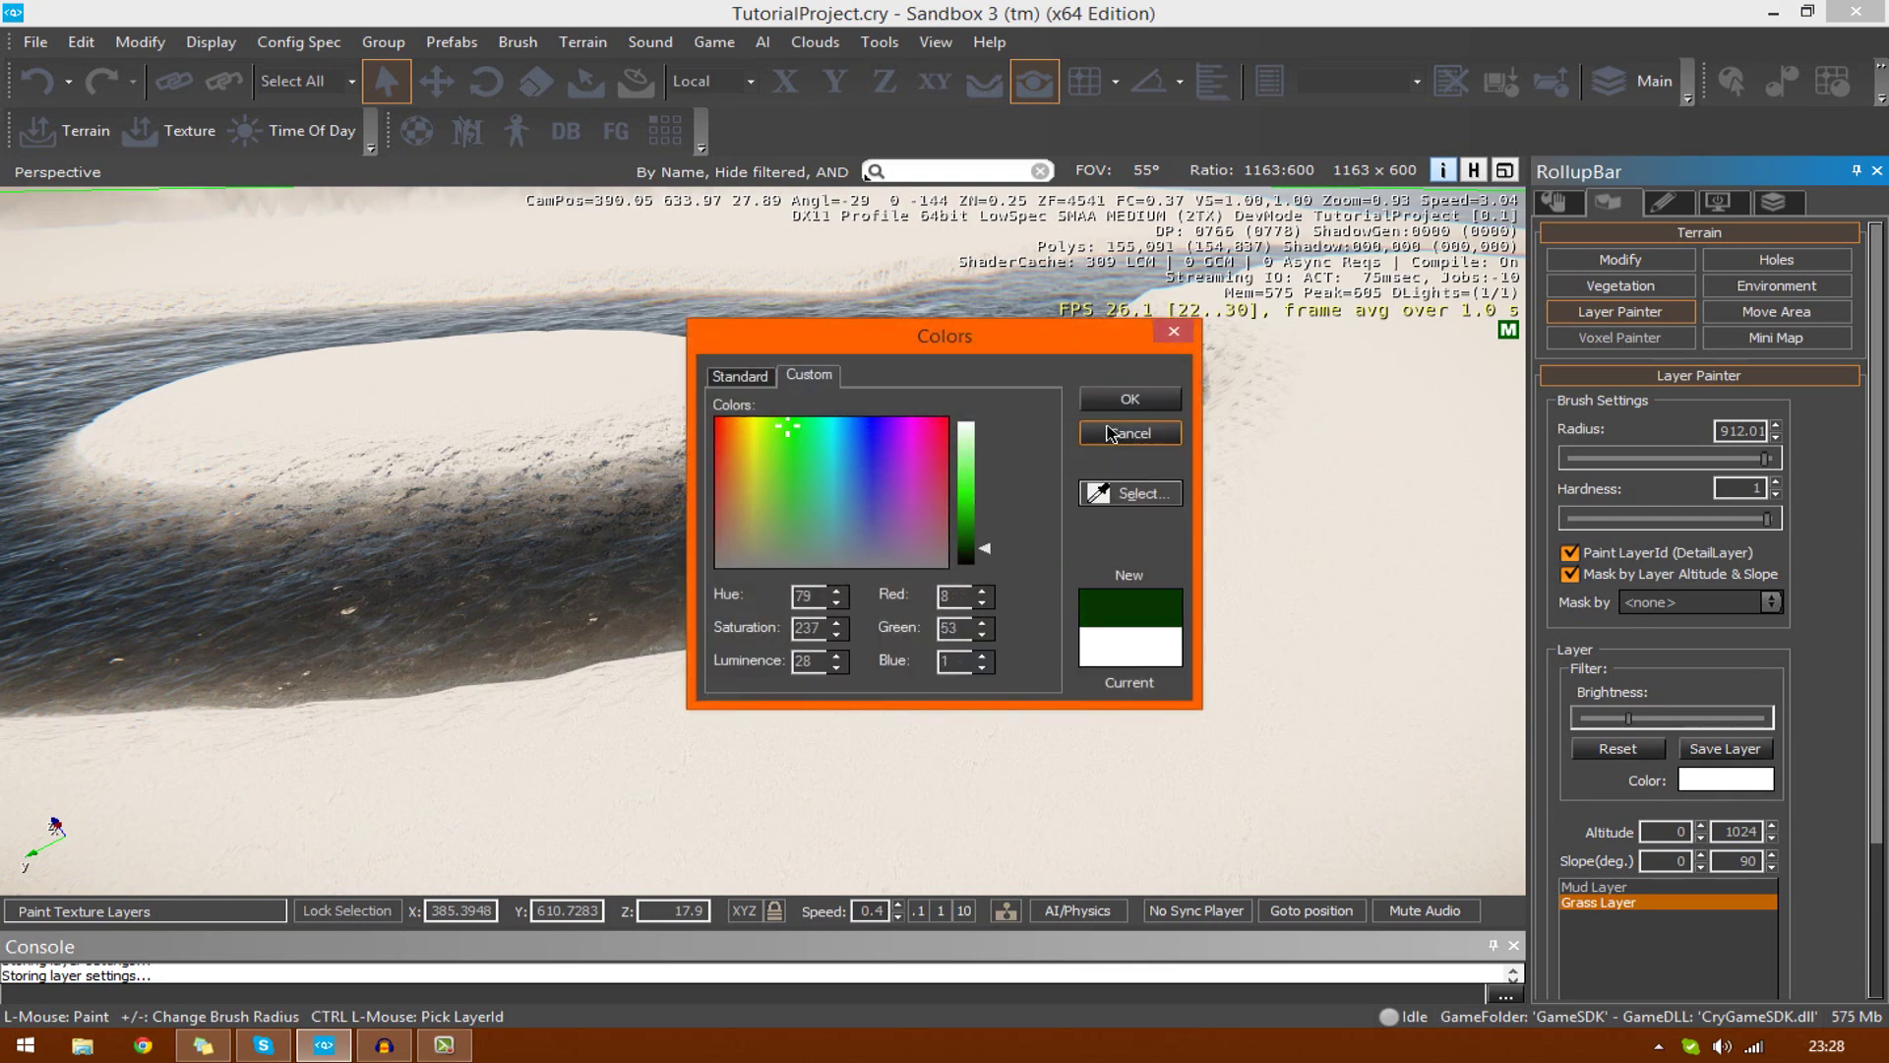
left_click(1128, 402)
Set the brush radius to 17 and paint Grass Layer over the flat land between the river and the mountain
key("s")
right_click_drag(953, 670, 1351, 549)
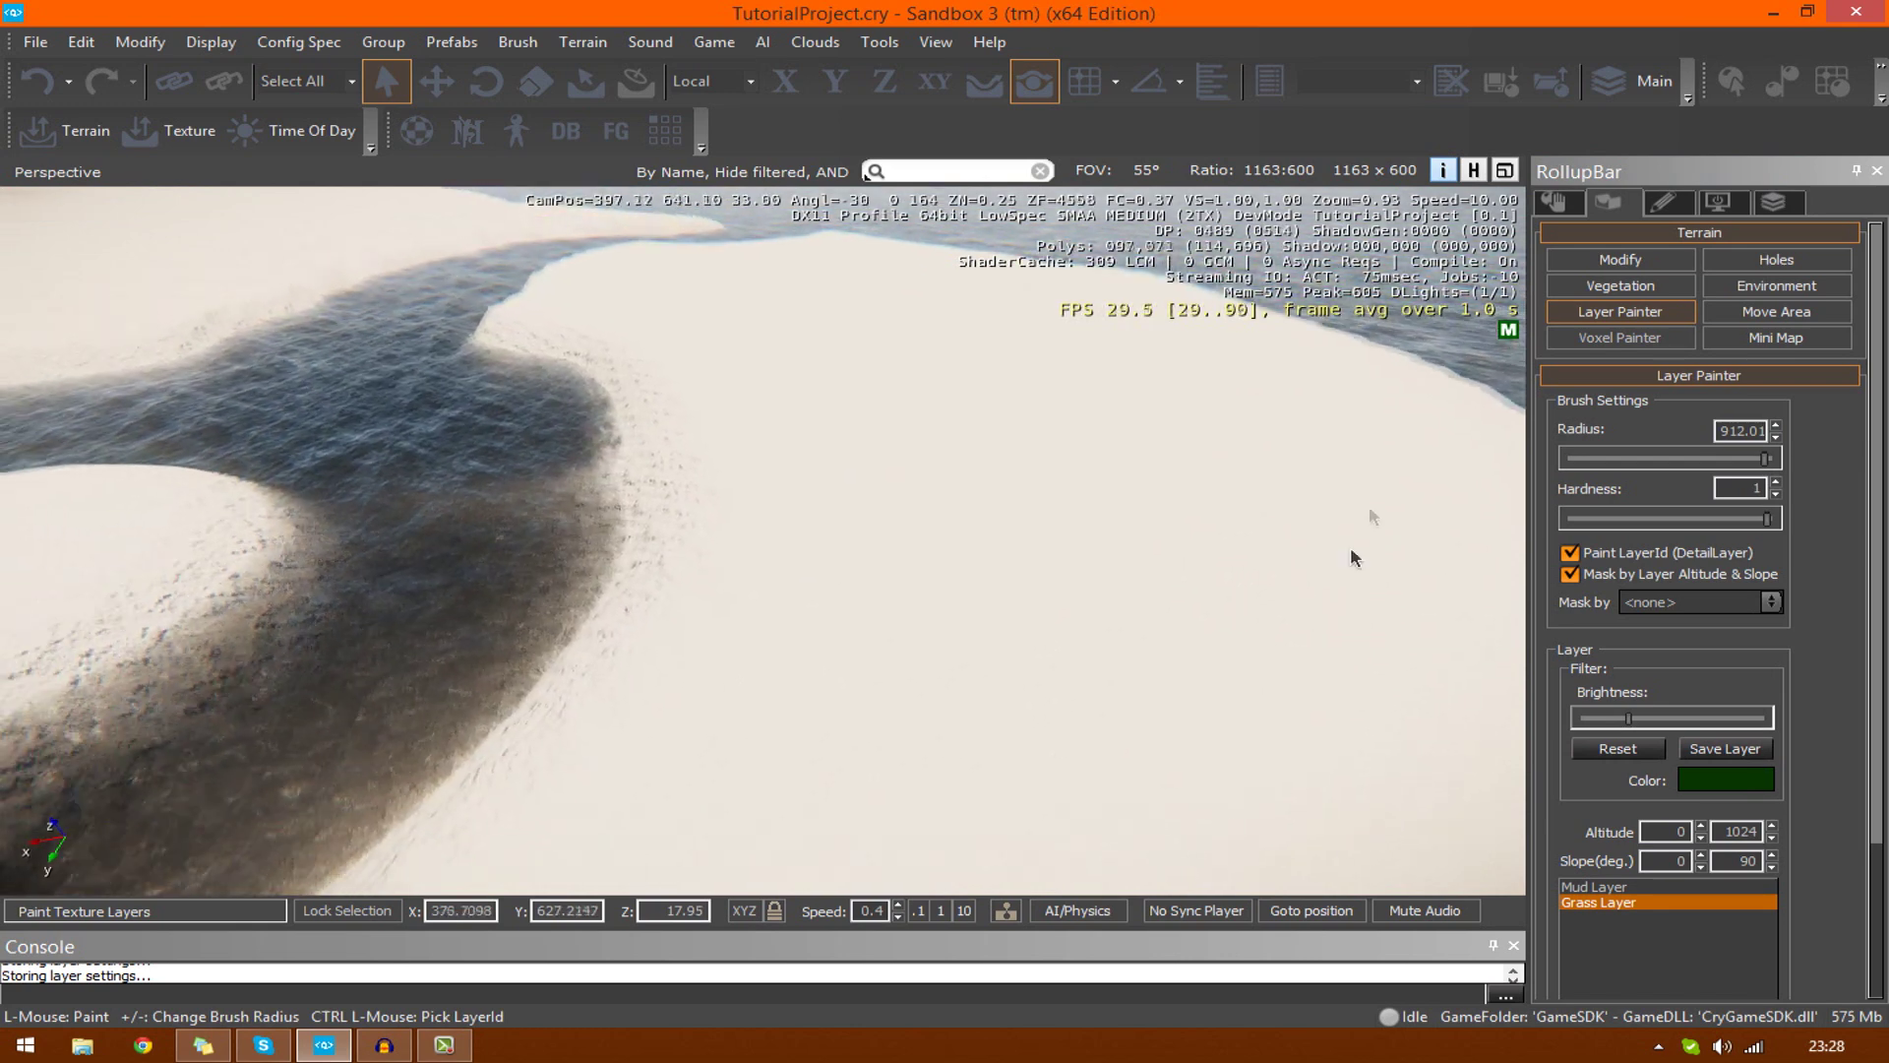
left_click(1650, 464)
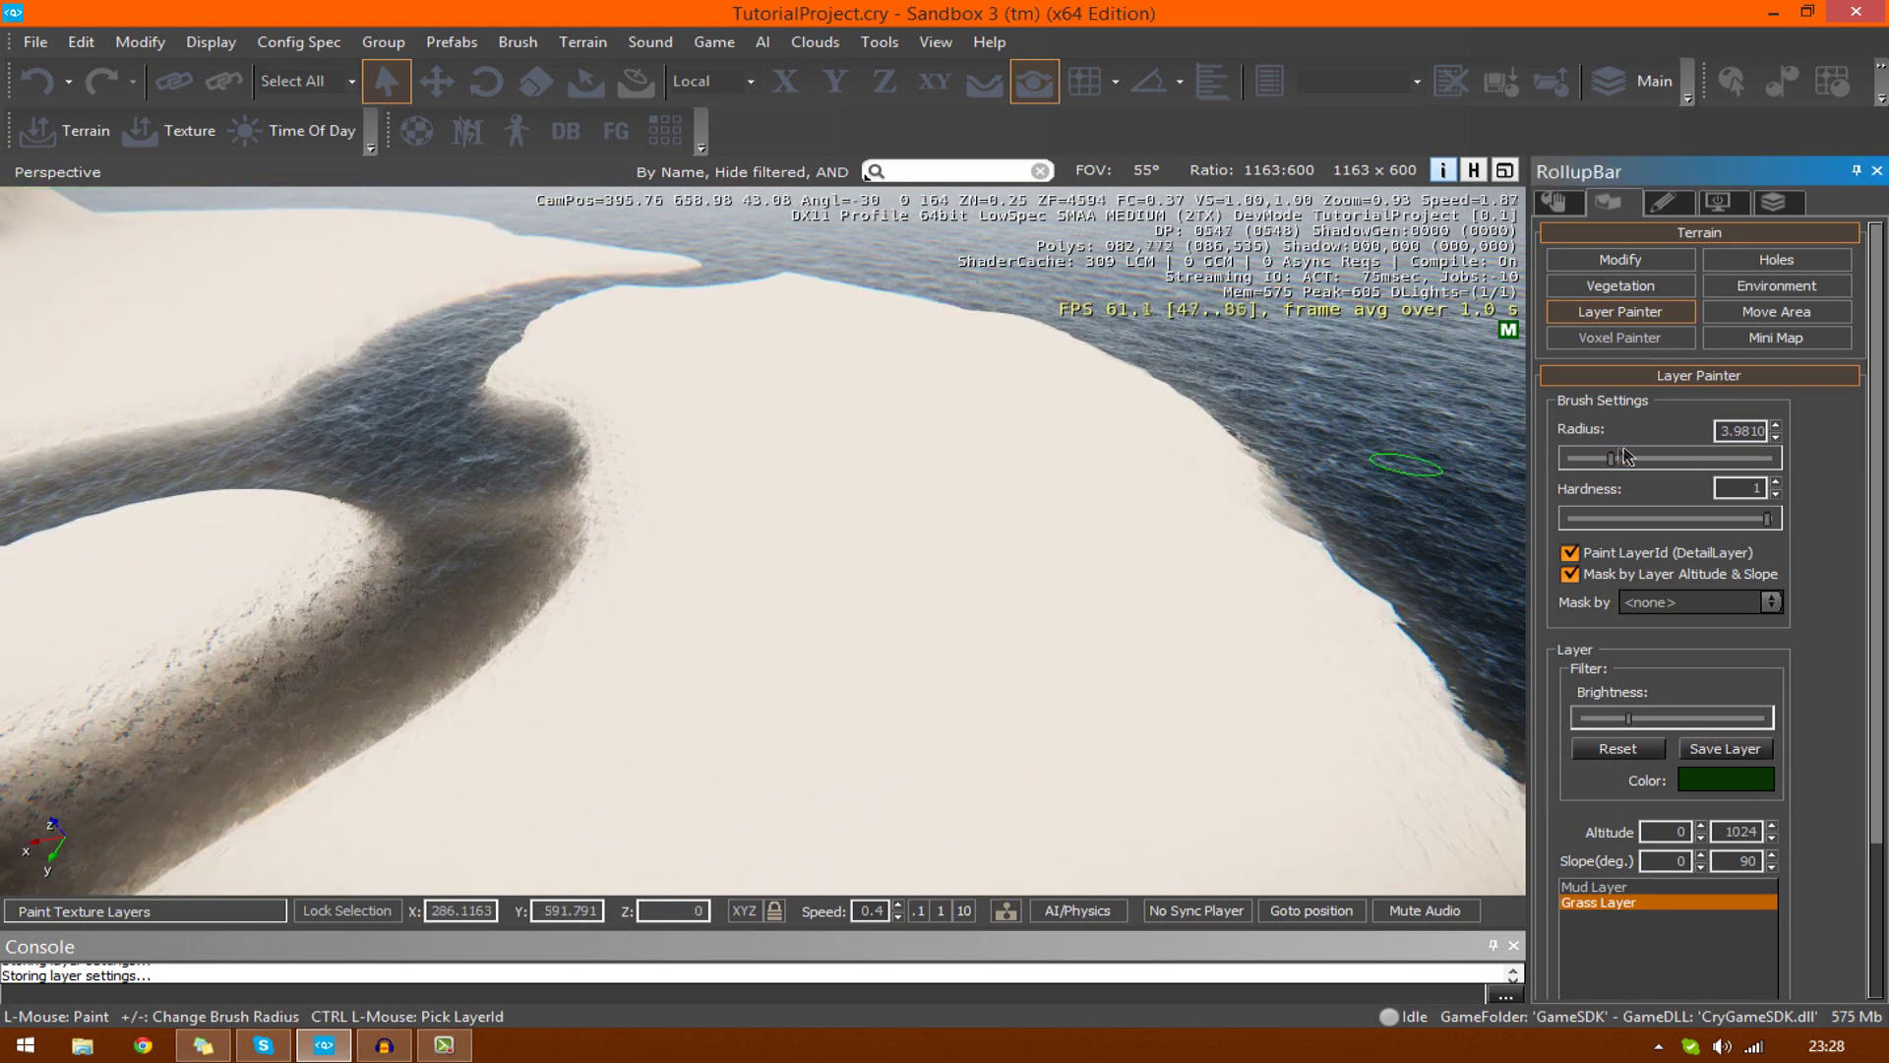
key("w")
right_click_drag(854, 608, 793, 635)
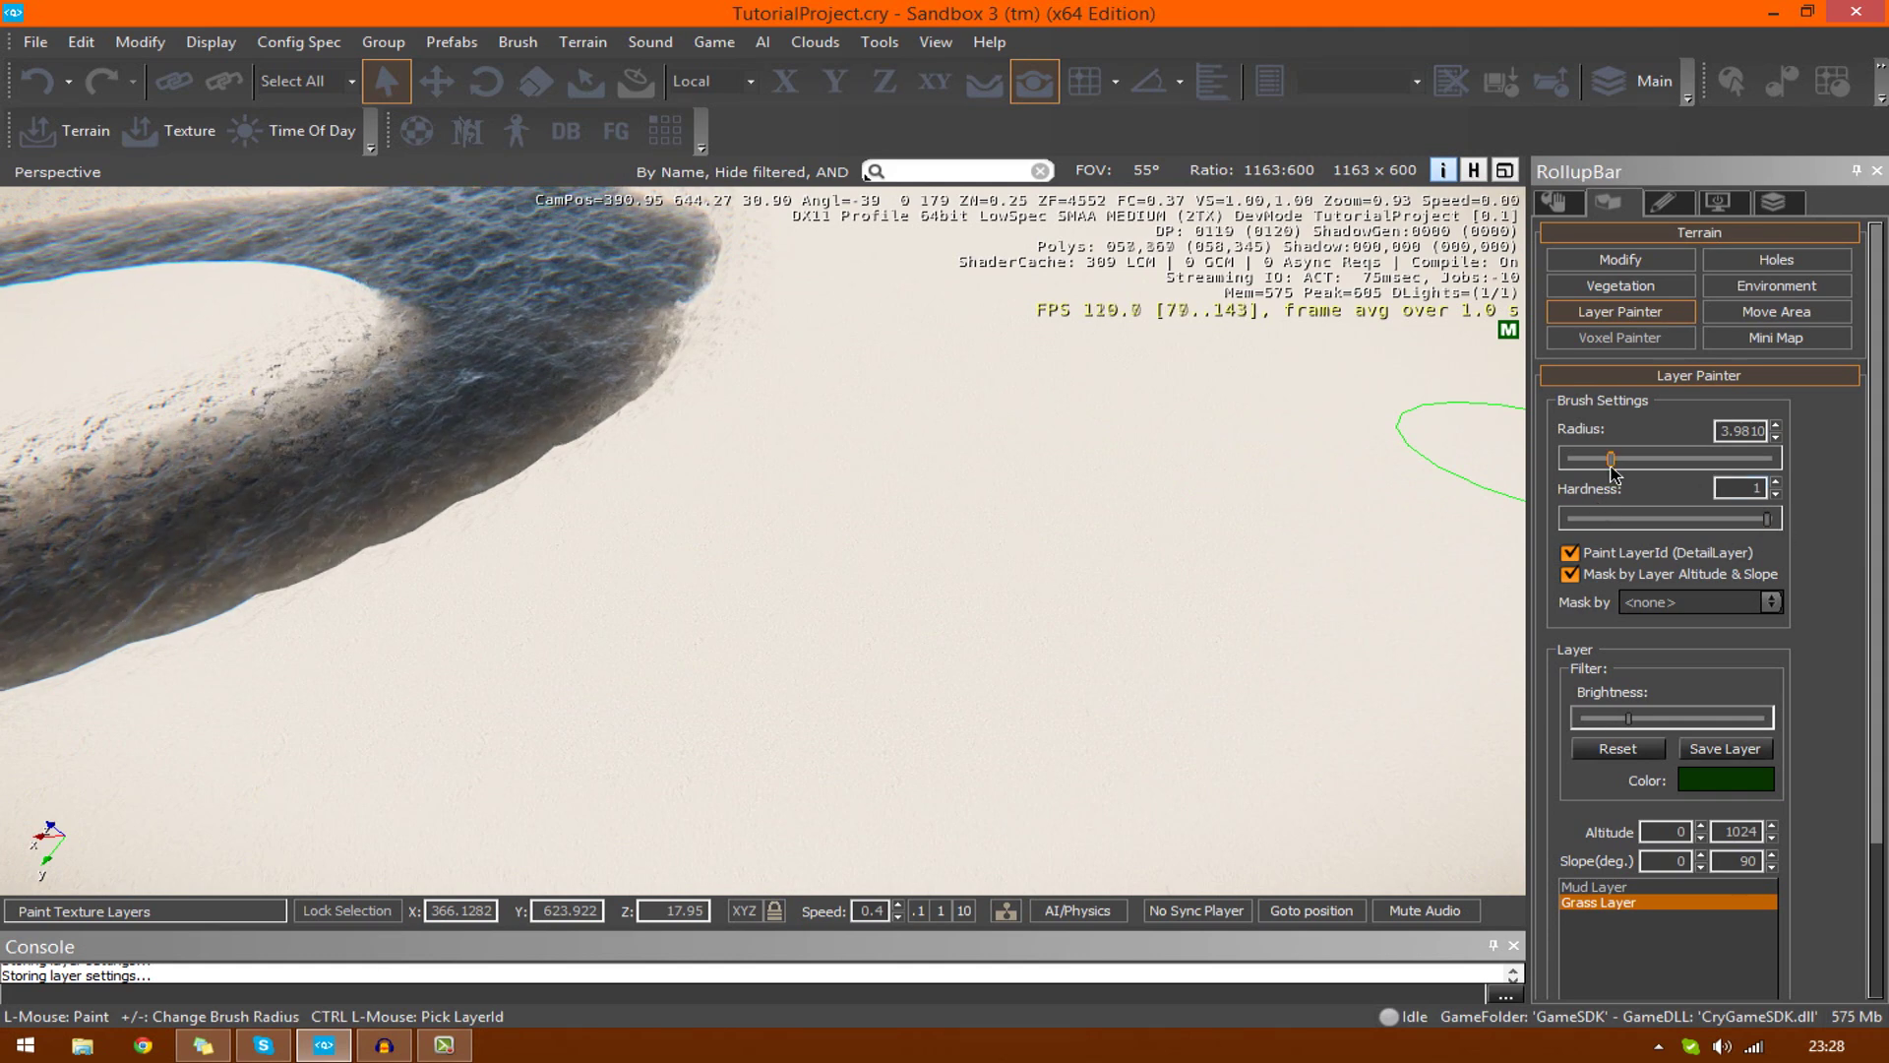
right_click_drag(1013, 492, 1016, 498)
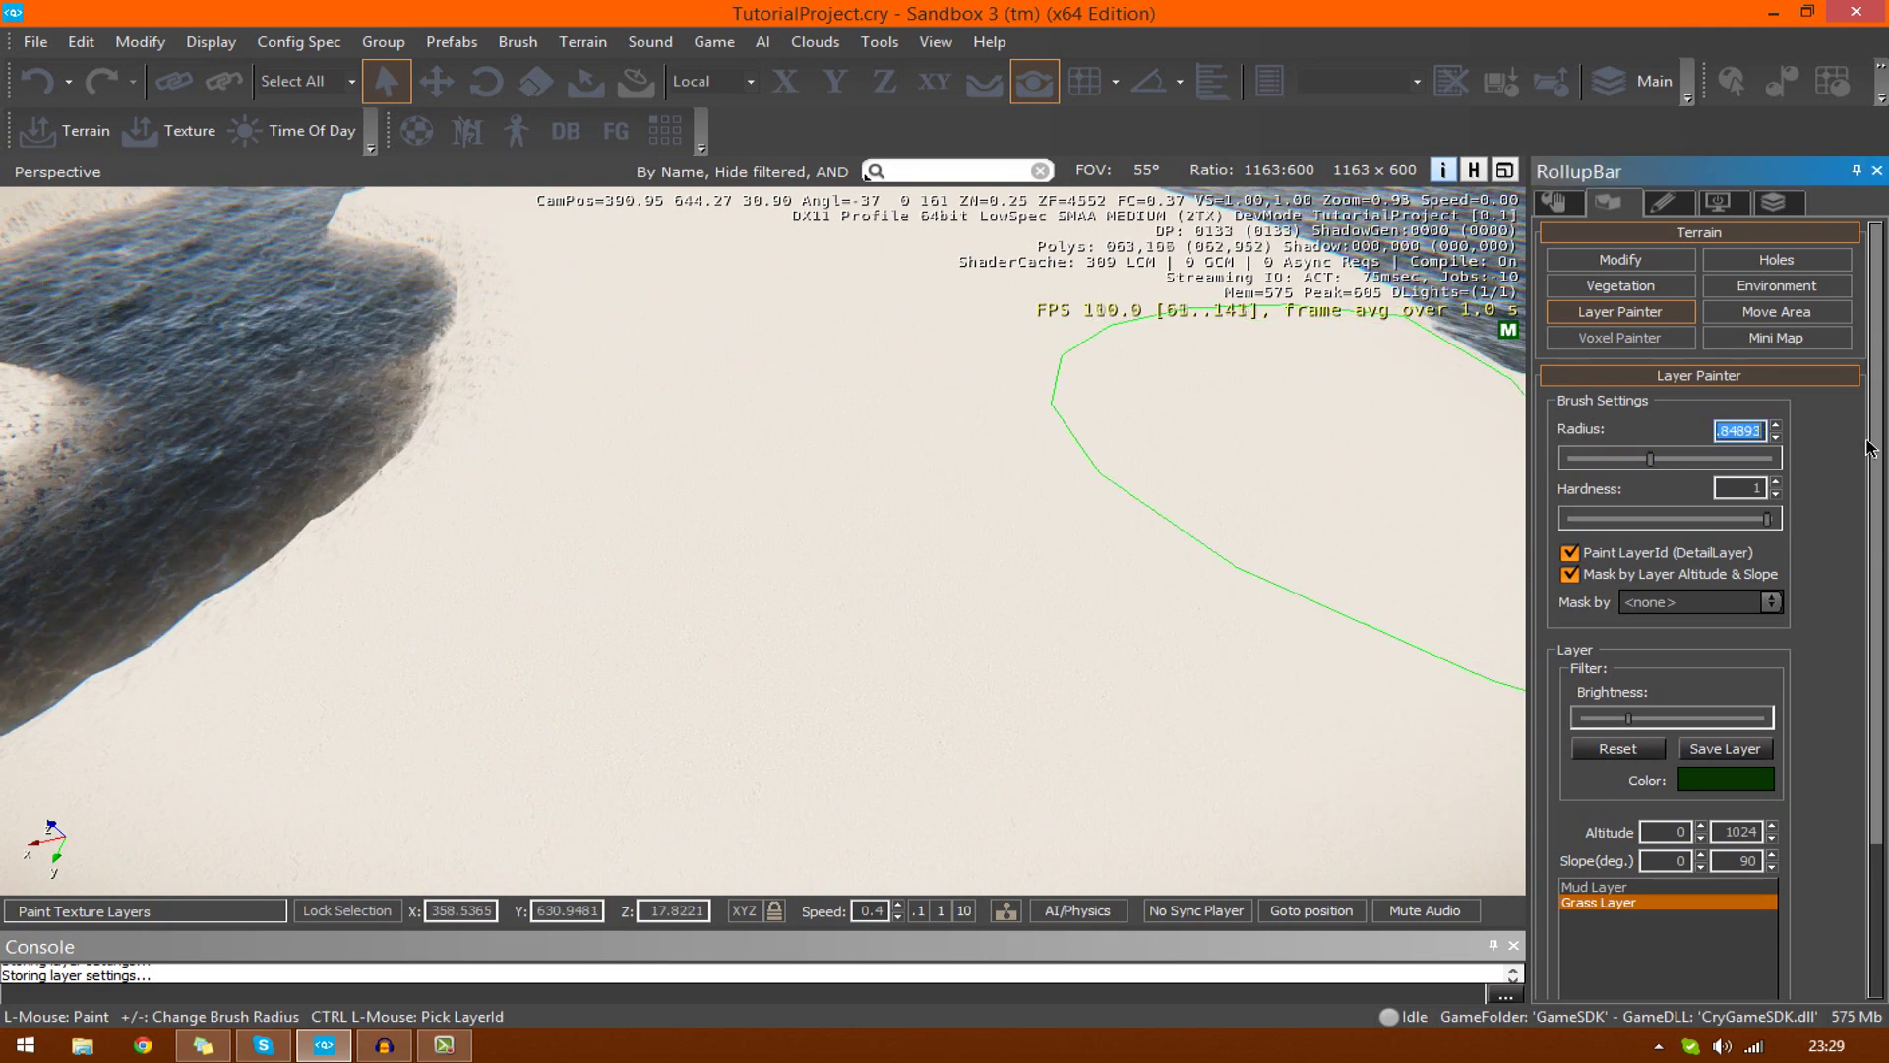
right_click_drag(982, 555, 987, 565)
key("w")
mouse_move(991, 611)
left_mouse_down()
mouse_move(805, 676)
mouse_move(856, 536)
mouse_move(899, 654)
mouse_move(961, 666)
mouse_move(805, 642)
mouse_move(552, 751)
mouse_move(646, 620)
mouse_move(1018, 532)
mouse_move(1127, 615)
mouse_move(1126, 572)
left_mouse_up()
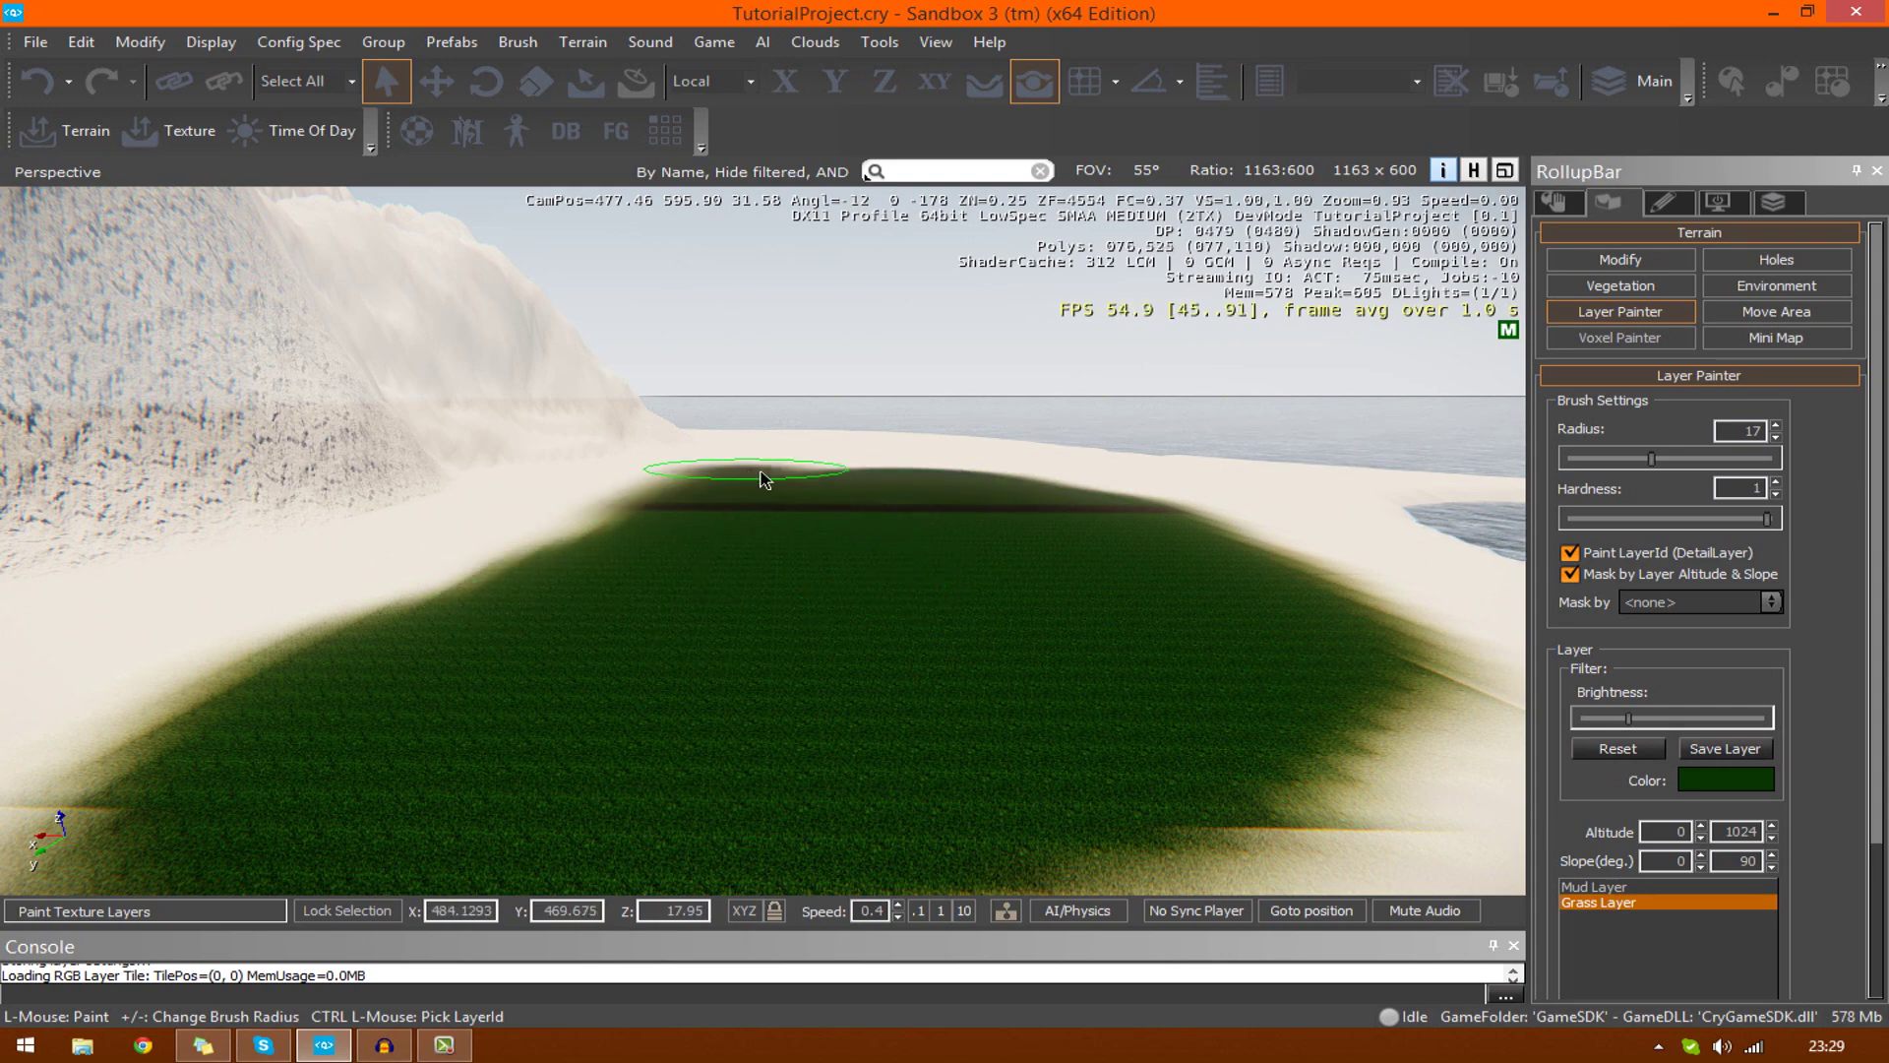
Extend the painted grass toward the shore and lower the Grass Layer's filter brightness
key("w")
right_click_drag(728, 557, 738, 555)
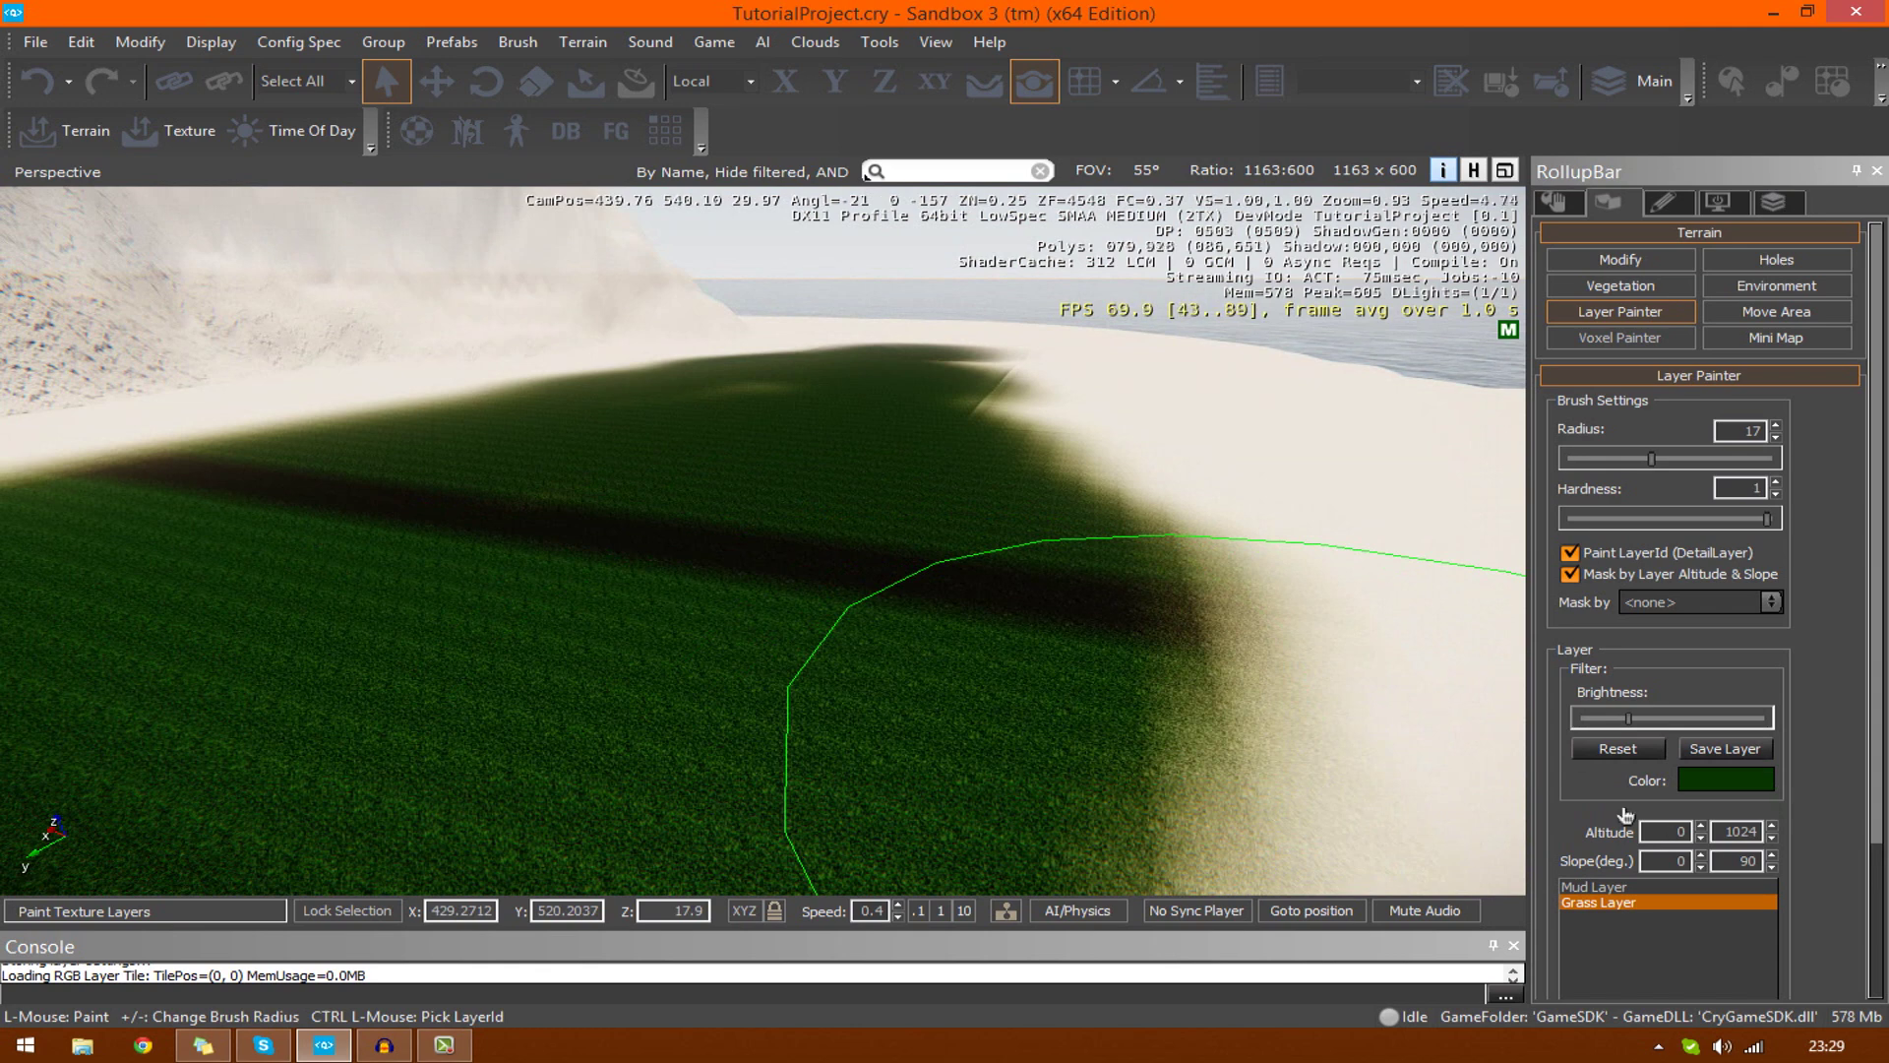
mouse_move(1051, 548)
left_mouse_down()
mouse_move(1054, 417)
mouse_move(1160, 463)
mouse_move(1168, 414)
mouse_move(1075, 385)
left_mouse_up()
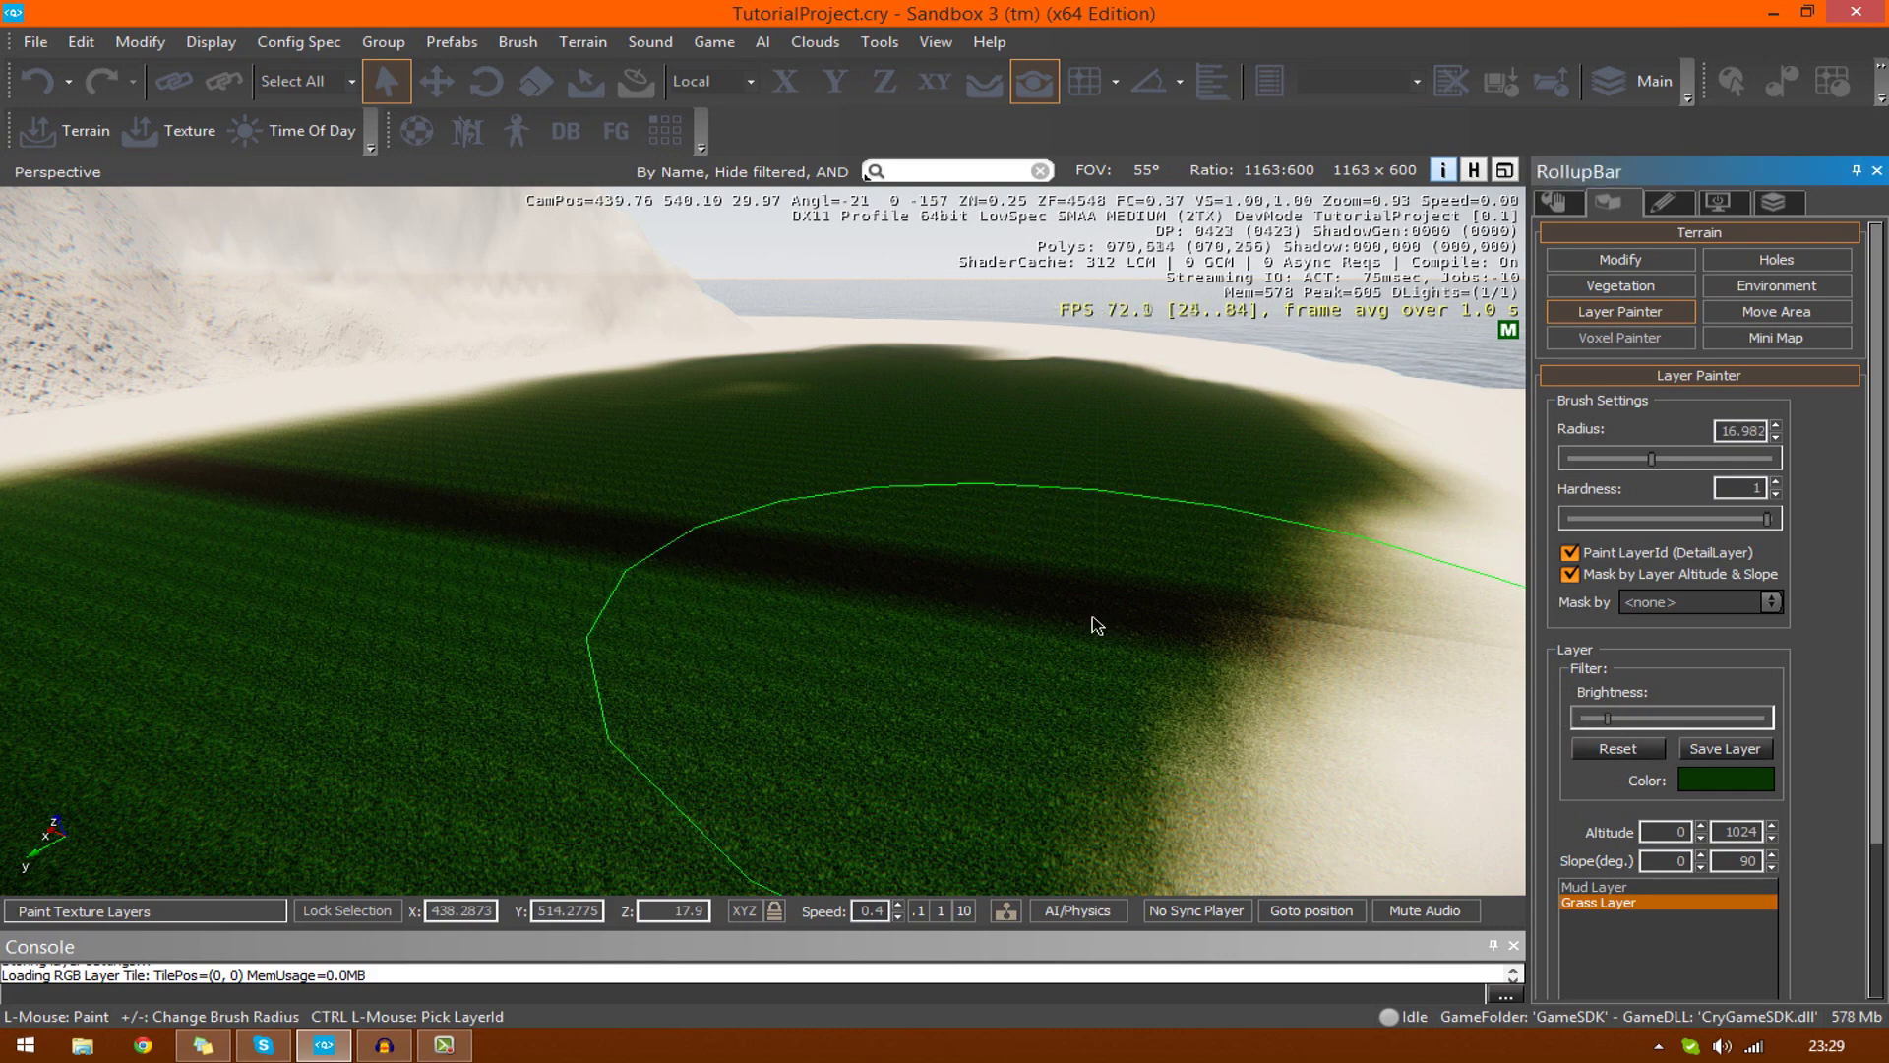
mouse_move(1094, 618)
left_mouse_down()
mouse_move(850, 574)
mouse_move(676, 660)
mouse_move(529, 542)
mouse_move(850, 413)
mouse_move(1141, 583)
mouse_move(876, 665)
left_mouse_up()
Paint more darkened grass along the coastal side of the land, leaving a bare strip beside the water
right_click_drag(871, 661, 654, 590)
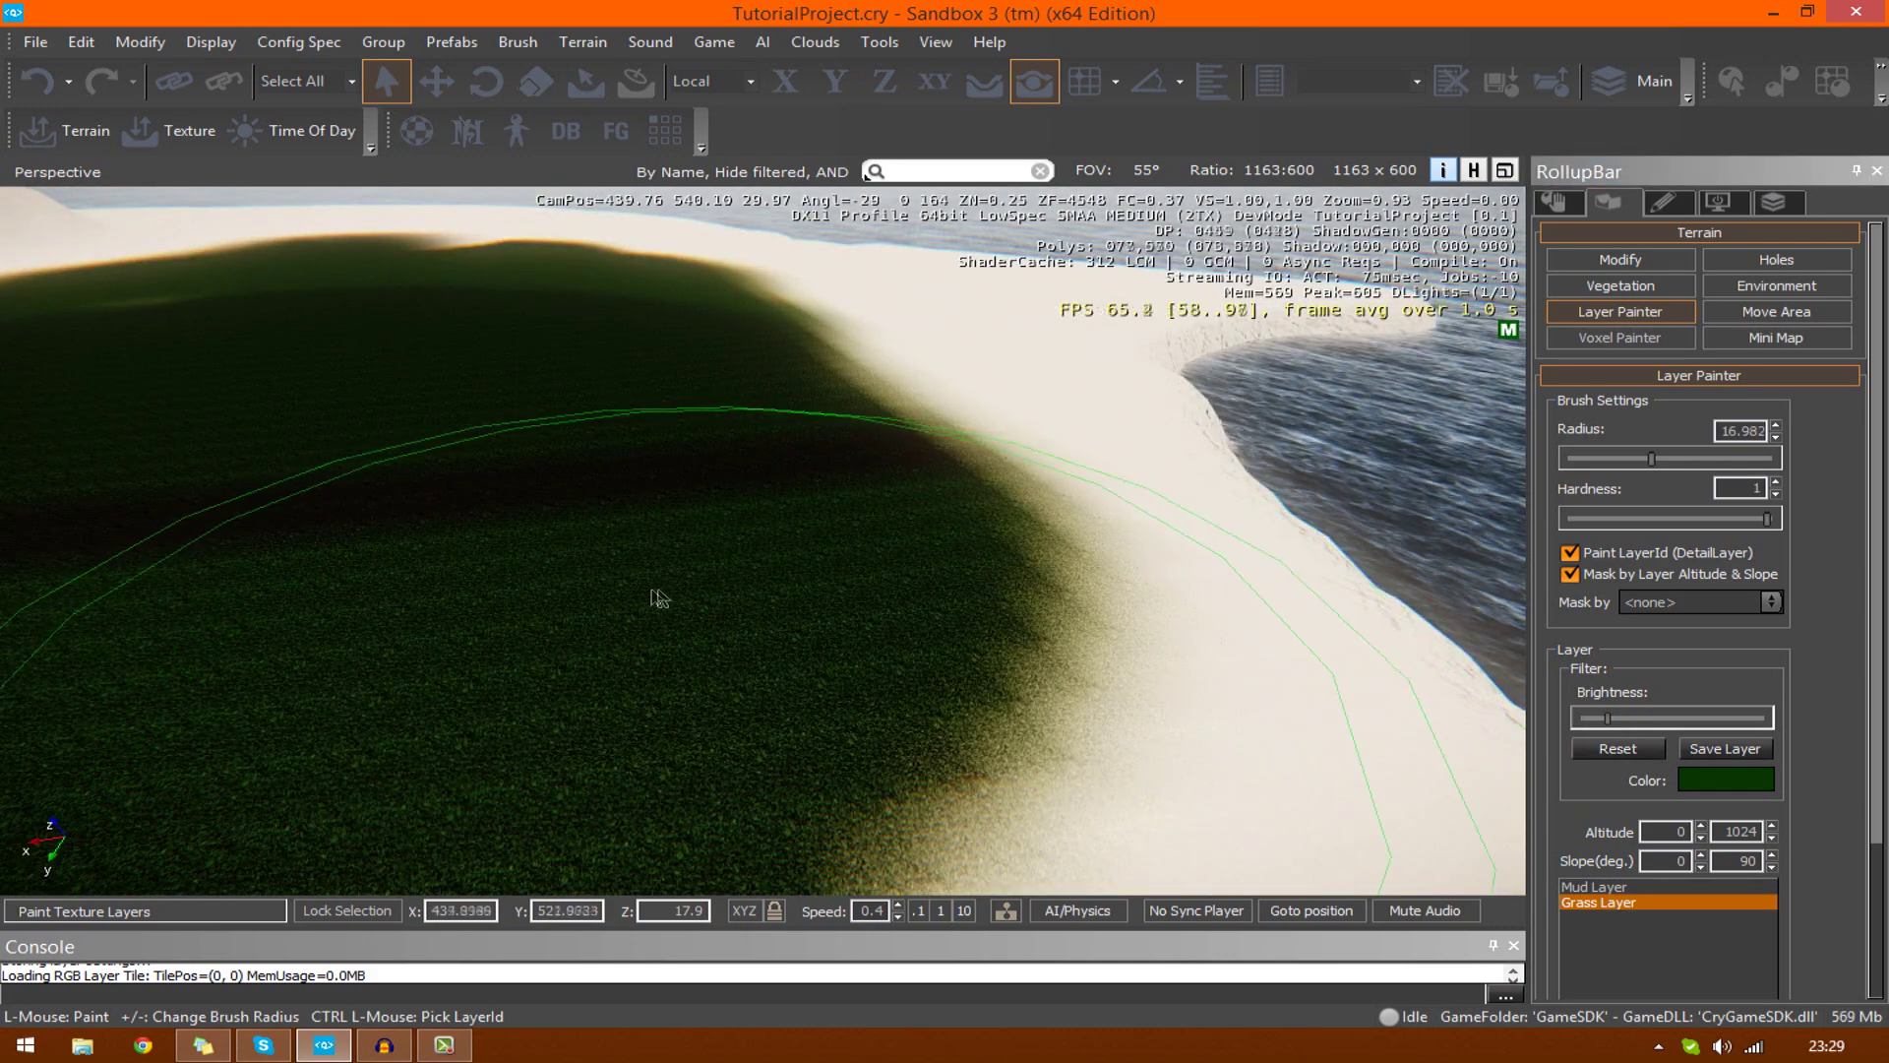
mouse_move(653, 594)
left_mouse_down()
mouse_move(591, 583)
mouse_move(647, 655)
mouse_move(706, 652)
left_mouse_up()
key("a")
key("w")
mouse_move(710, 649)
right_mouse_down()
mouse_move(753, 625)
mouse_move(753, 585)
mouse_move(679, 629)
mouse_move(559, 614)
right_mouse_up()
key("w")
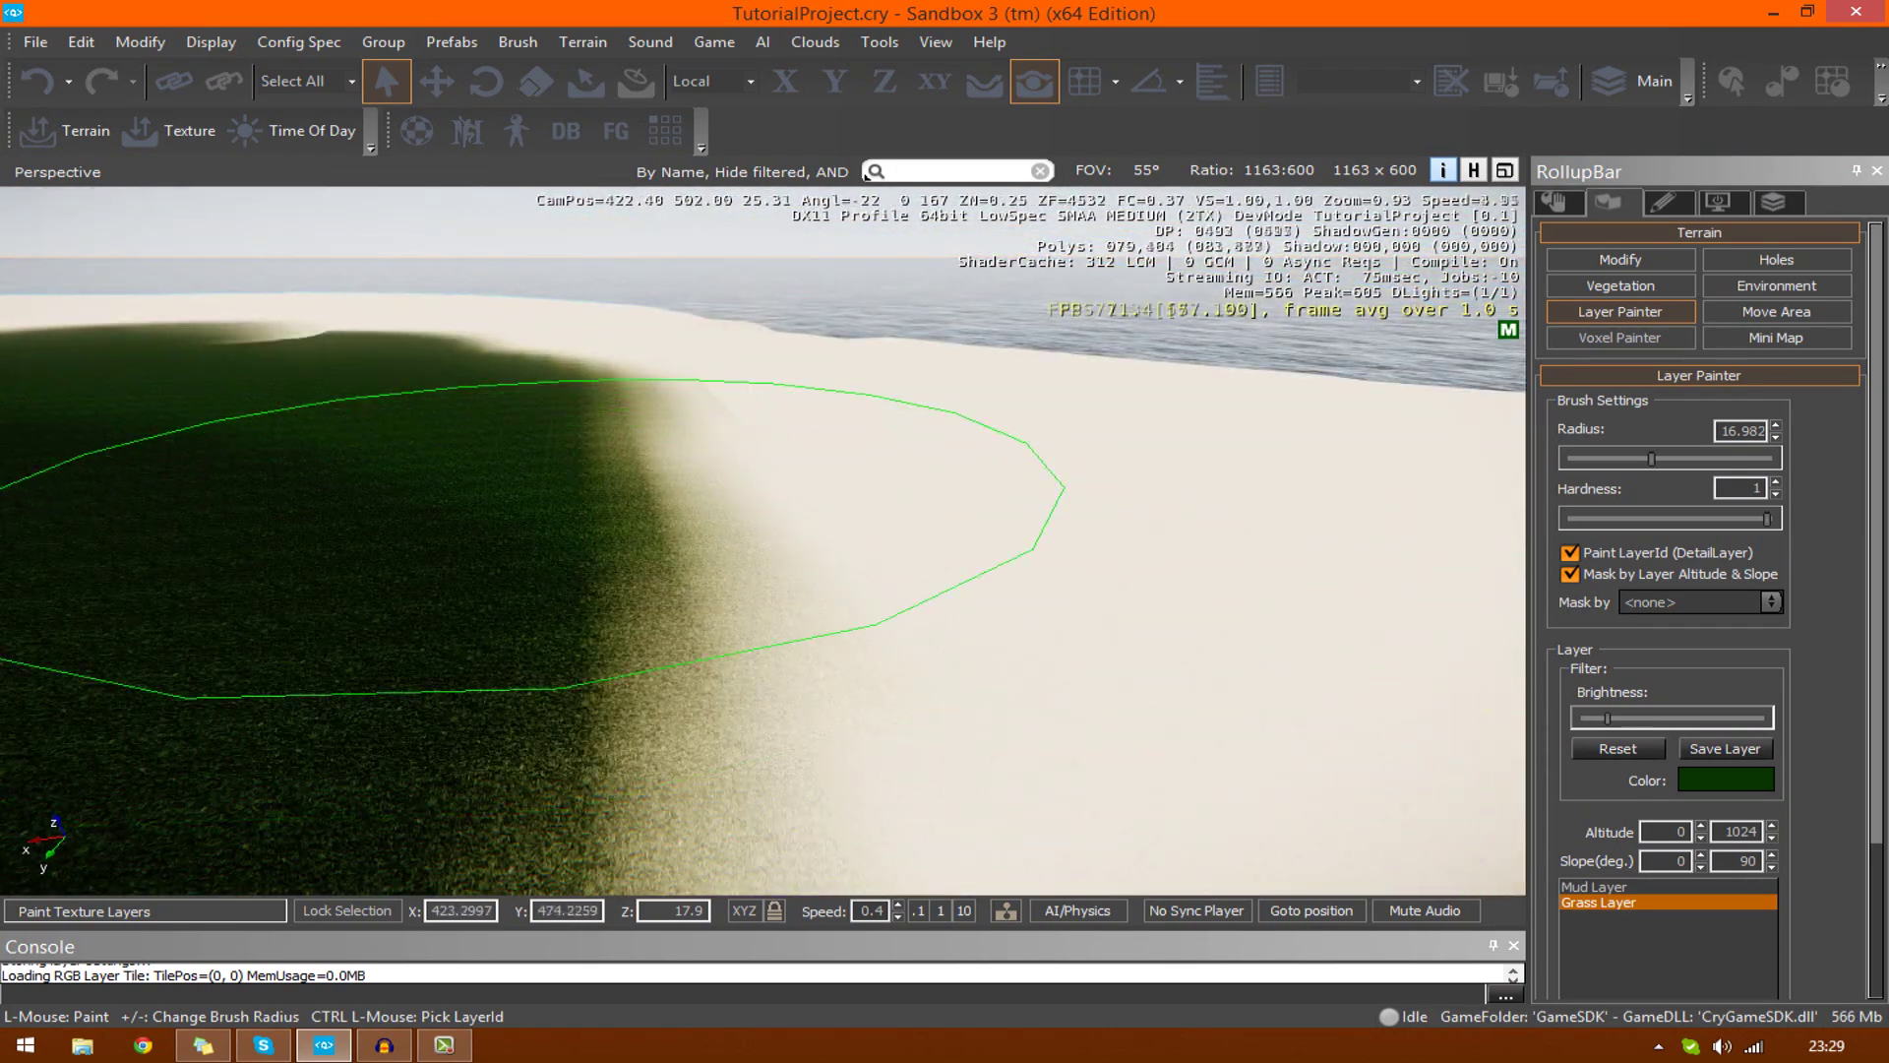
right_click_drag(511, 482, 576, 495)
key("s")
key("a")
mouse_move(1112, 590)
left_mouse_down()
mouse_move(843, 548)
mouse_move(532, 456)
mouse_move(282, 573)
mouse_move(283, 595)
left_mouse_up()
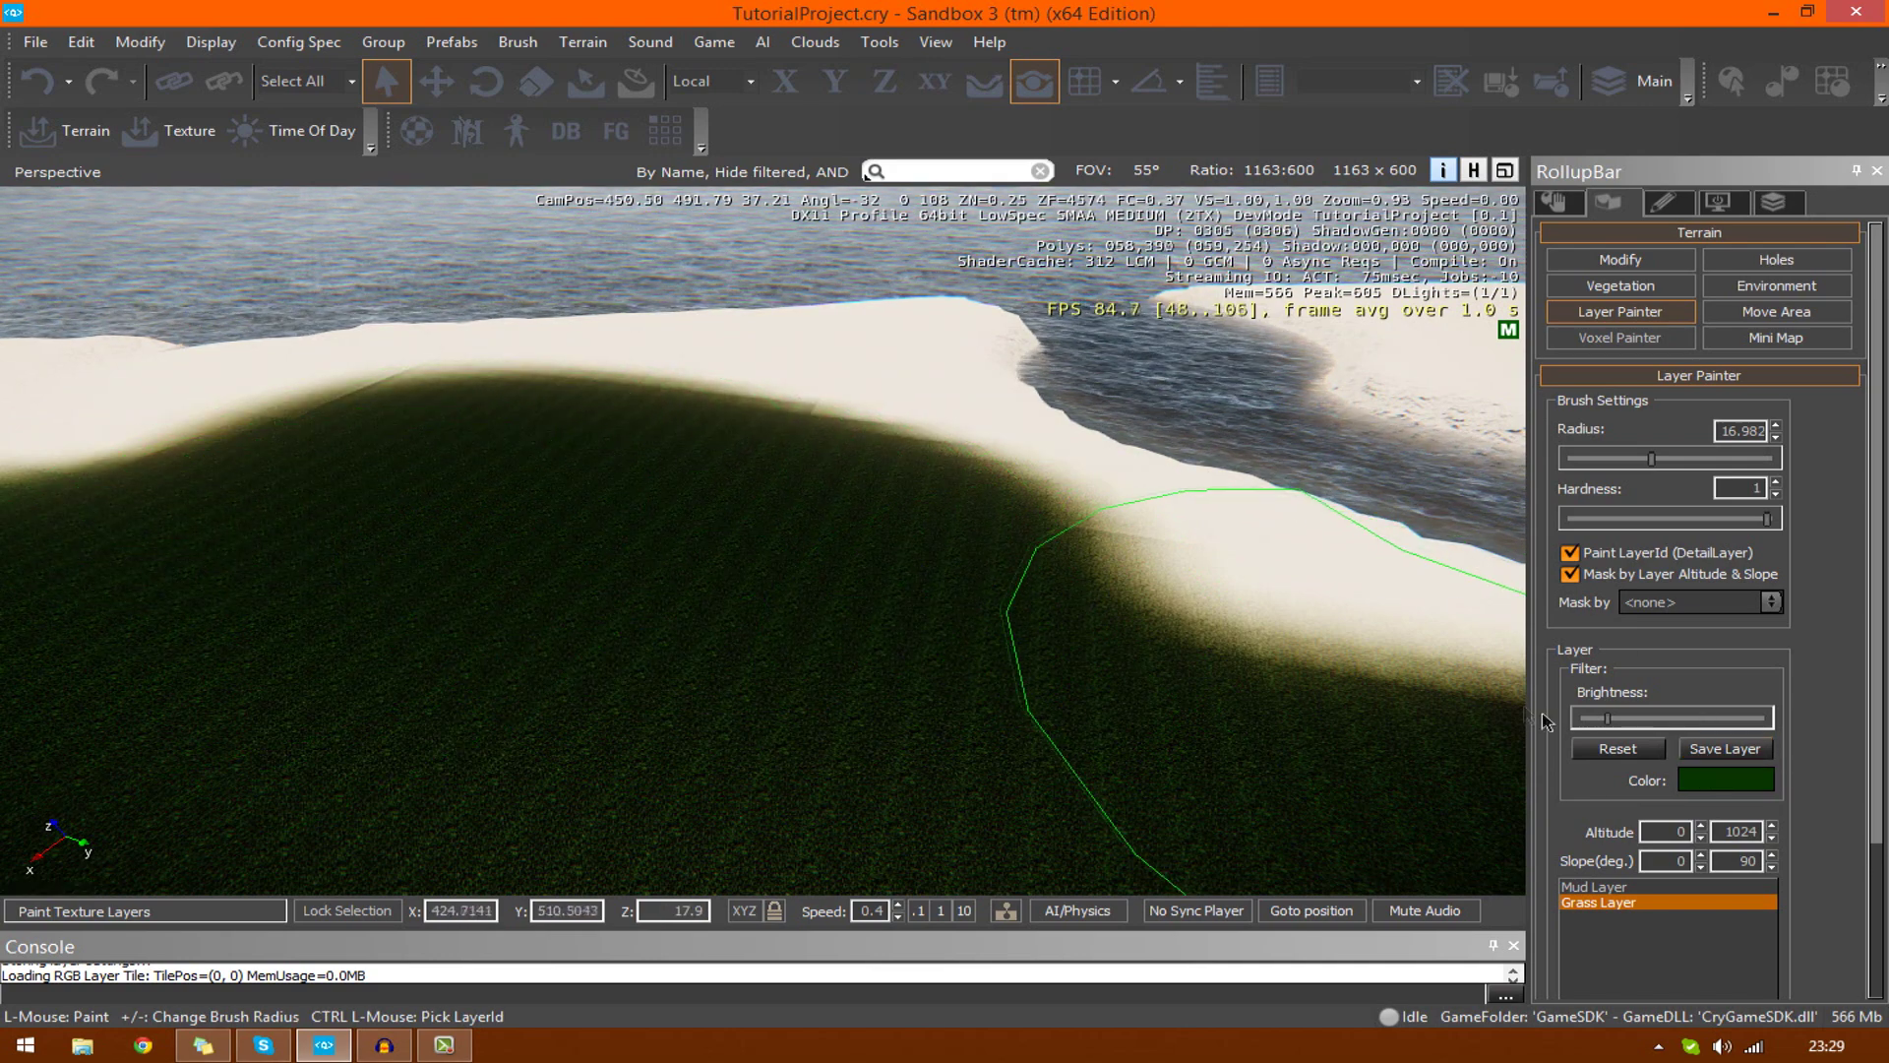
Switch to Mud Layer and back to Grass Layer, and paint its white color over the middle of the grass area
left_click(1596, 888)
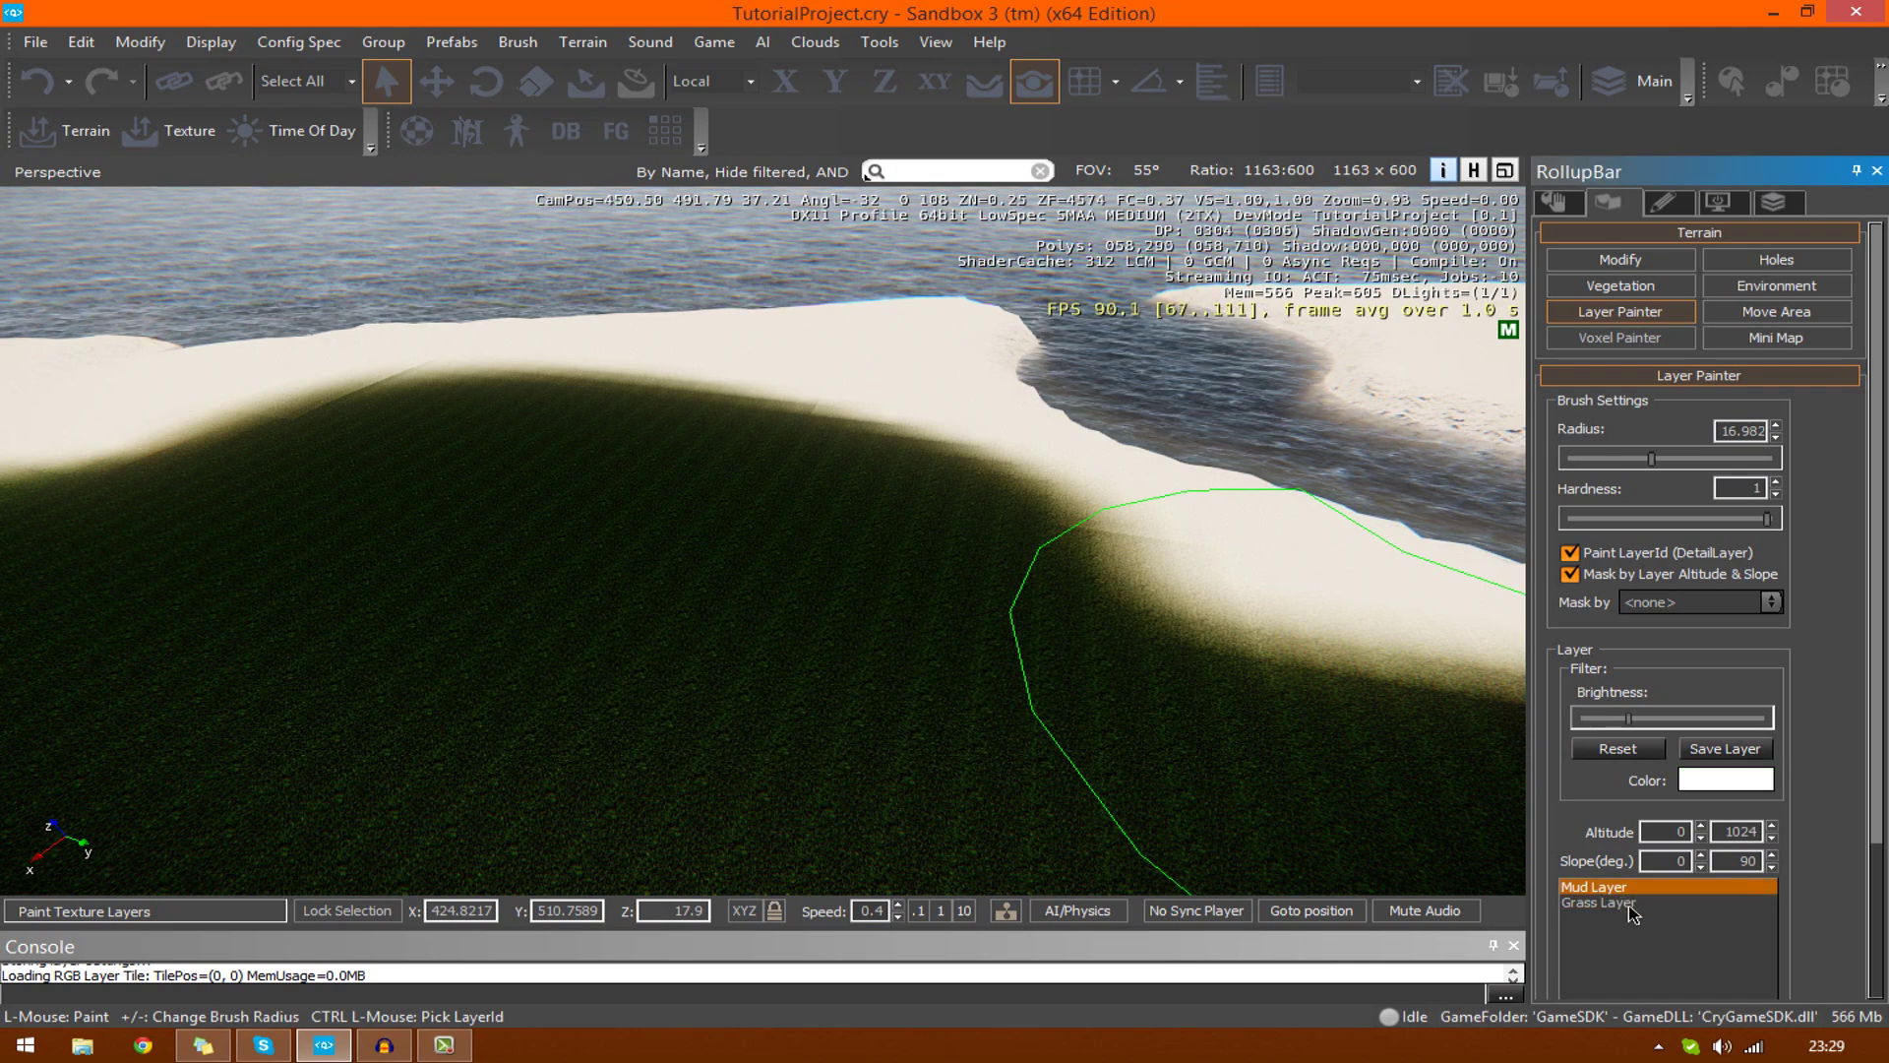
right_click_drag(1097, 621, 1090, 621)
left_click_drag(836, 630, 1029, 472)
right_click_drag(1029, 471, 1026, 474)
key("w")
key("a")
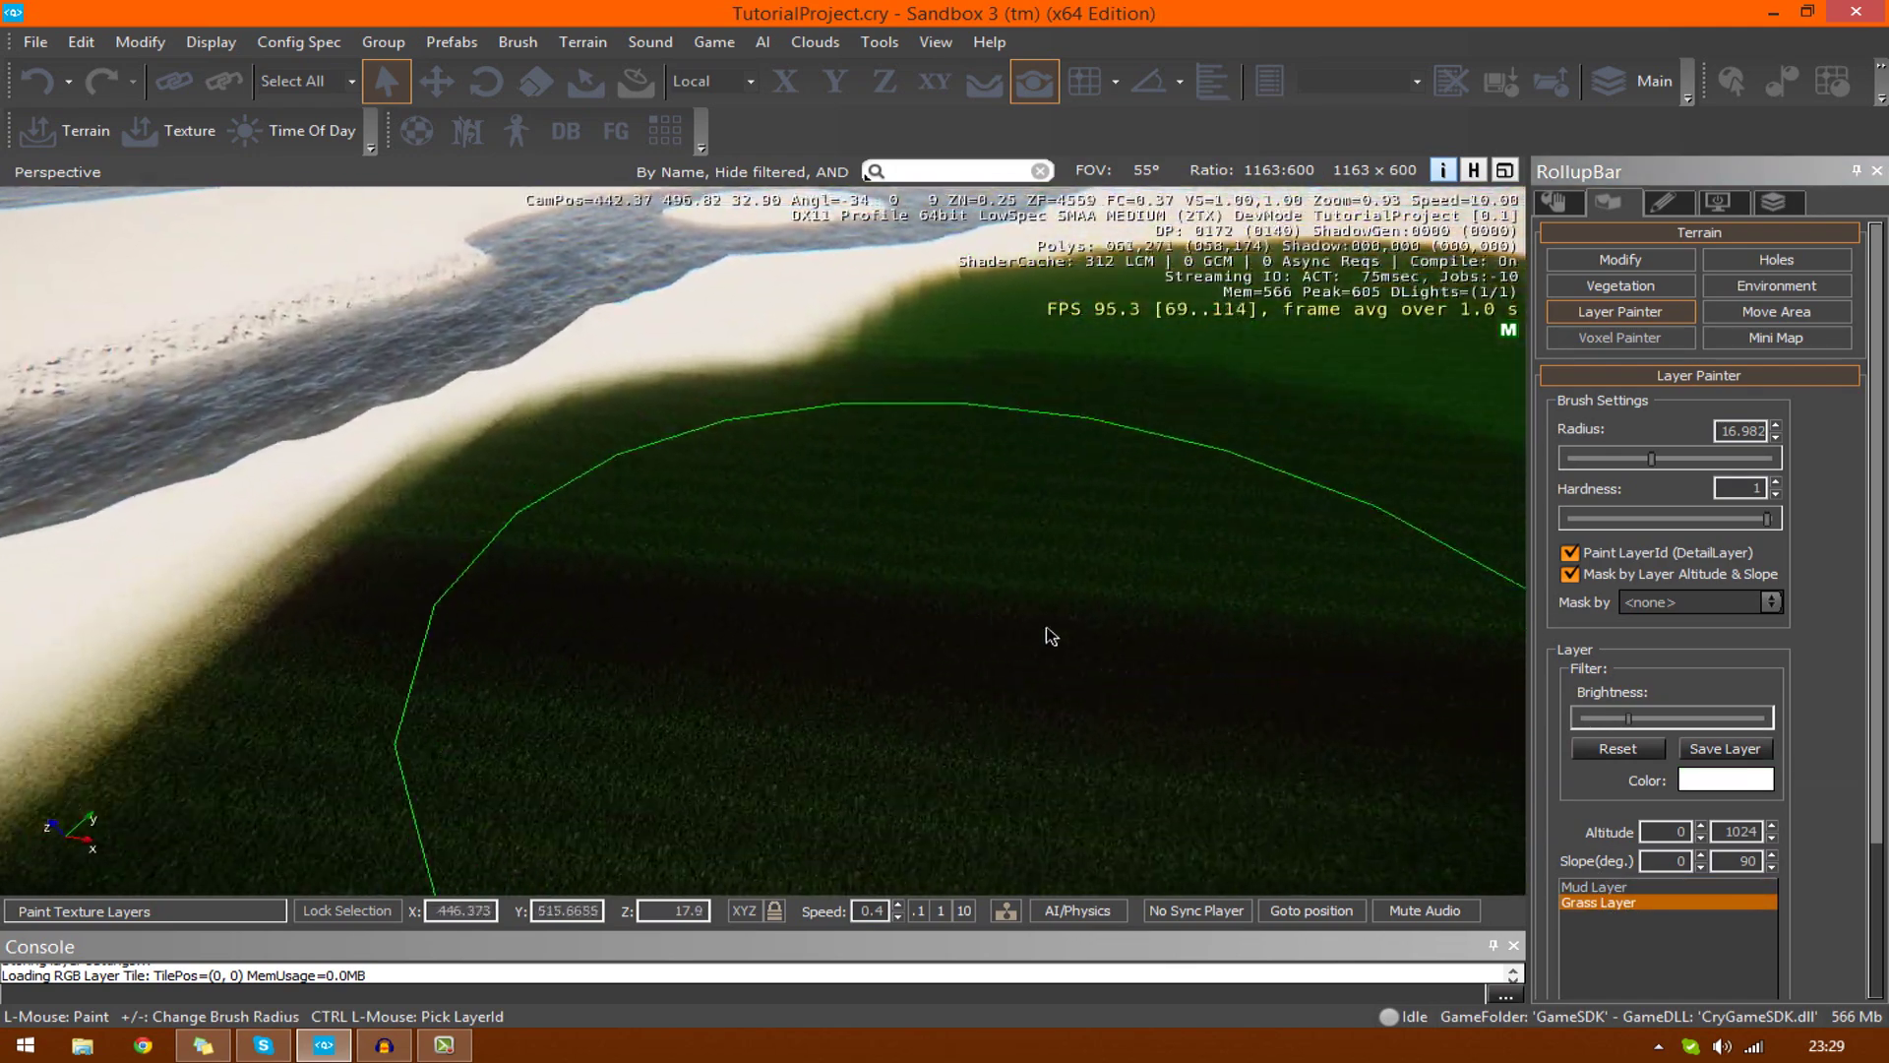
left_click_drag(998, 608, 1265, 487)
key("s")
right_click_drag(1091, 602, 1088, 606)
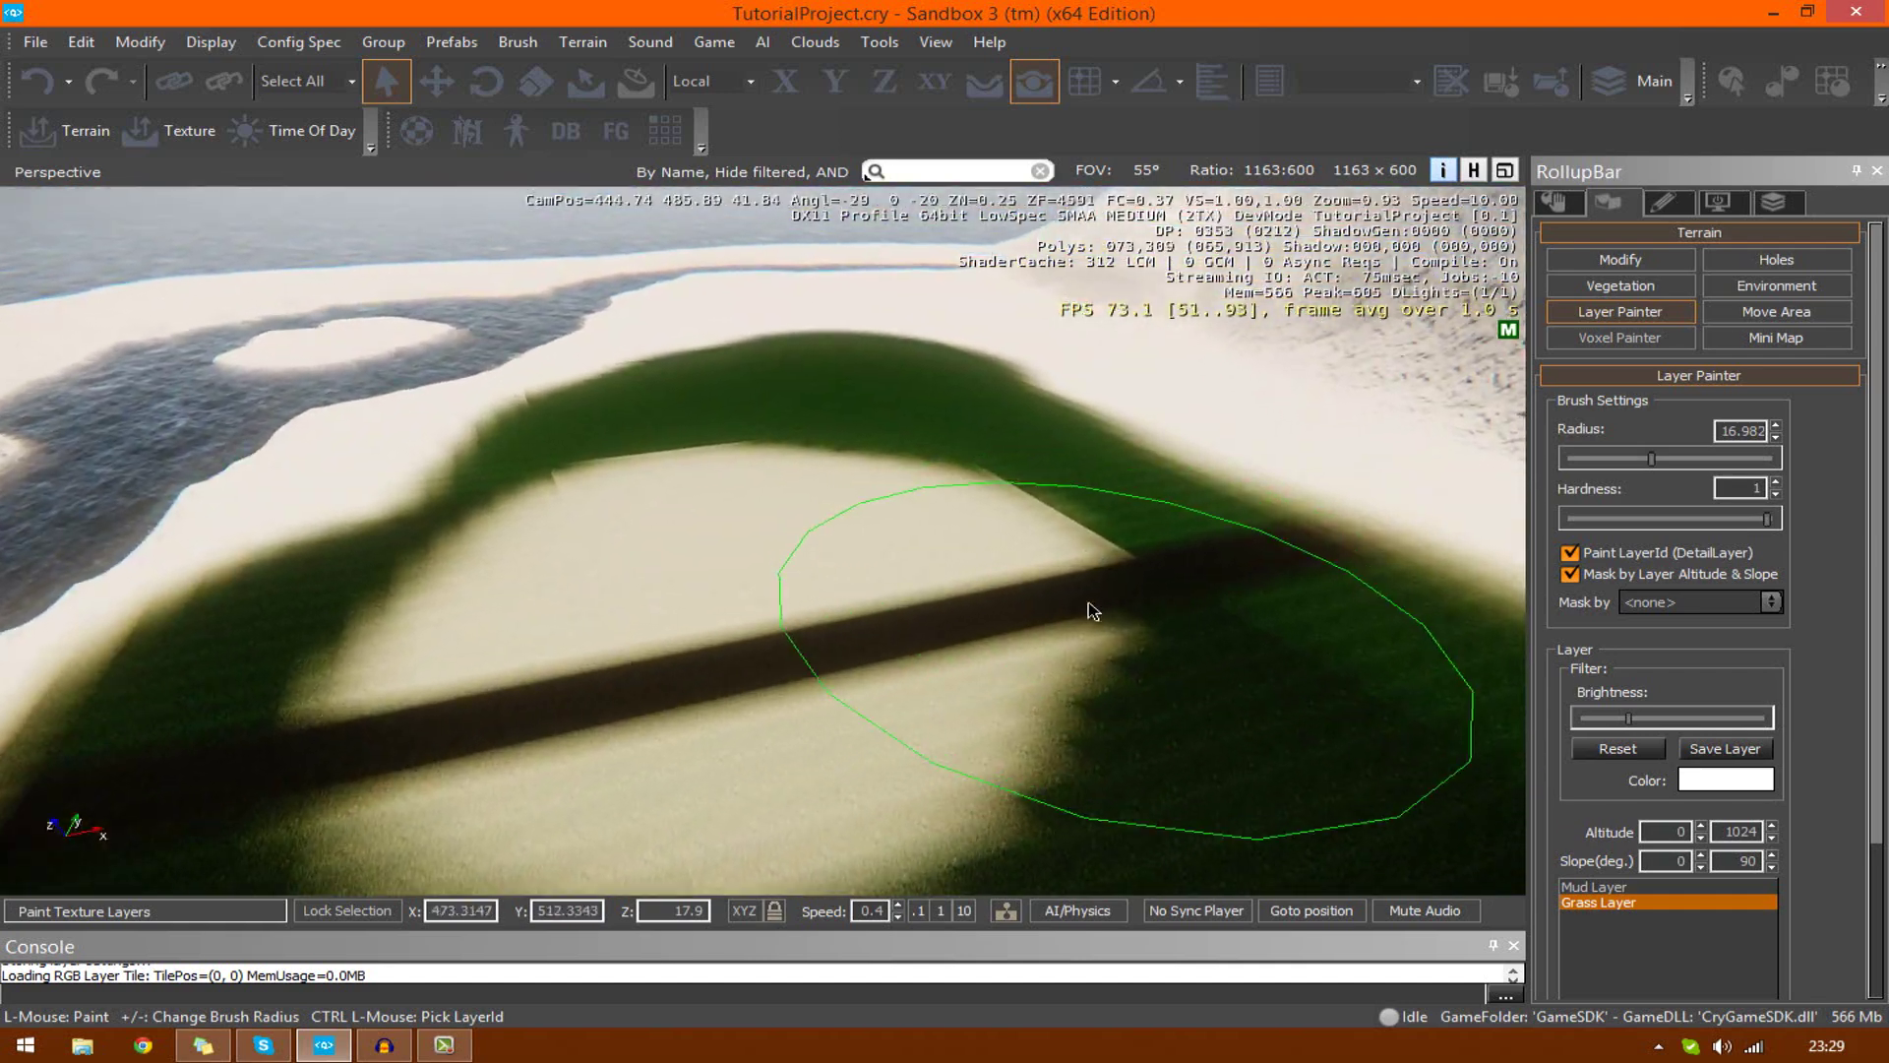
left_click_drag(1088, 606, 1097, 521)
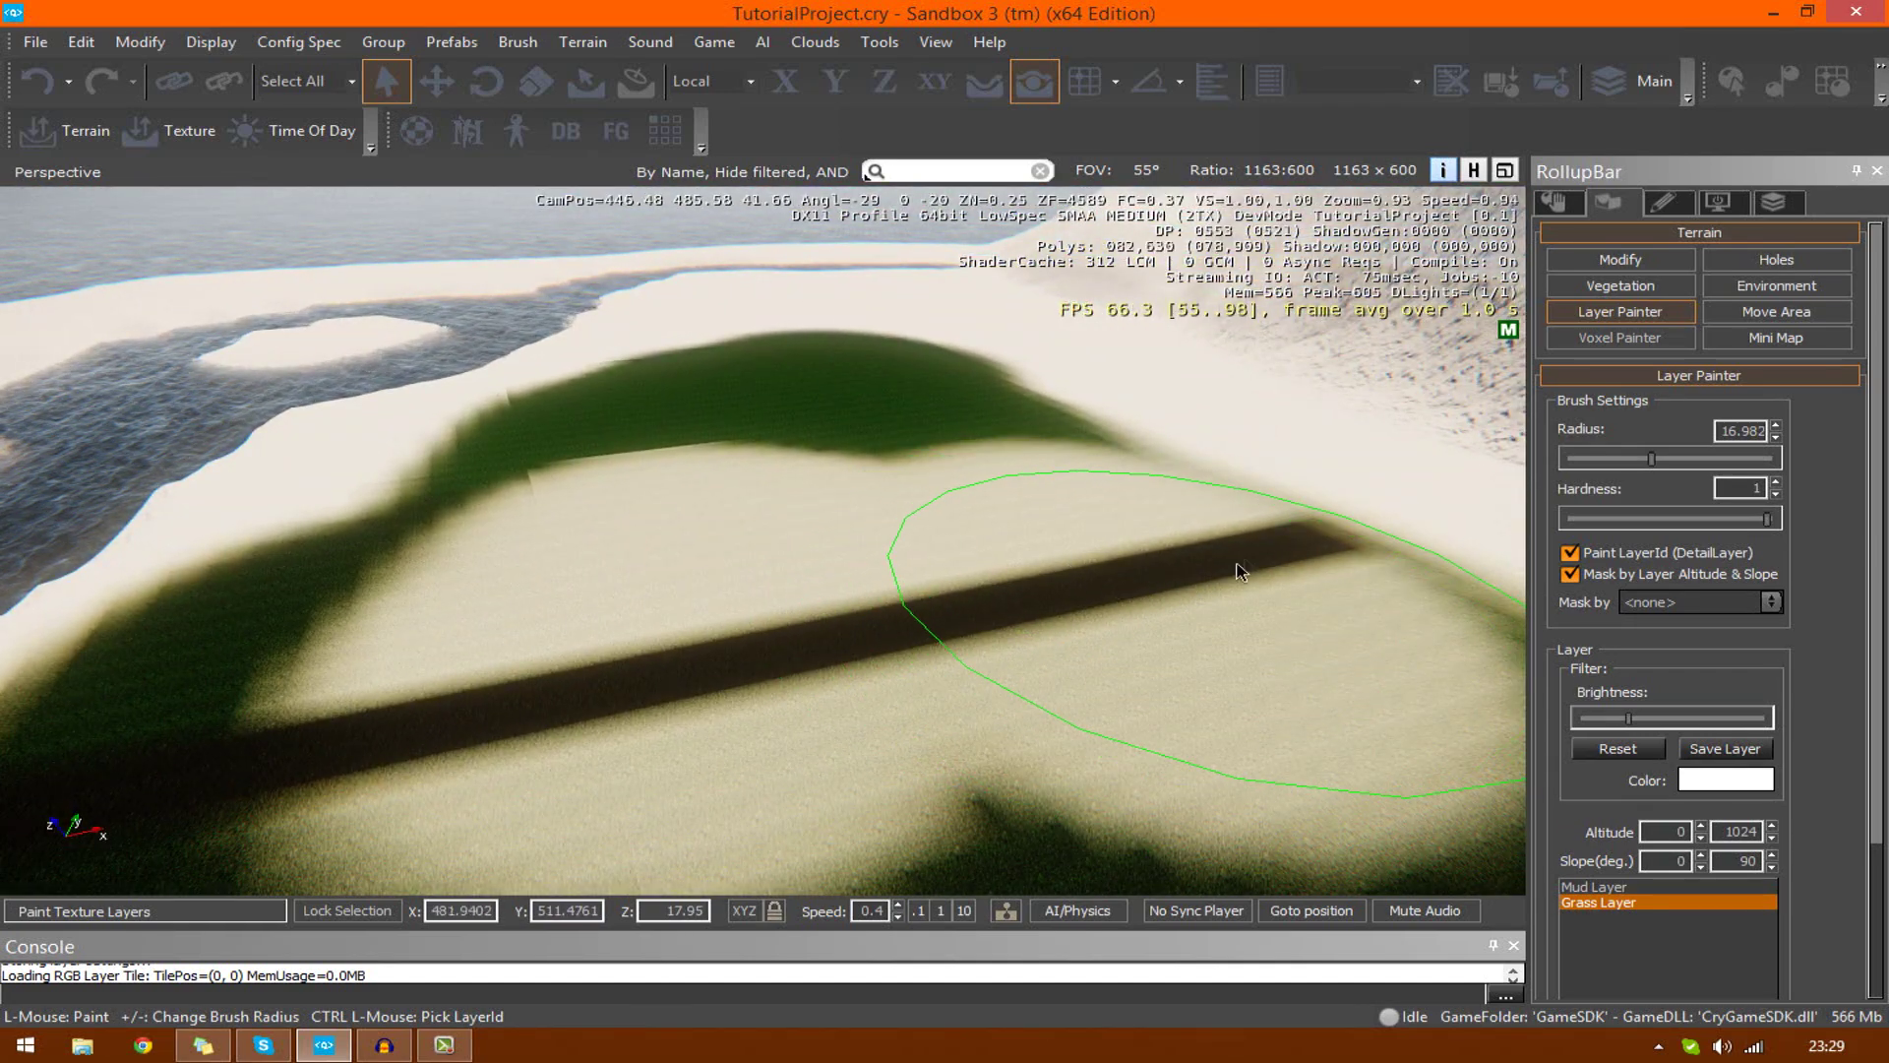
Change the Grass Layer color to a medium green and repaint the whitened grass area
left_click(1717, 782)
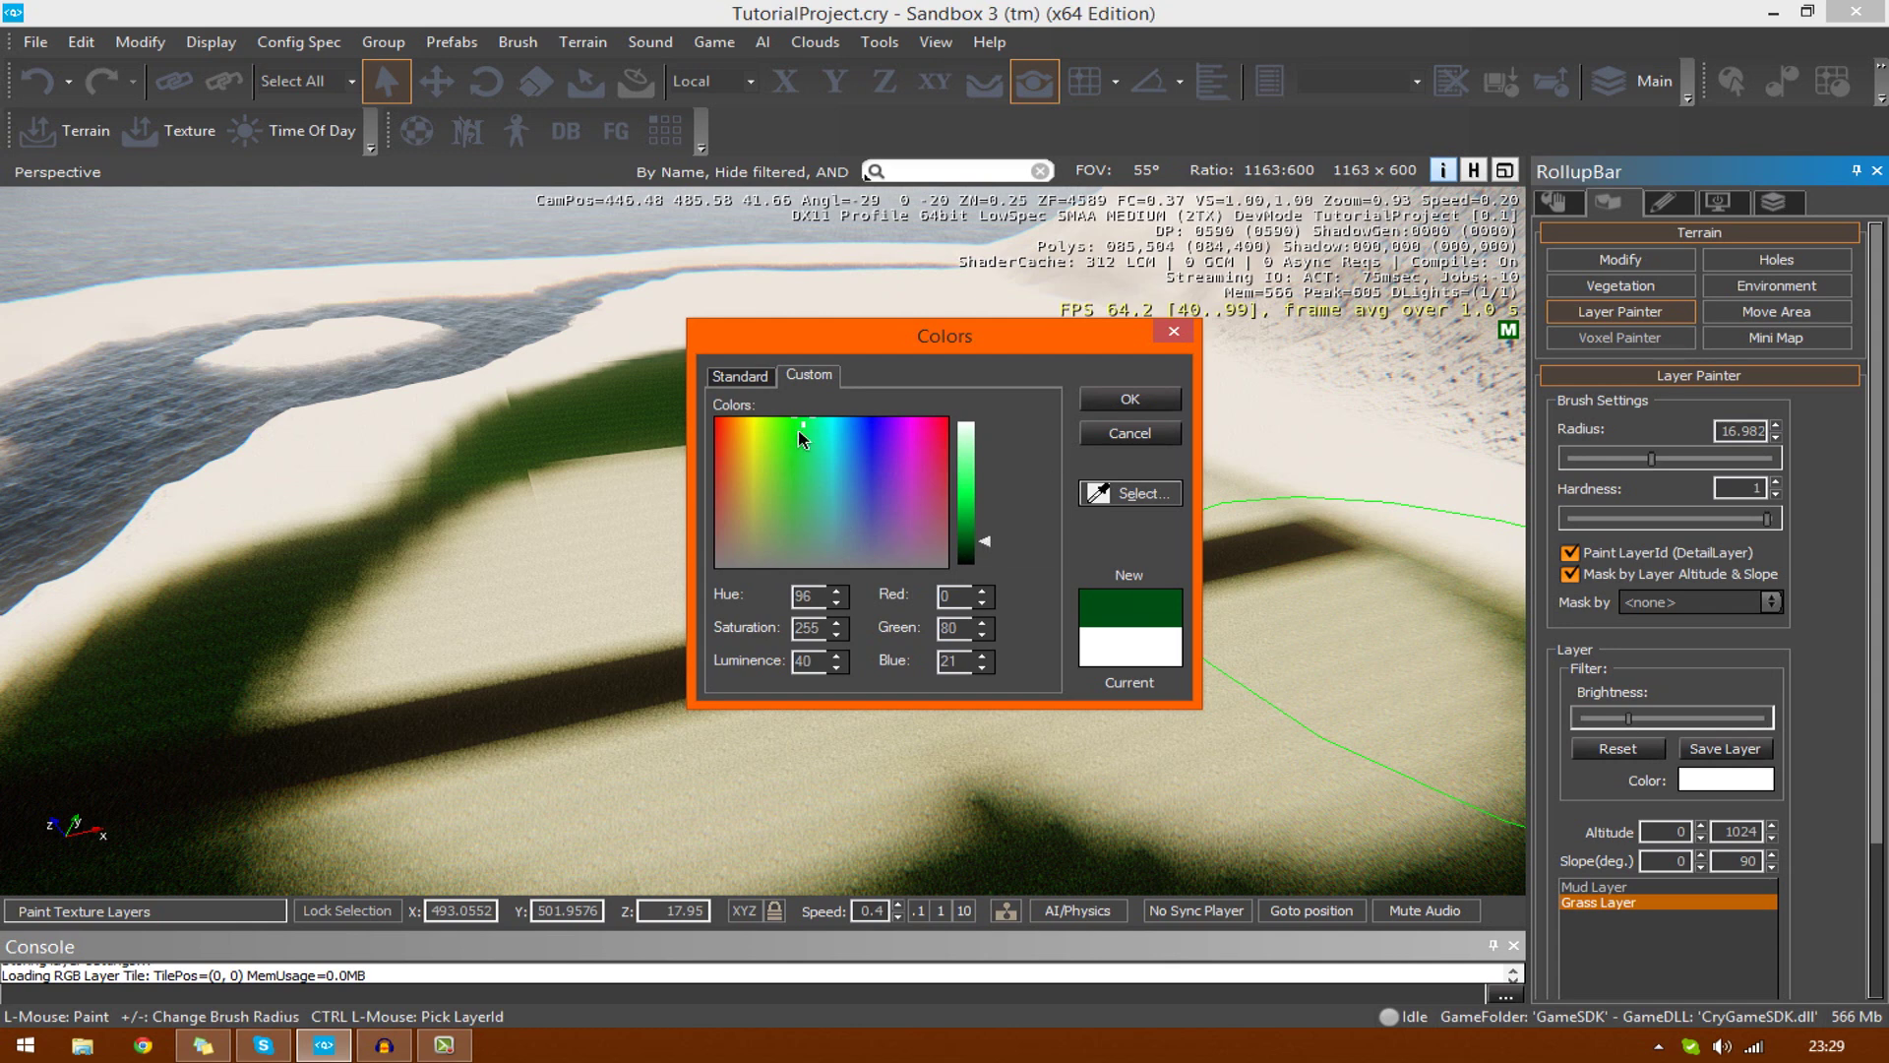
left_click(1142, 399)
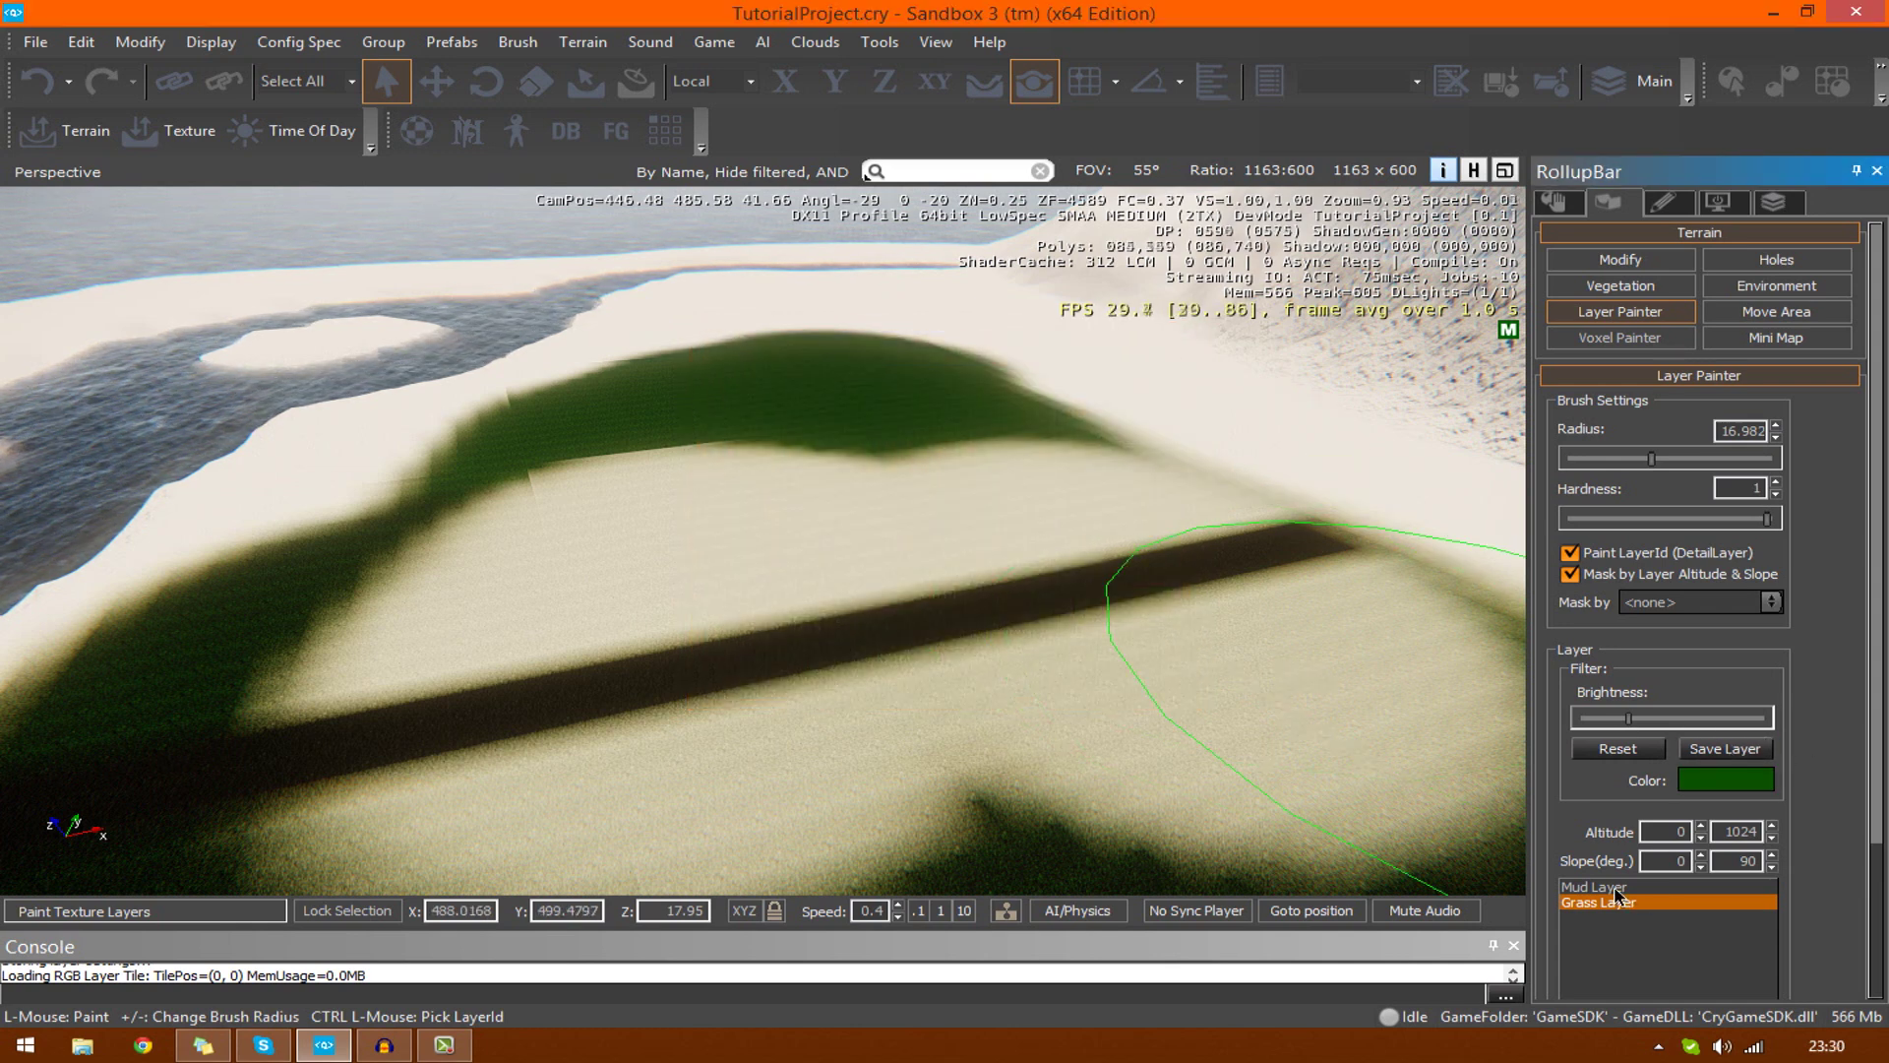
mouse_move(1109, 657)
left_mouse_down()
mouse_move(885, 612)
mouse_move(598, 636)
mouse_move(1488, 788)
left_mouse_up()
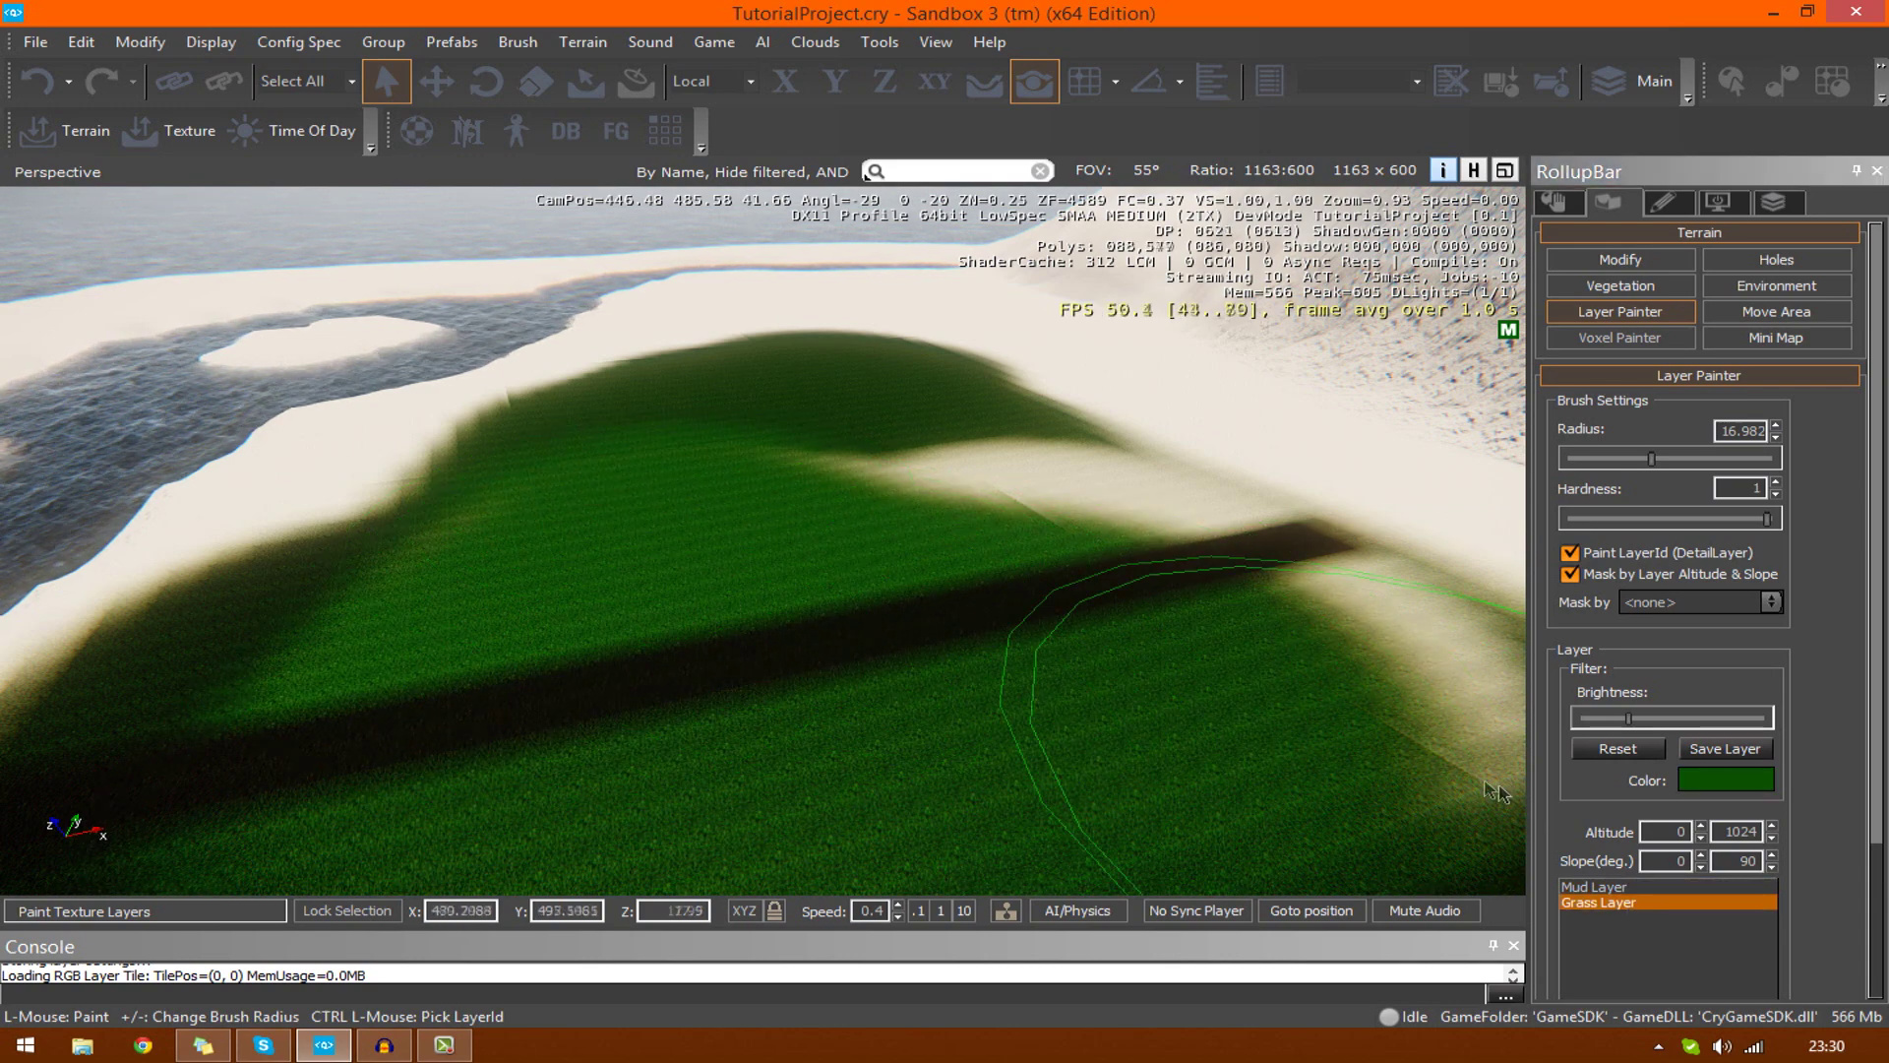
Darken the Grass Layer color to a very dark green and paint over the whole grass area
left_click(1703, 783)
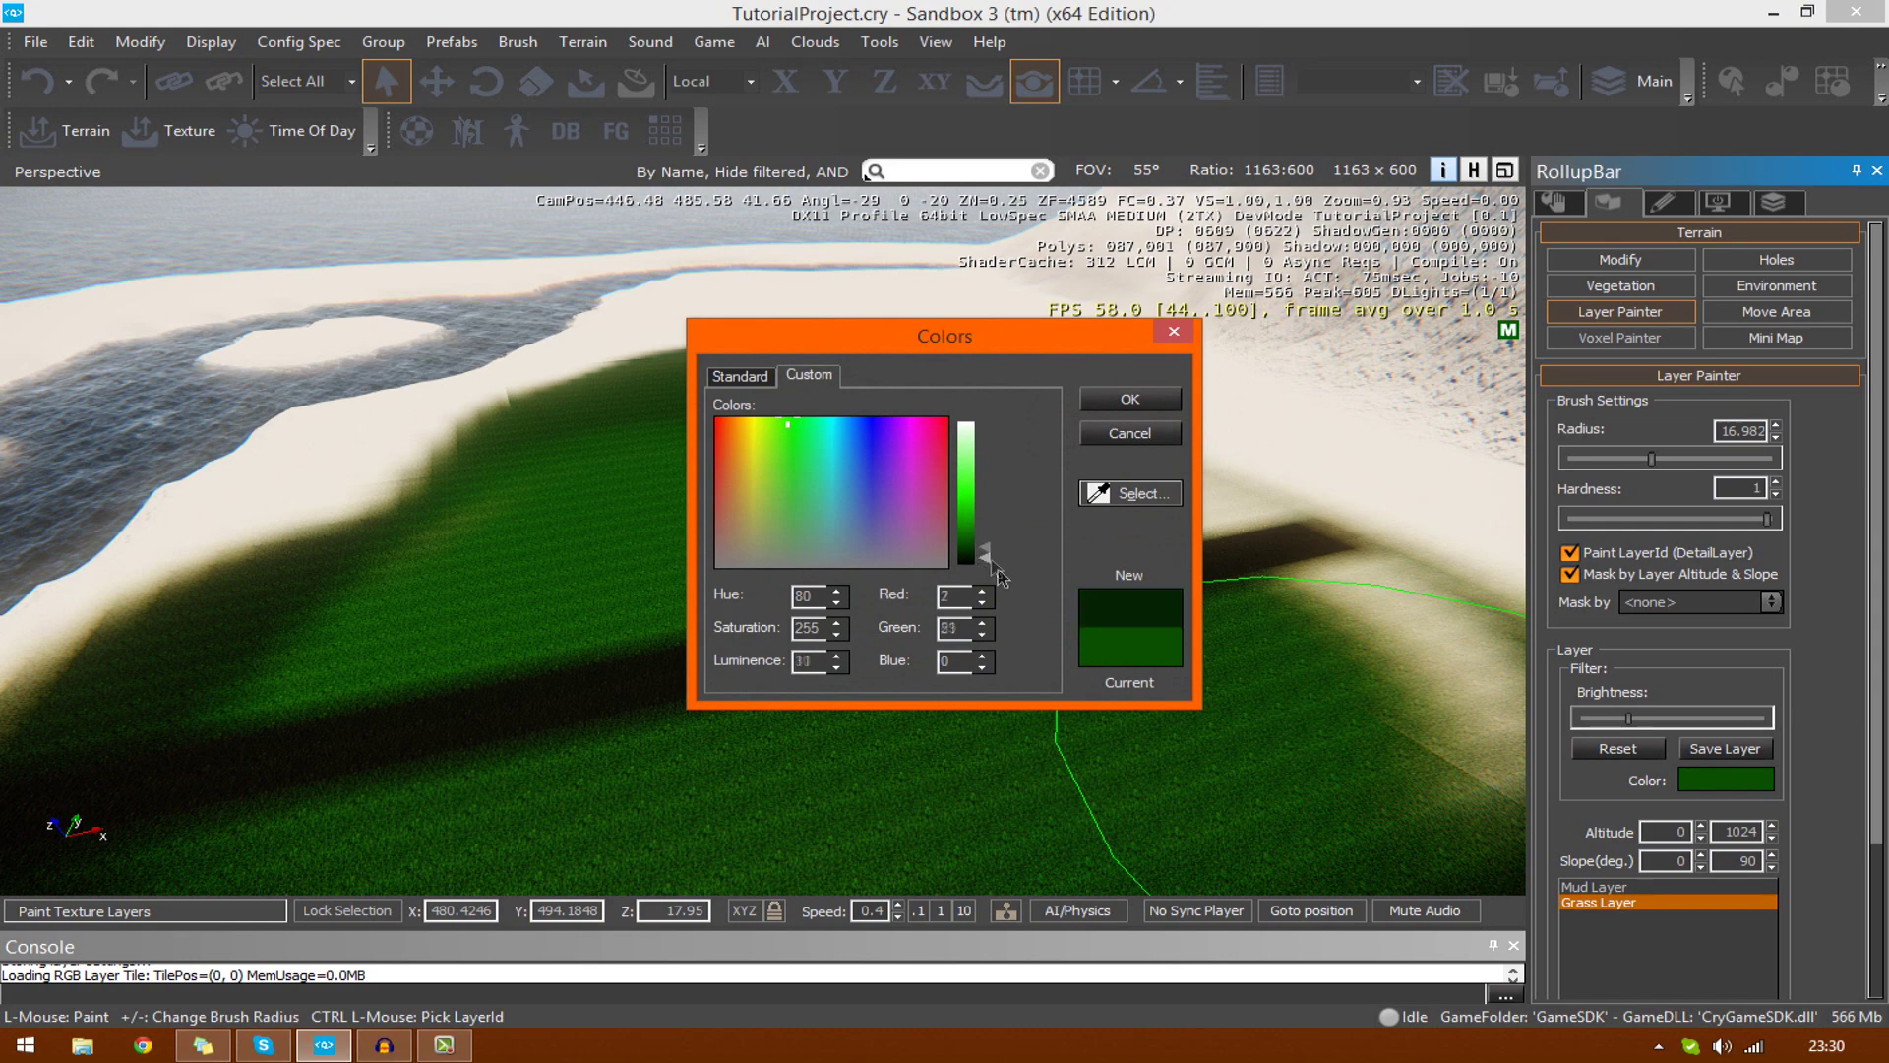
left_click(1122, 399)
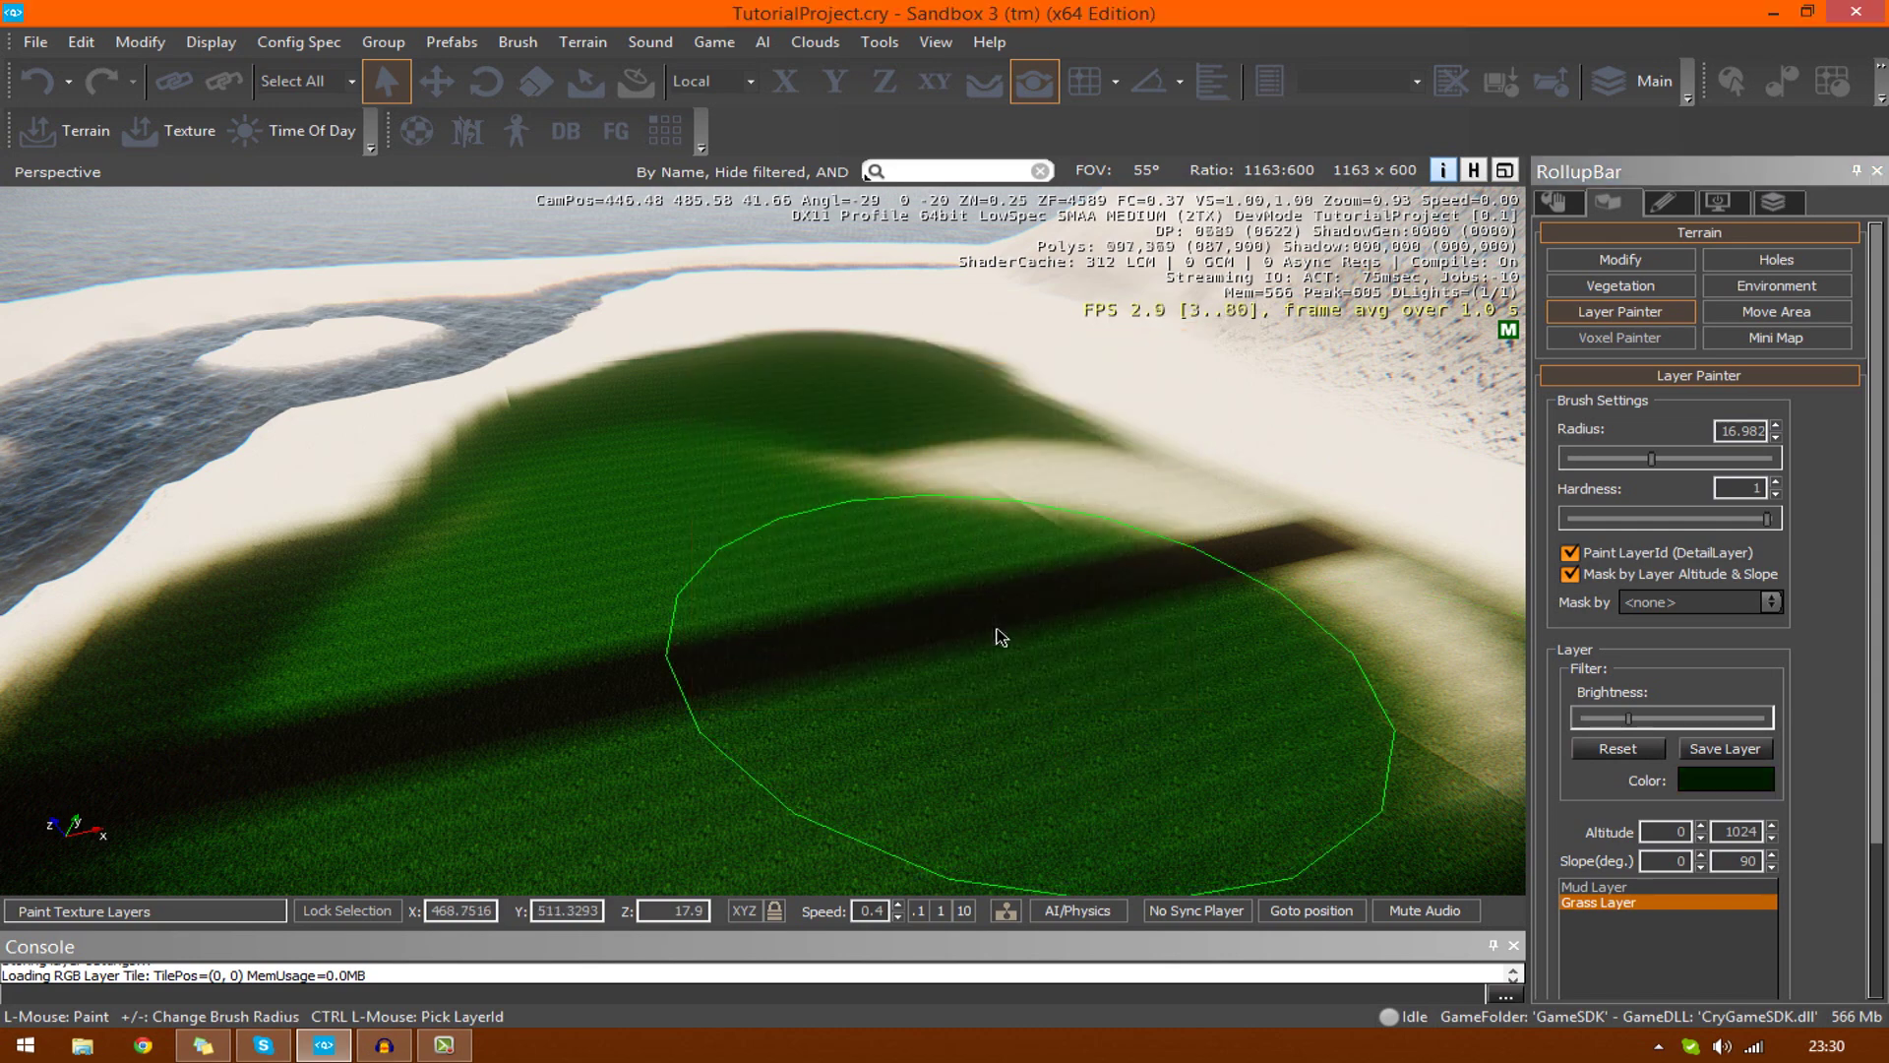
mouse_move(476, 766)
left_mouse_down()
mouse_move(616, 535)
mouse_move(928, 574)
mouse_move(1118, 526)
mouse_move(1141, 551)
mouse_move(1126, 514)
mouse_move(1219, 557)
mouse_move(1075, 448)
left_mouse_up()
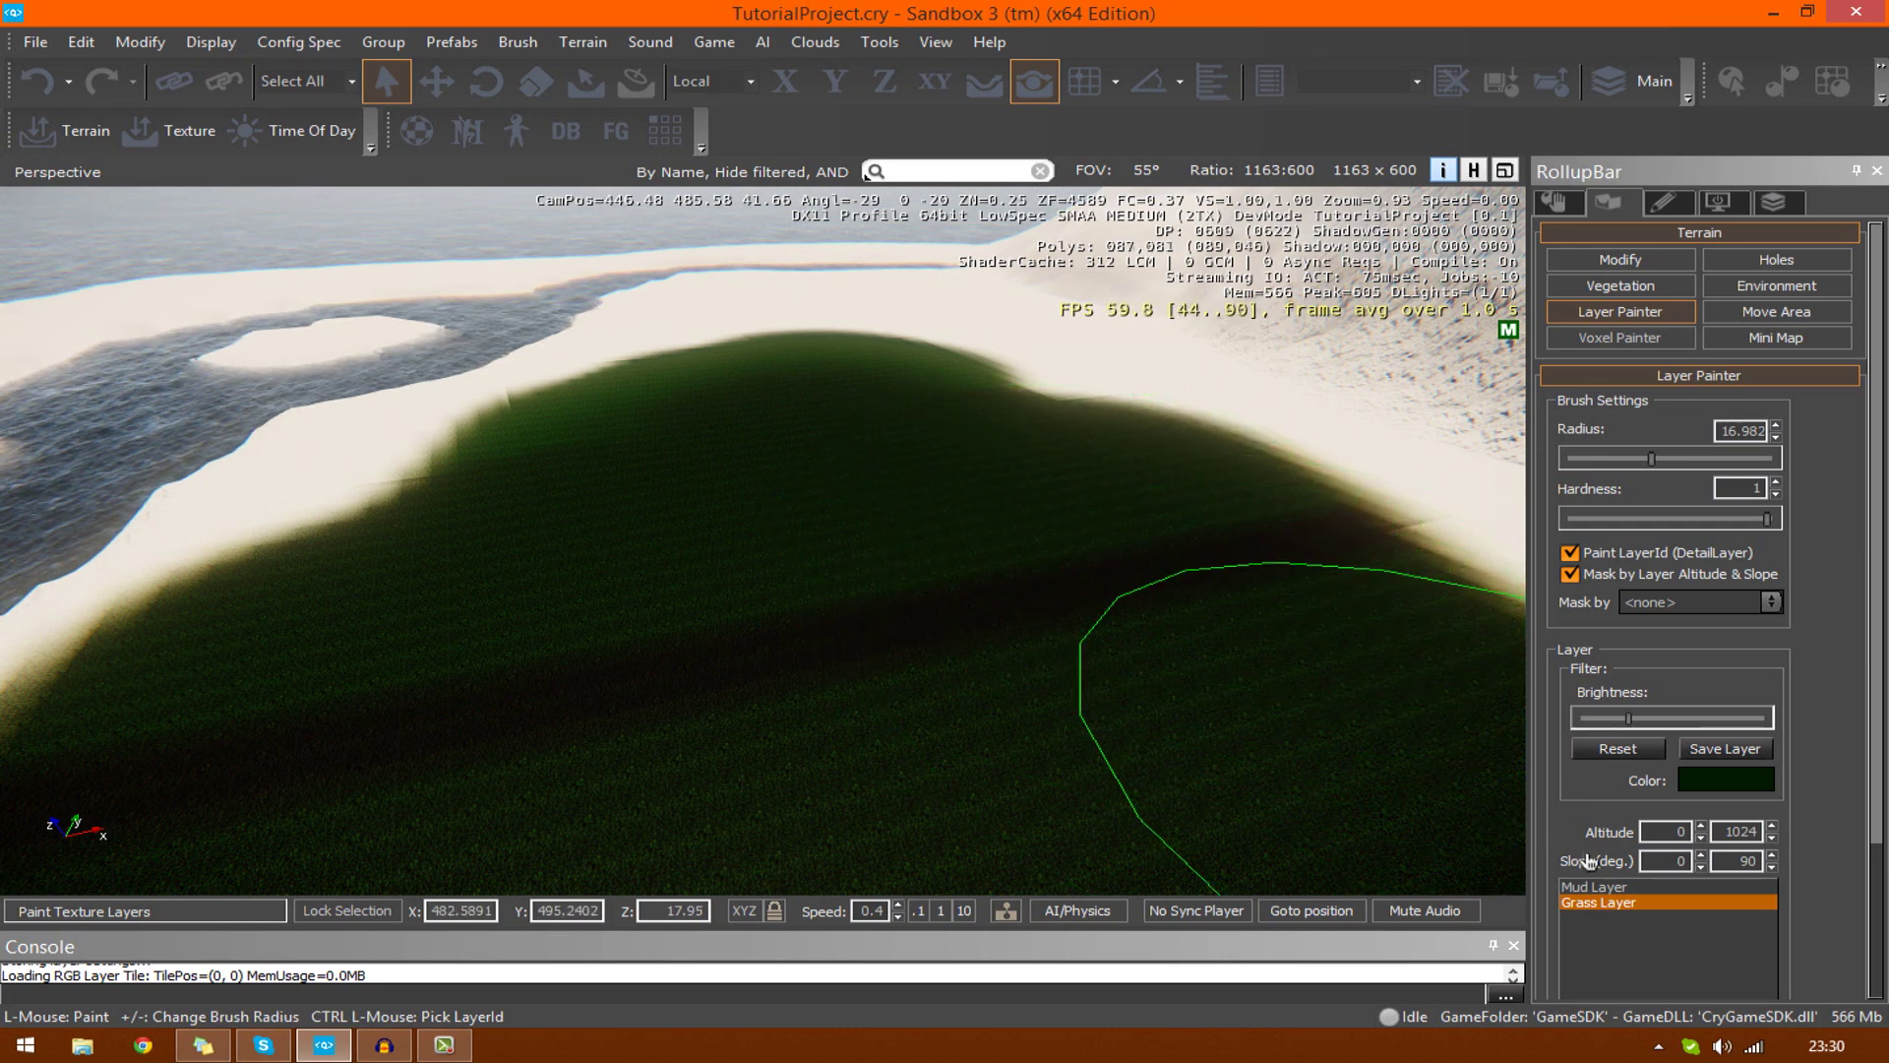
Make Mud Layer the active paint layer and paint it over the grass beside the river
left_click(1593, 886)
right_click_drag(400, 568, 493, 658)
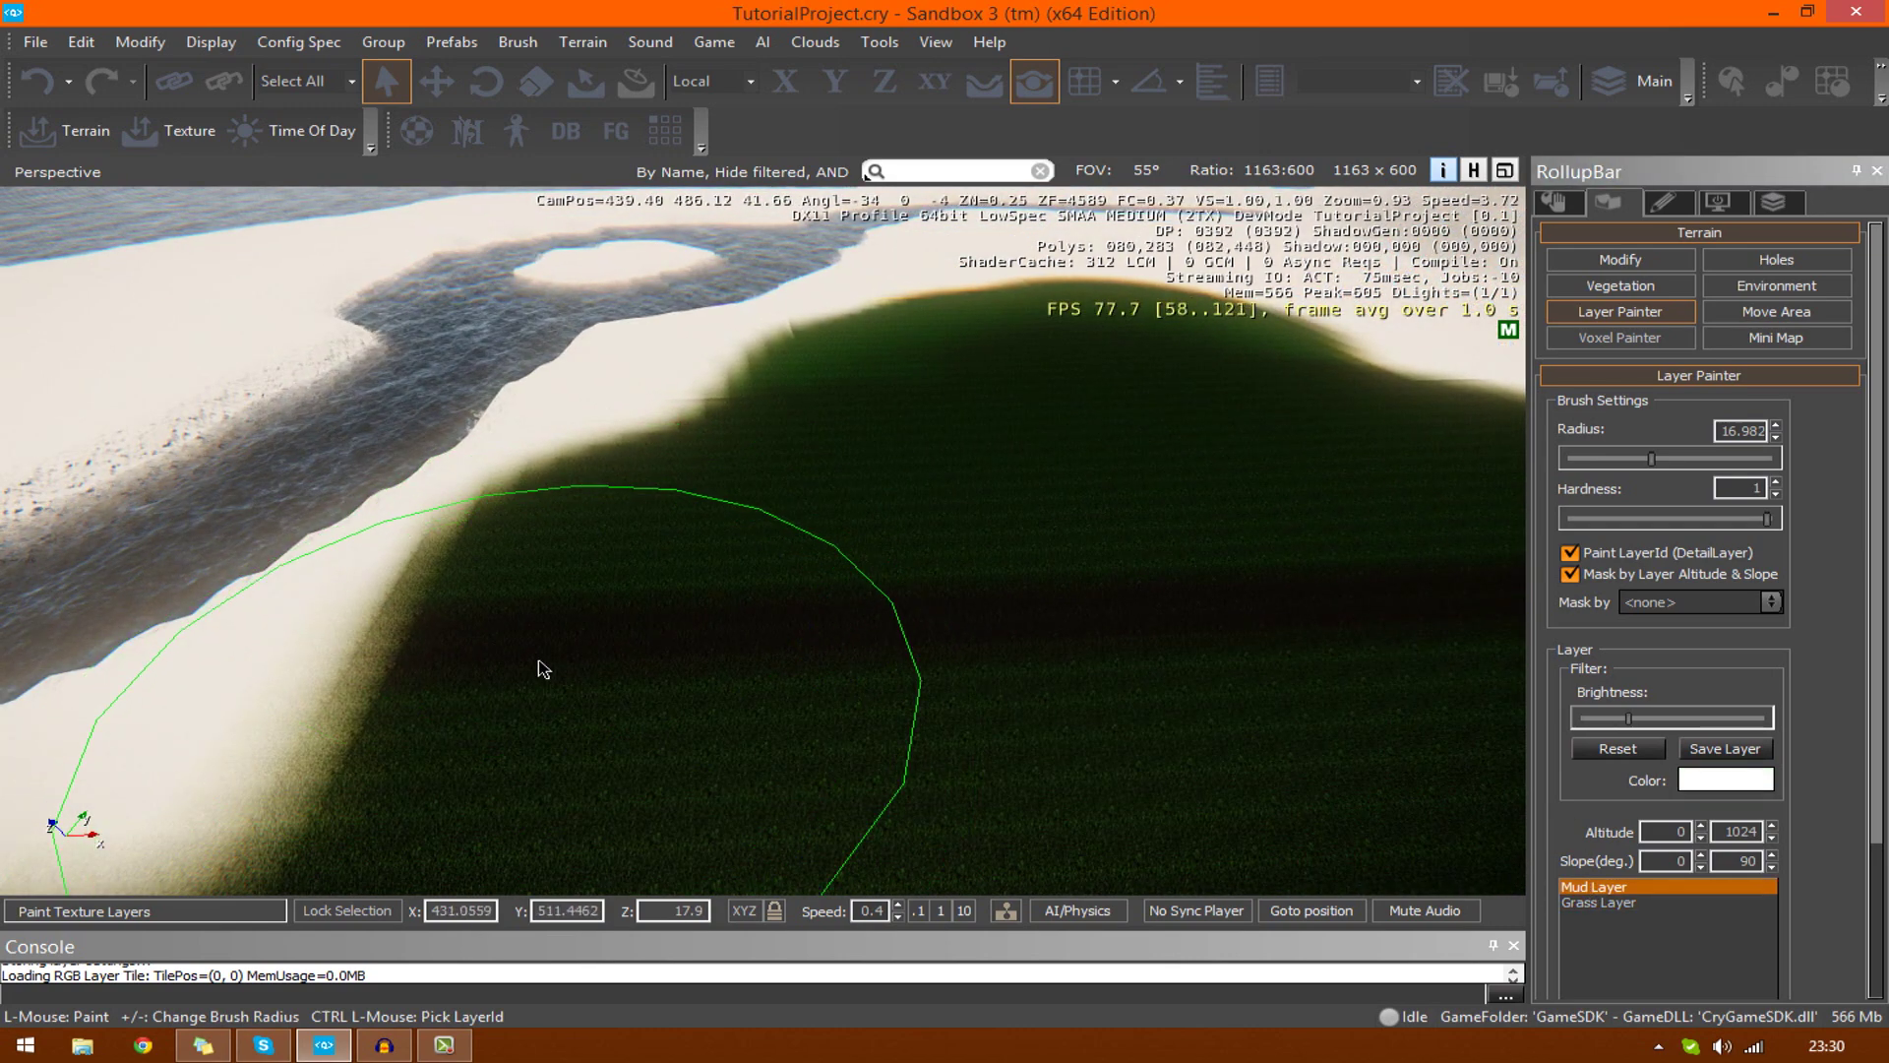
mouse_move(544, 669)
left_mouse_down()
mouse_move(1103, 586)
mouse_move(1012, 368)
mouse_move(697, 495)
mouse_move(1051, 529)
mouse_move(1214, 382)
mouse_move(1165, 303)
mouse_move(923, 354)
left_mouse_up()
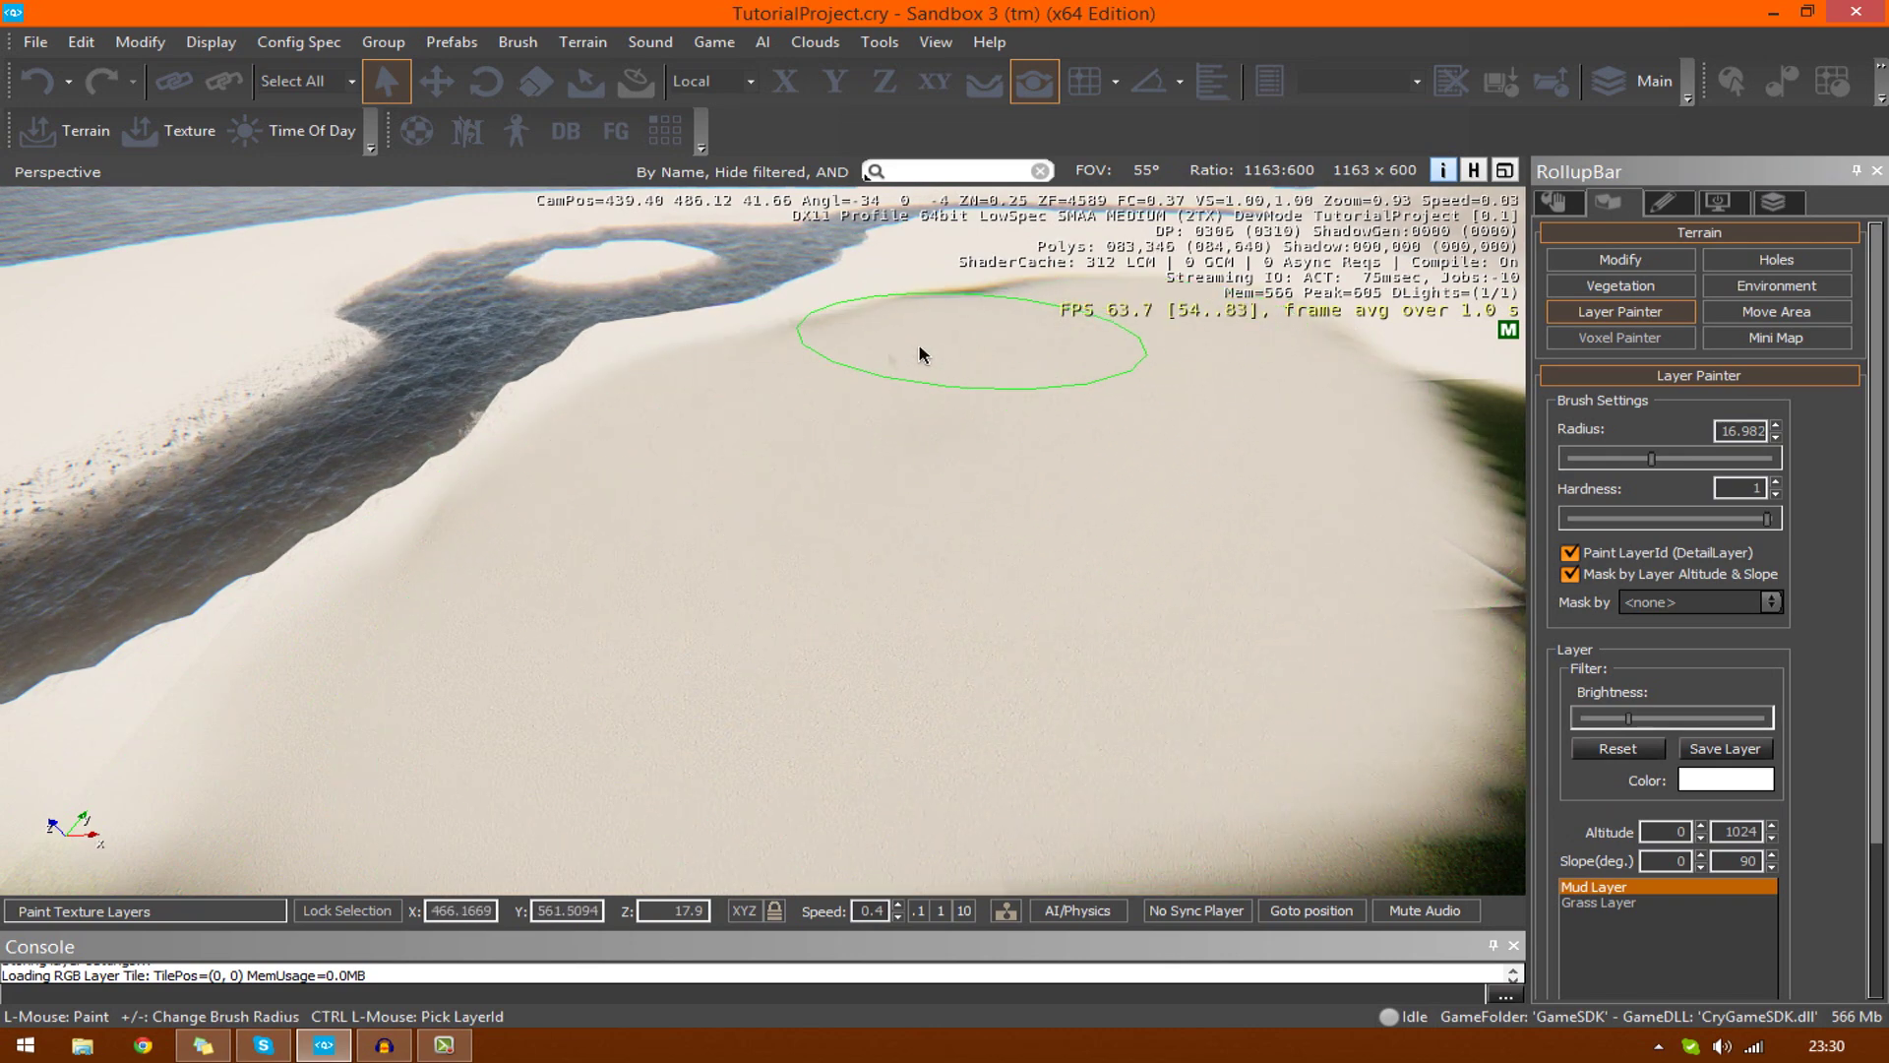
Set the Mud Layer color to dark brown
key("w")
right_click_drag(837, 393, 846, 460)
key("s")
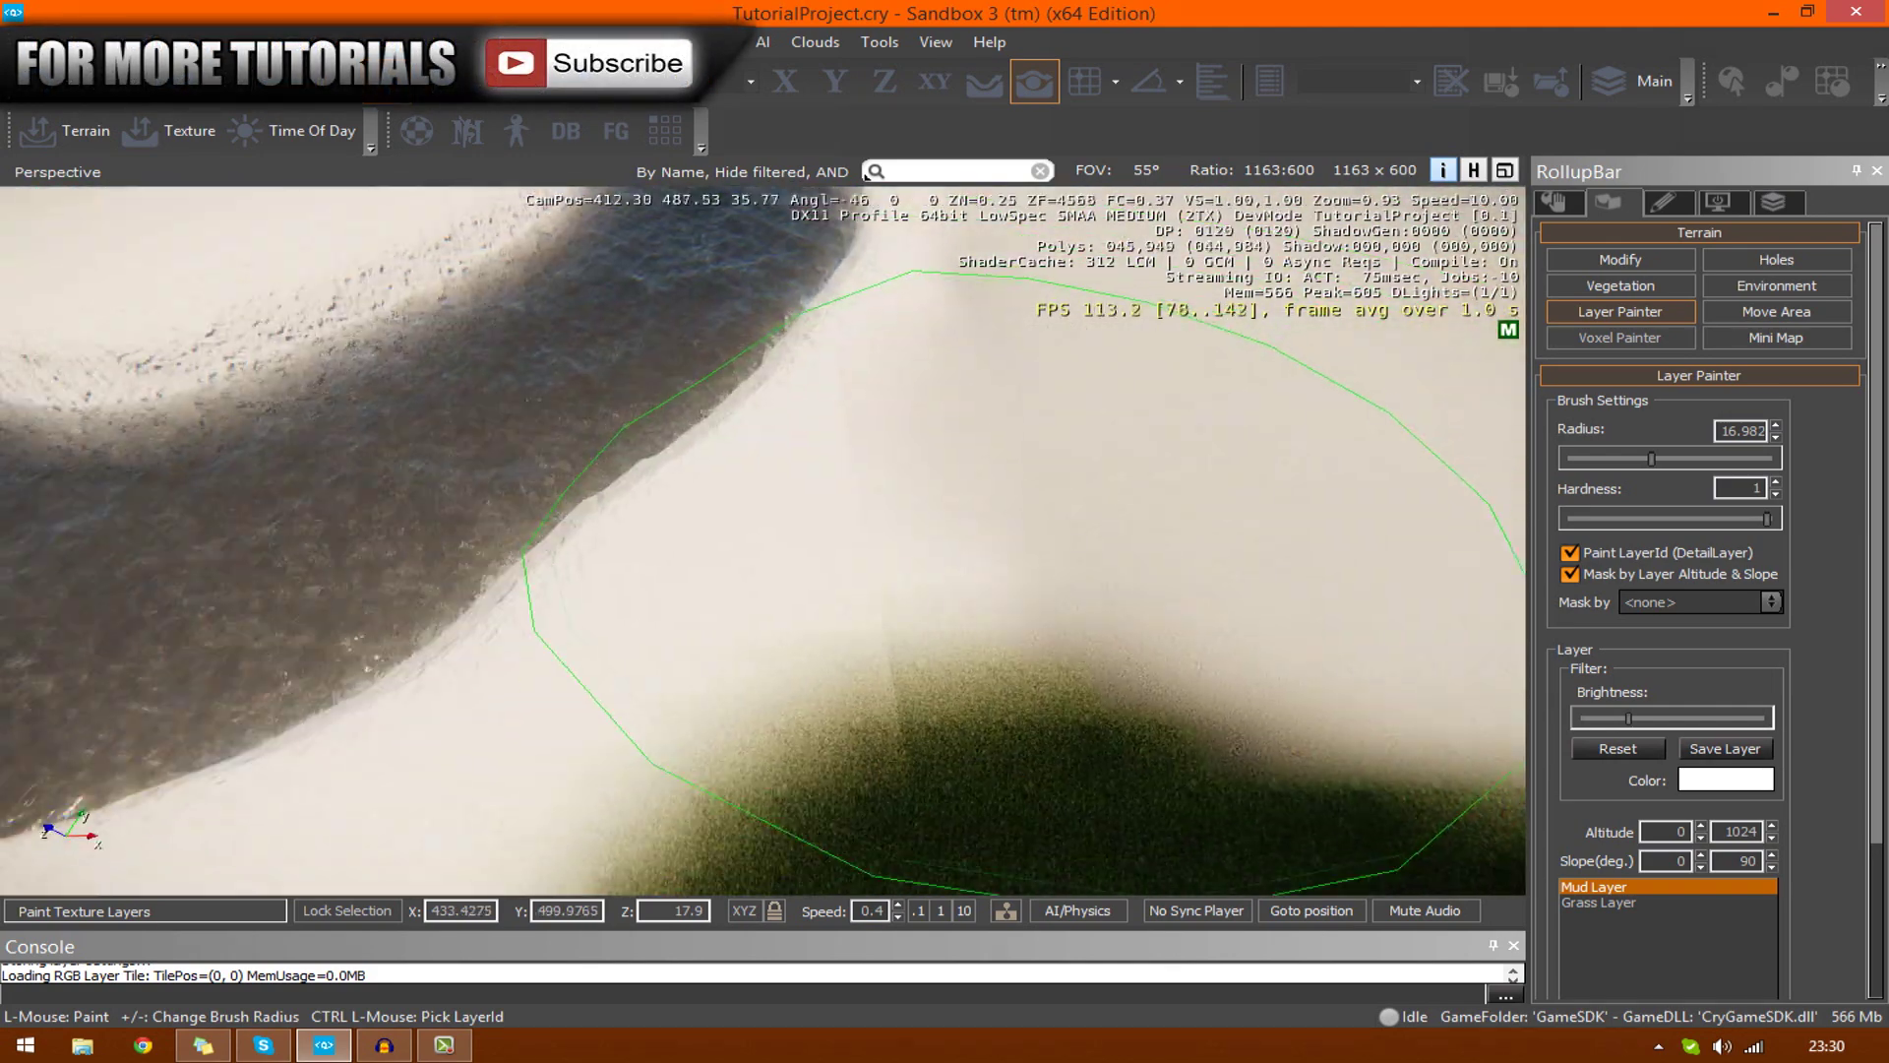
key("s")
key("a")
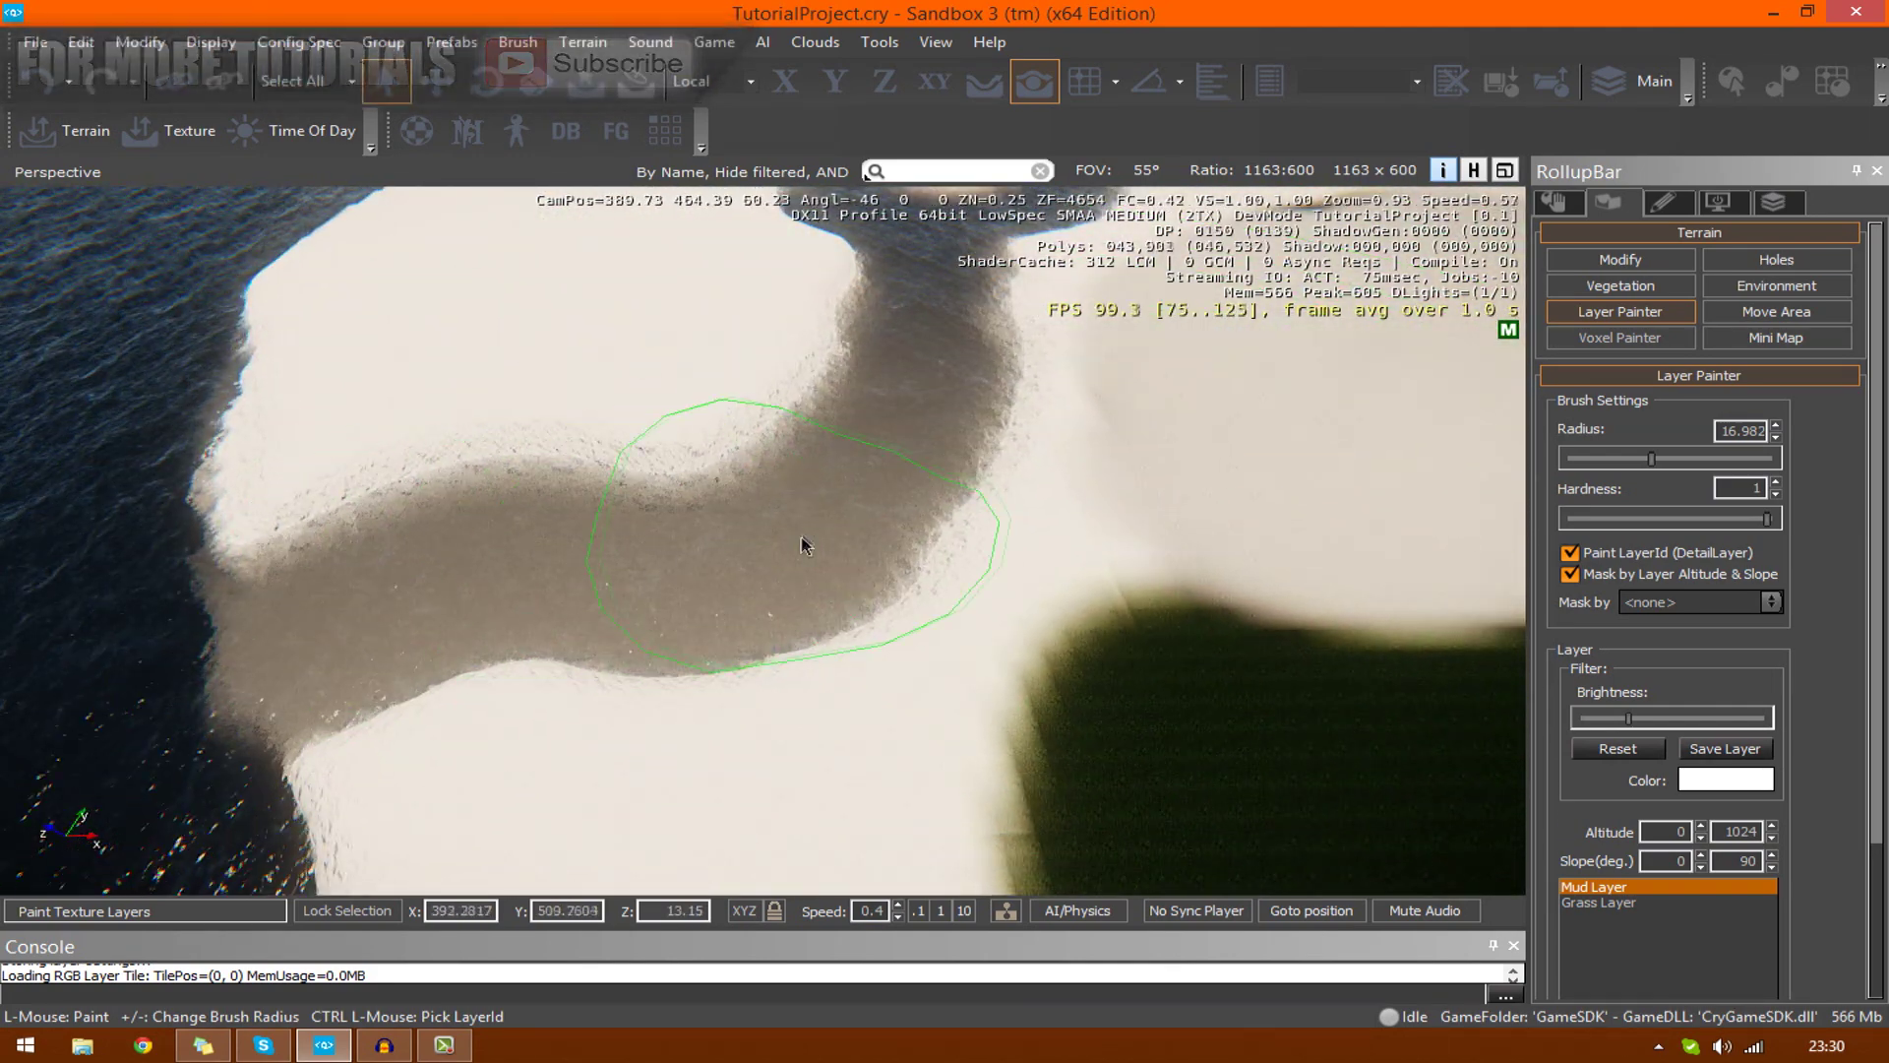
right_click_drag(819, 522, 785, 423)
key("s")
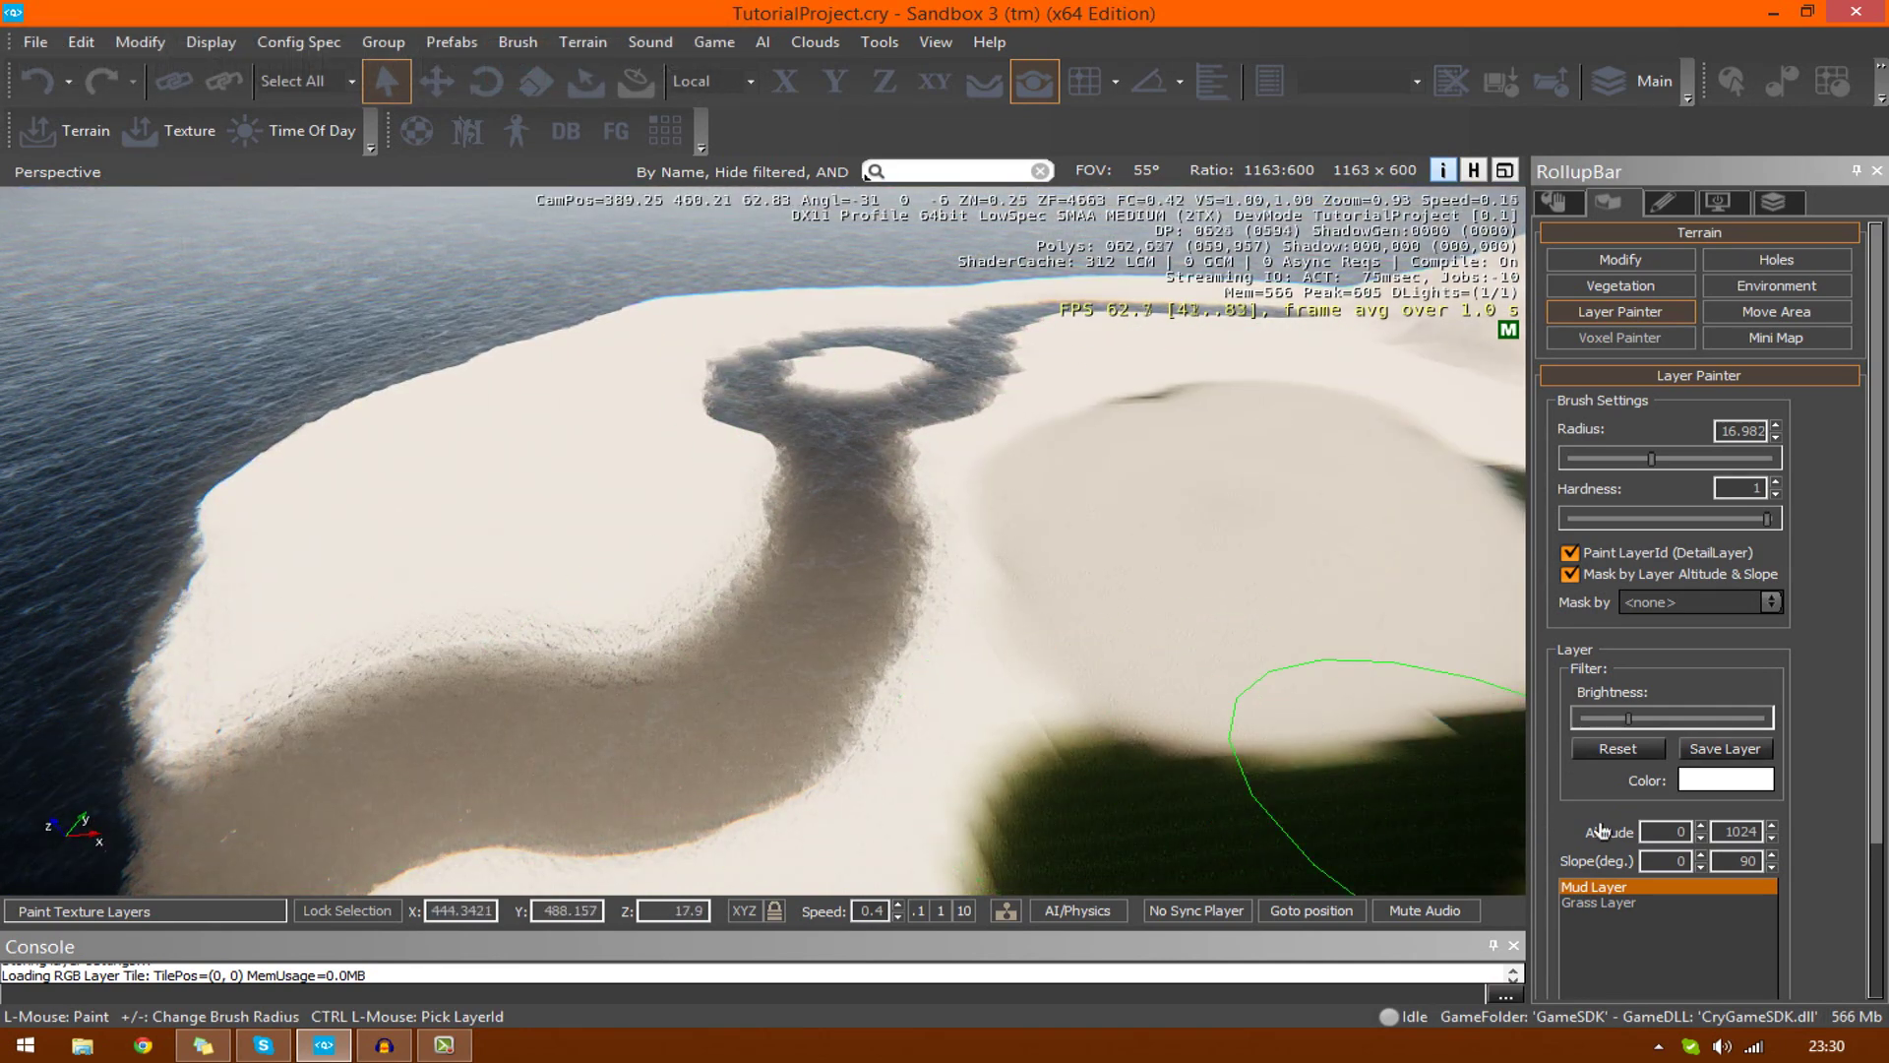
left_click(1698, 787)
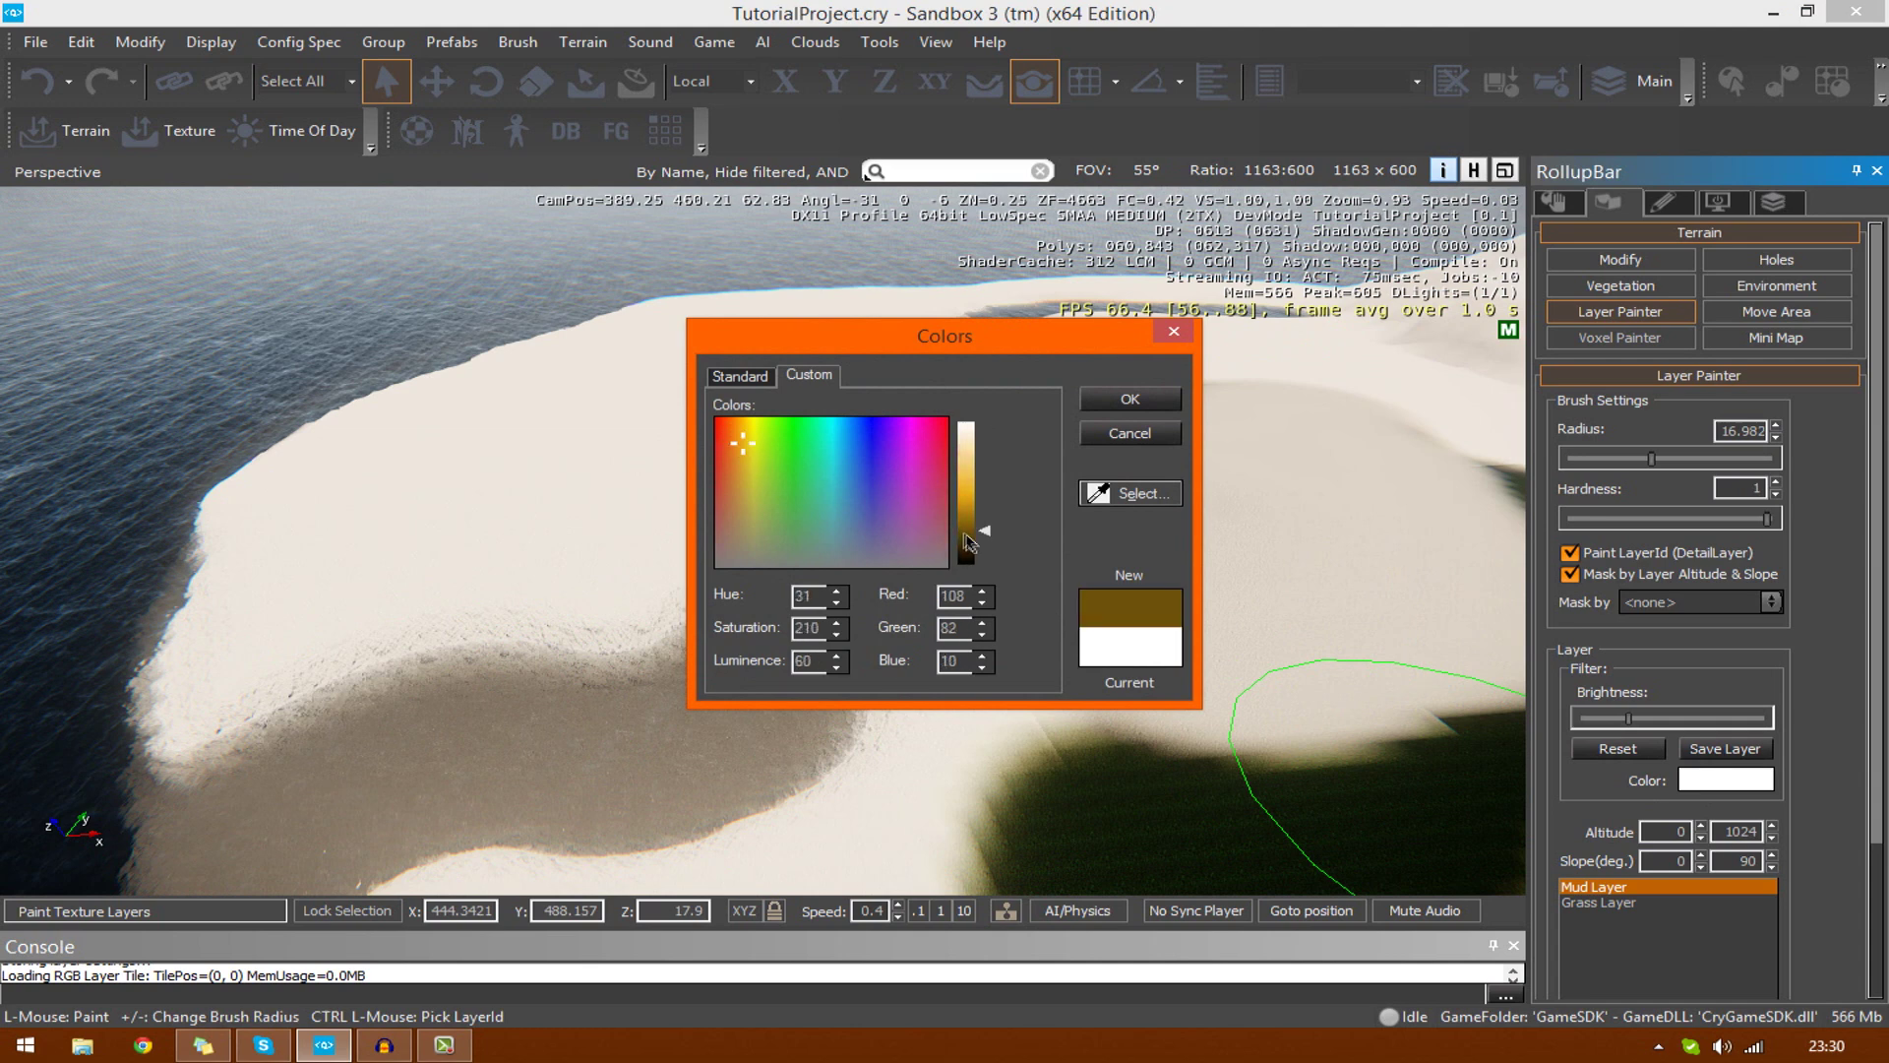
left_click(1112, 405)
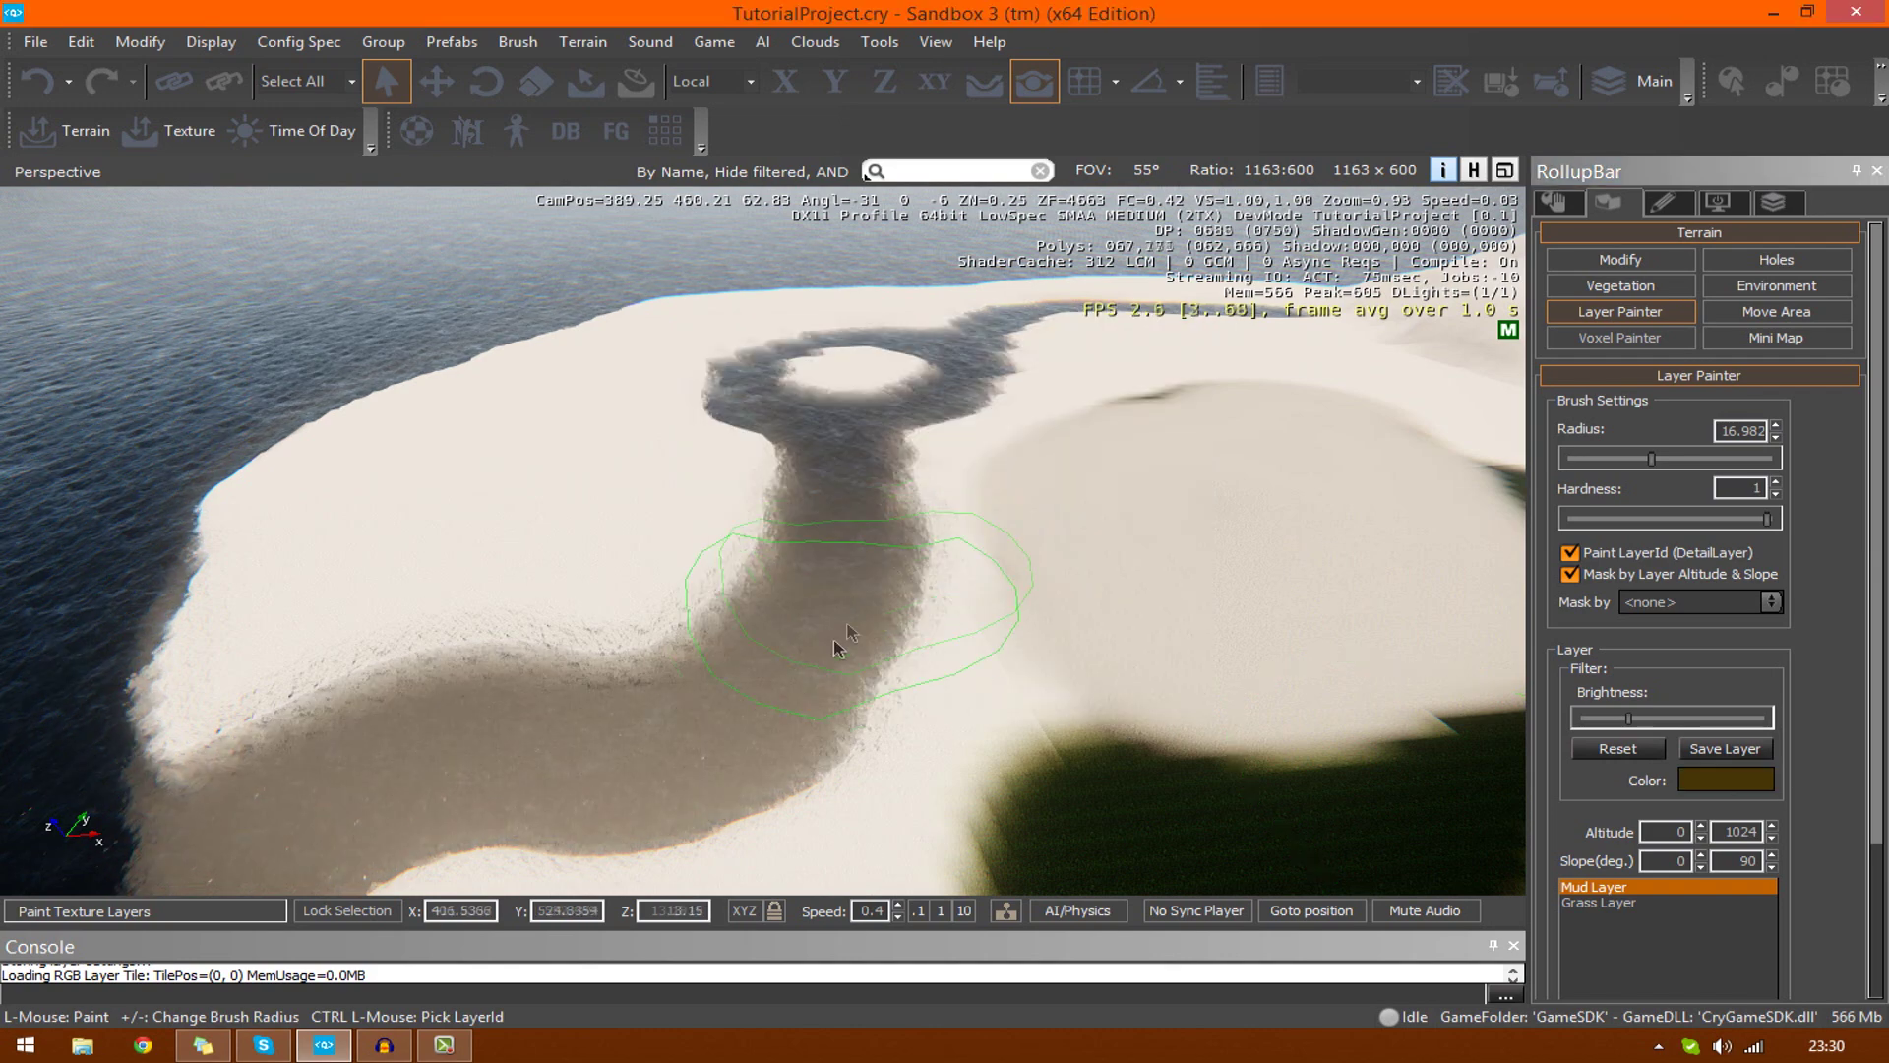
Reduce the brush radius to 9 and paint Mud Layer over the riverbed and its banks near the river mouth
key("w")
key("a")
right_click_drag(788, 694, 656, 724)
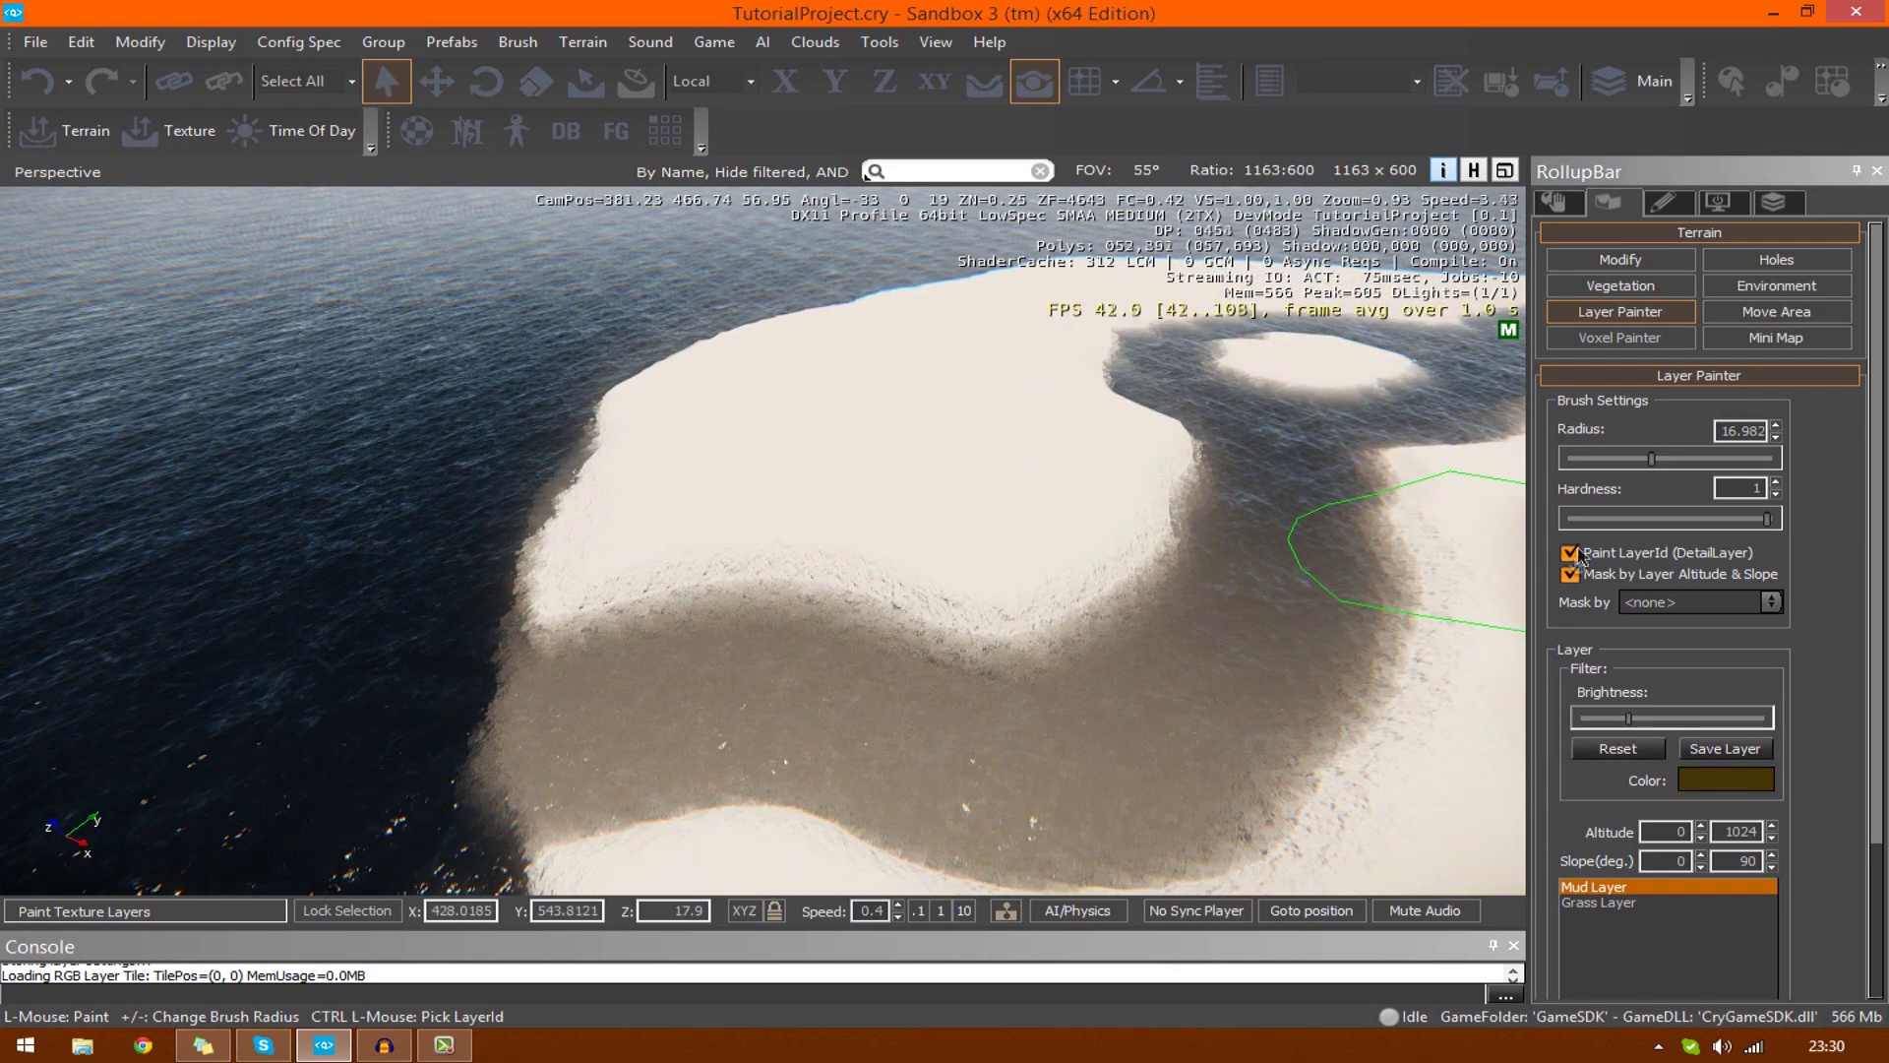
left_click(1651, 462)
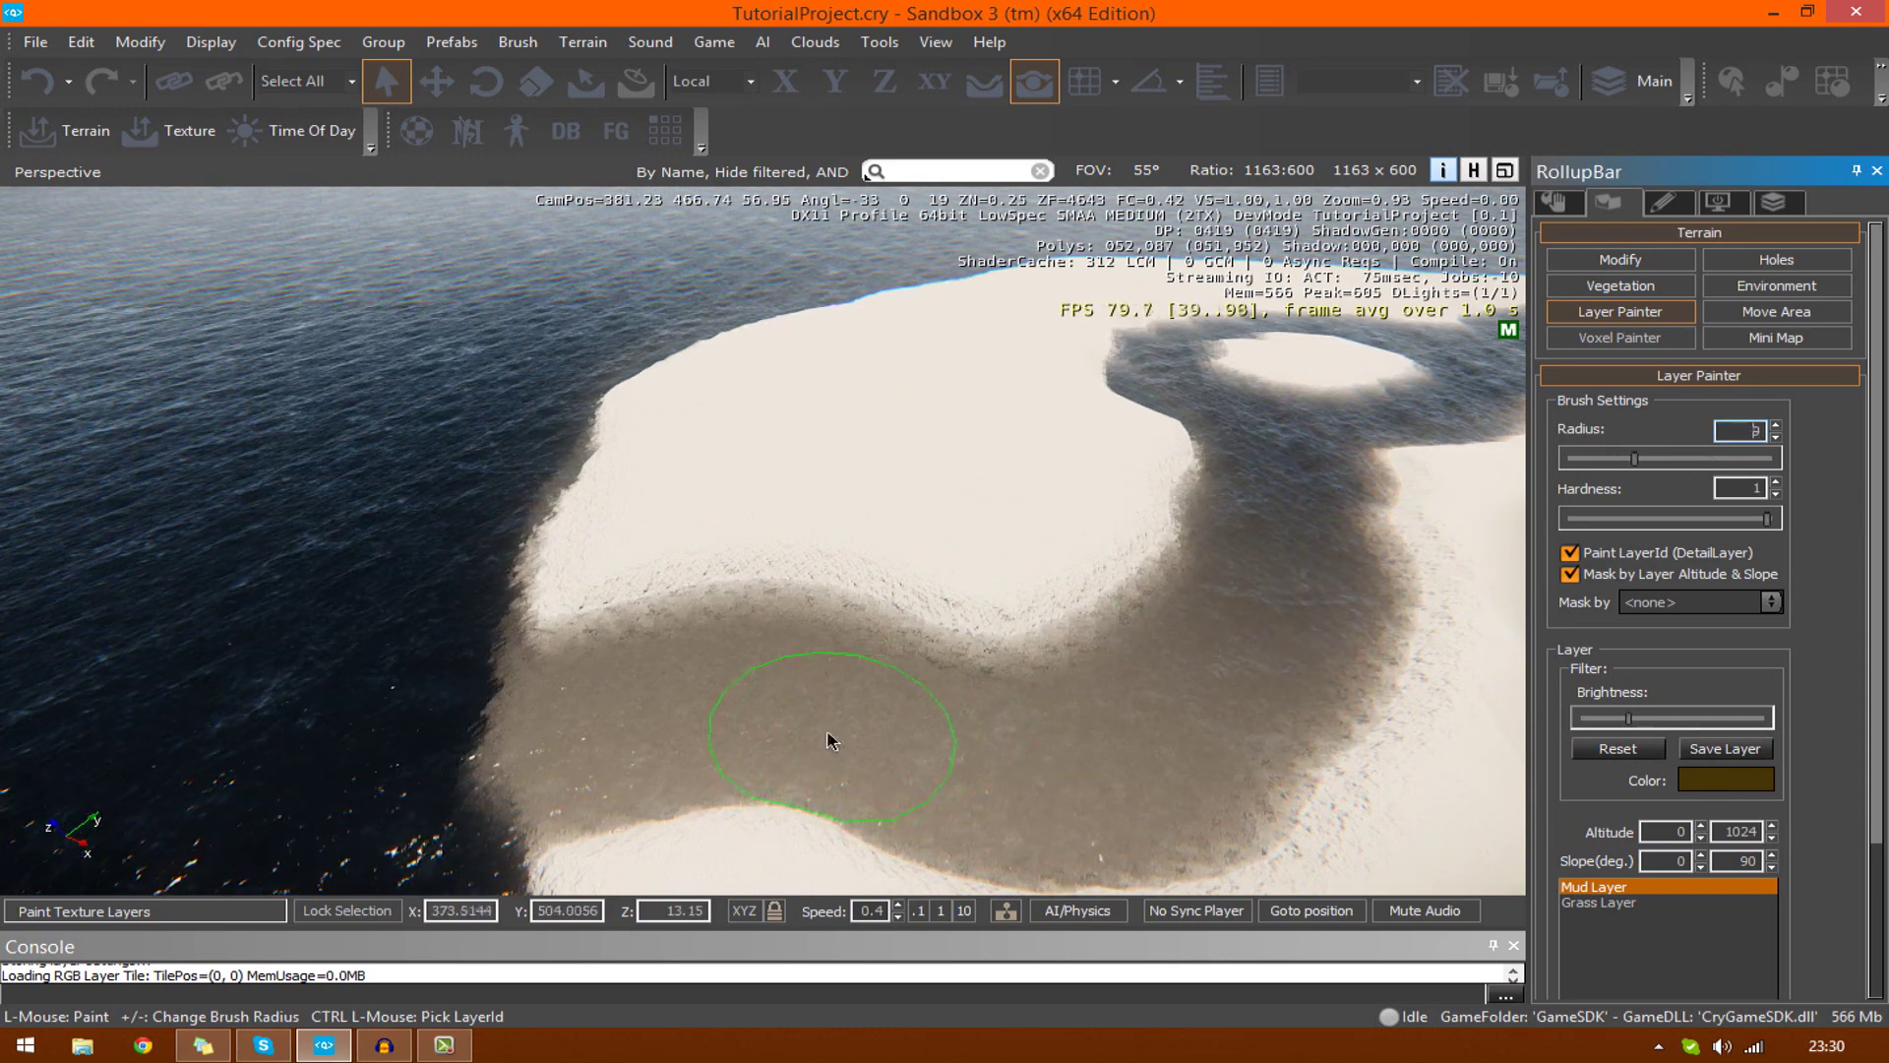
left_click_drag(644, 659, 903, 642)
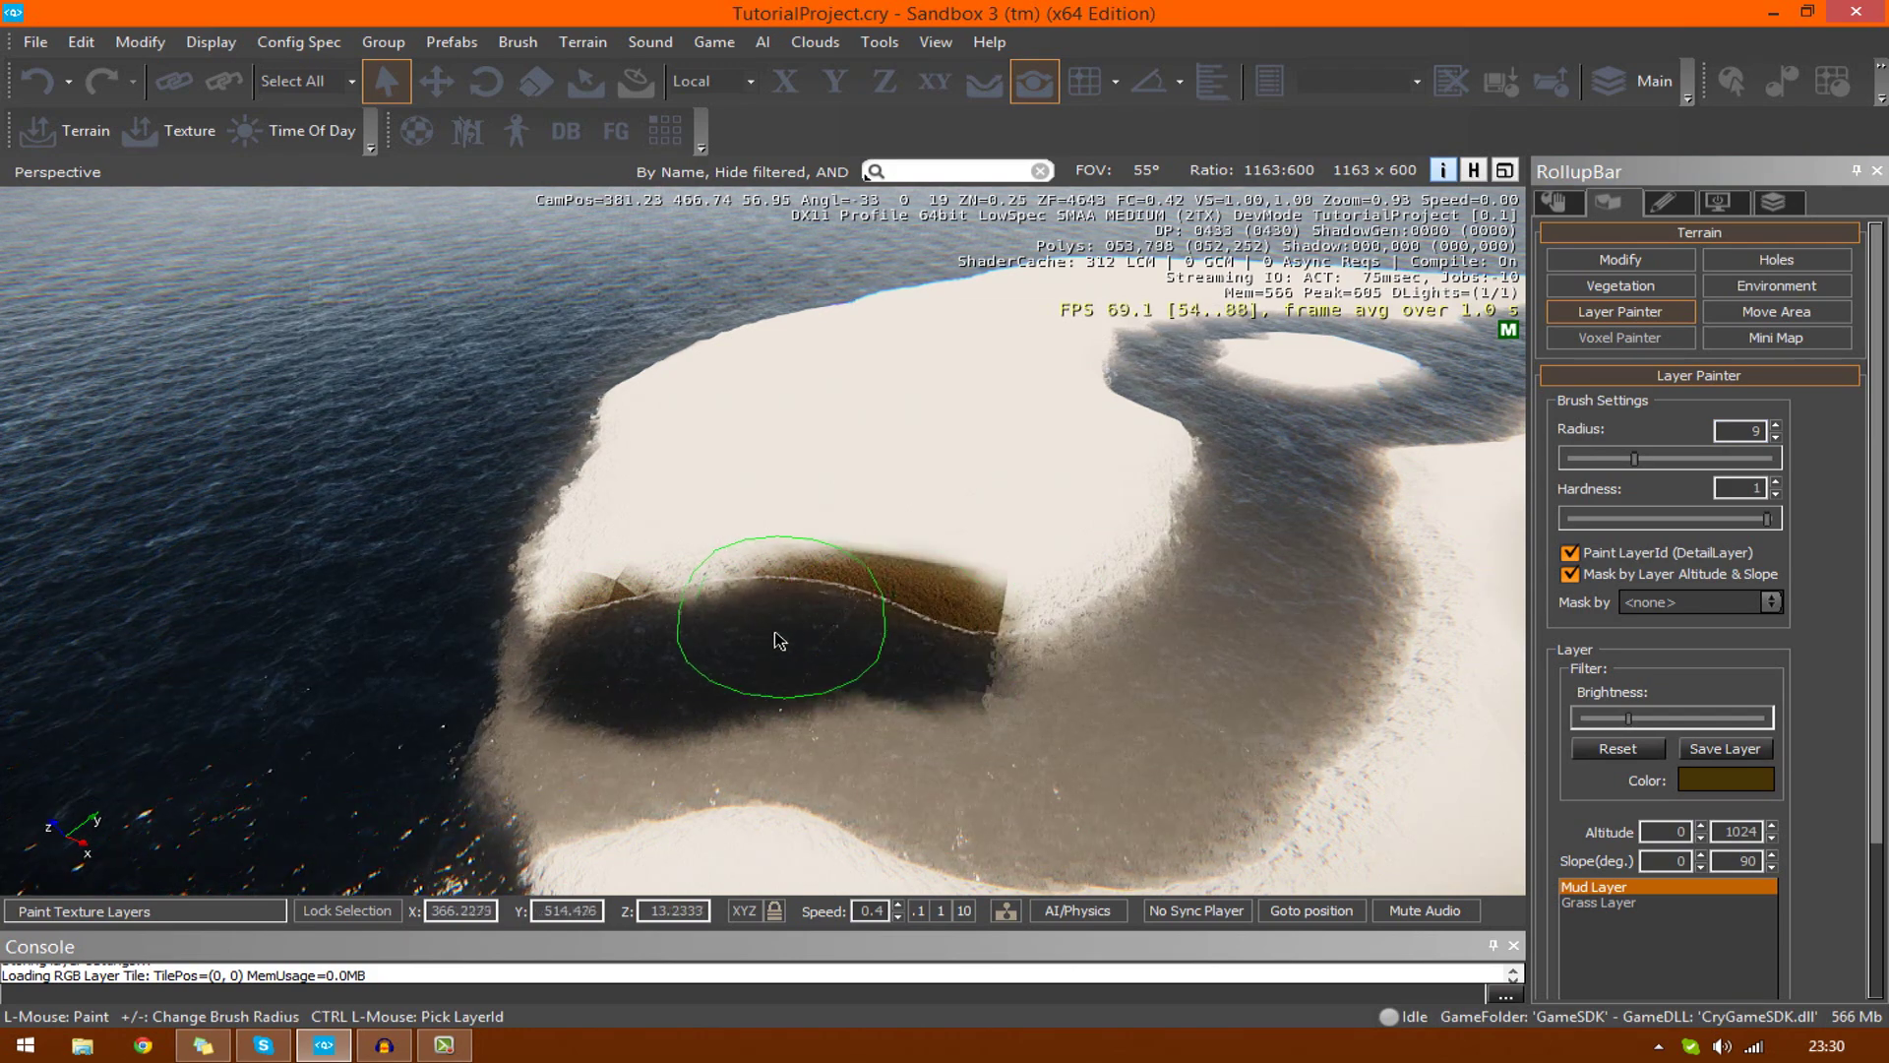
mouse_move(781, 641)
left_mouse_down()
mouse_move(532, 699)
mouse_move(662, 784)
mouse_move(805, 799)
left_mouse_up()
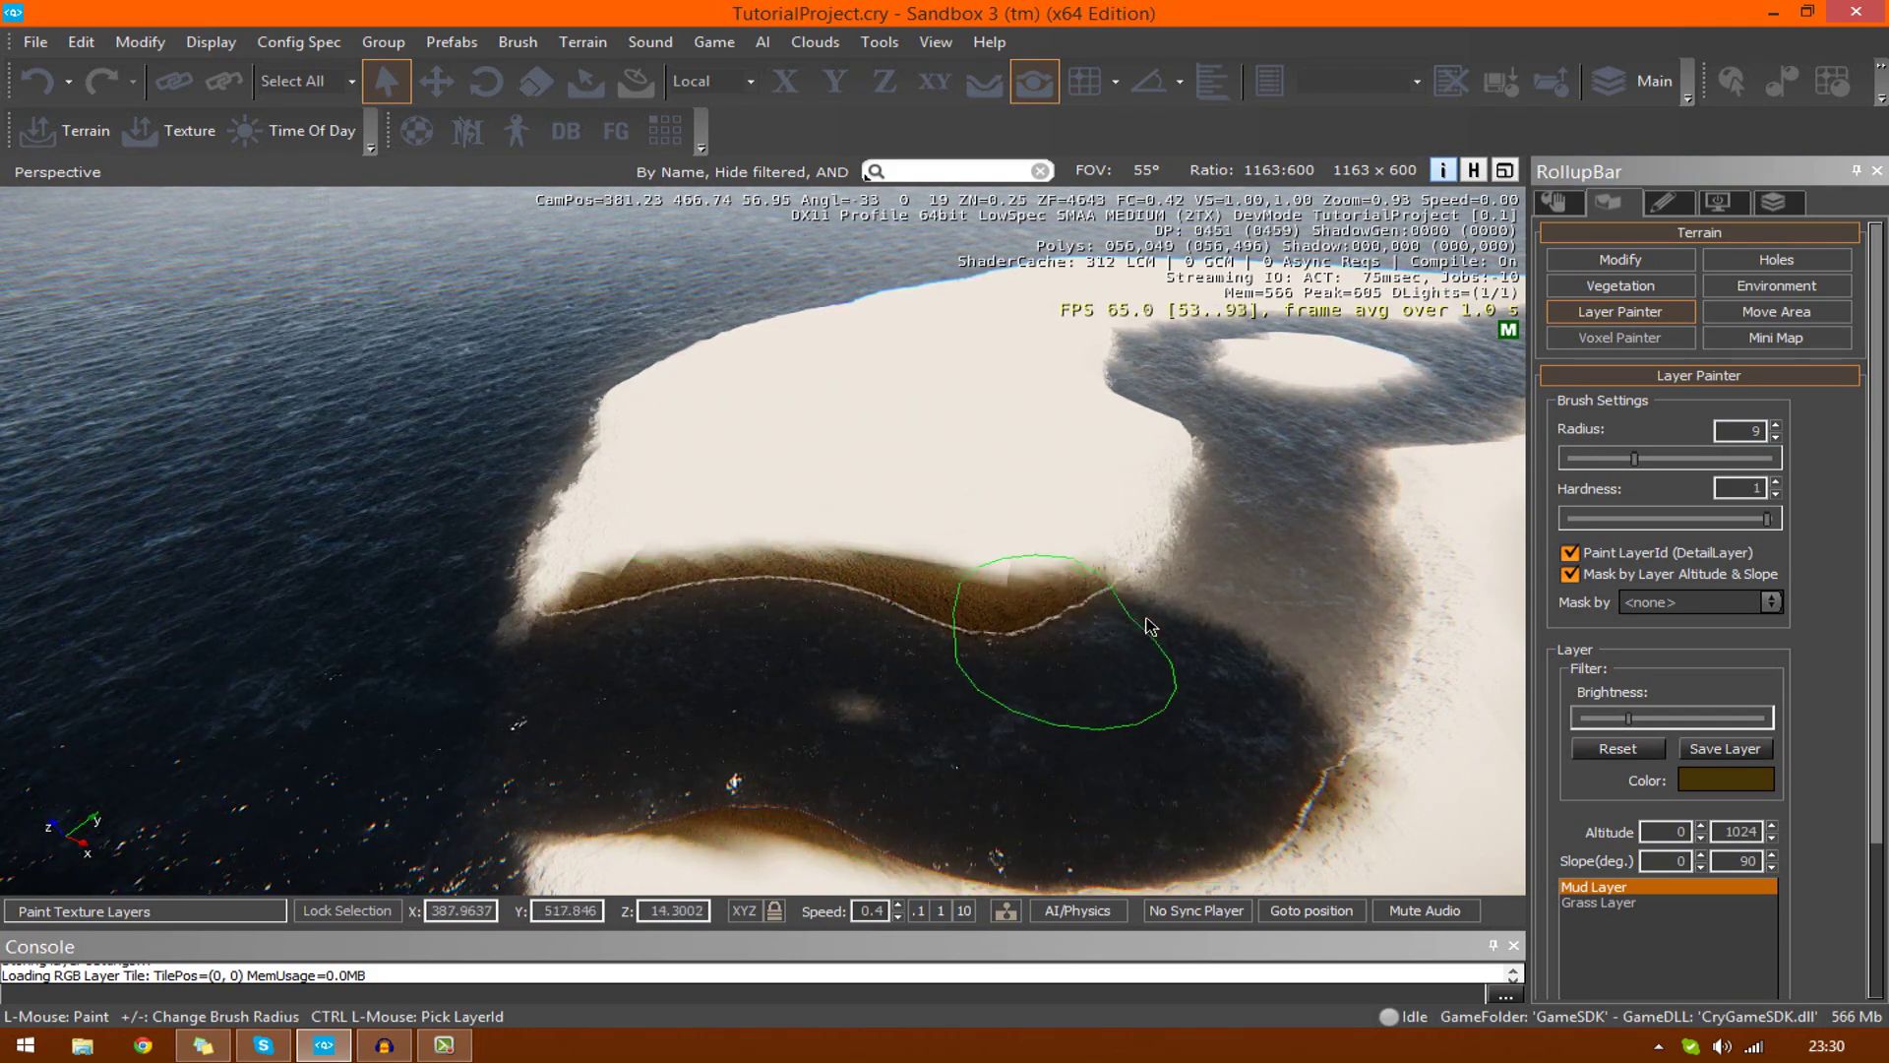
left_click_drag(600, 600, 537, 645)
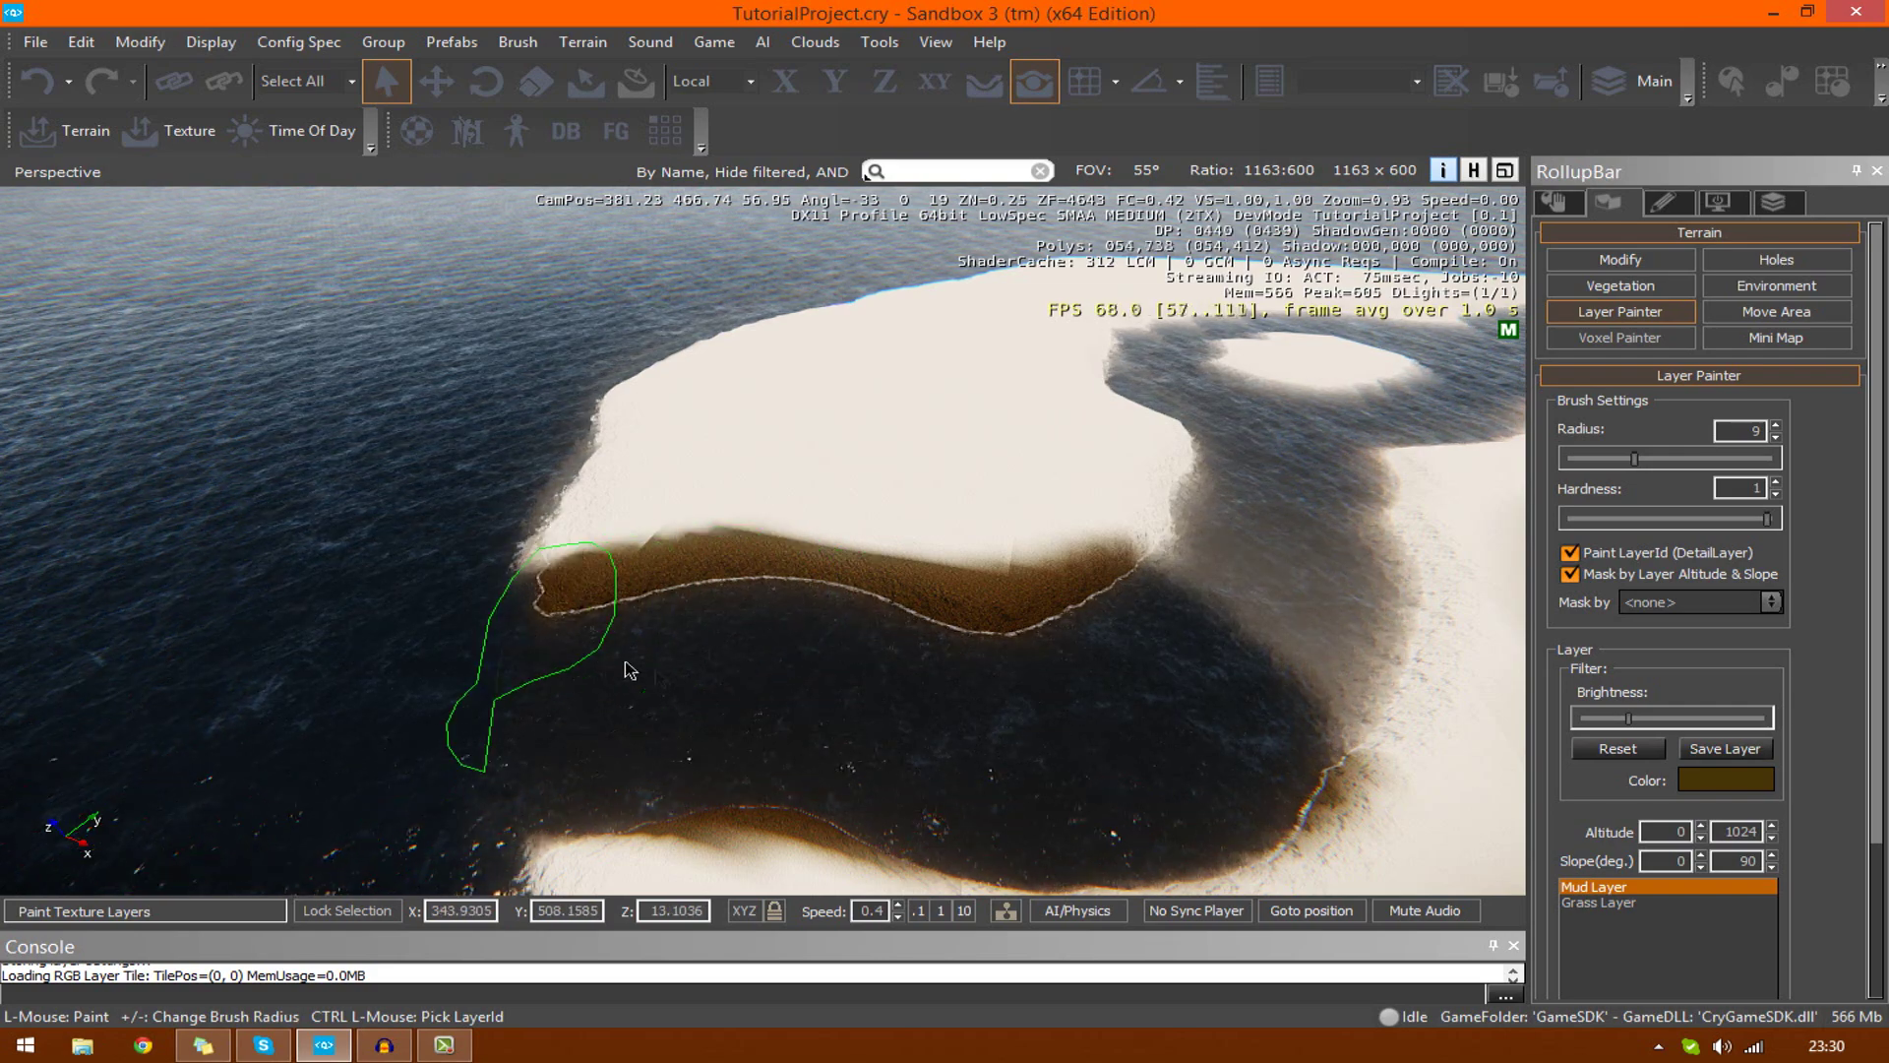
key("w")
right_click_drag(630, 664, 994, 640)
right_click_drag(570, 659, 655, 678)
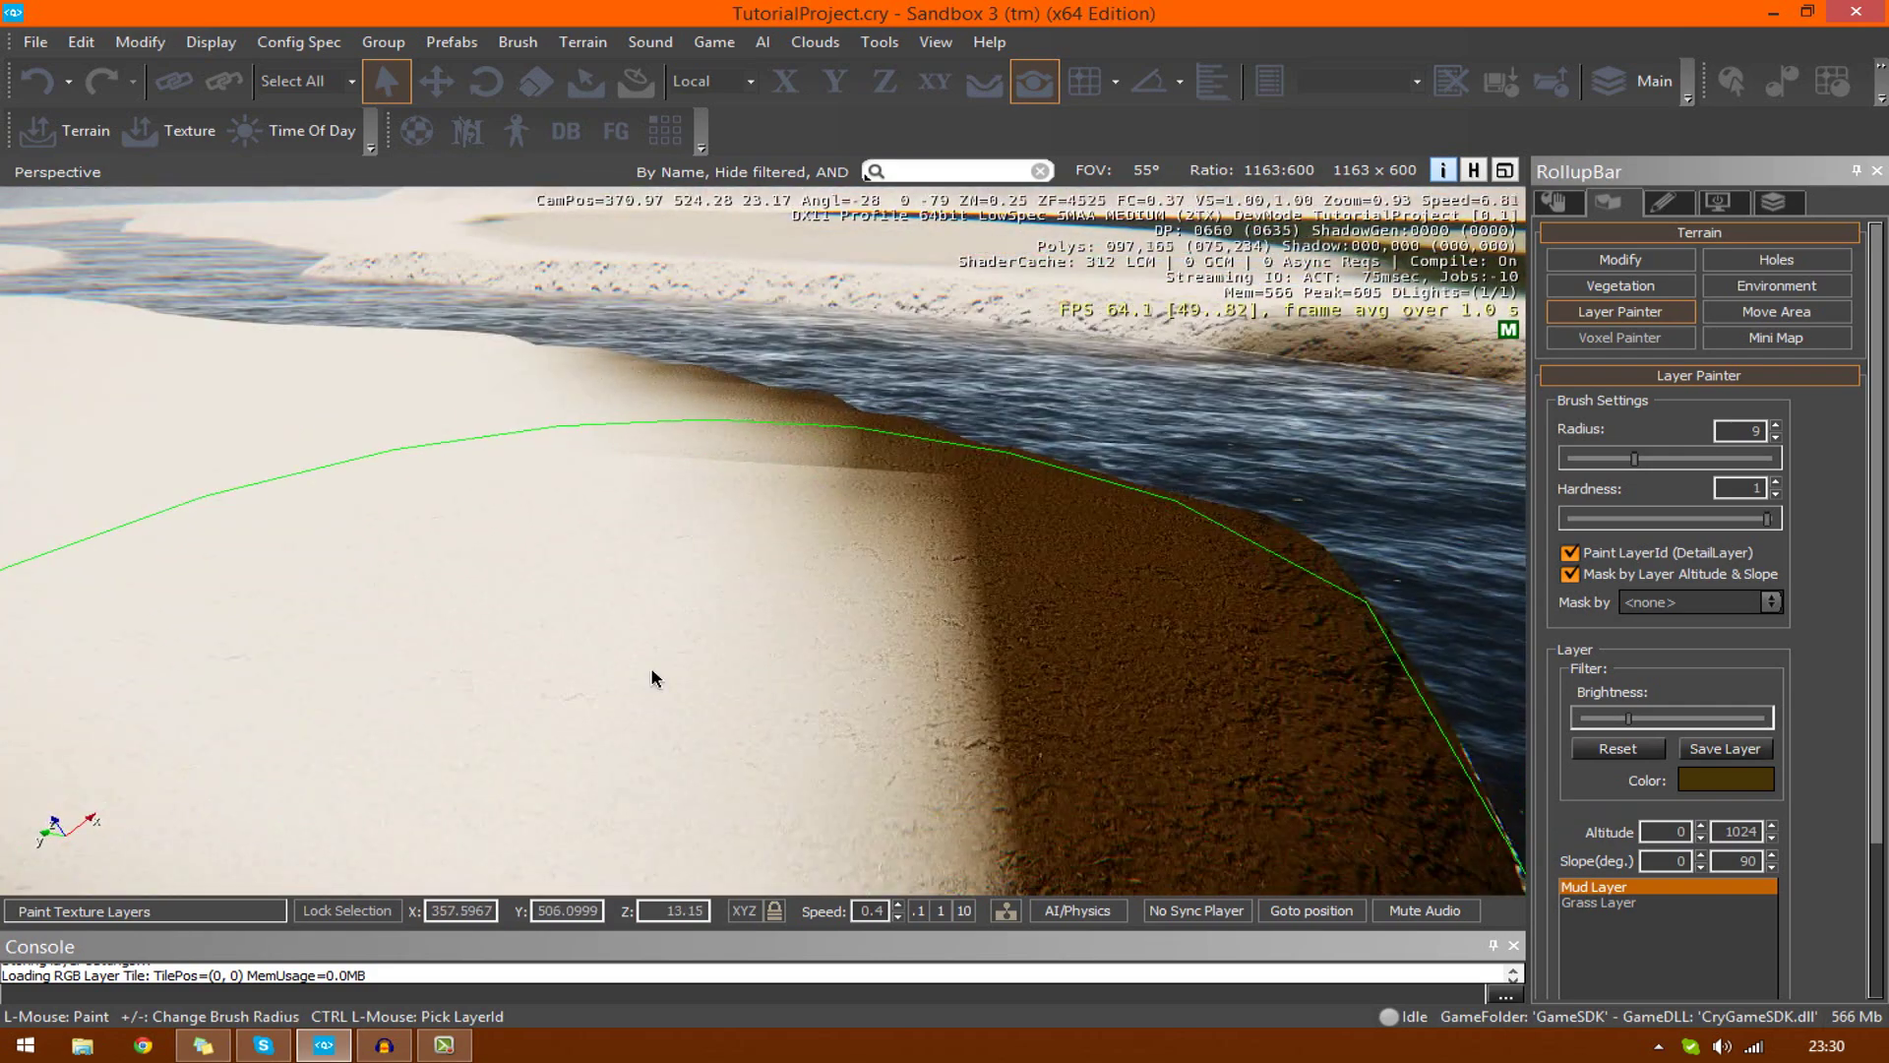
Play-test the level in game mode, walking along the mud-painted riverbank, and return to editing
key("ctrl+g")
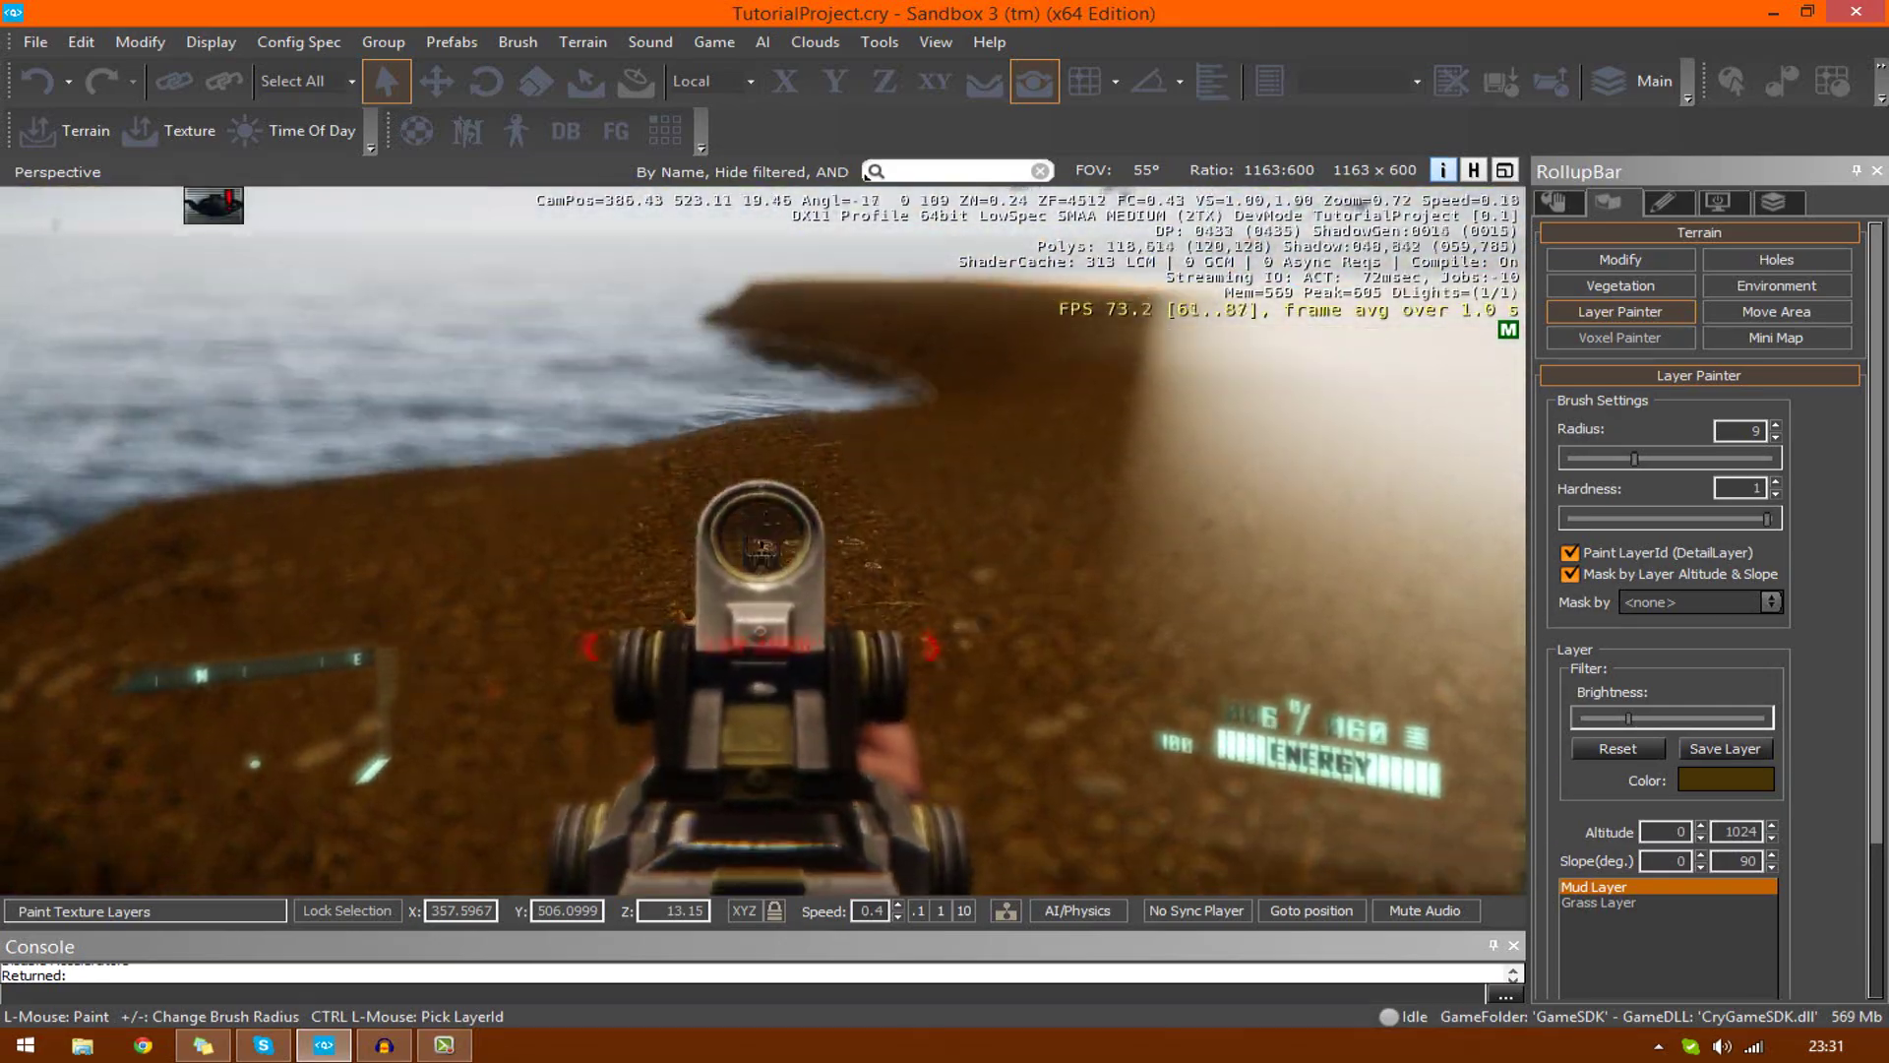
left_click(868, 174)
key("w")
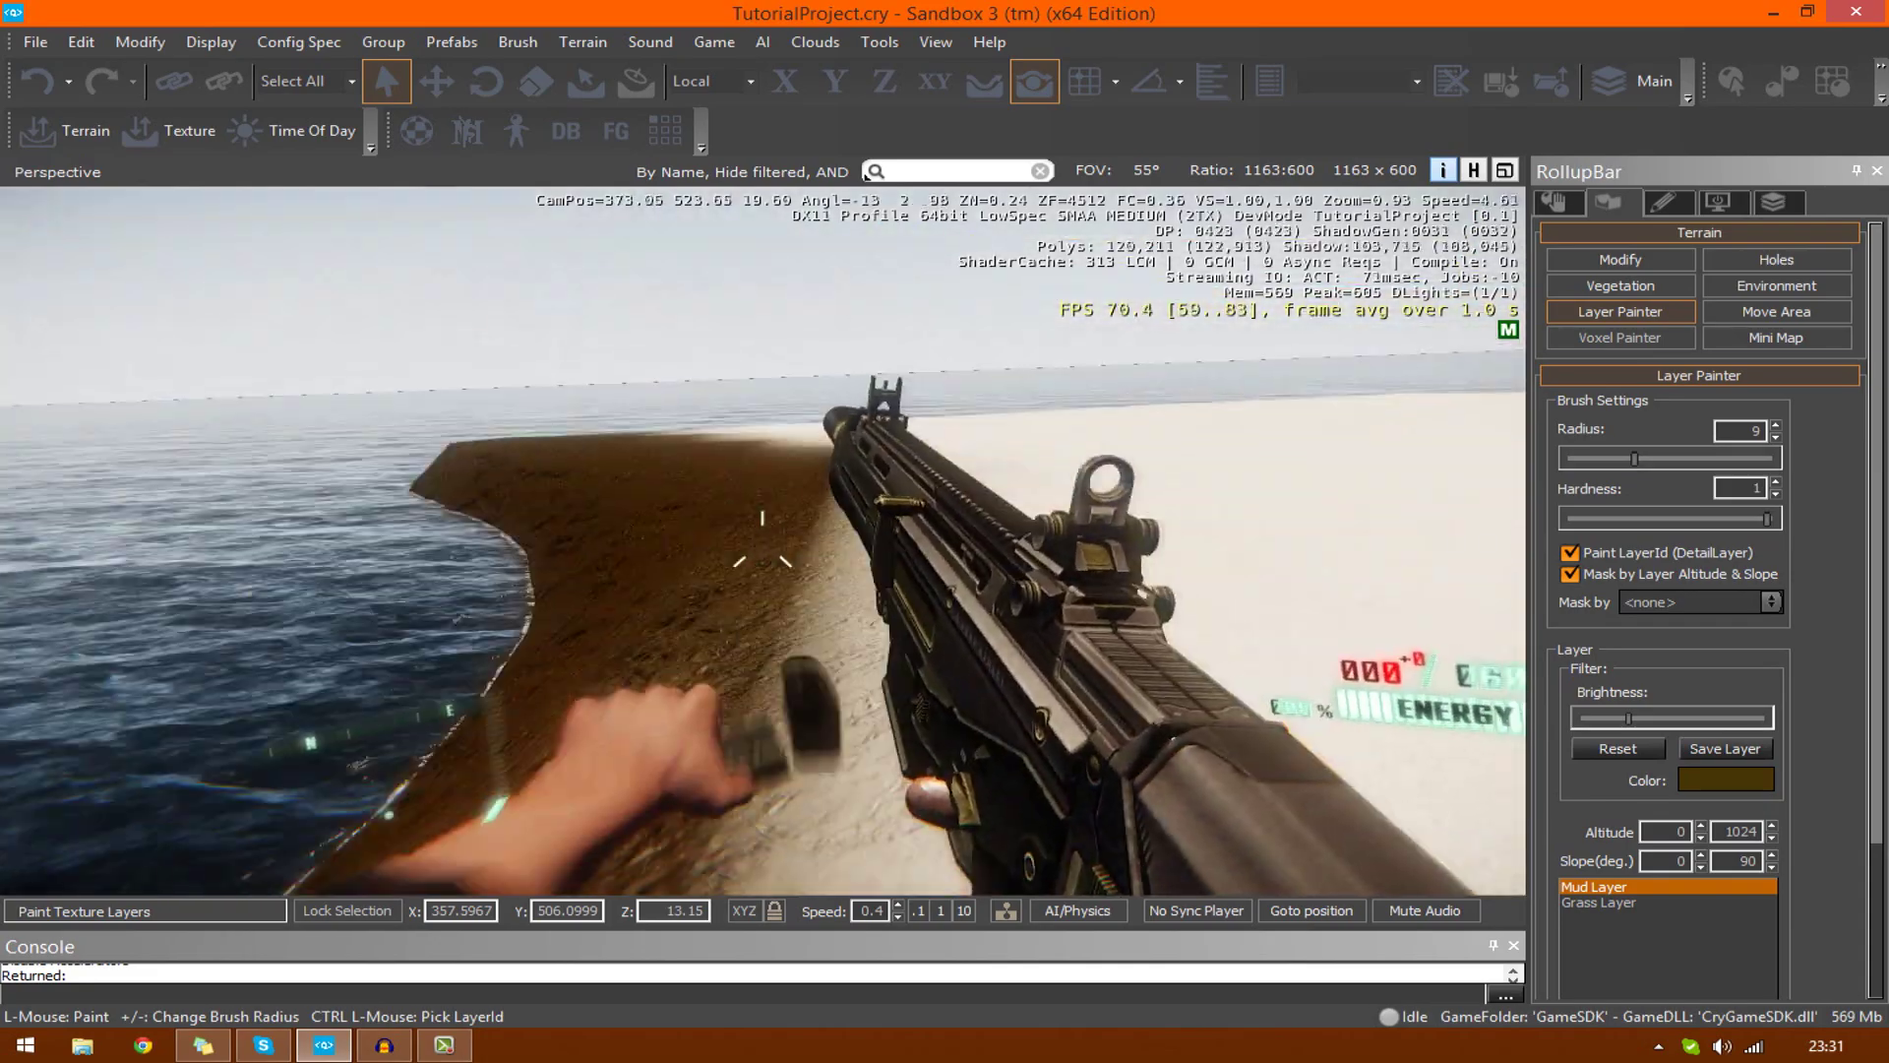
key("Escape")
Save the Mud Layer settings and paint mud along the unpainted opposite riverbank and around its pointed headland
right_click_drag(748, 630, 1457, 671)
key("s")
key("s")
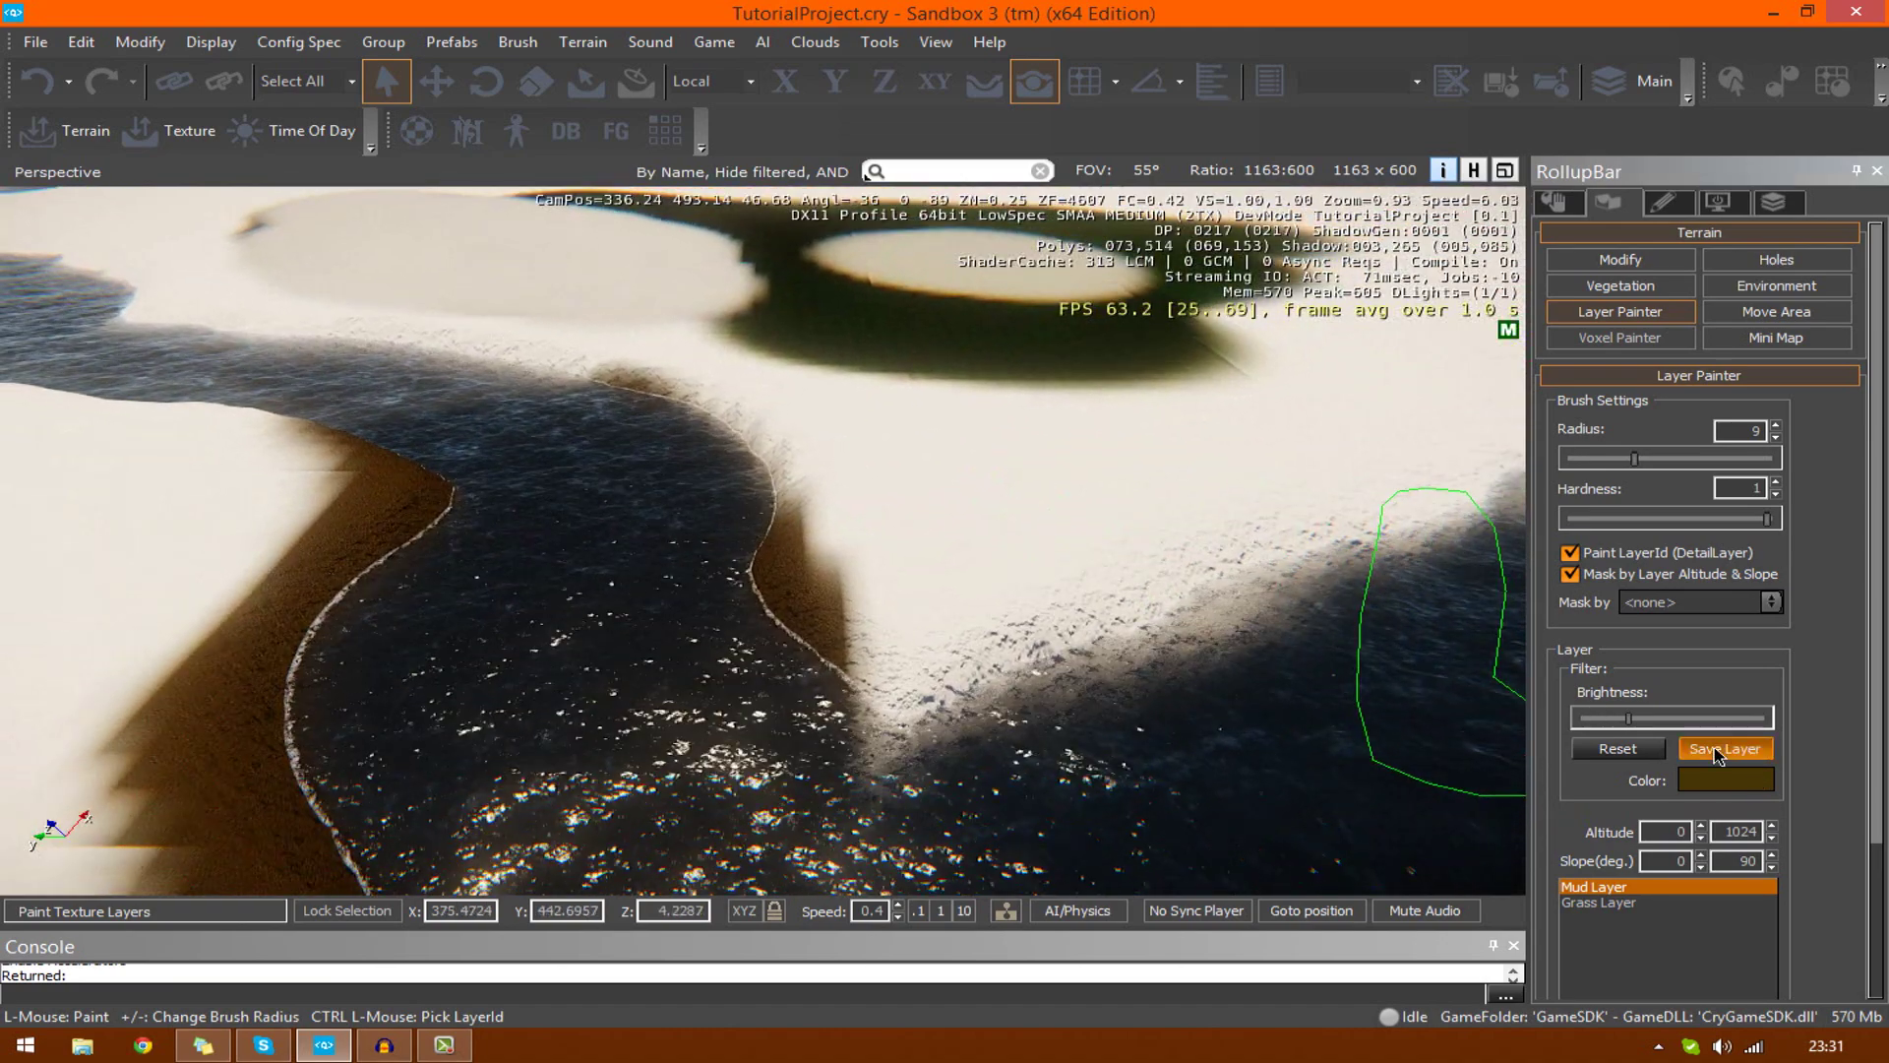
left_click(1719, 754)
mouse_move(768, 705)
left_mouse_down()
mouse_move(990, 718)
mouse_move(1316, 666)
mouse_move(1054, 695)
mouse_move(697, 559)
mouse_move(633, 422)
mouse_move(590, 410)
mouse_move(695, 473)
mouse_move(782, 635)
mouse_move(767, 630)
left_mouse_up()
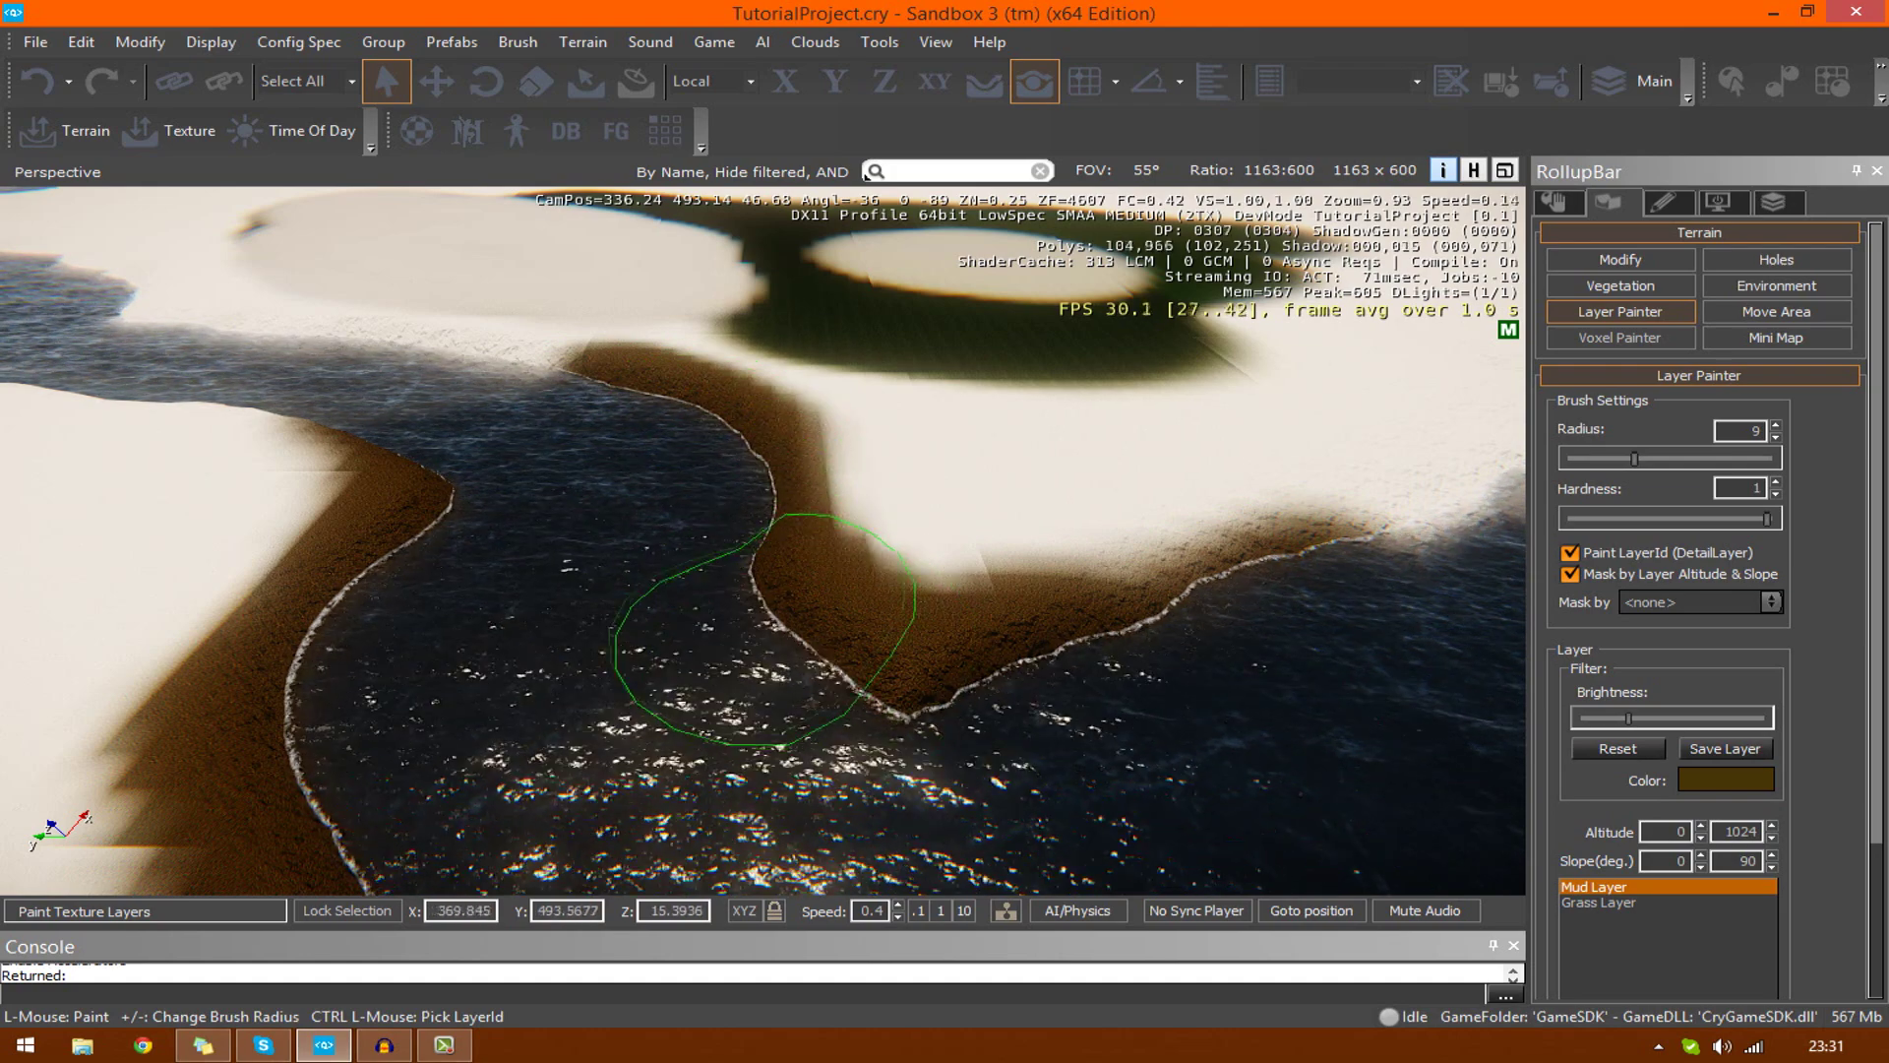
Make Grass Layer the active paint layer and extend the grass over the bare ground beside the existing patch
key("w")
mouse_move(767, 629)
right_mouse_down()
mouse_move(767, 531)
mouse_move(764, 622)
right_mouse_up()
key("s")
key("d")
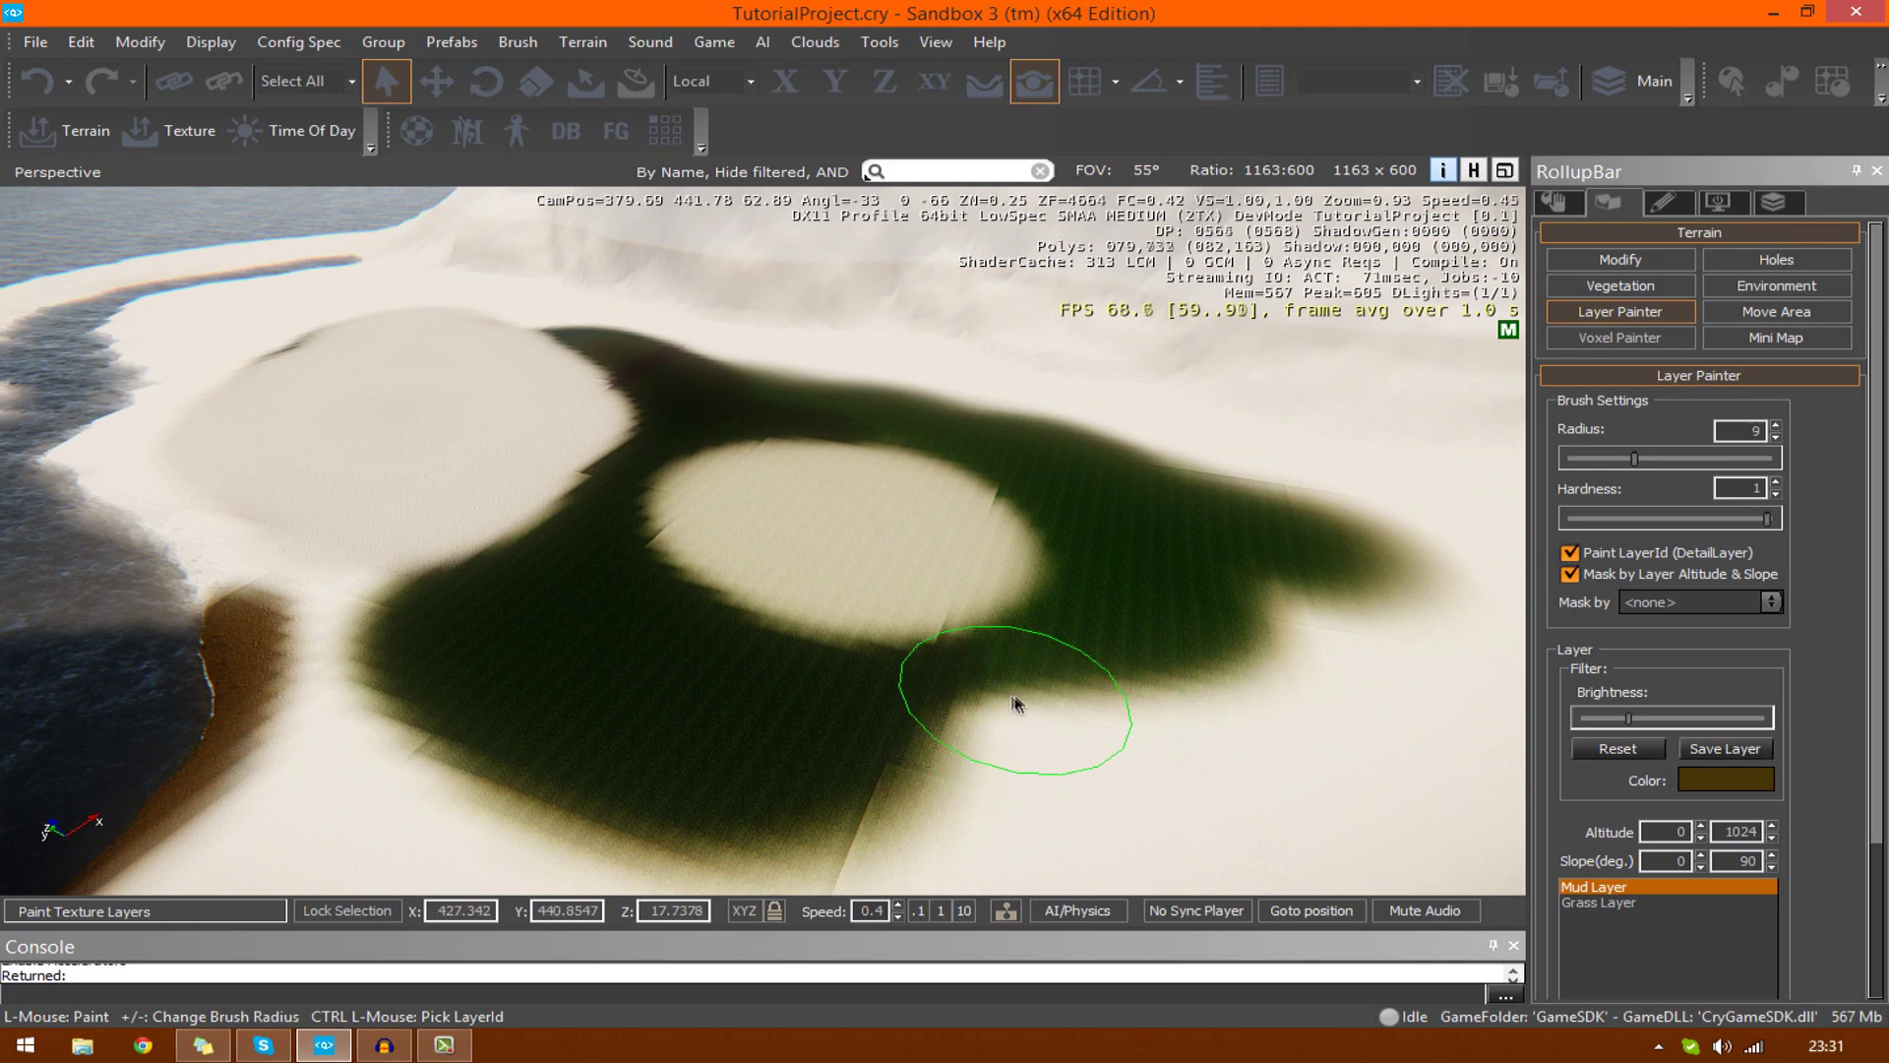
left_click(1588, 905)
mouse_move(967, 752)
left_mouse_down()
mouse_move(910, 788)
mouse_move(1043, 767)
mouse_move(1006, 752)
left_mouse_up()
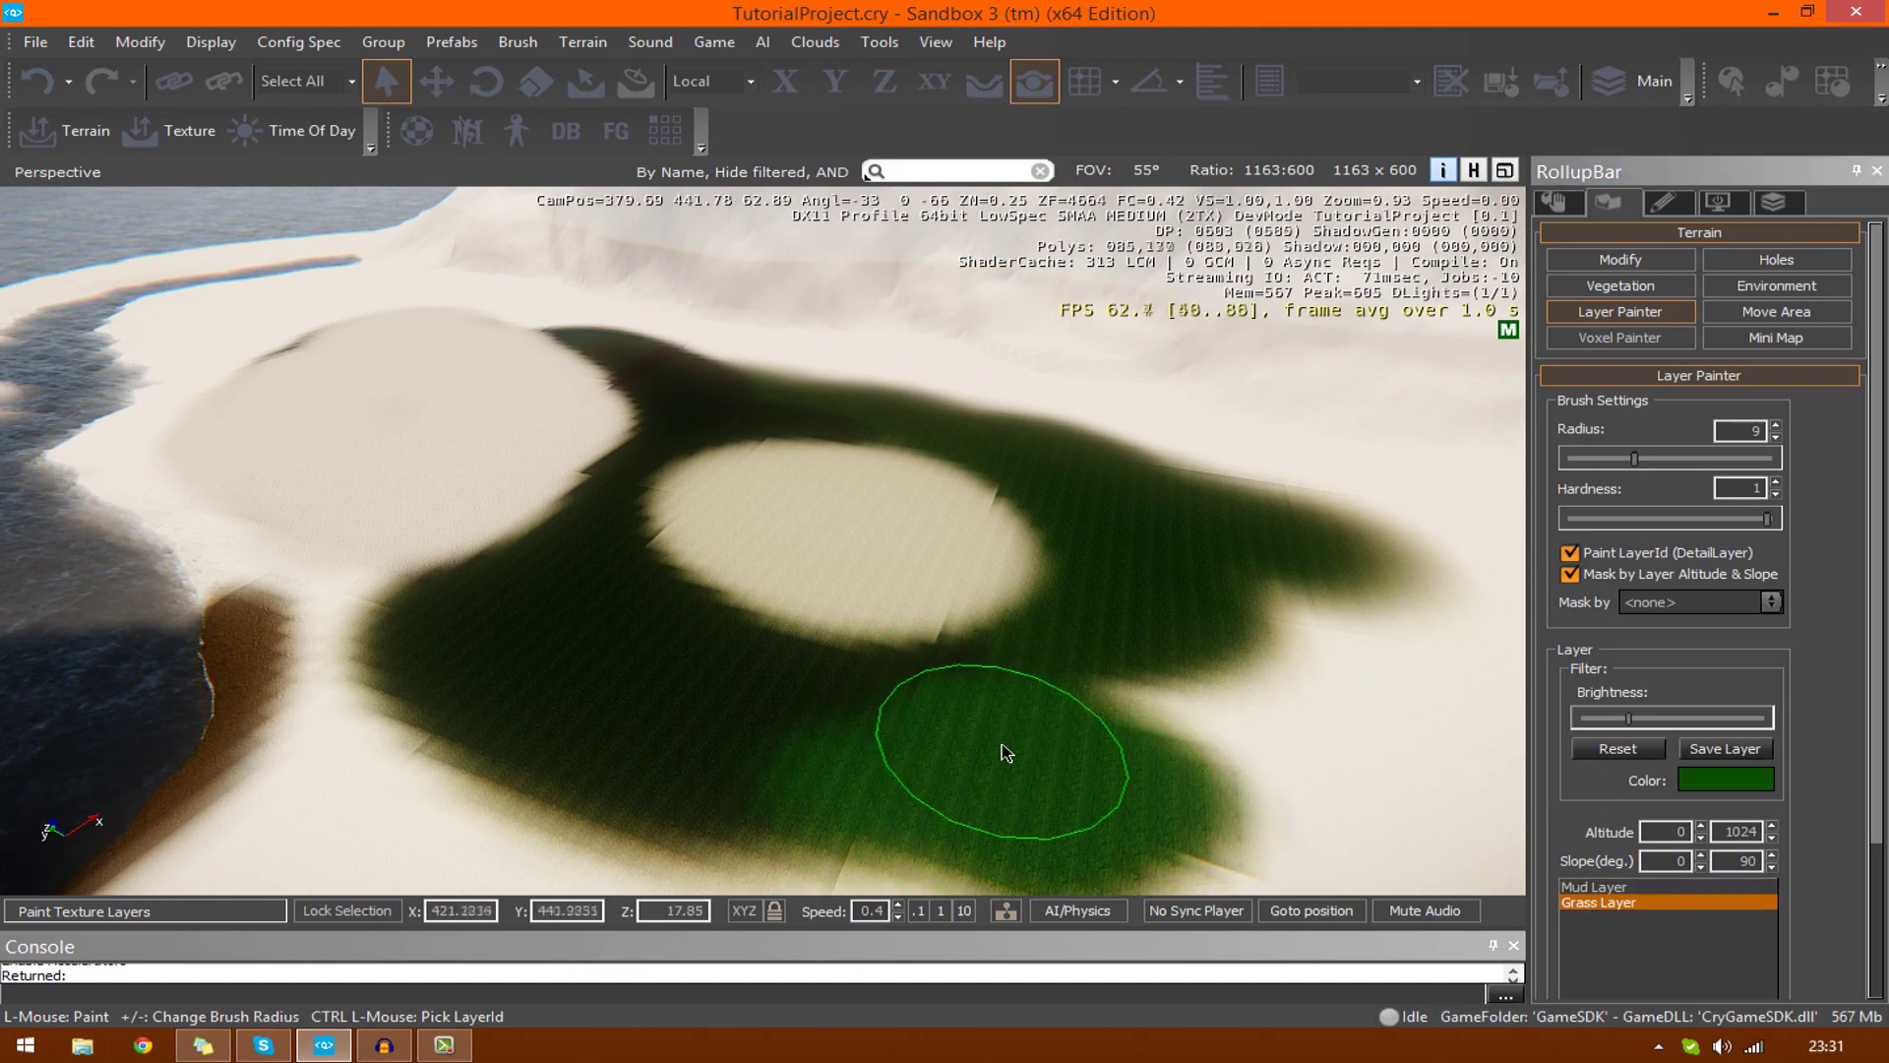
Lower the Grass Layer brightness to near minimum, save the layer, and paint it over the grass area and its bare patches
left_click(1611, 719)
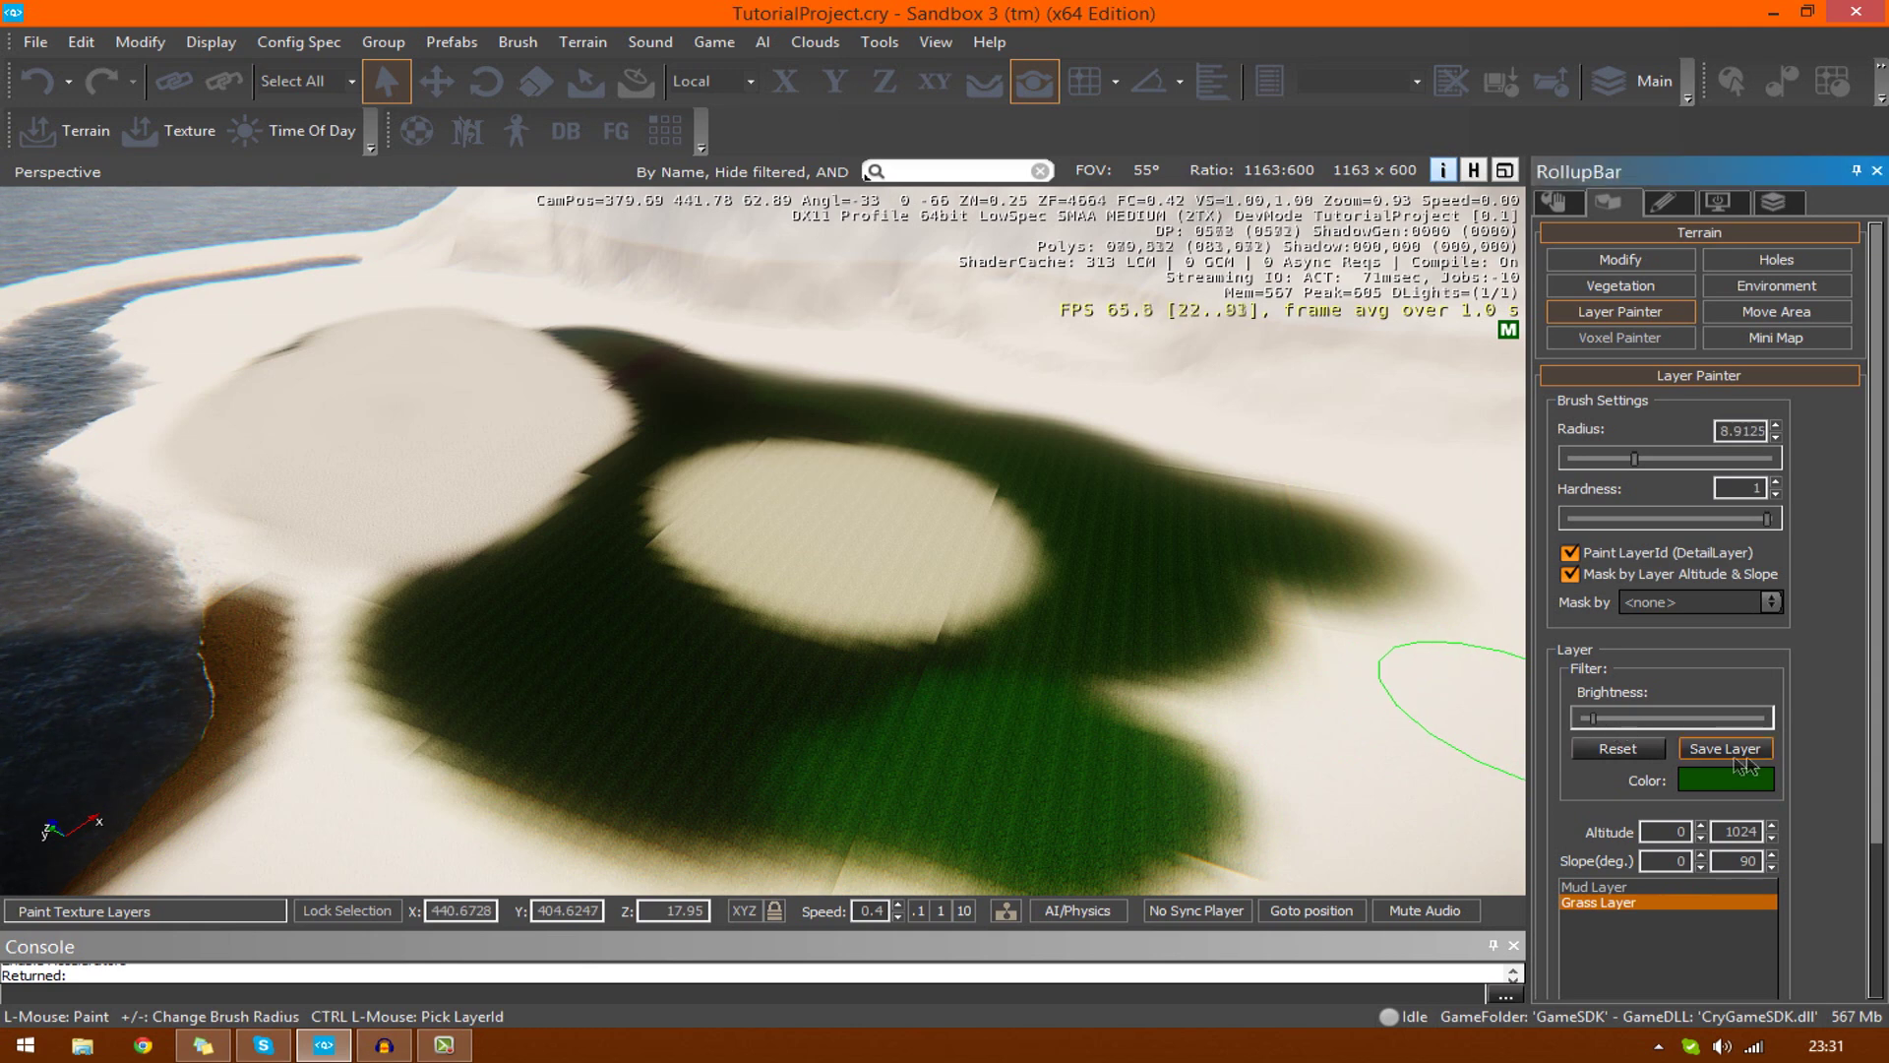
mouse_move(886, 659)
left_mouse_down()
mouse_move(1024, 671)
mouse_move(961, 814)
mouse_move(1225, 760)
mouse_move(1181, 669)
mouse_move(654, 499)
mouse_move(1000, 590)
mouse_move(960, 497)
mouse_move(654, 515)
mouse_move(918, 536)
mouse_move(776, 510)
mouse_move(940, 470)
mouse_move(1050, 569)
mouse_move(1308, 705)
mouse_move(1371, 622)
left_mouse_up()
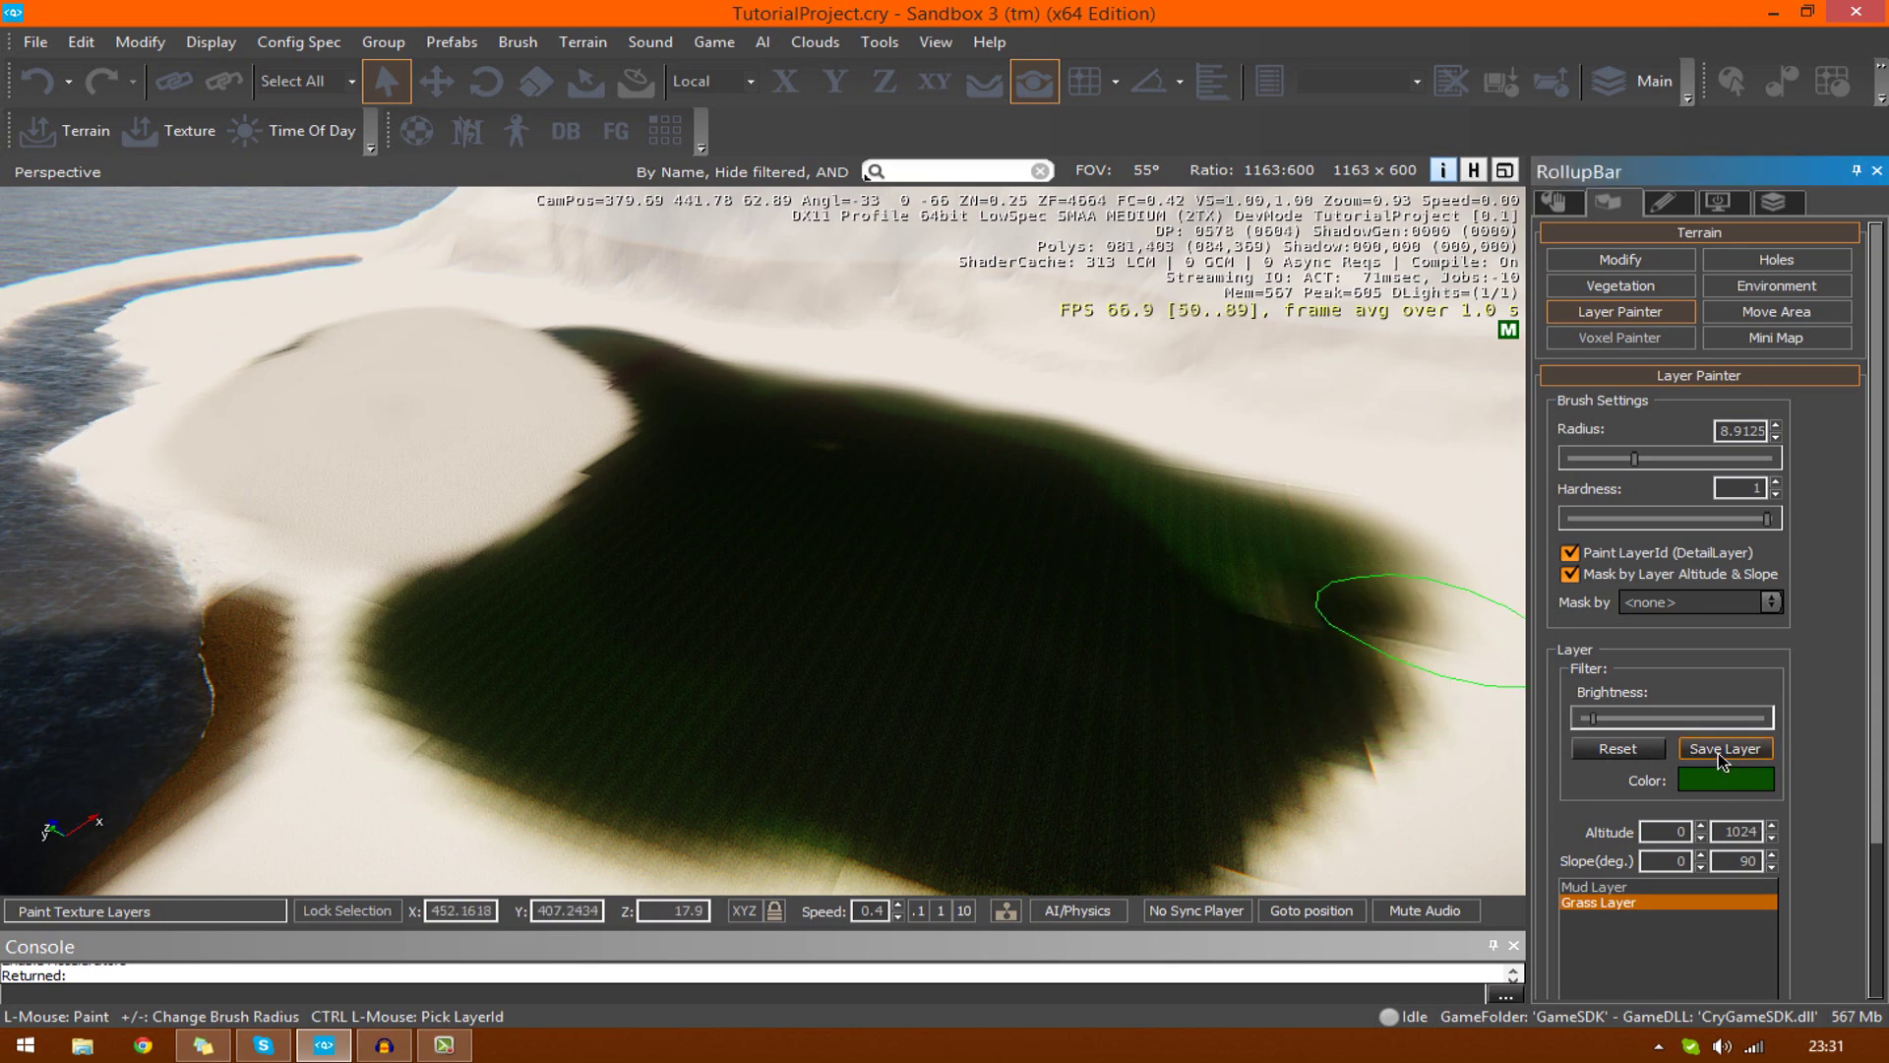
mouse_move(699, 728)
left_mouse_down()
mouse_move(851, 787)
mouse_move(571, 782)
mouse_move(522, 605)
mouse_move(622, 517)
mouse_move(522, 445)
mouse_move(468, 529)
mouse_move(600, 443)
left_mouse_up()
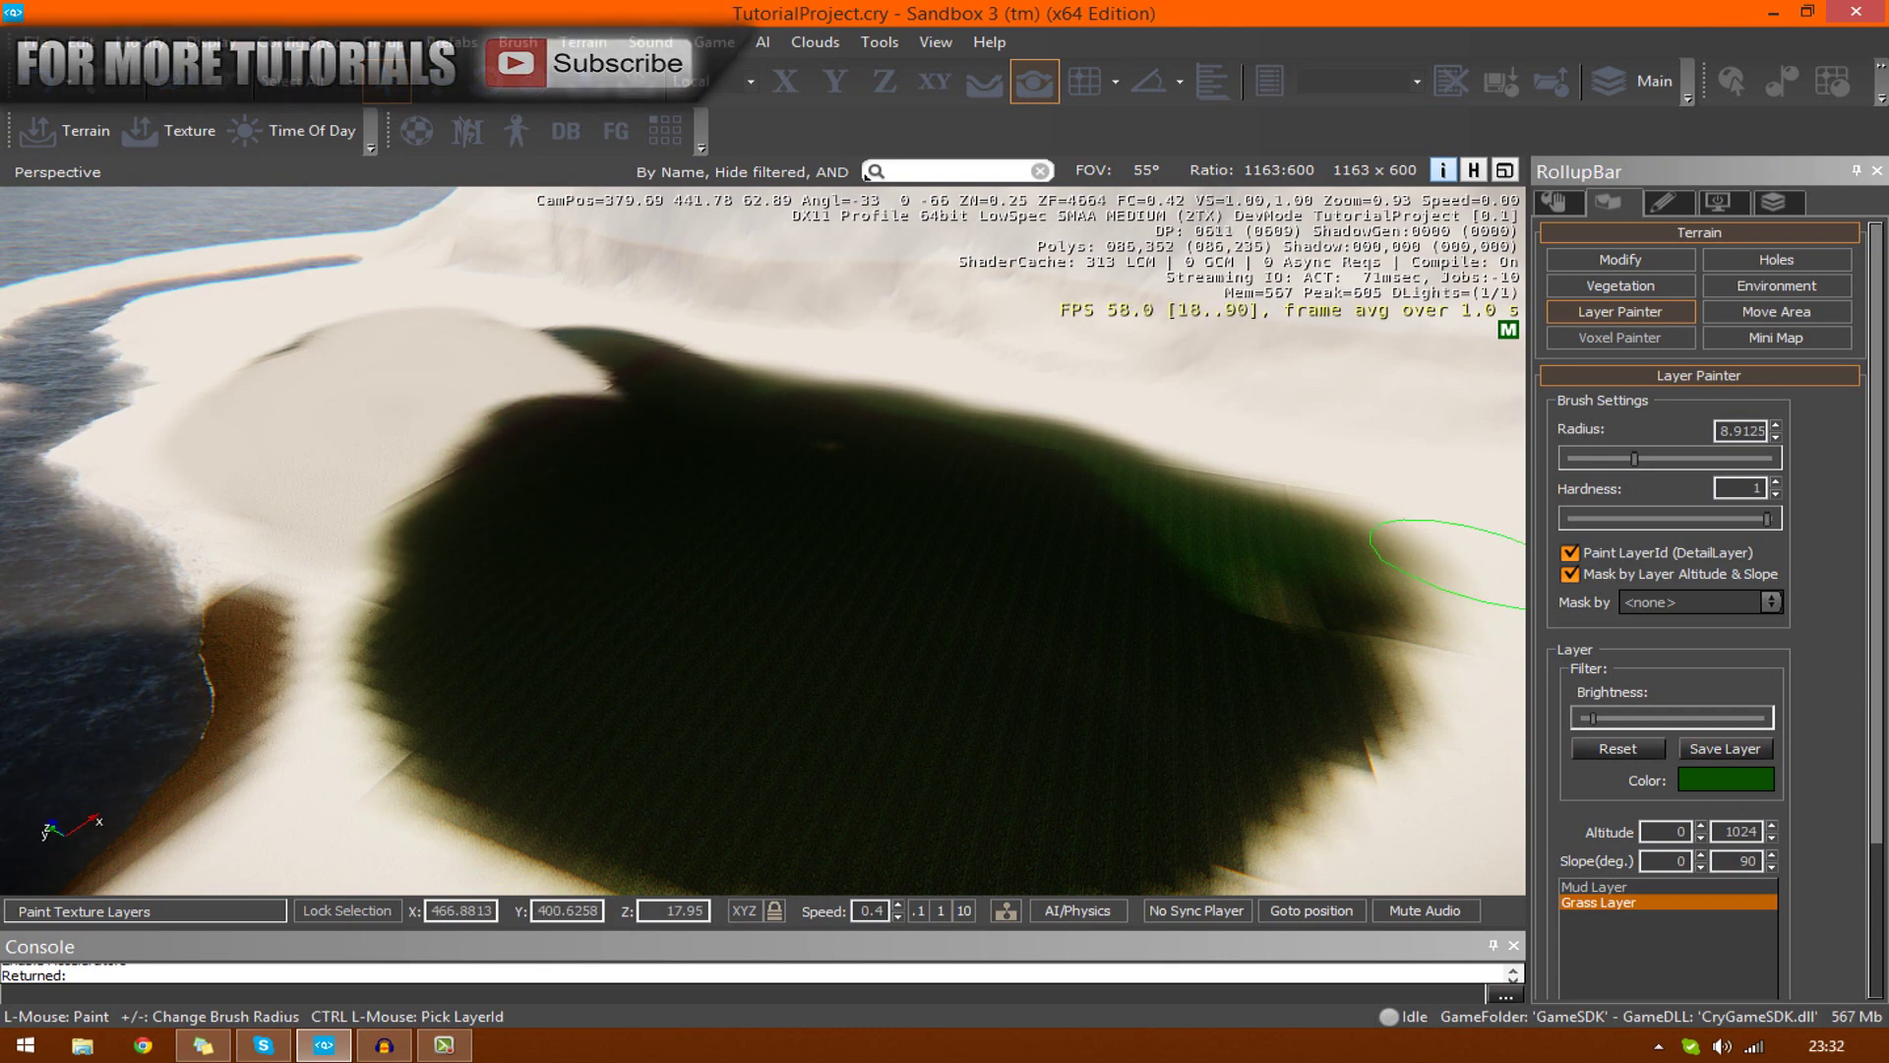